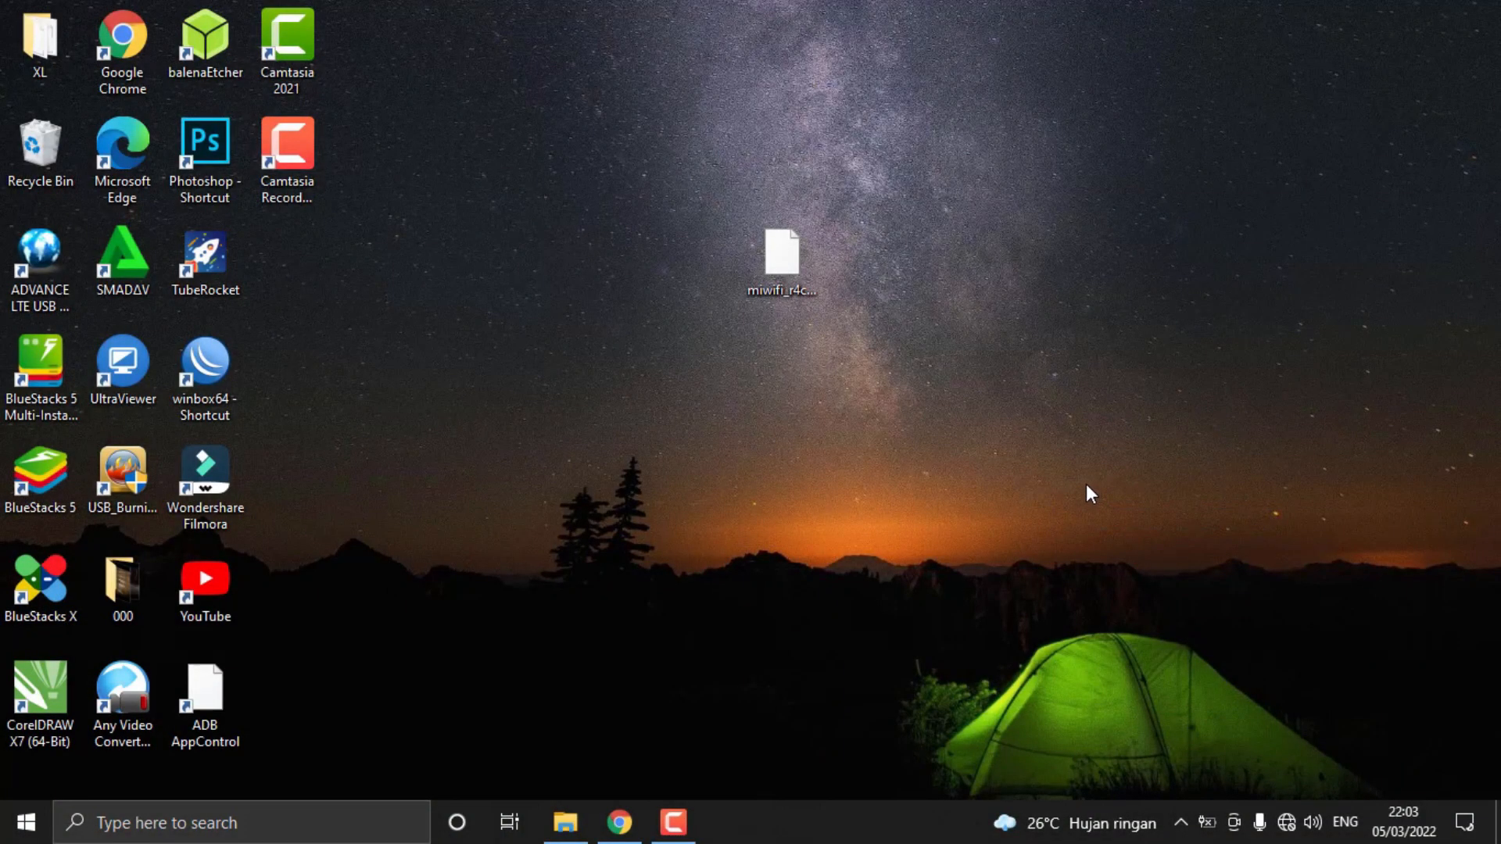
right_click(1011, 411)
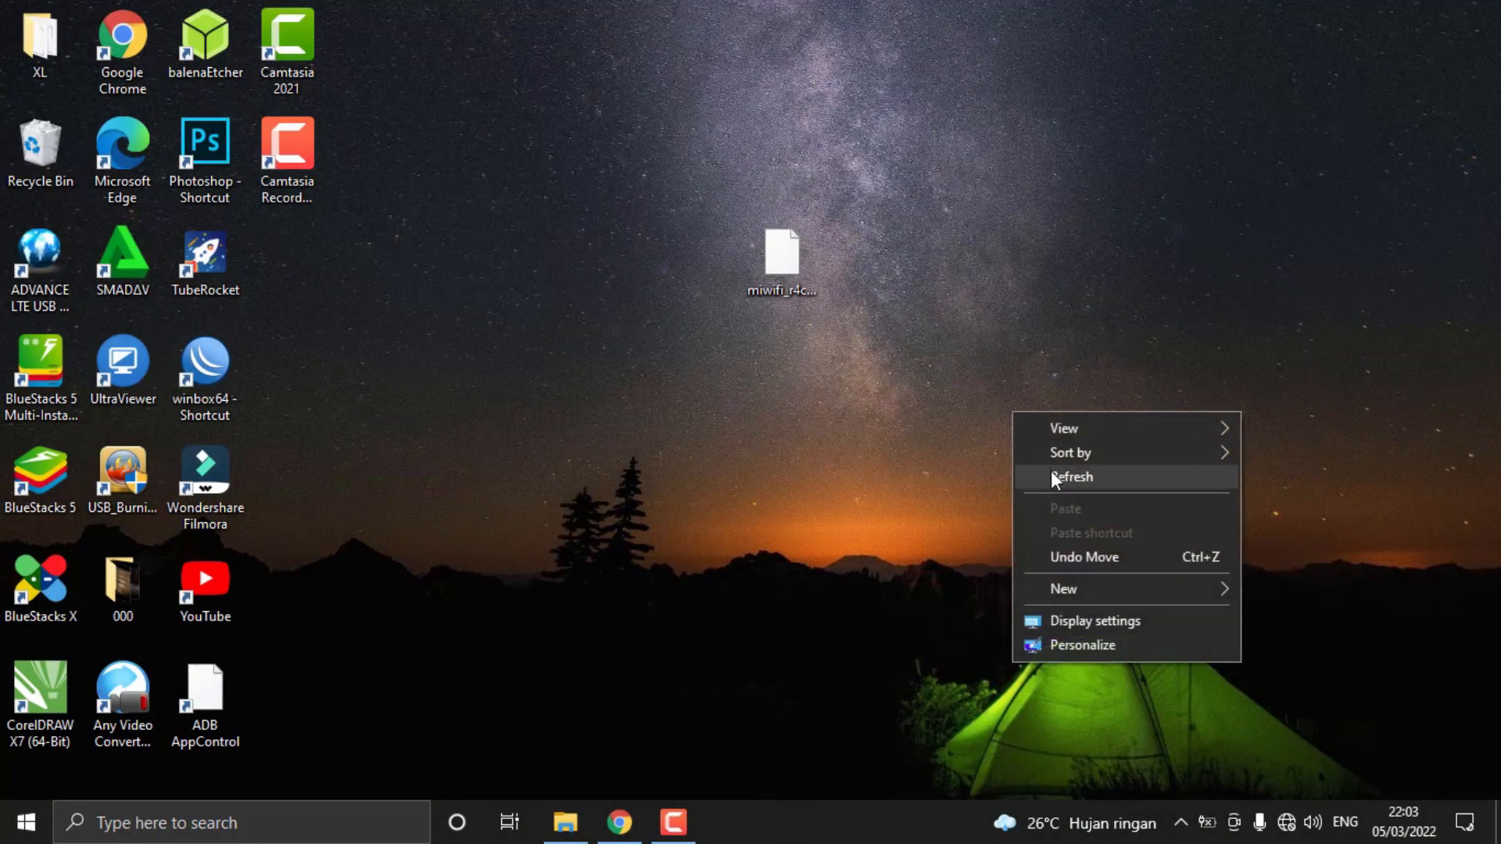
left_click(1049, 476)
left_click_drag(548, 148, 704, 446)
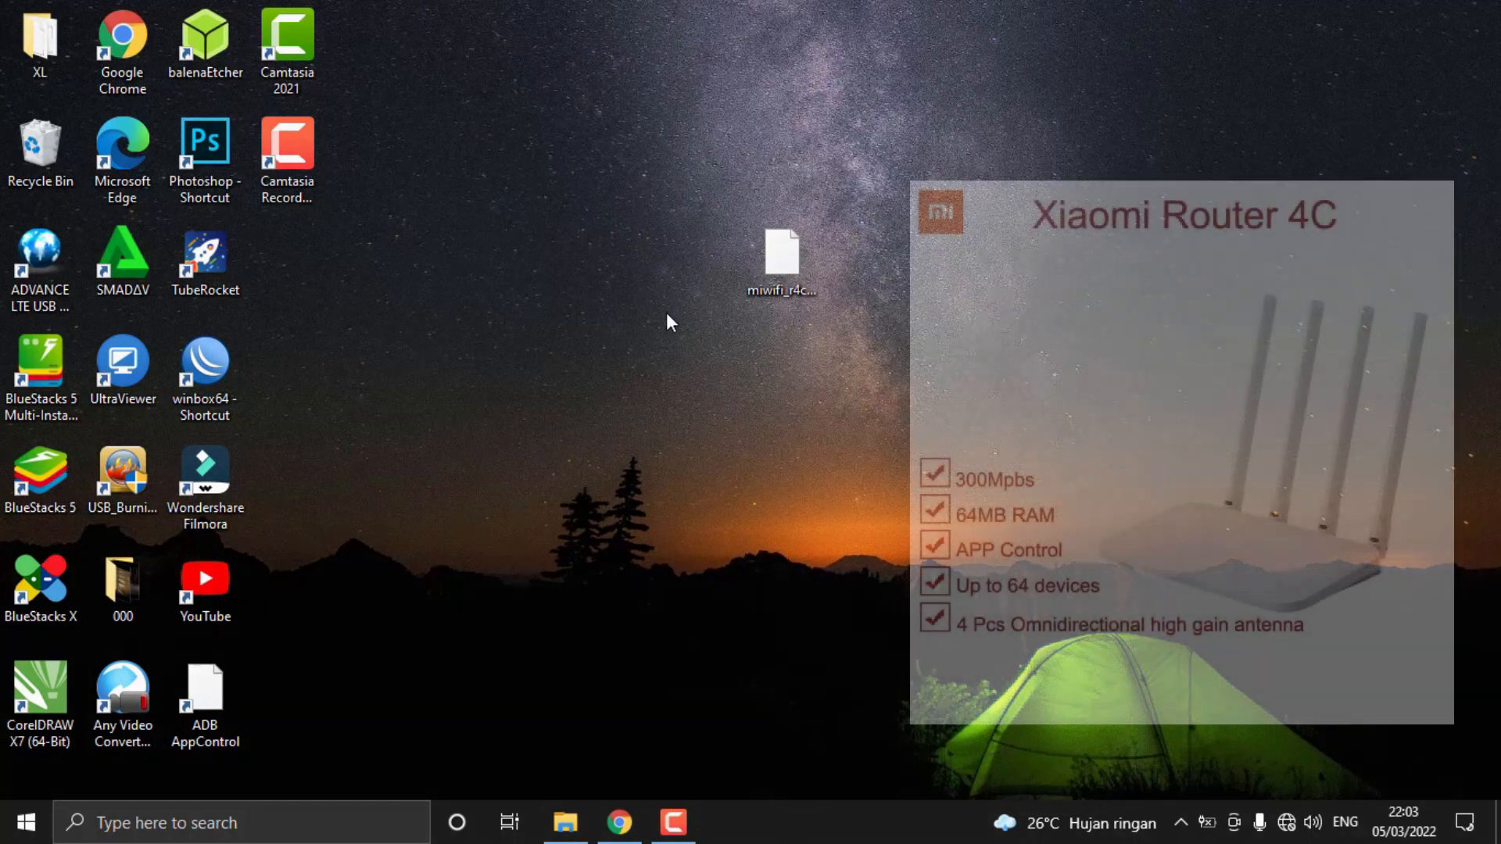
right_click(661, 319)
left_click(706, 391)
right_click(644, 372)
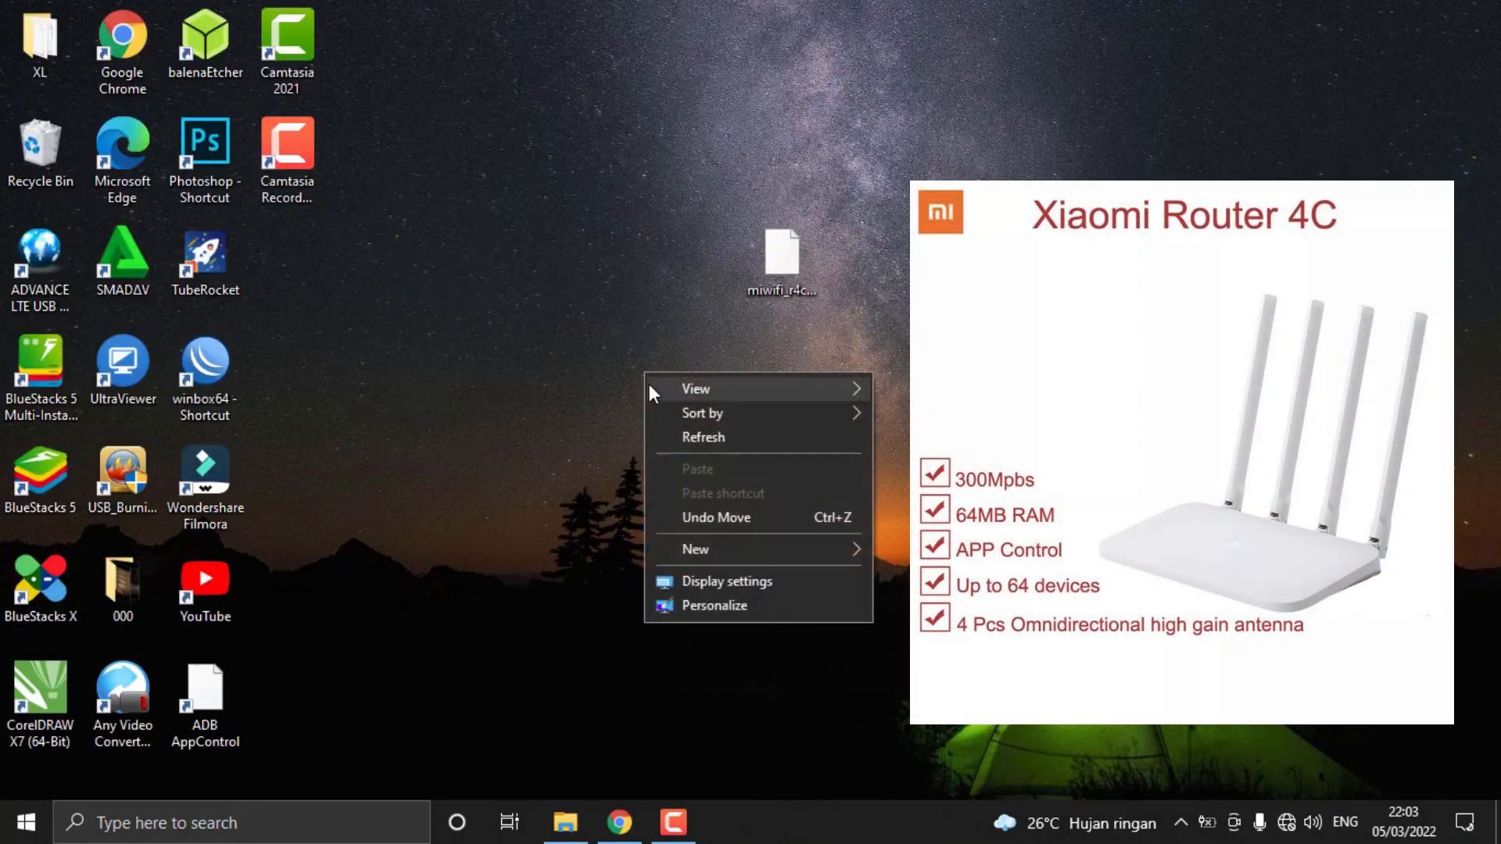
left_click(683, 442)
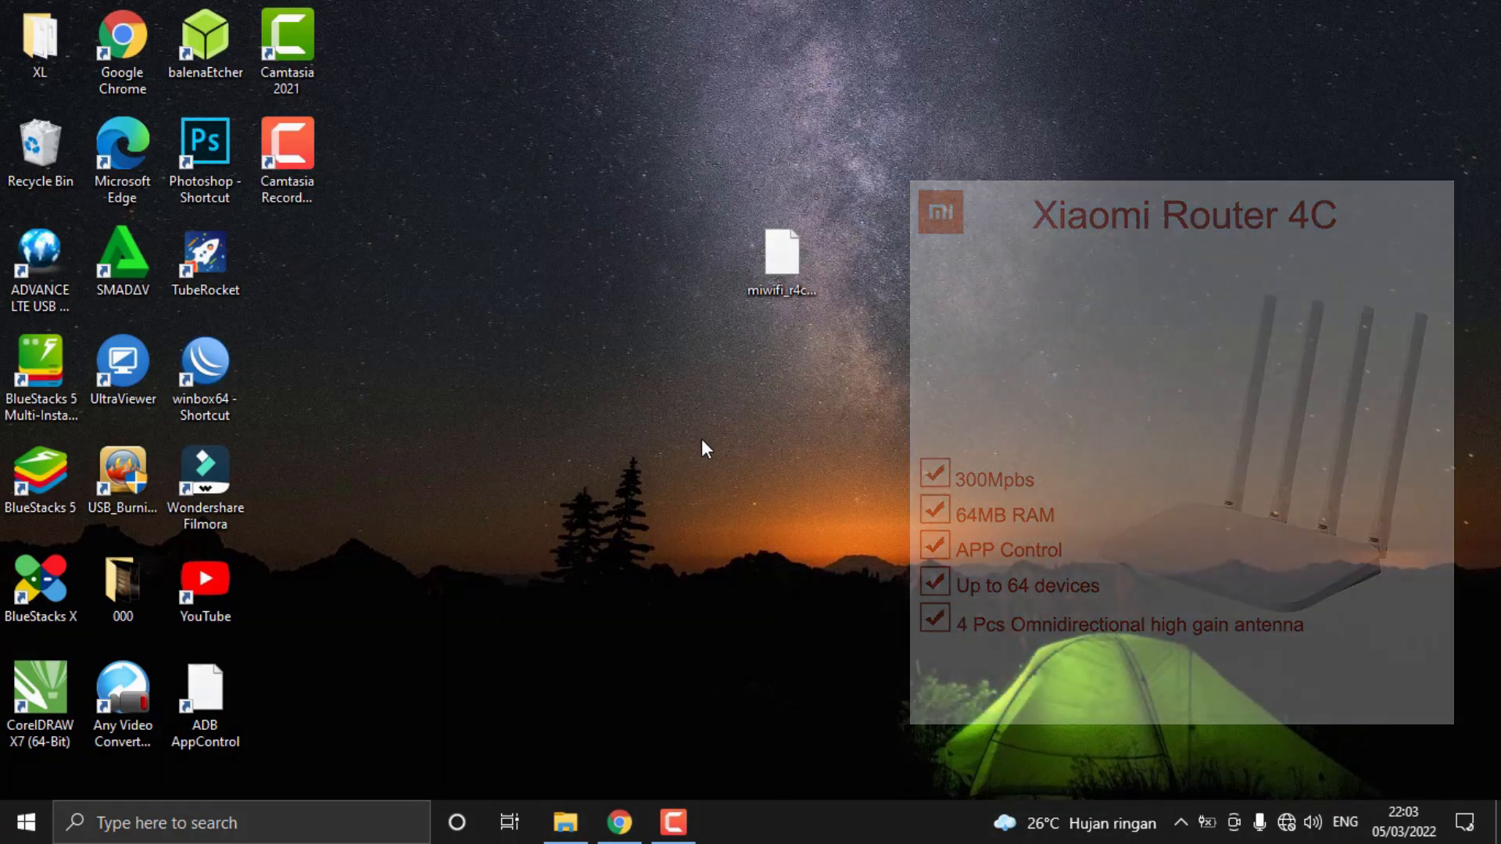
right_click(565, 423)
left_click(594, 485)
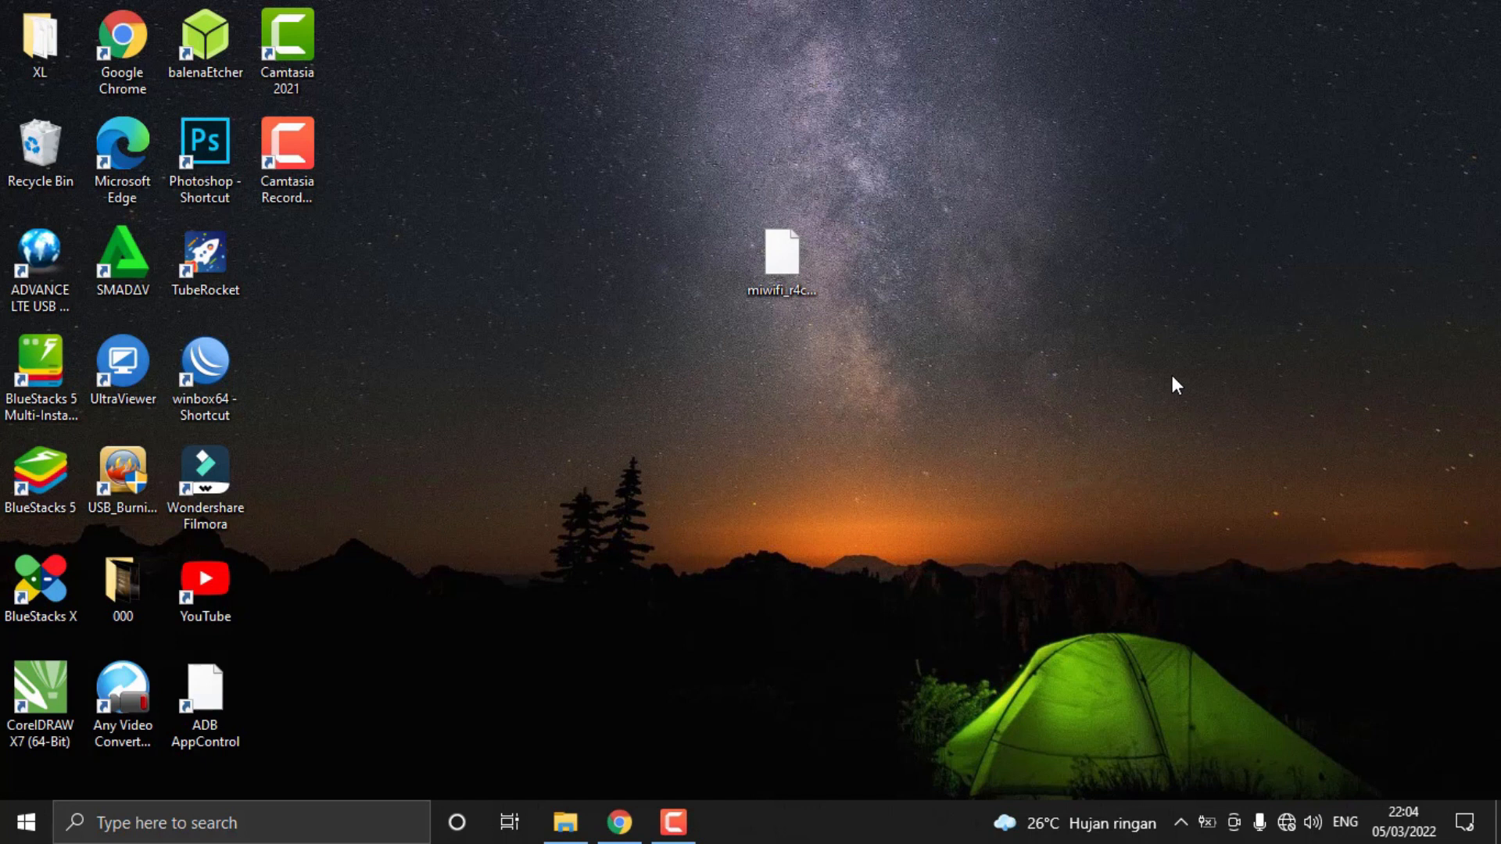
right_click(1138, 312)
left_click(1191, 381)
right_click(1180, 261)
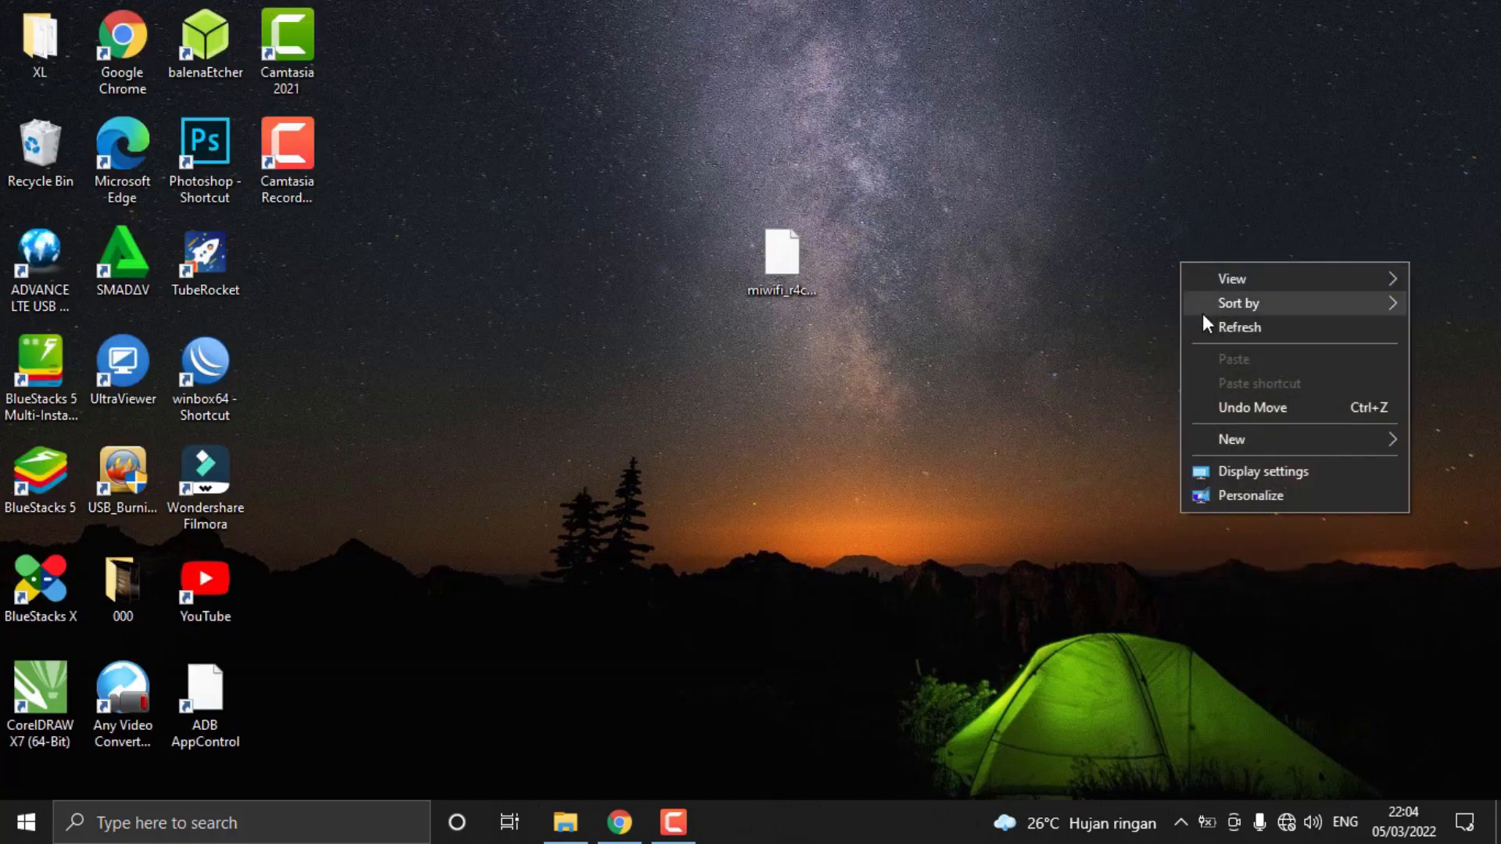
left_click(1203, 321)
right_click(1081, 260)
left_click(1151, 329)
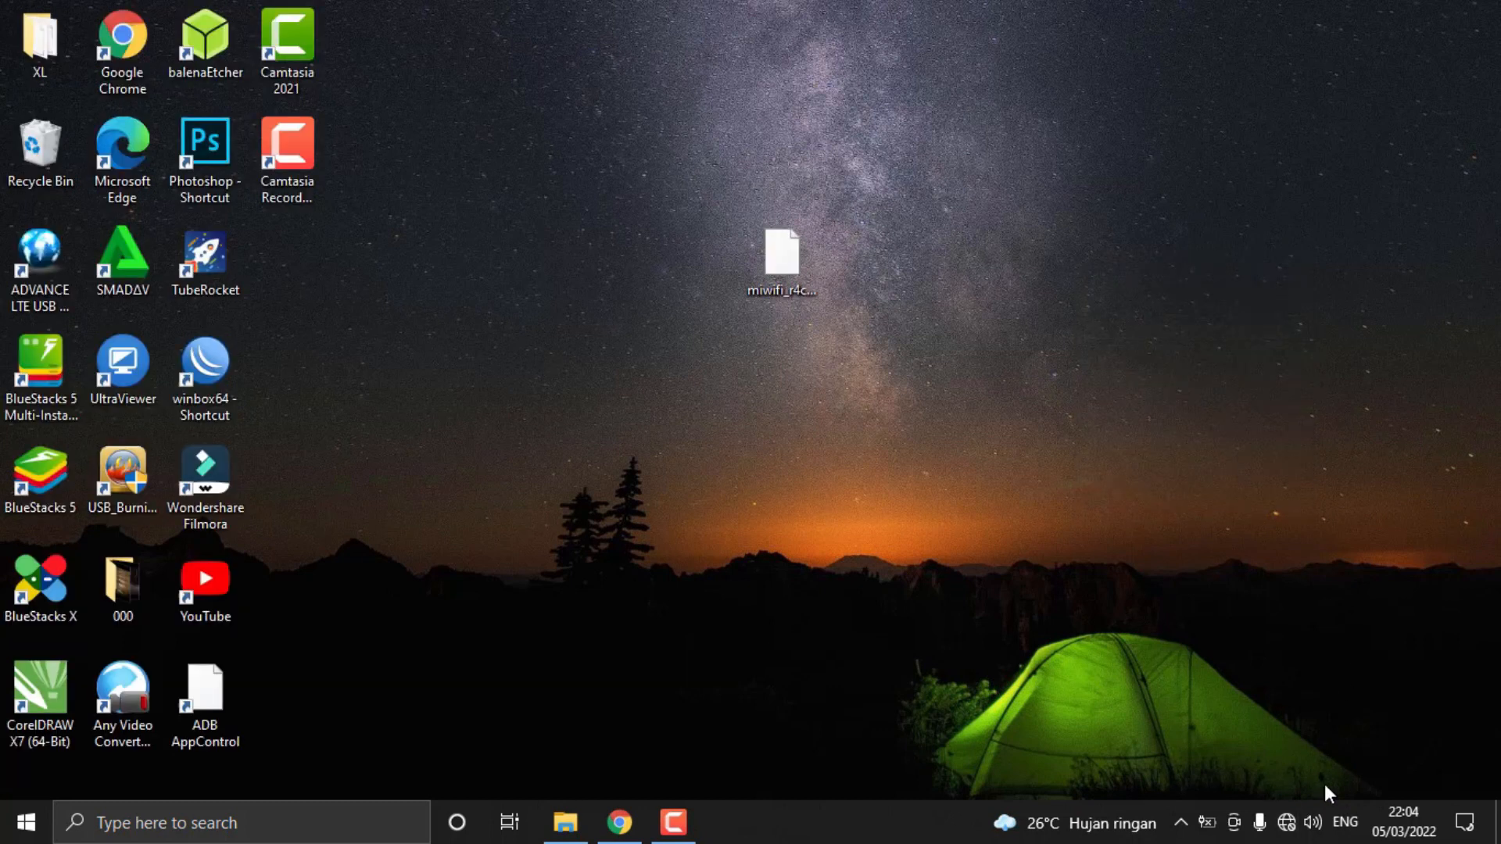
Connect the computer to the open Wi-Fi network Xiaomi_87FA_7805, with automatic connection enabled
left_click(1289, 836)
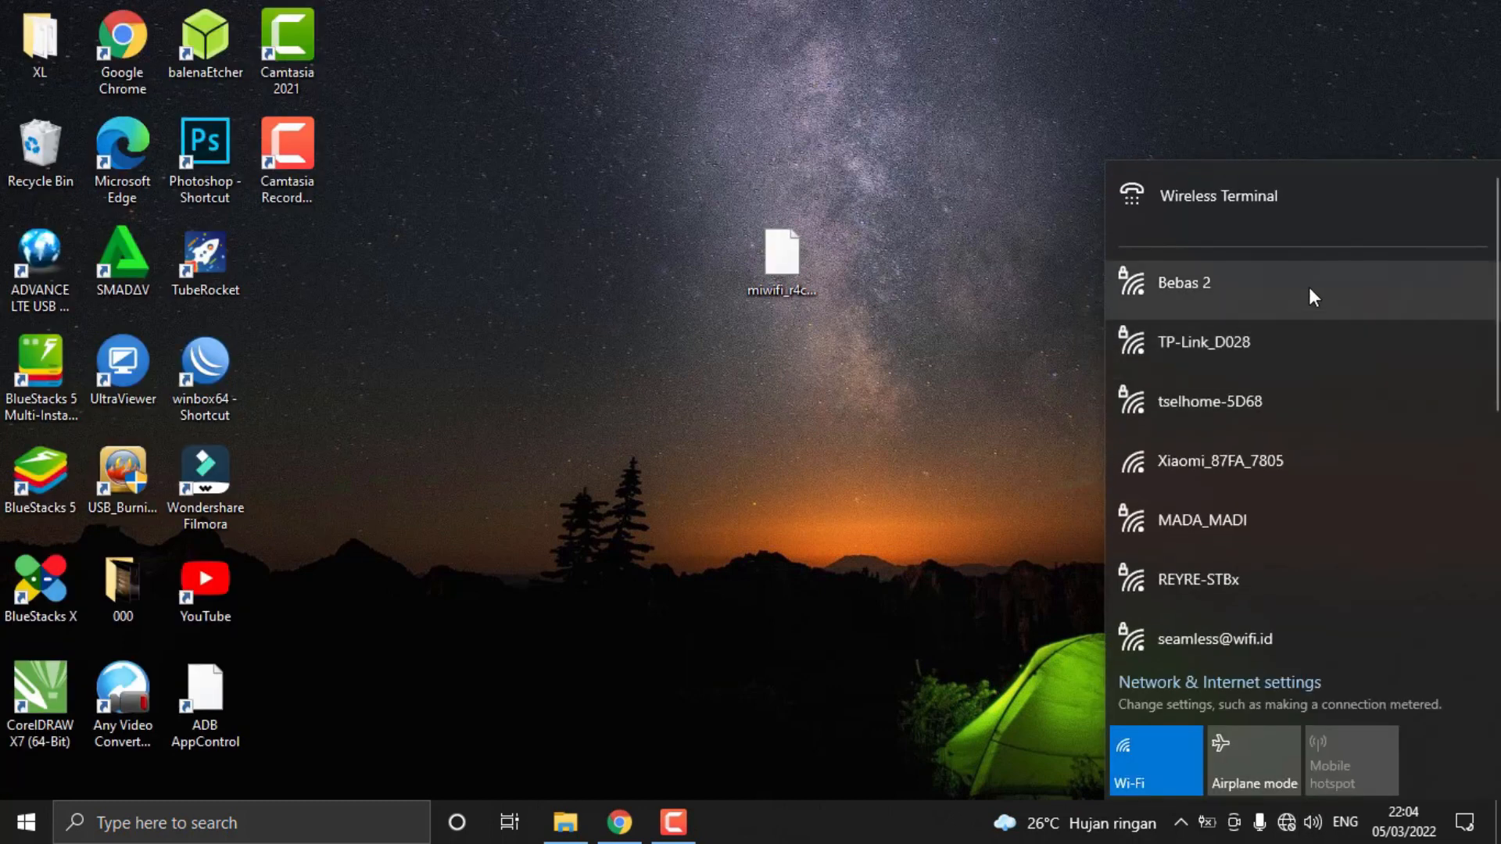
left_click(1201, 474)
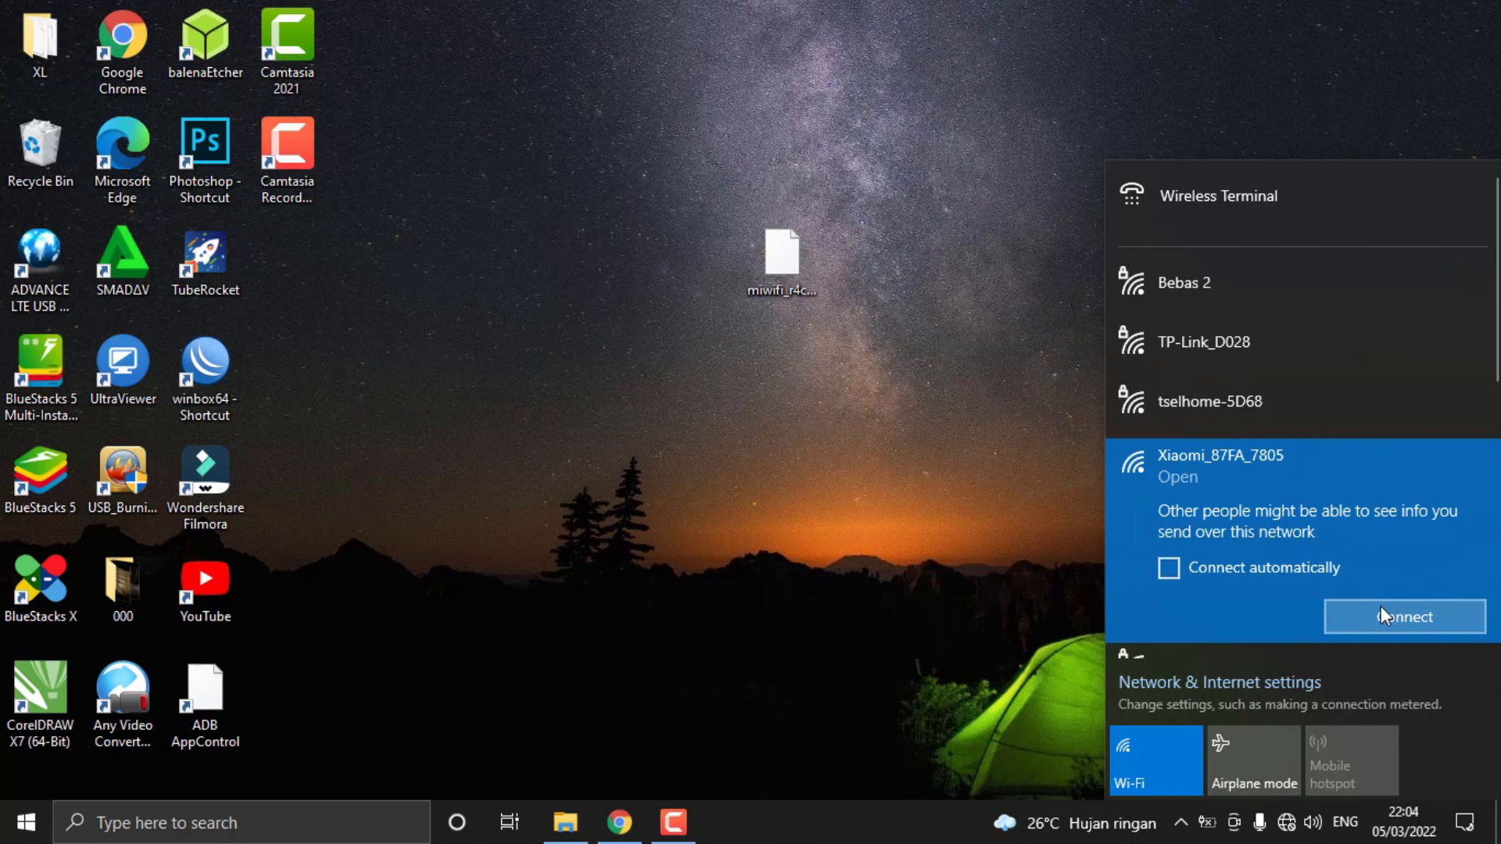
left_click(1380, 607)
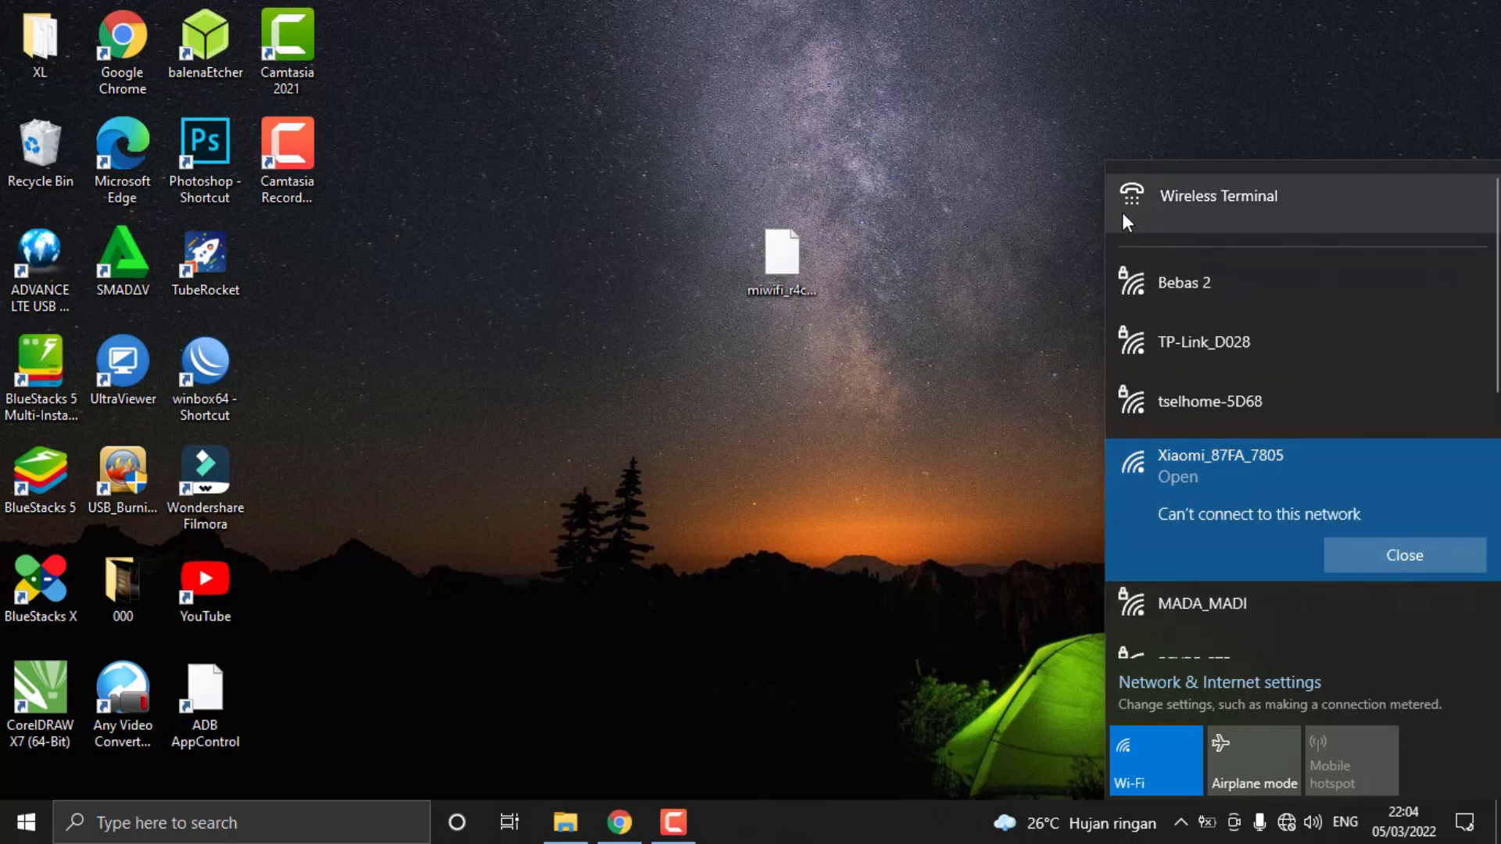
left_click(1383, 548)
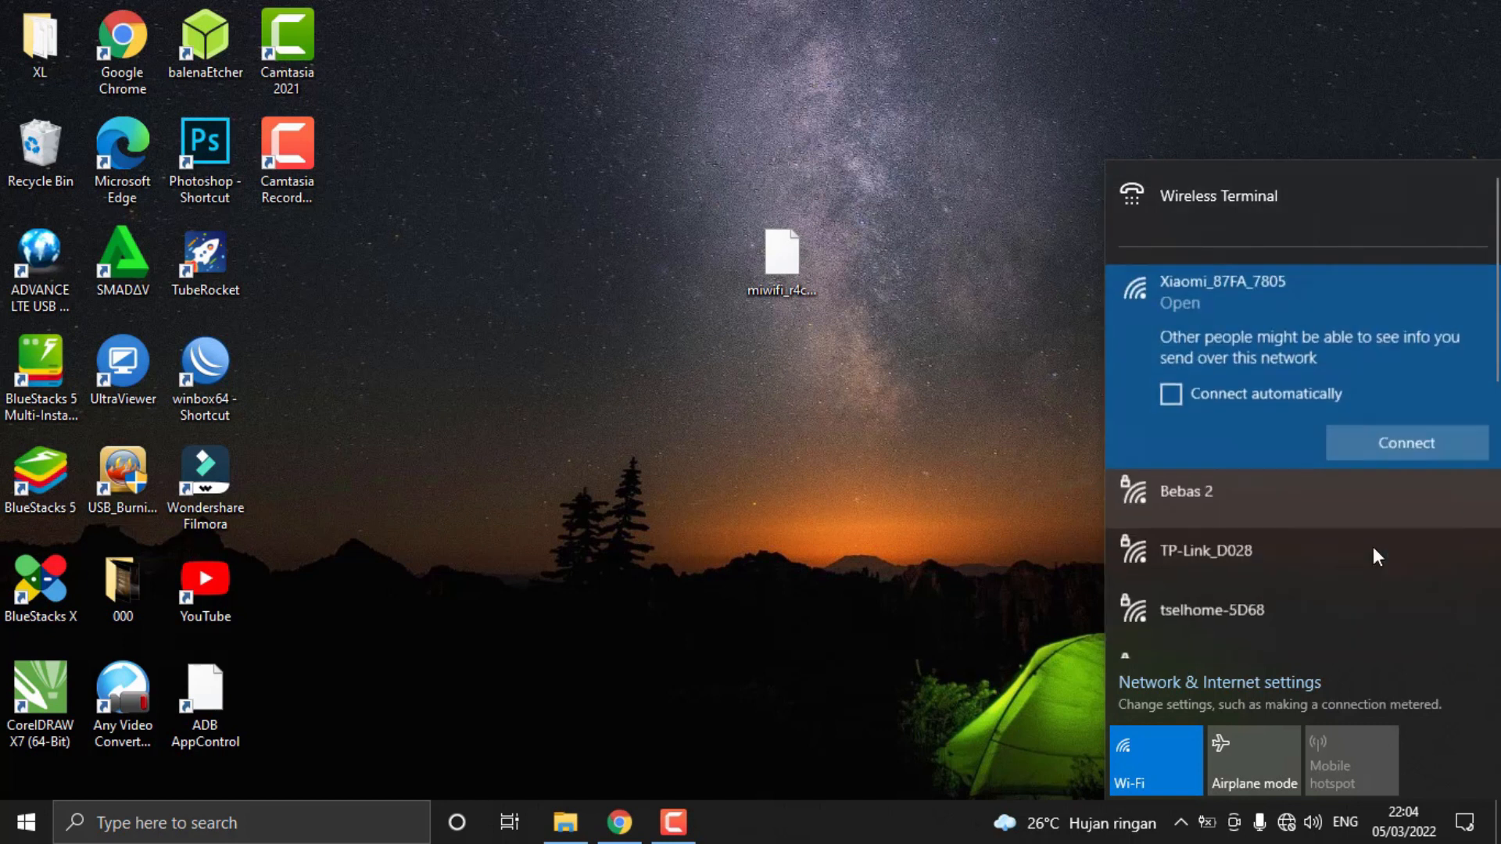
left_click(1411, 439)
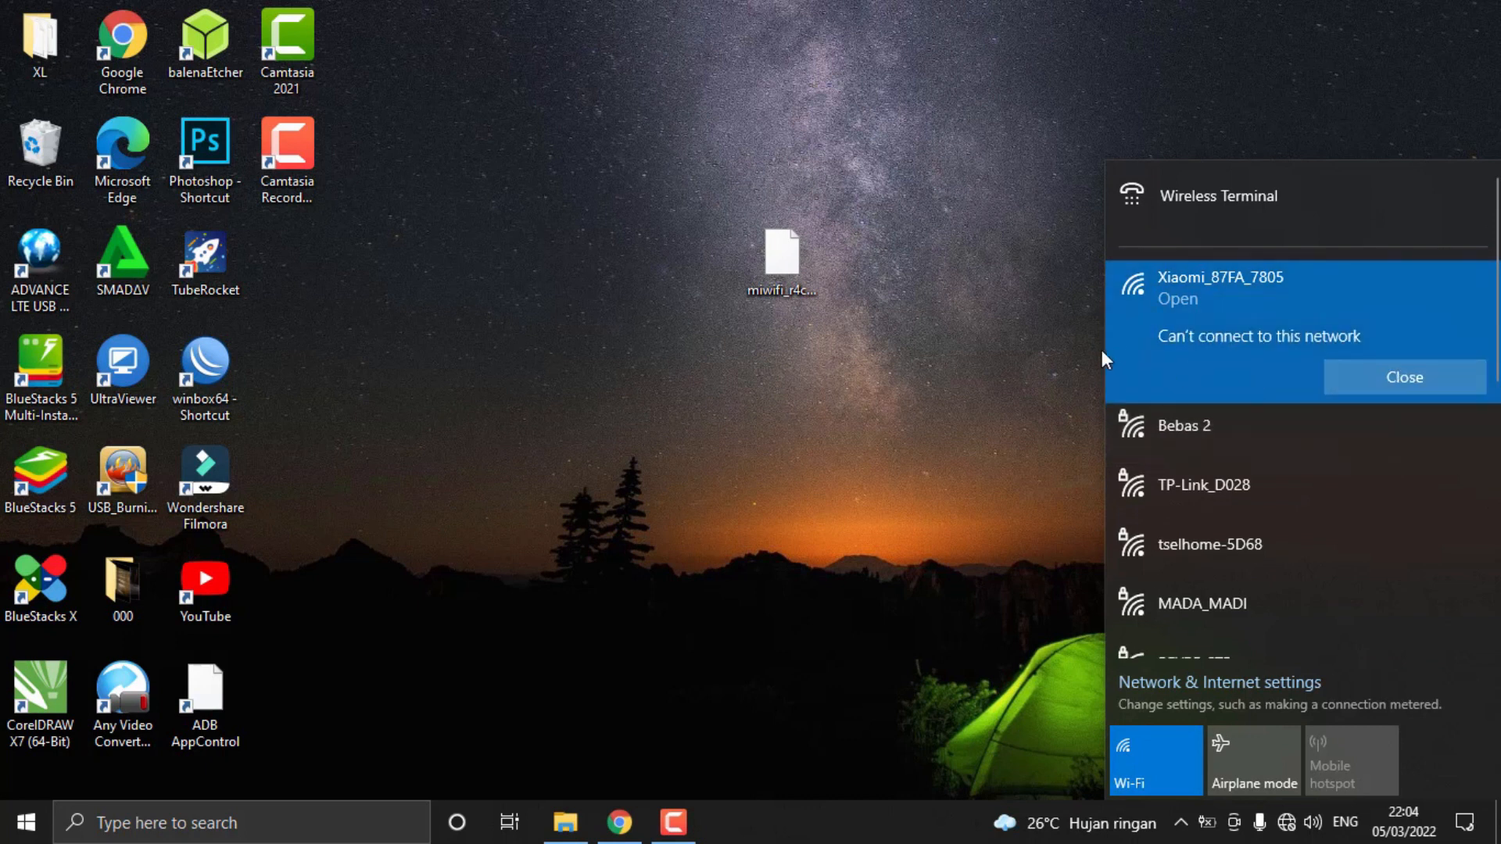
left_click(1371, 377)
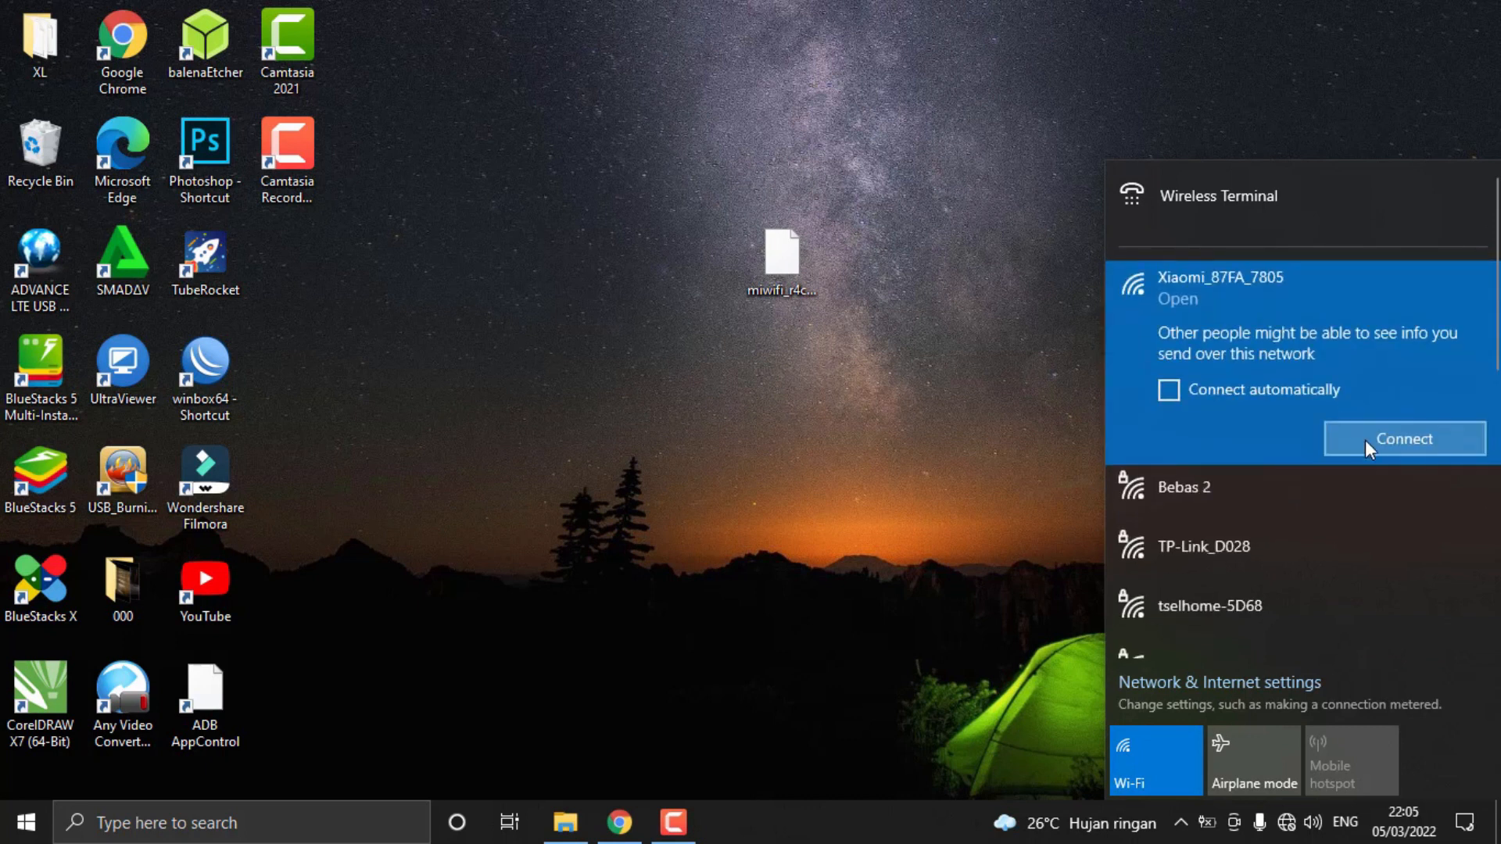
left_click(1364, 439)
left_click(1371, 383)
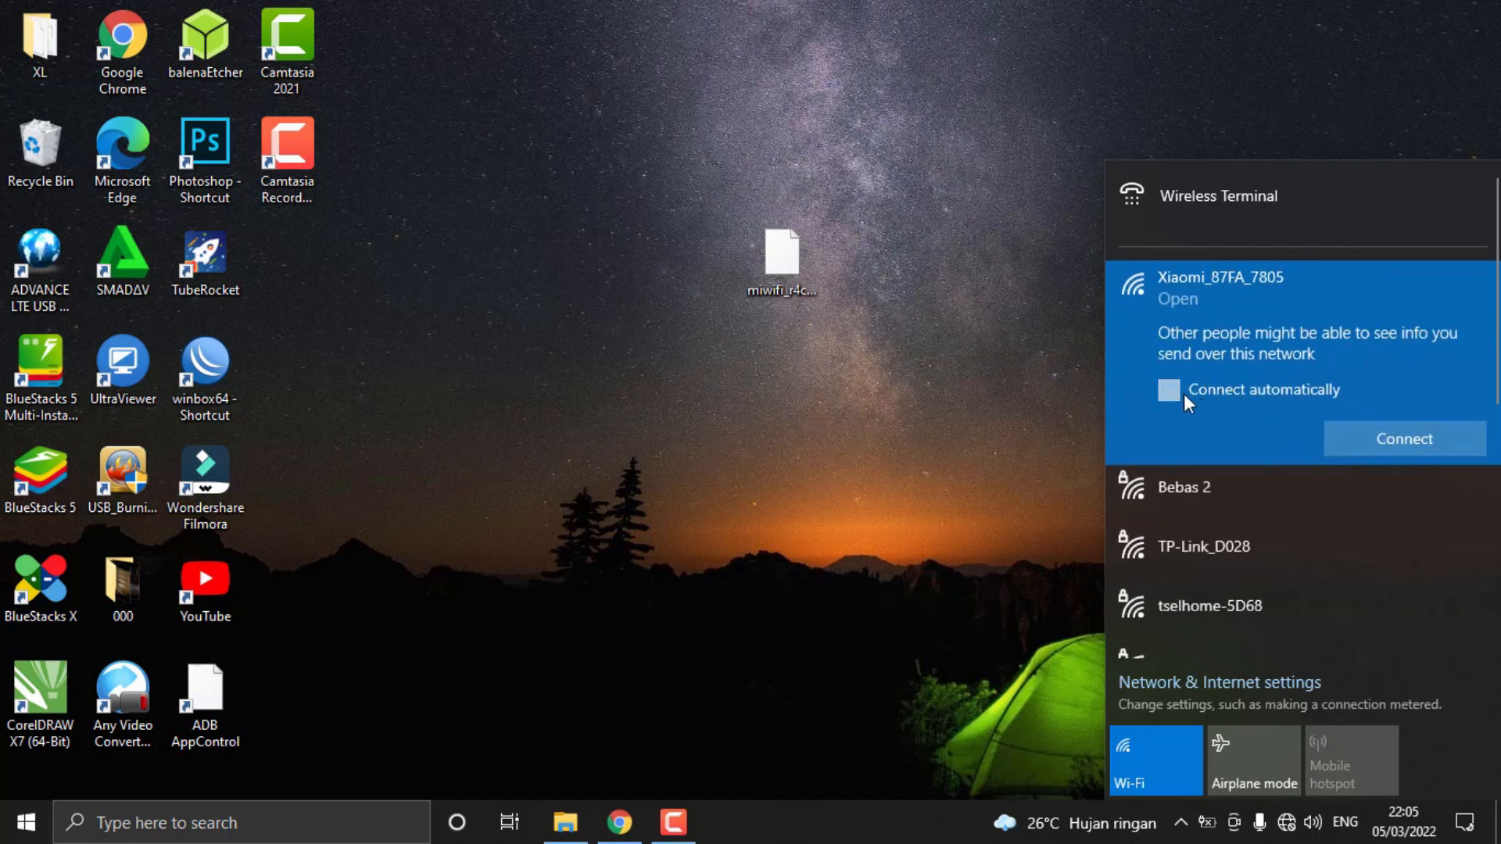
left_click(1184, 392)
left_click(1424, 436)
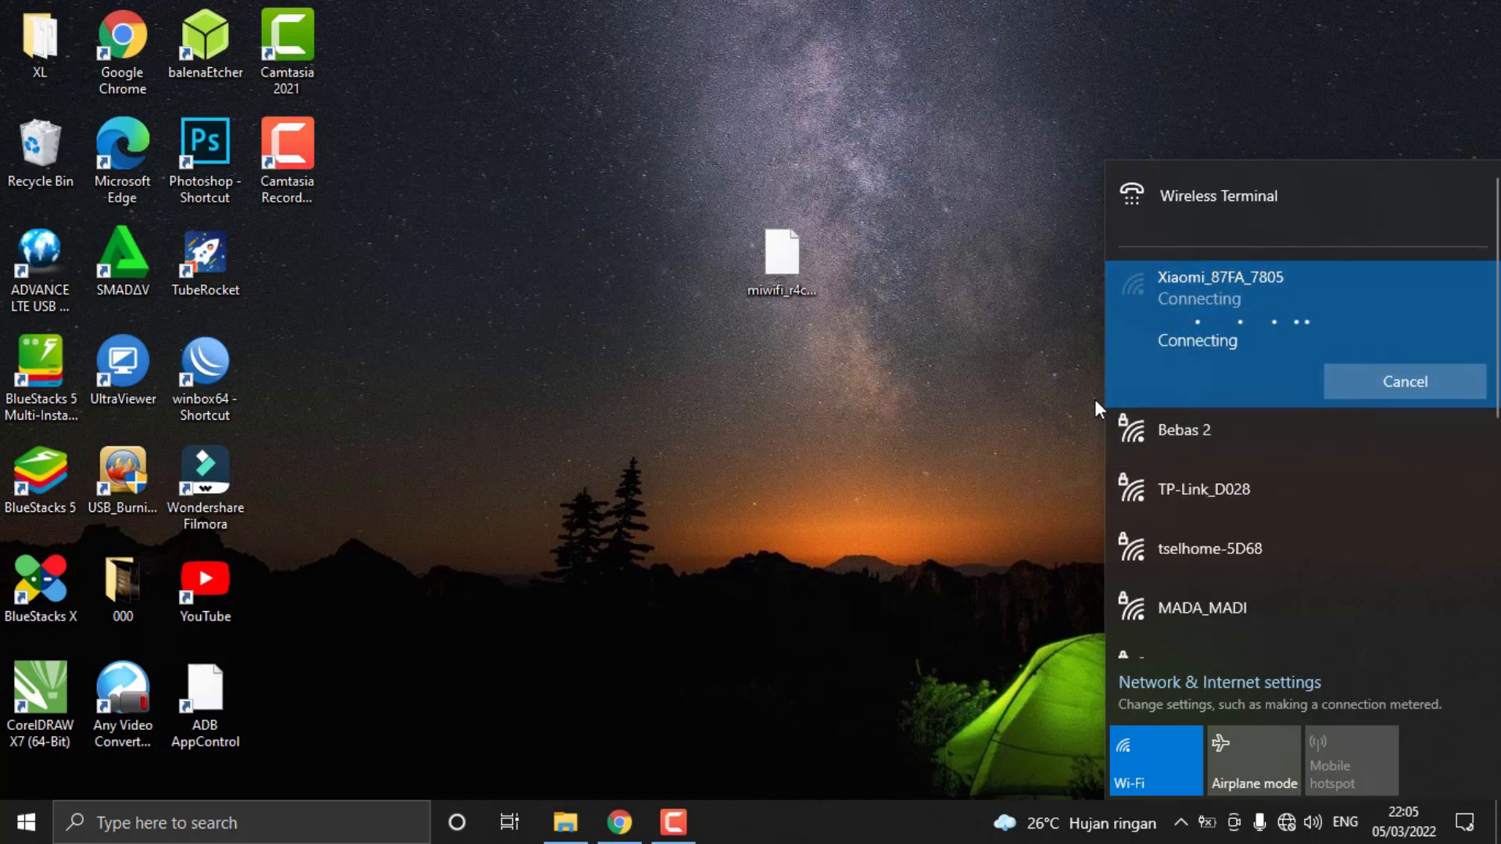
left_click(1012, 408)
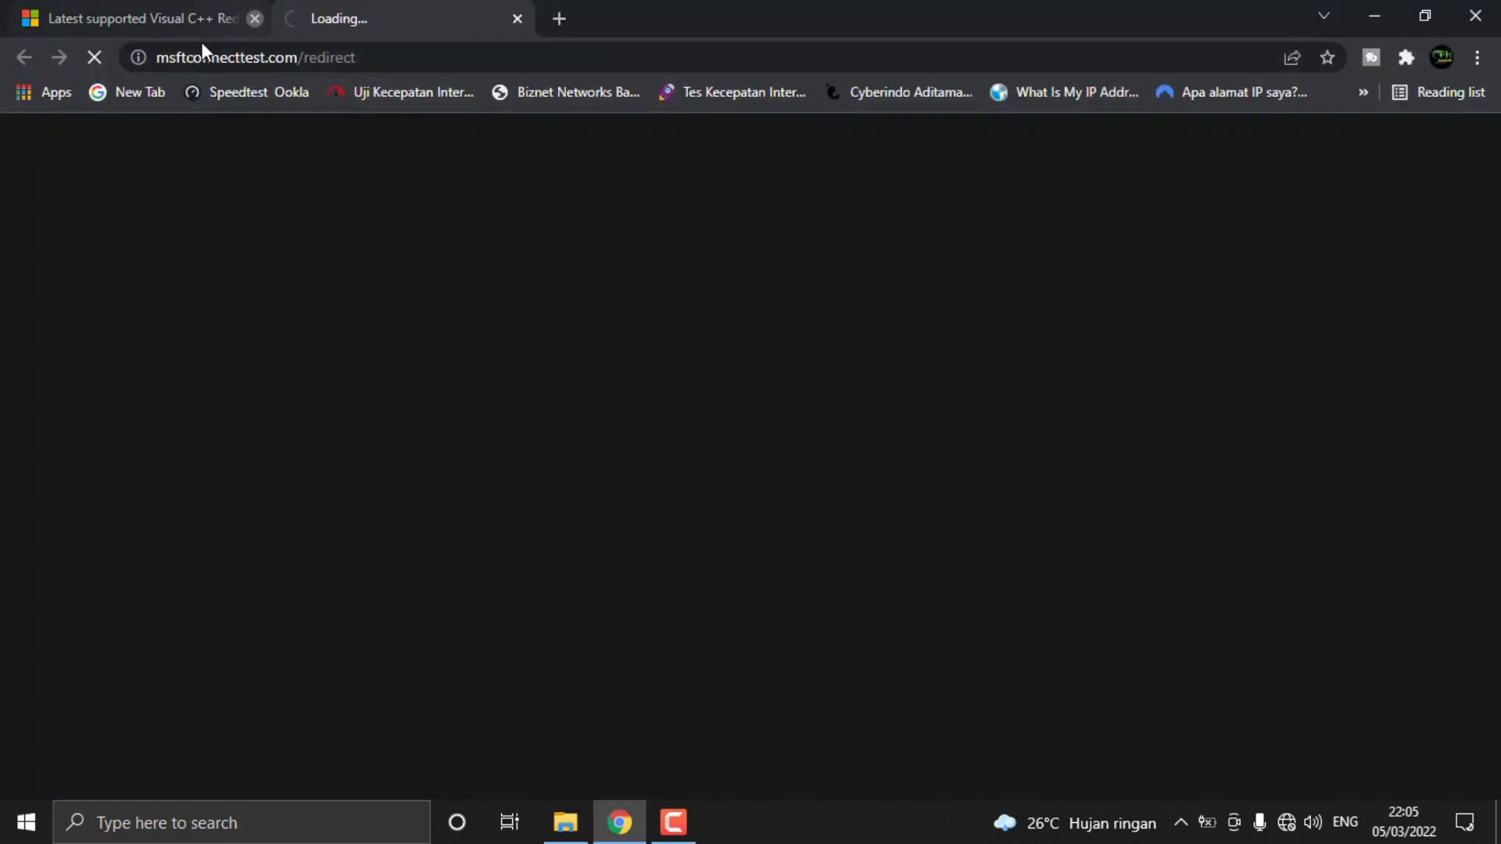
Close the Visual C++ page in the browser and highlight the miwifi.com address of the router's welcome page
left_click(254, 18)
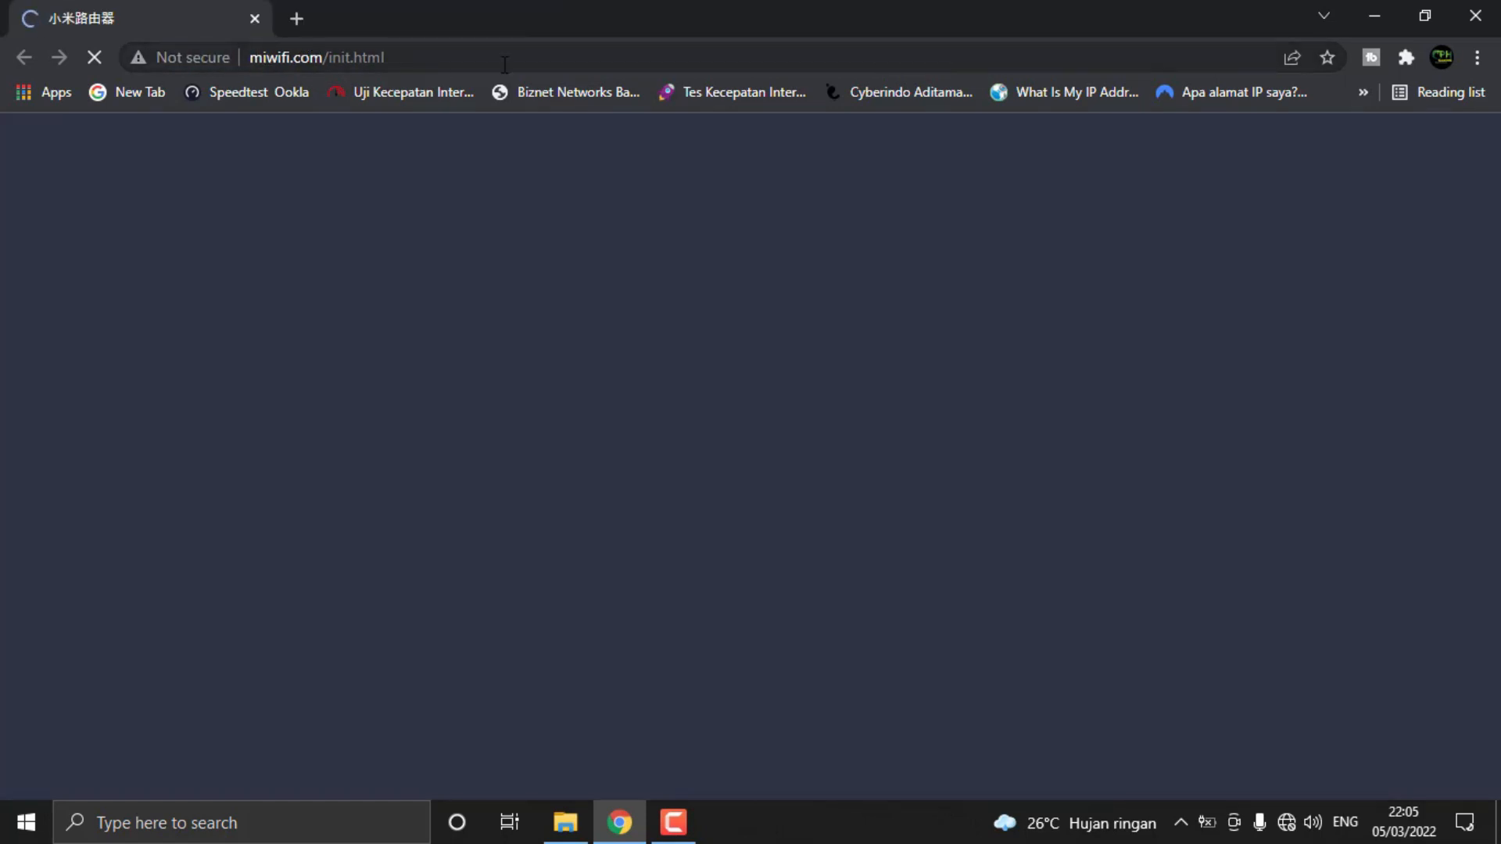
left_click(505, 64)
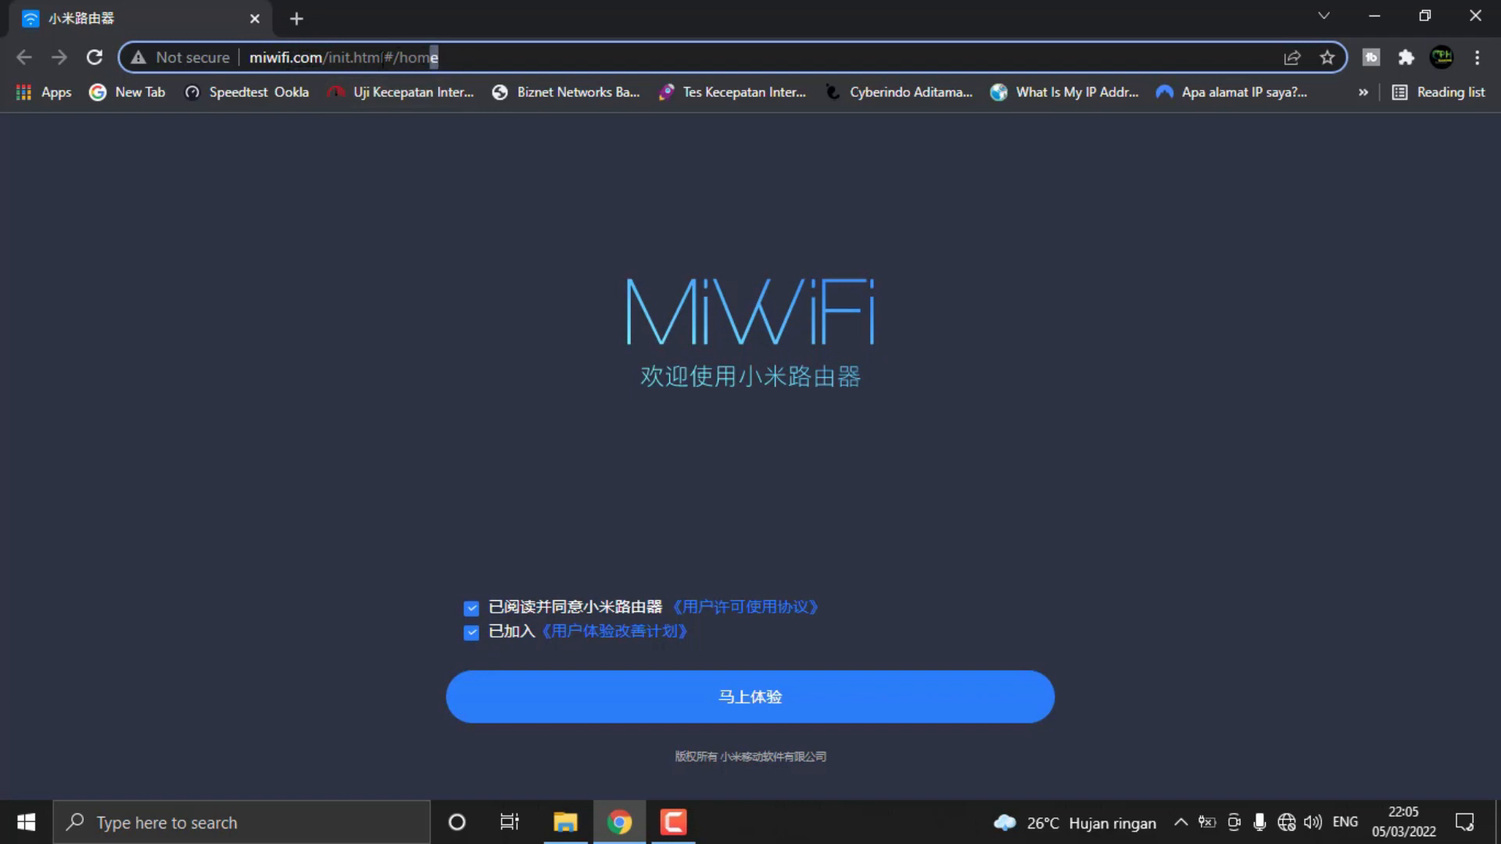
left_click_drag(436, 57, 232, 59)
Open the router's setup page at 192.168.31.1 in a new browser tab and highlight its address
left_click(298, 18)
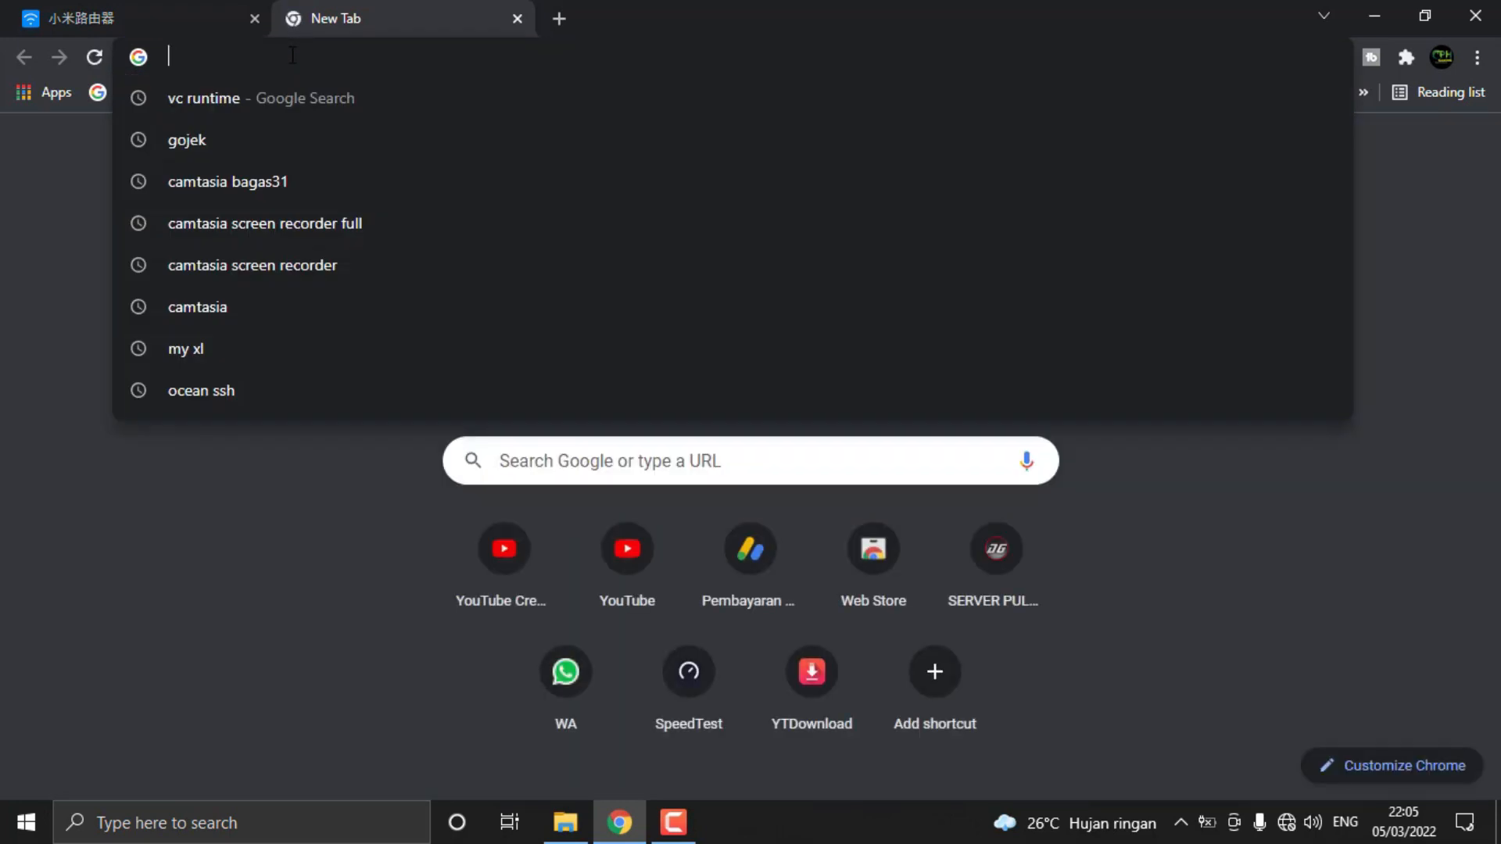
type("192.1")
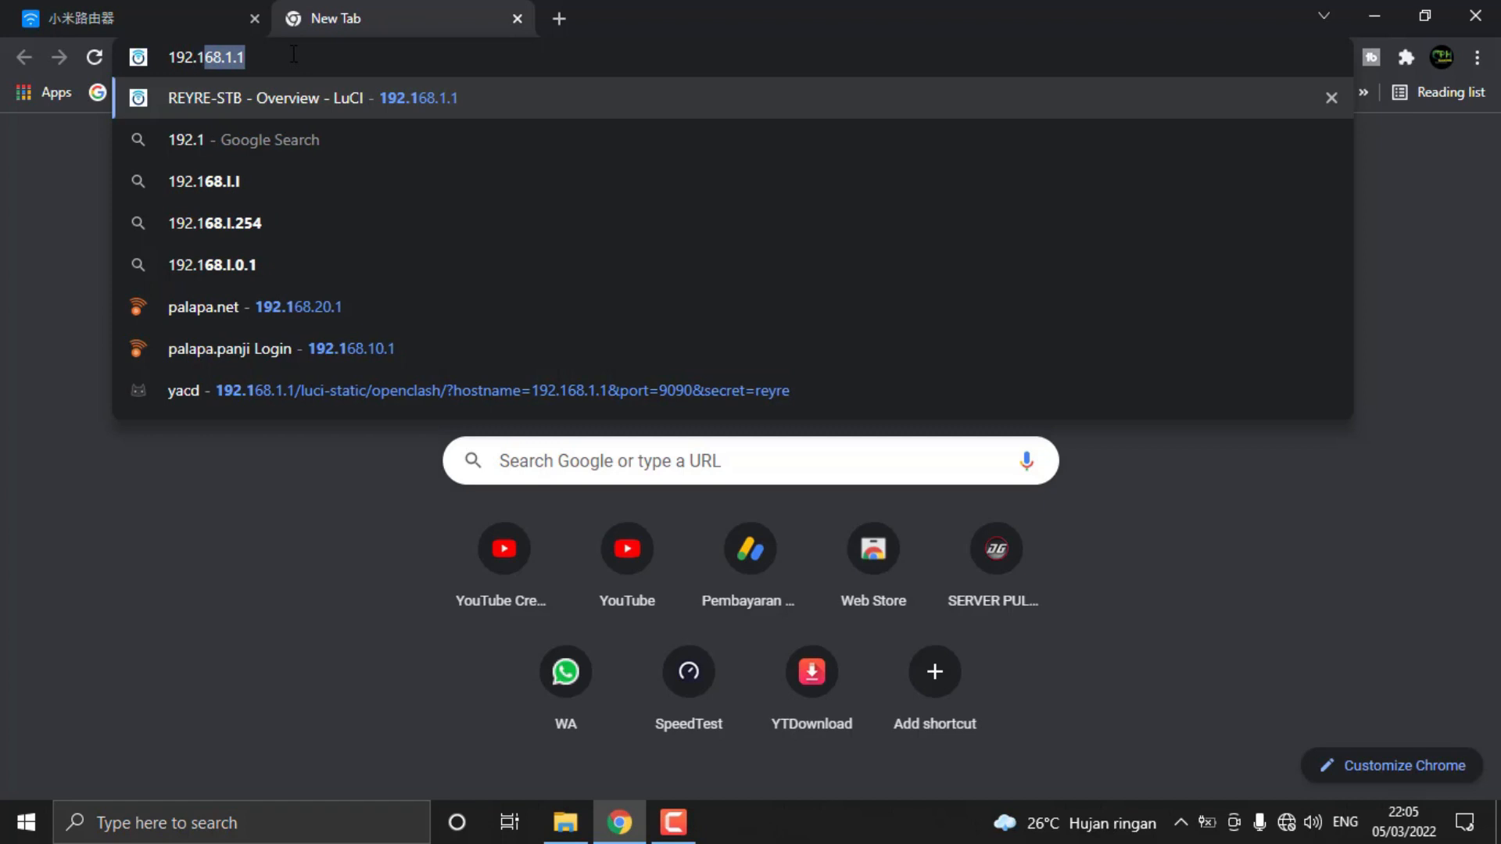
type("68.31.1")
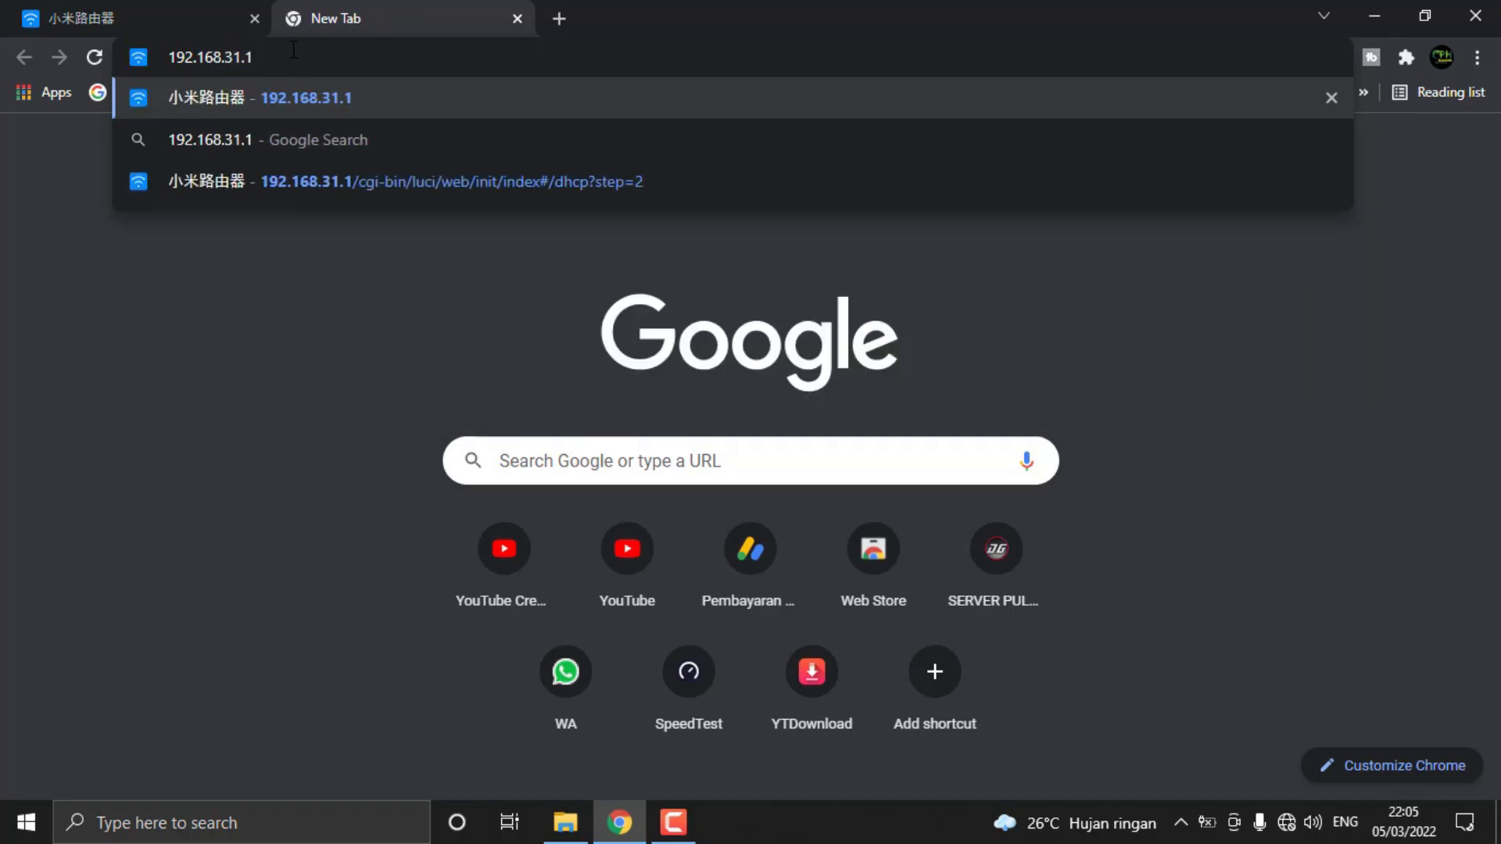
key("Return")
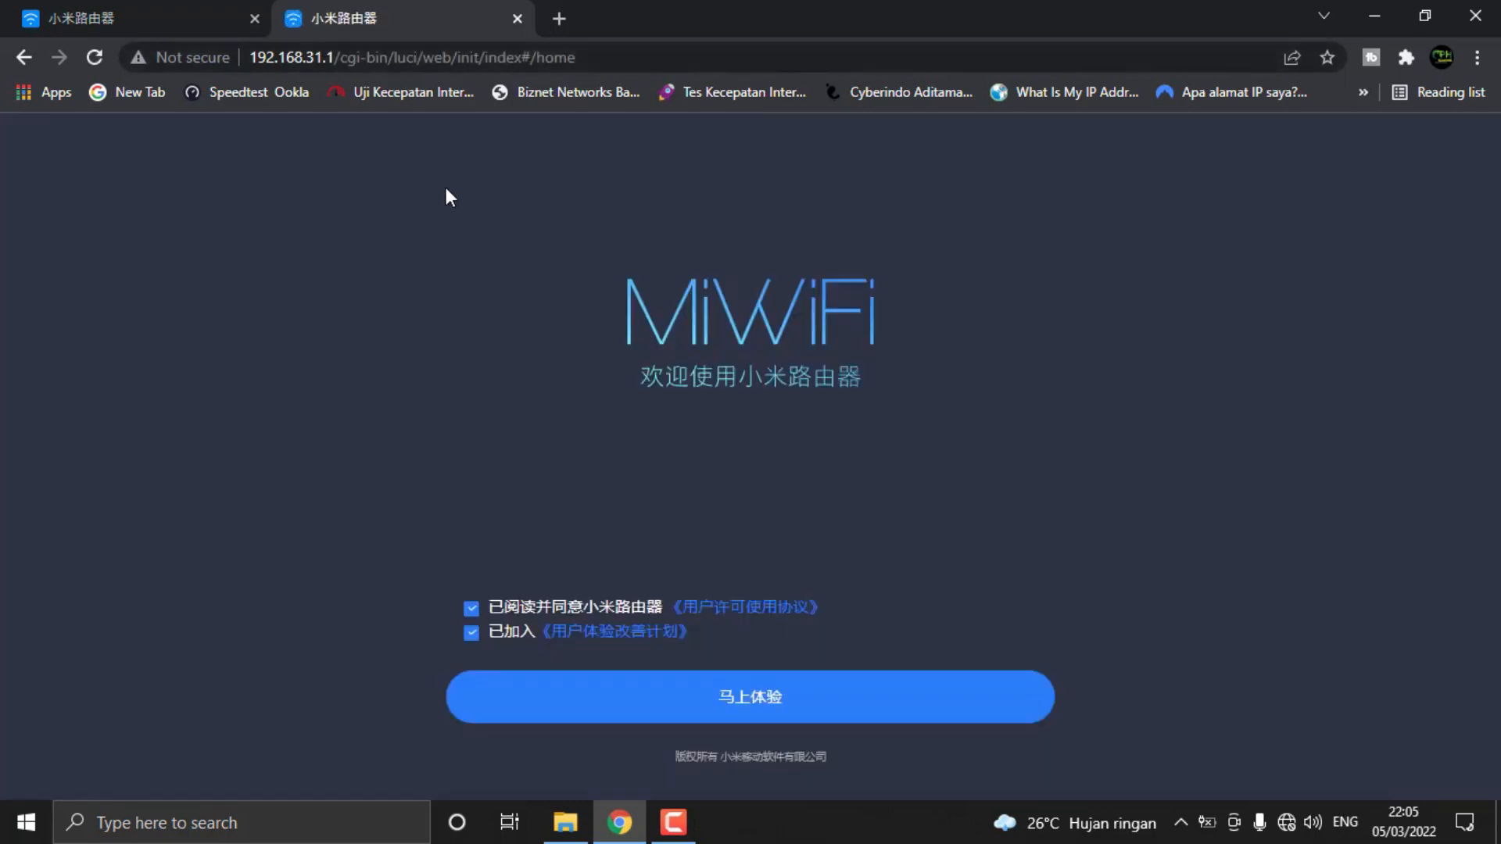
left_click_drag(338, 58, 727, 56)
left_click(756, 50)
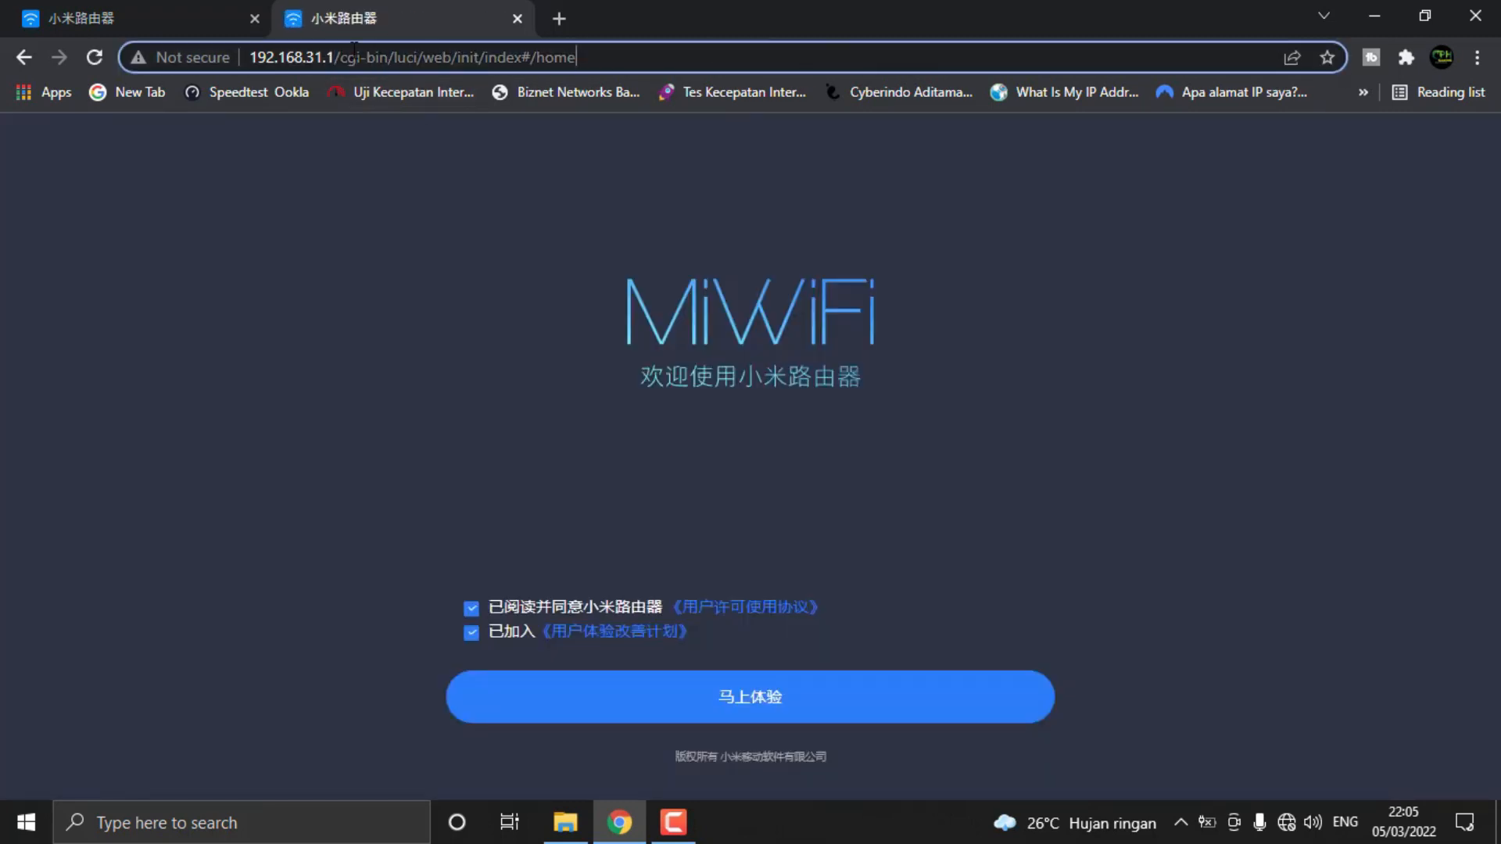
Close the duplicate miwifi.com welcome page, keeping the one opened through the IP address
left_click(133, 19)
left_click(293, 62)
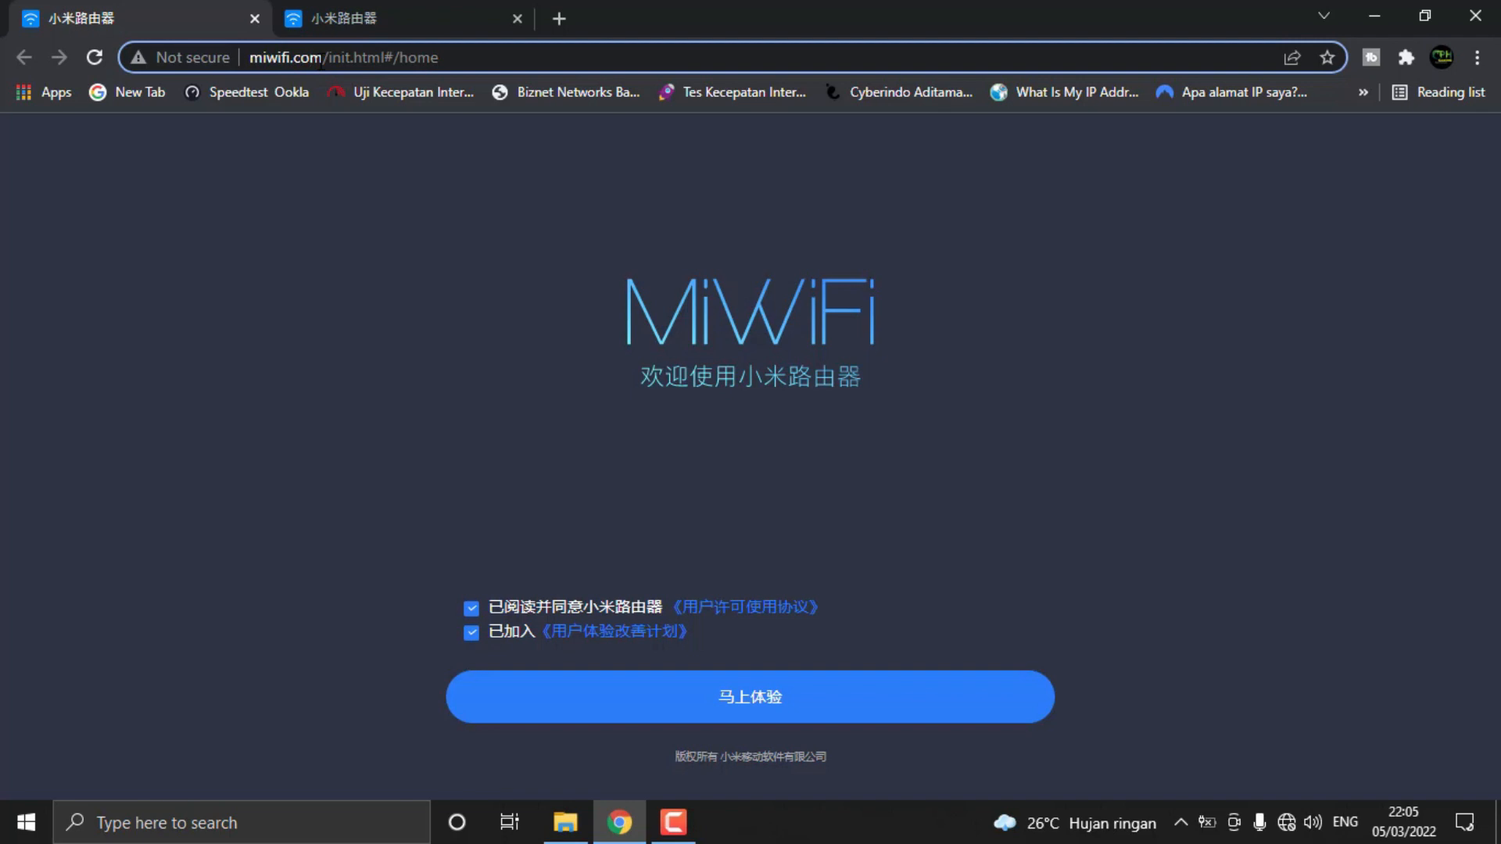
left_click(255, 22)
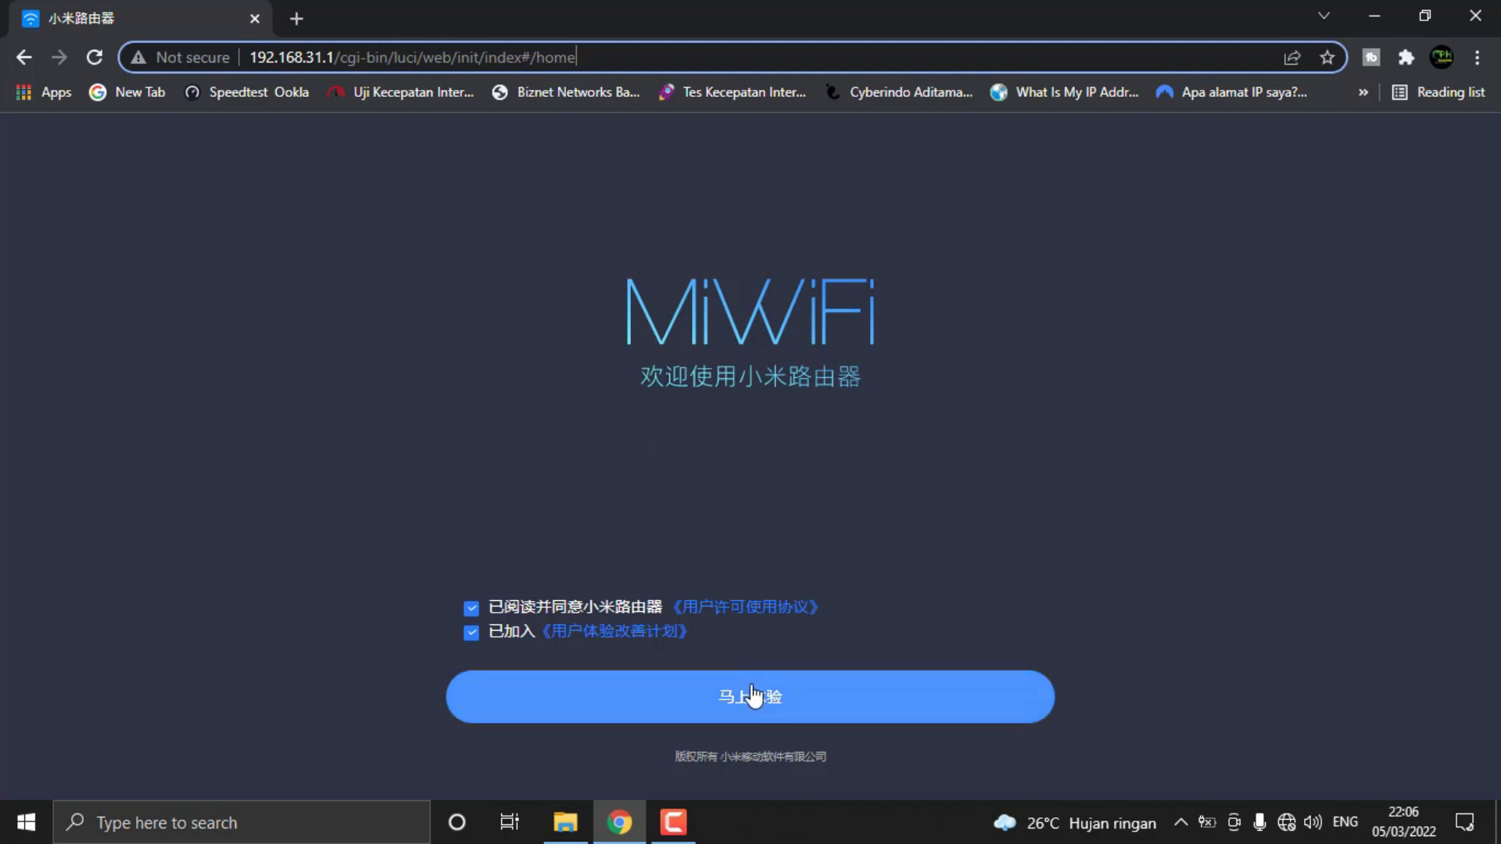
Start the MiWiFi setup guide with the user agreement and experience programme accepted, and review the network cable check
left_click(731, 705)
left_click(774, 686)
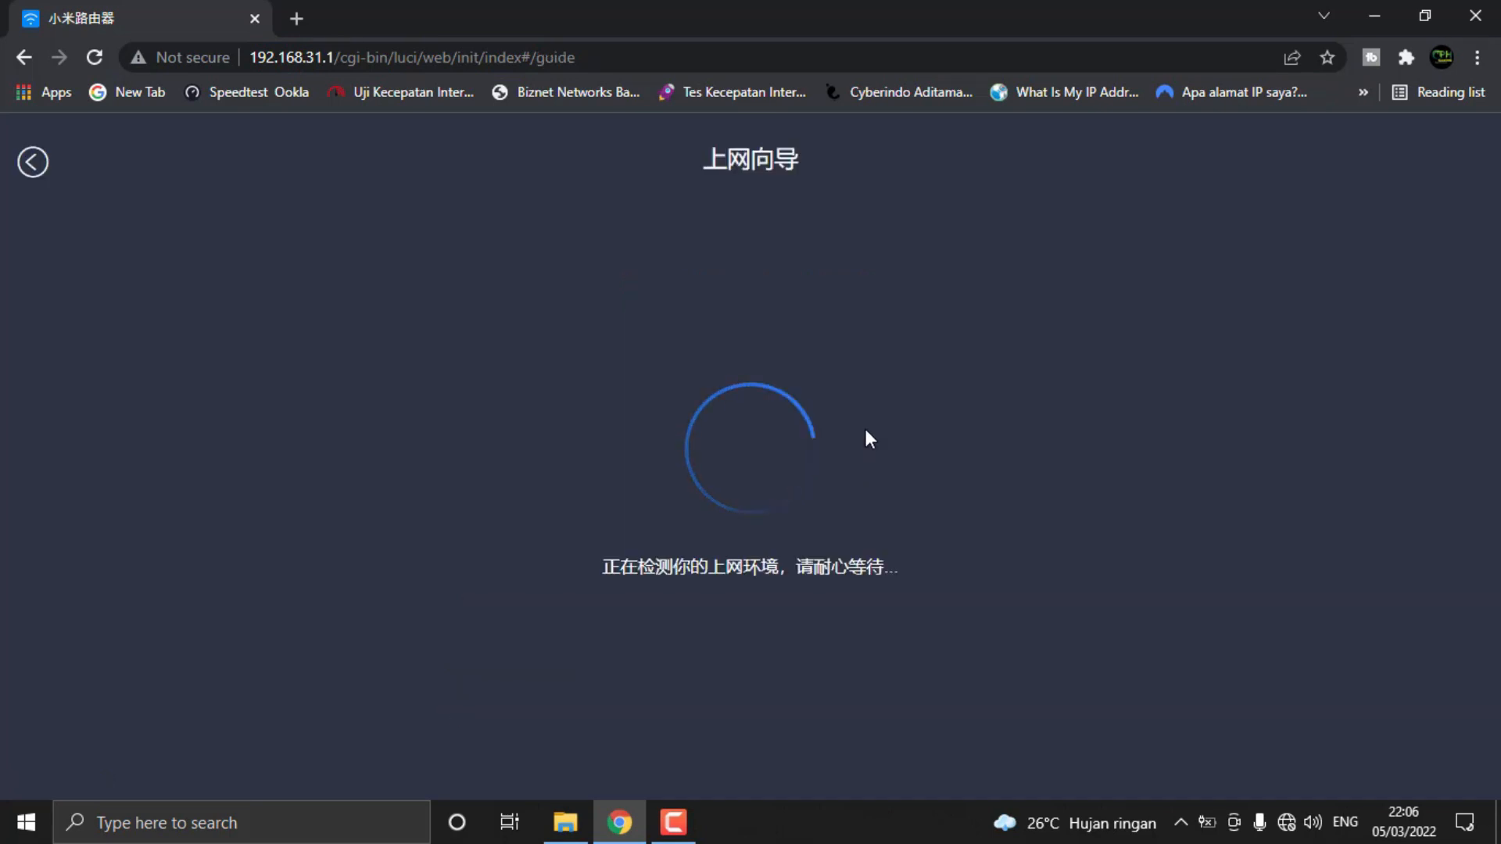
scroll(786, 467, "down", 1)
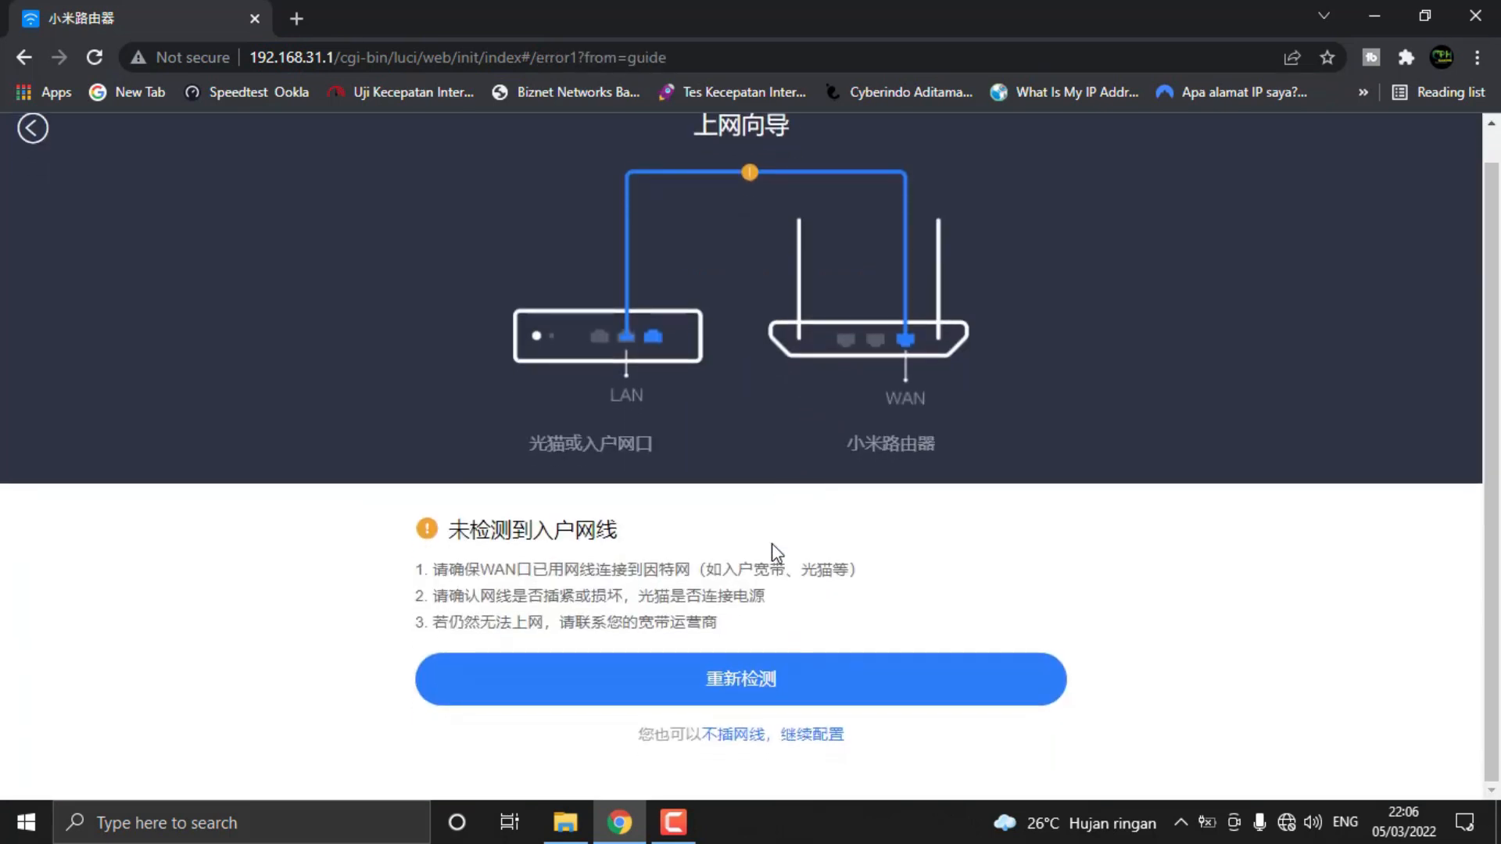
scroll(761, 422, "up", 1)
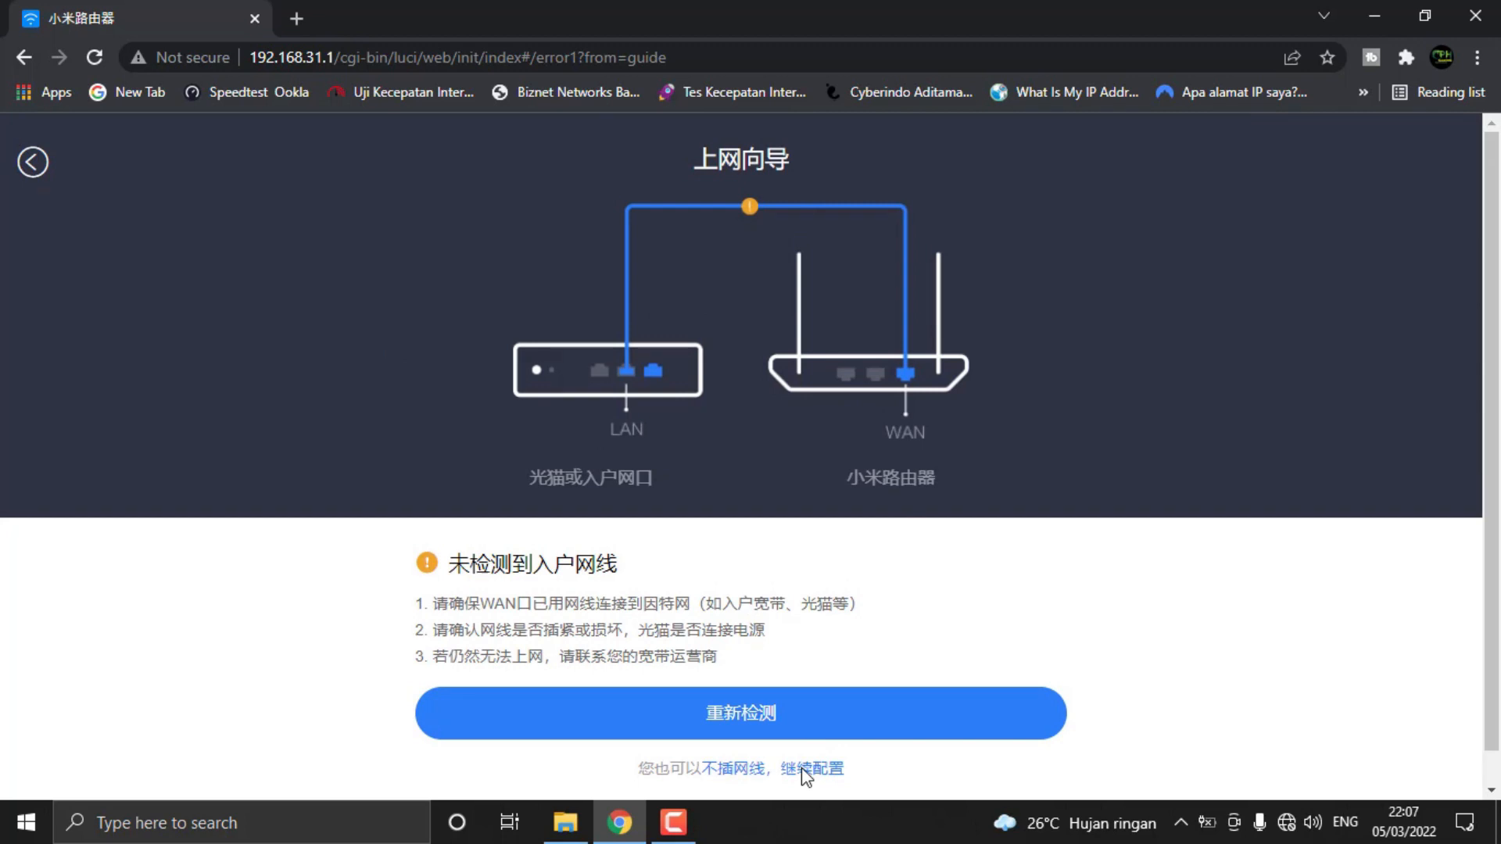
Continue the router configuration without a network cable and choose automatic IP (DHCP) as the connection type
left_click(734, 770)
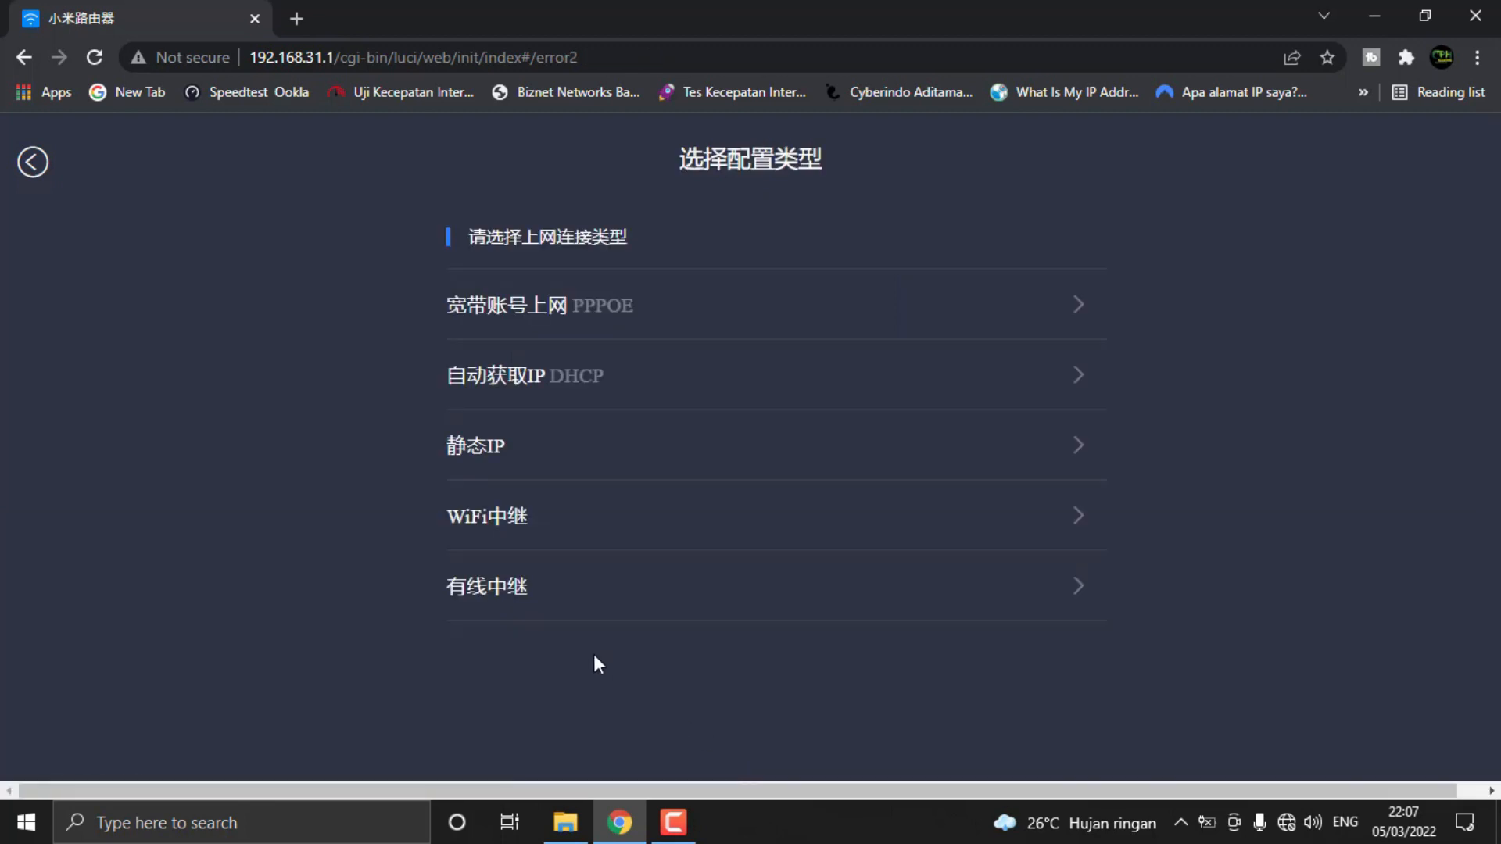
left_click(524, 375)
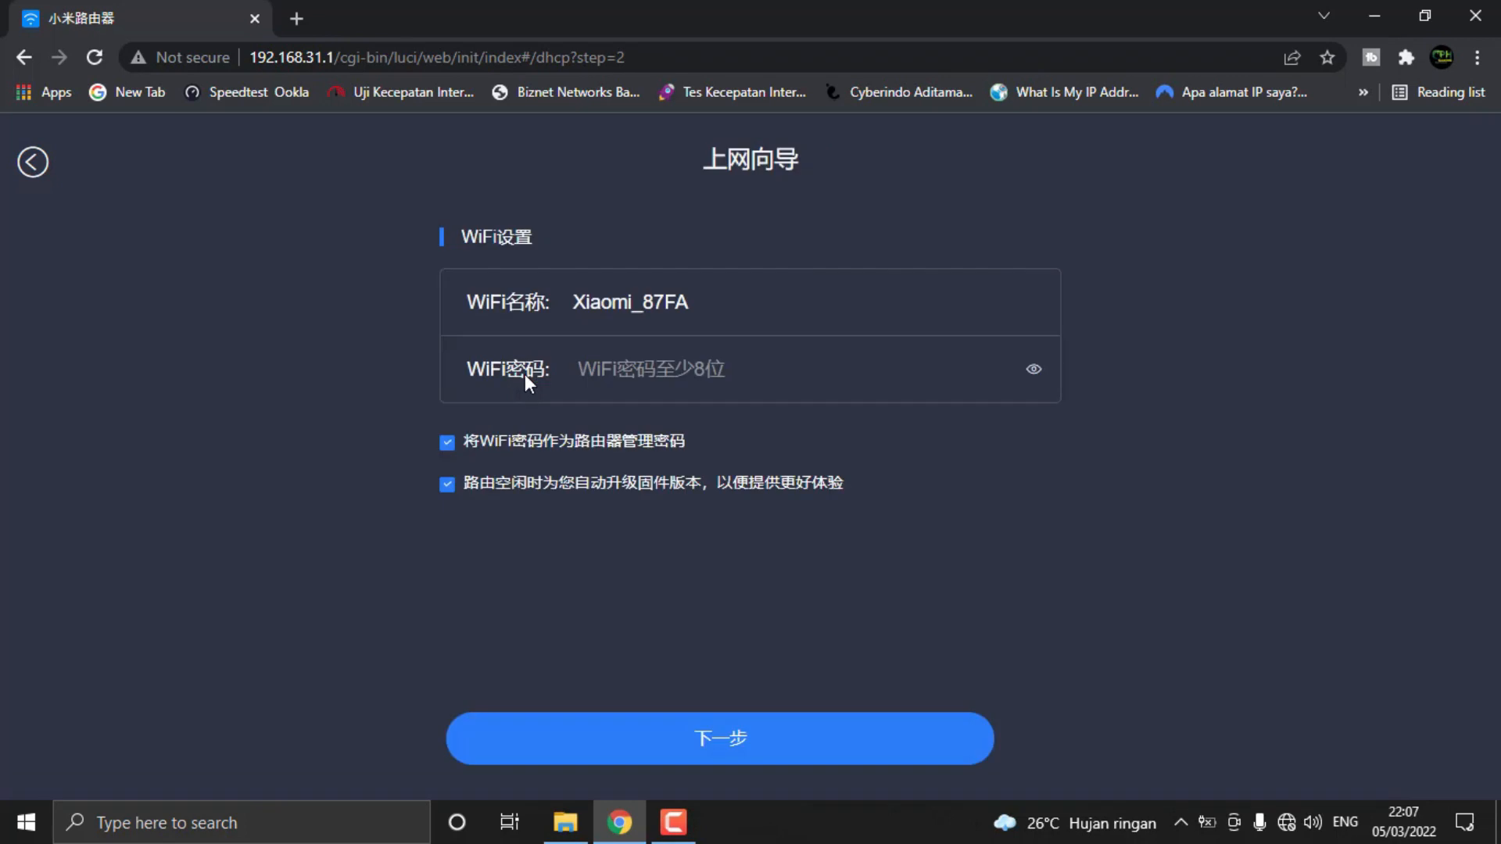
Check the Wi-Fi name Xiaomi_87FA against the available networks and enter a Wi-Fi password for the router
left_click(844, 376)
double_click(704, 302)
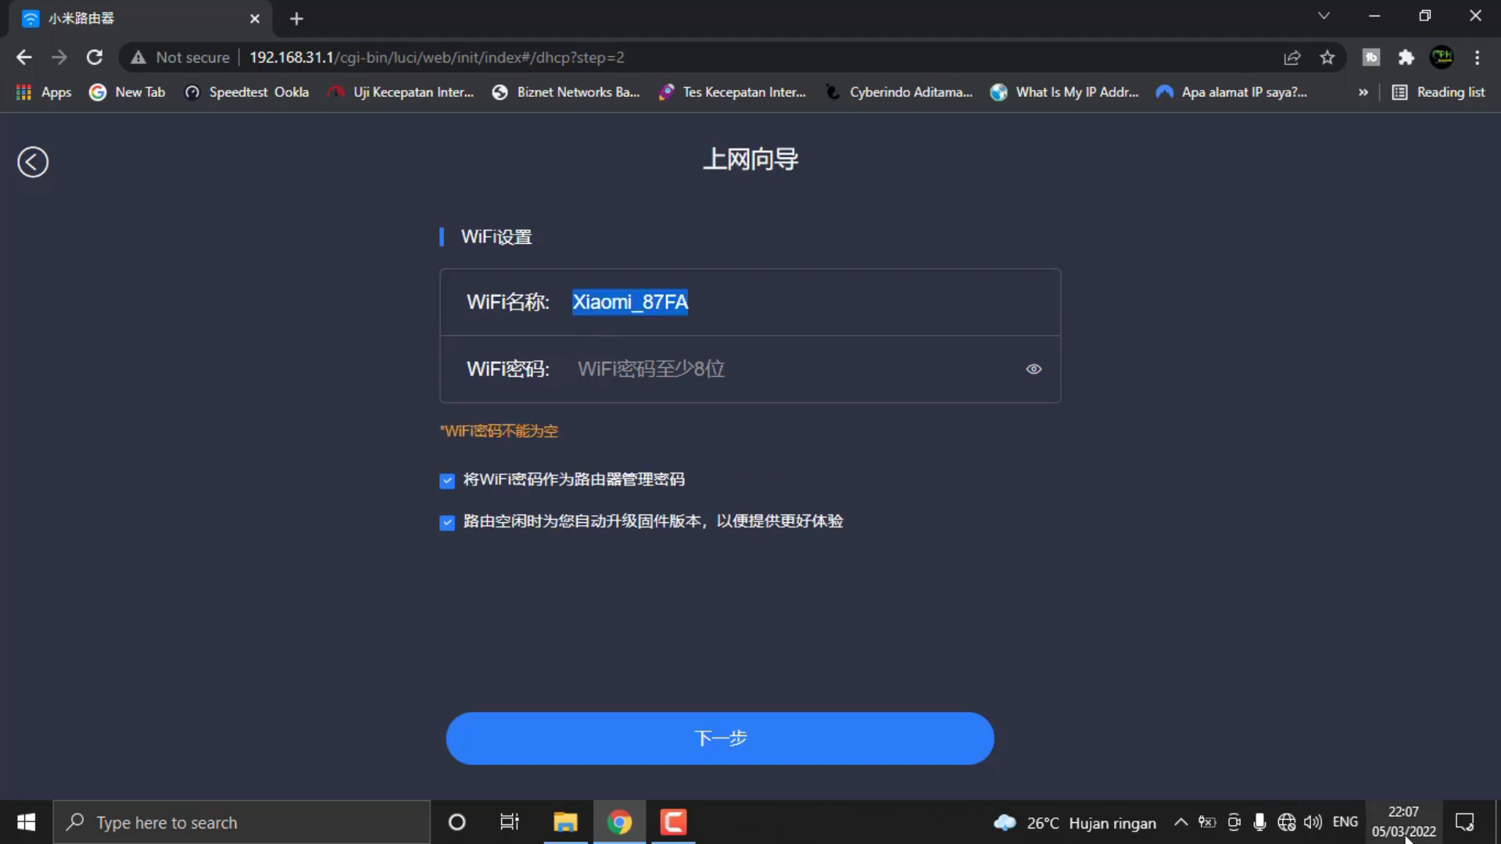
left_click(1287, 816)
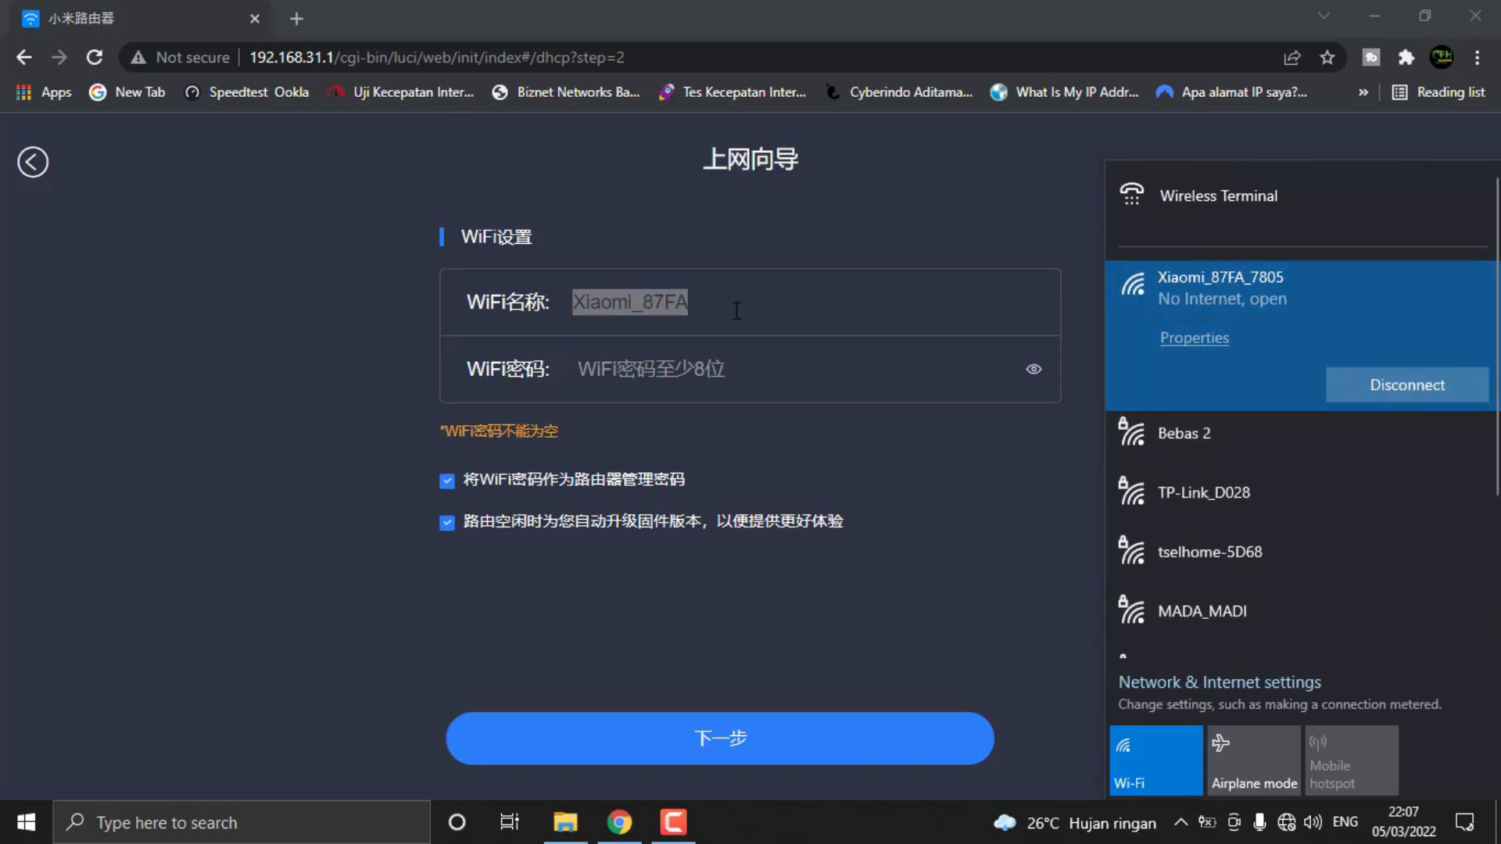
left_click(698, 369)
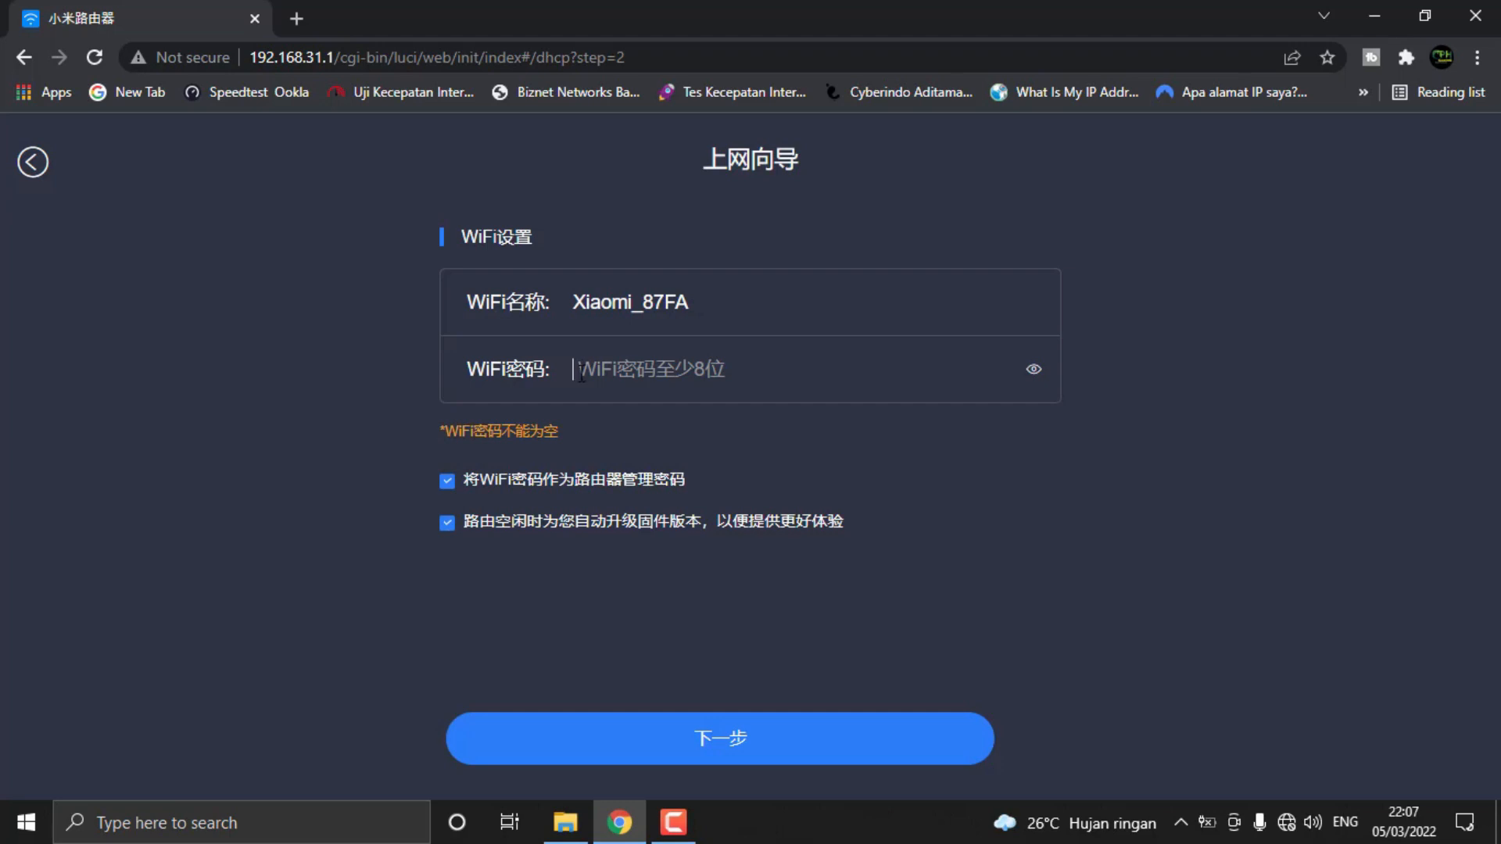
type("•••••")
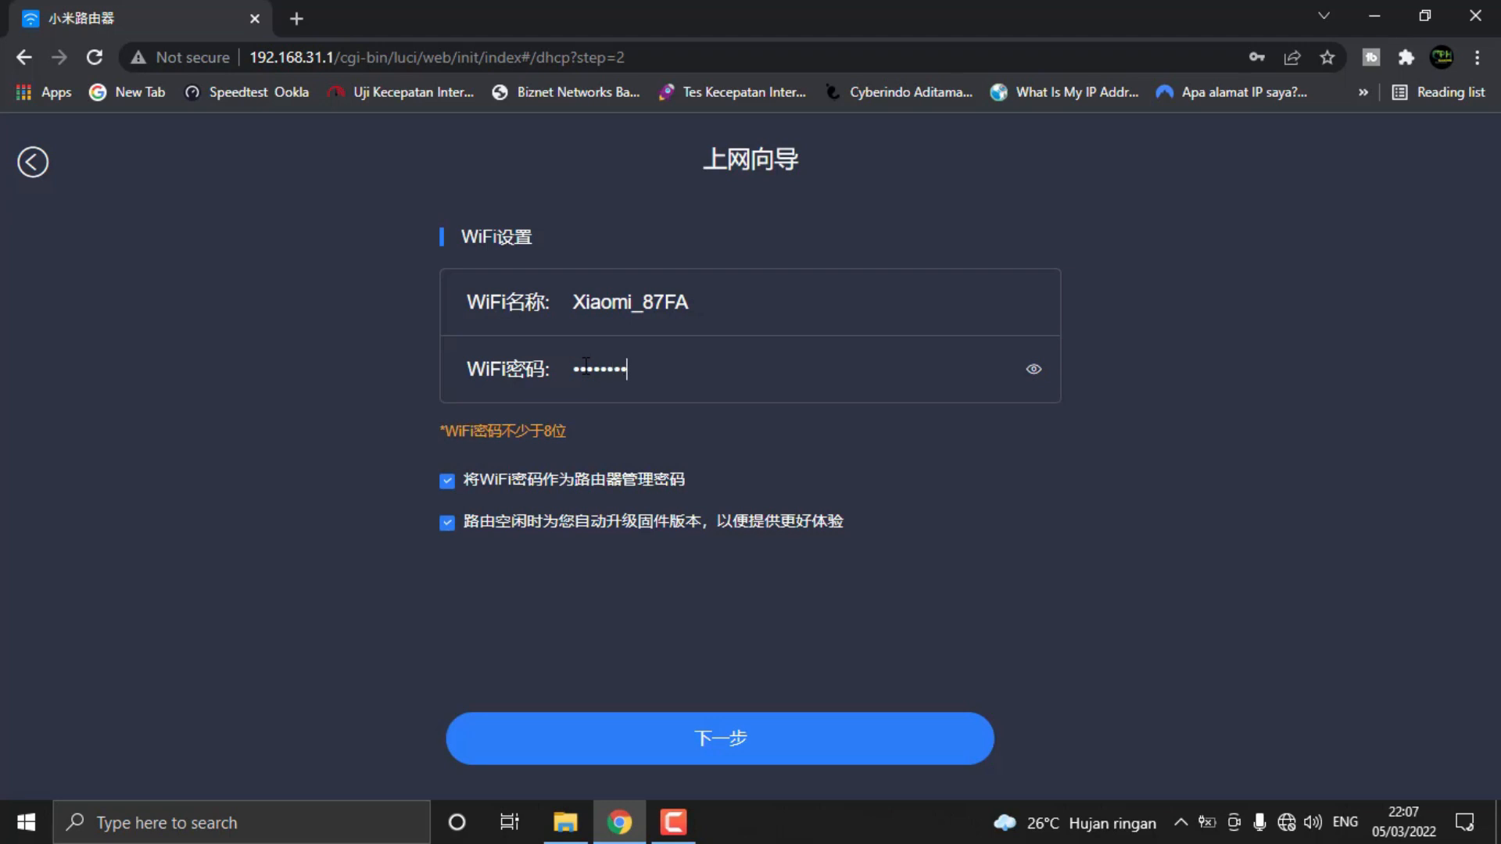
type("8")
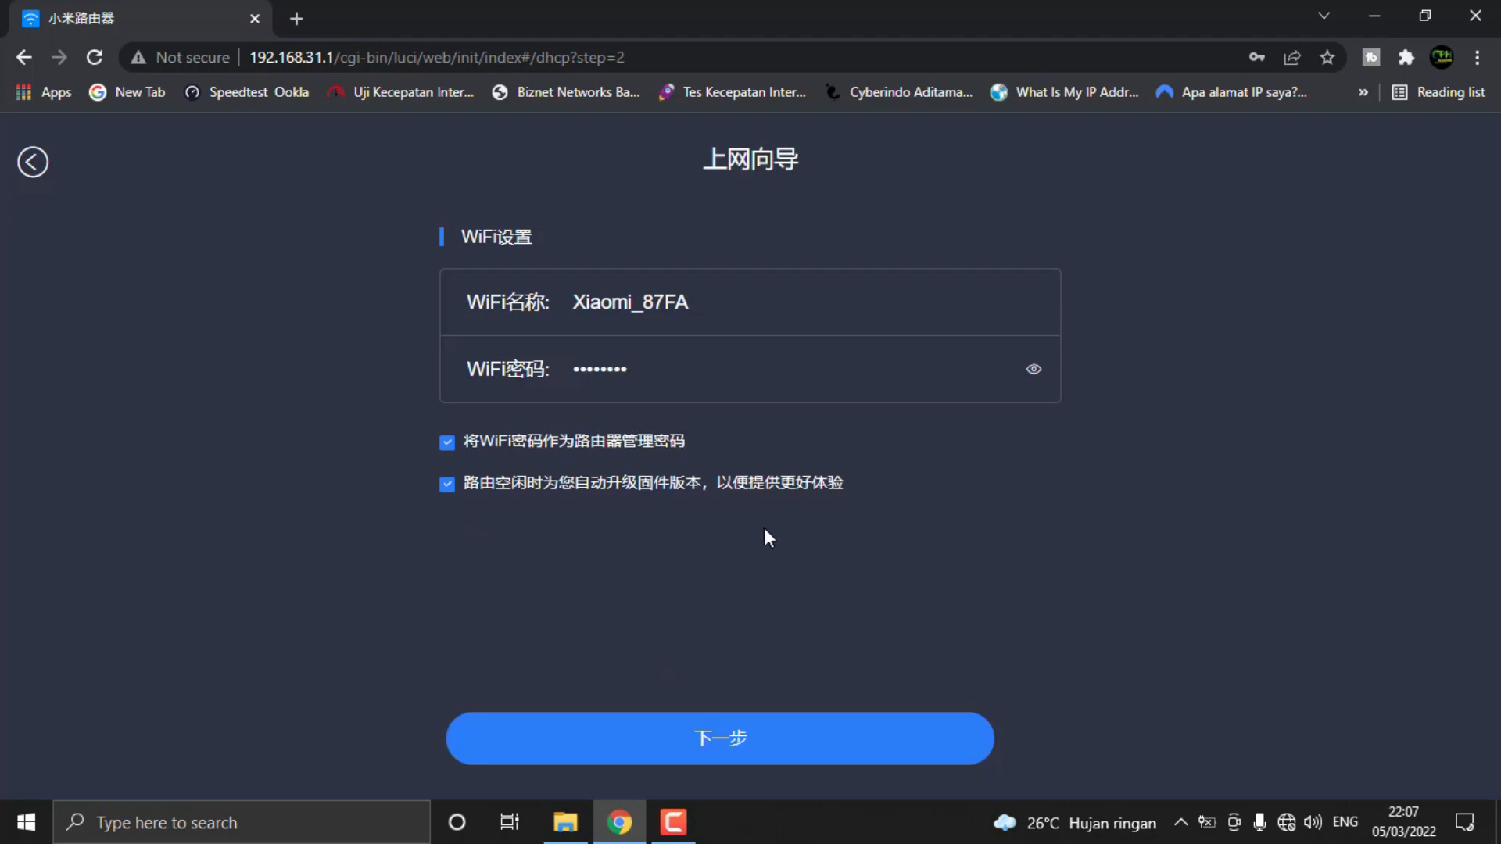
Reveal and check the entered Wi-Fi password, apply the router's Wi-Fi settings, and dismiss the browser's offer to save the password
left_click(1034, 369)
left_click_drag(784, 369, 595, 331)
left_click(739, 364)
double_click(704, 366)
left_click(708, 368)
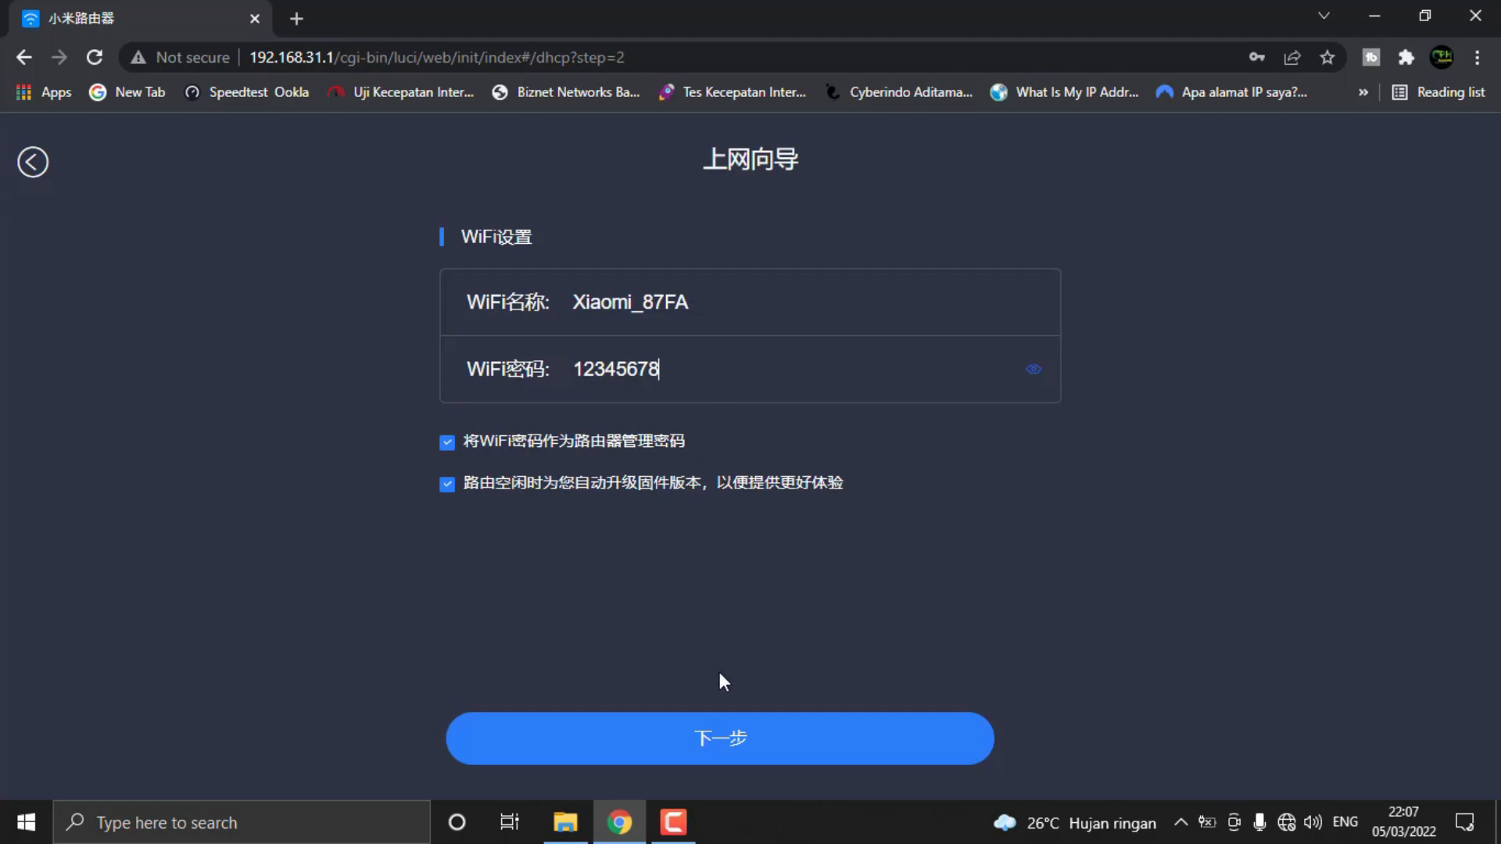
double_click(673, 369)
left_click(696, 360)
left_click(781, 730)
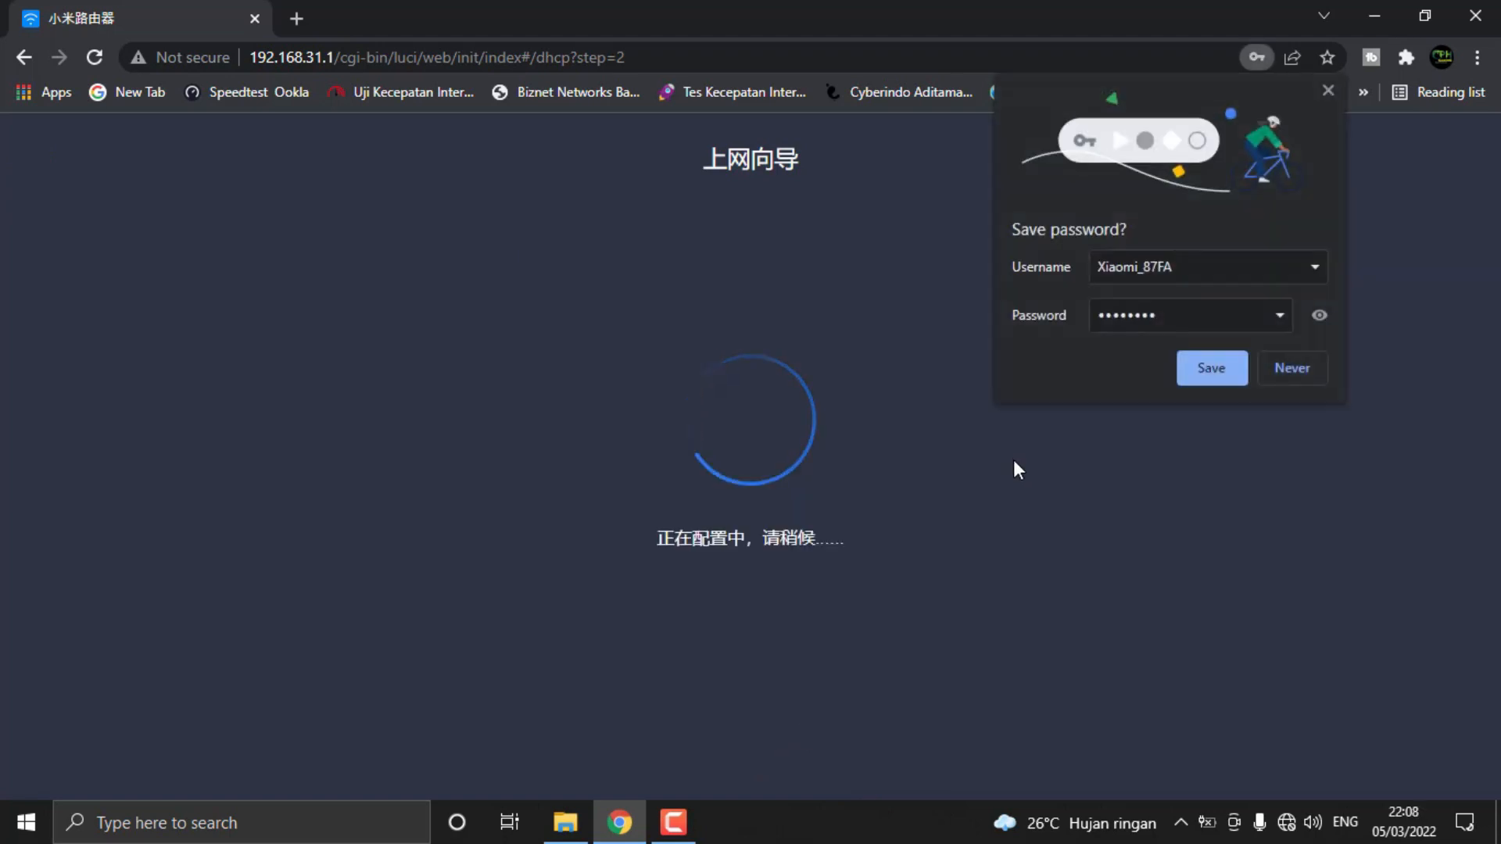
left_click(1328, 92)
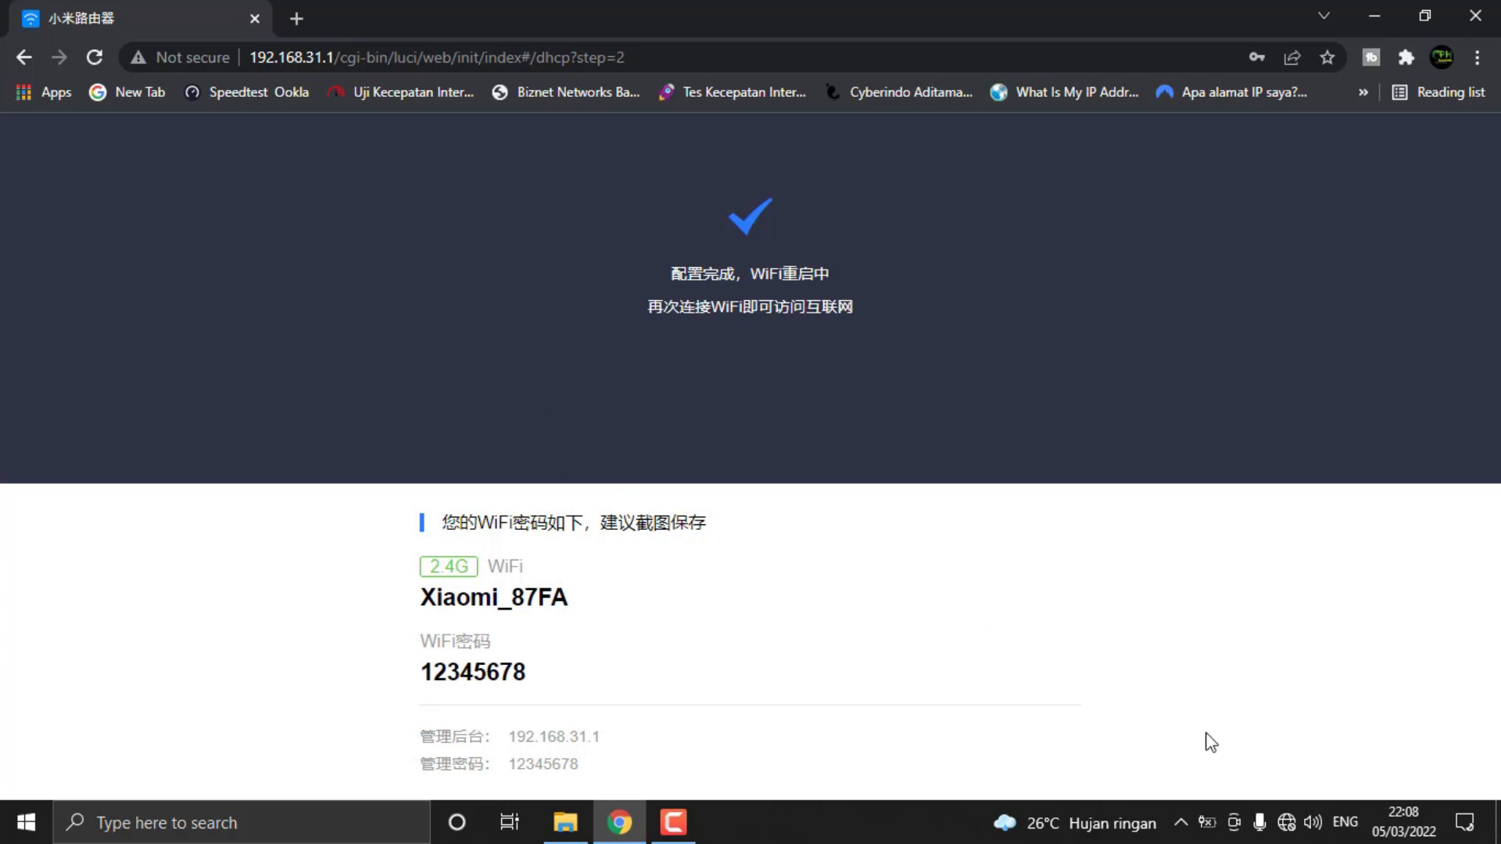
Disconnect the computer from the open Wi-Fi network Xiaomi_87FA_7805, cancelling its reconnection attempt
left_click(1287, 823)
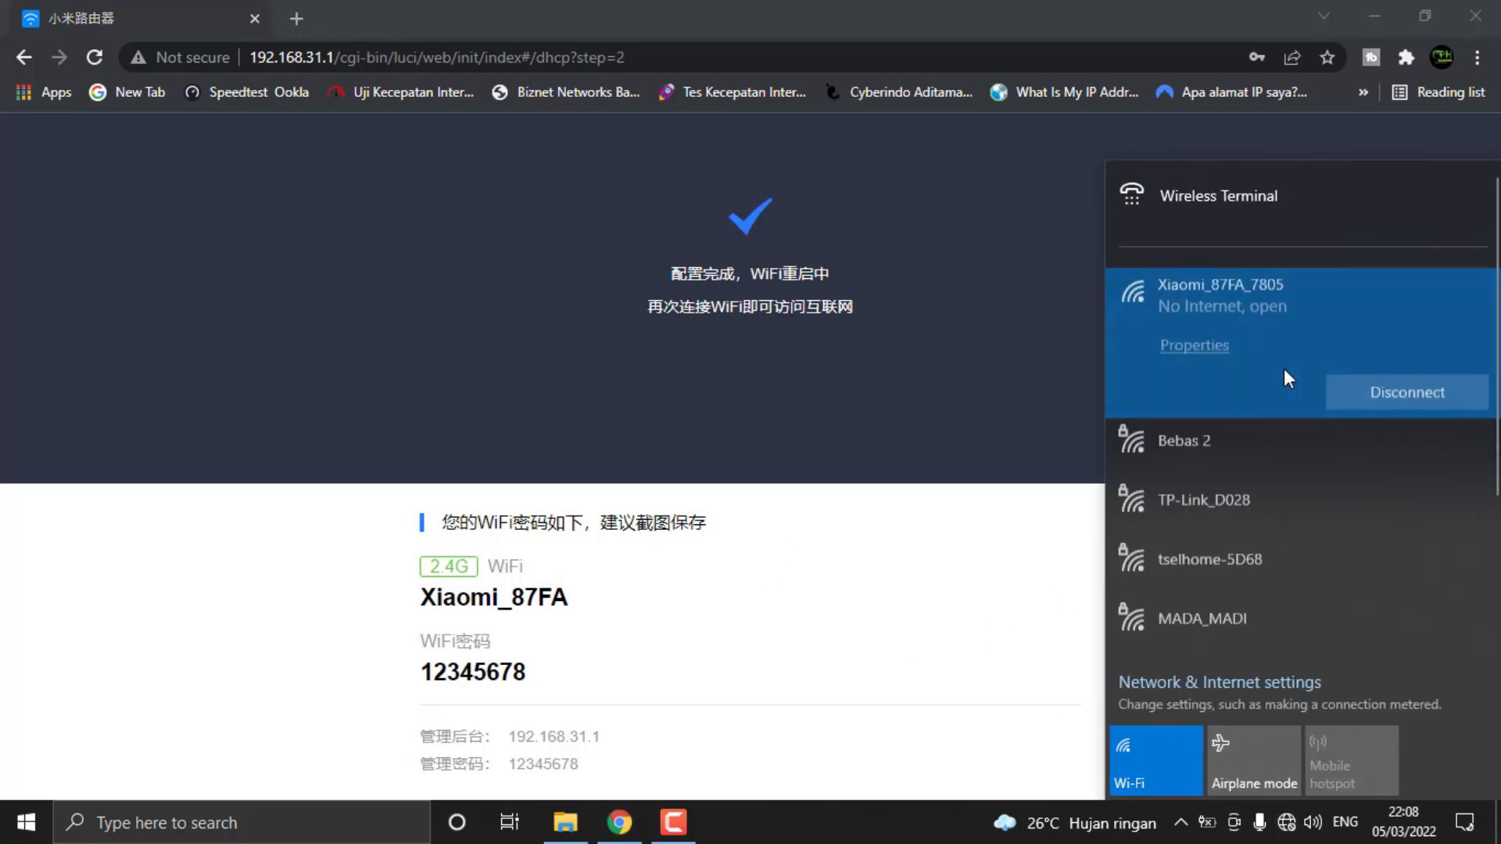
left_click(1379, 383)
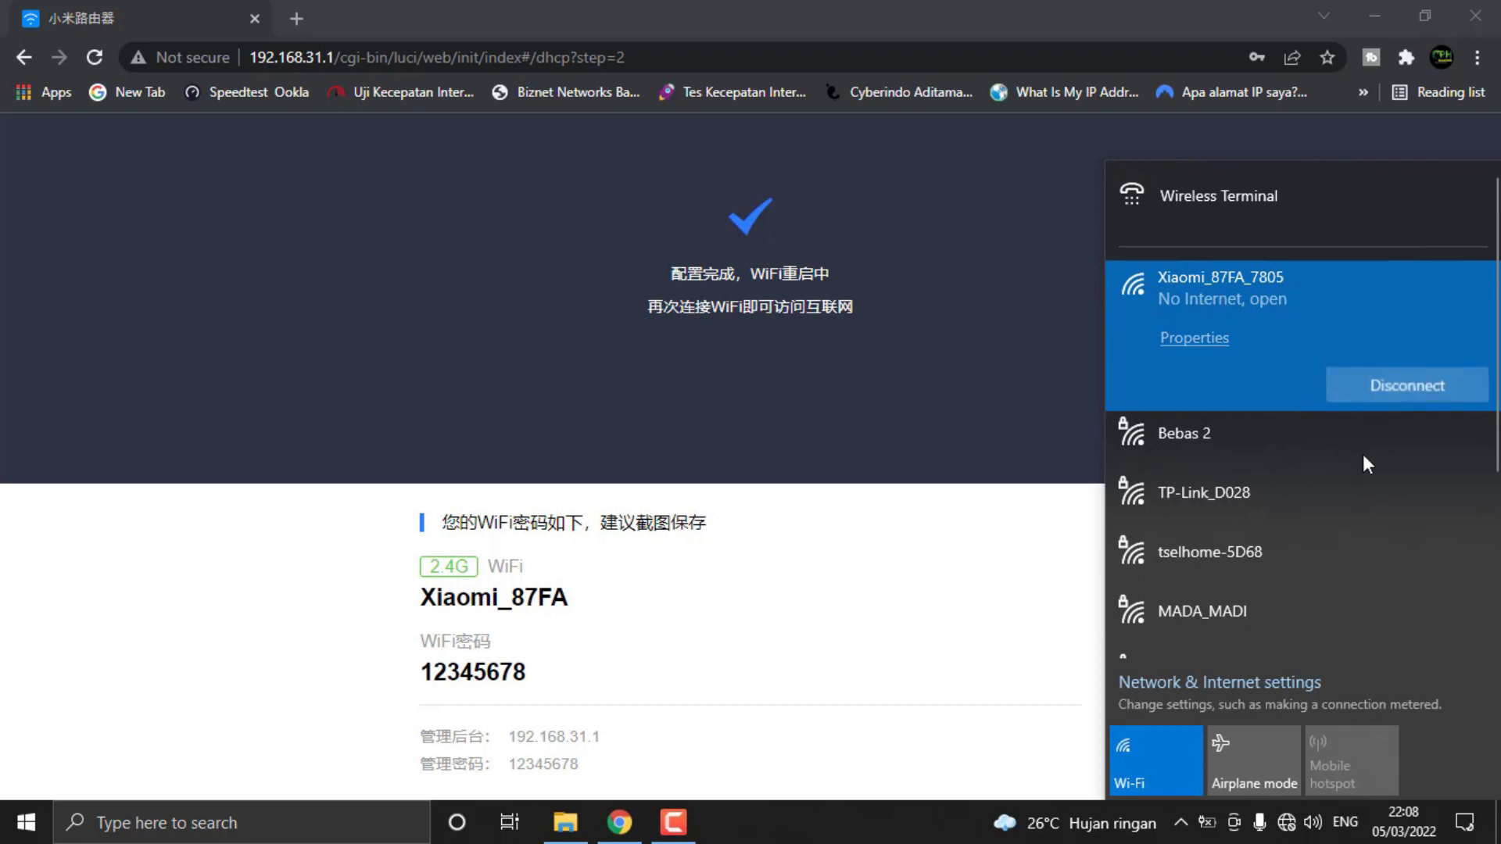
left_click(1169, 389)
left_click(1335, 430)
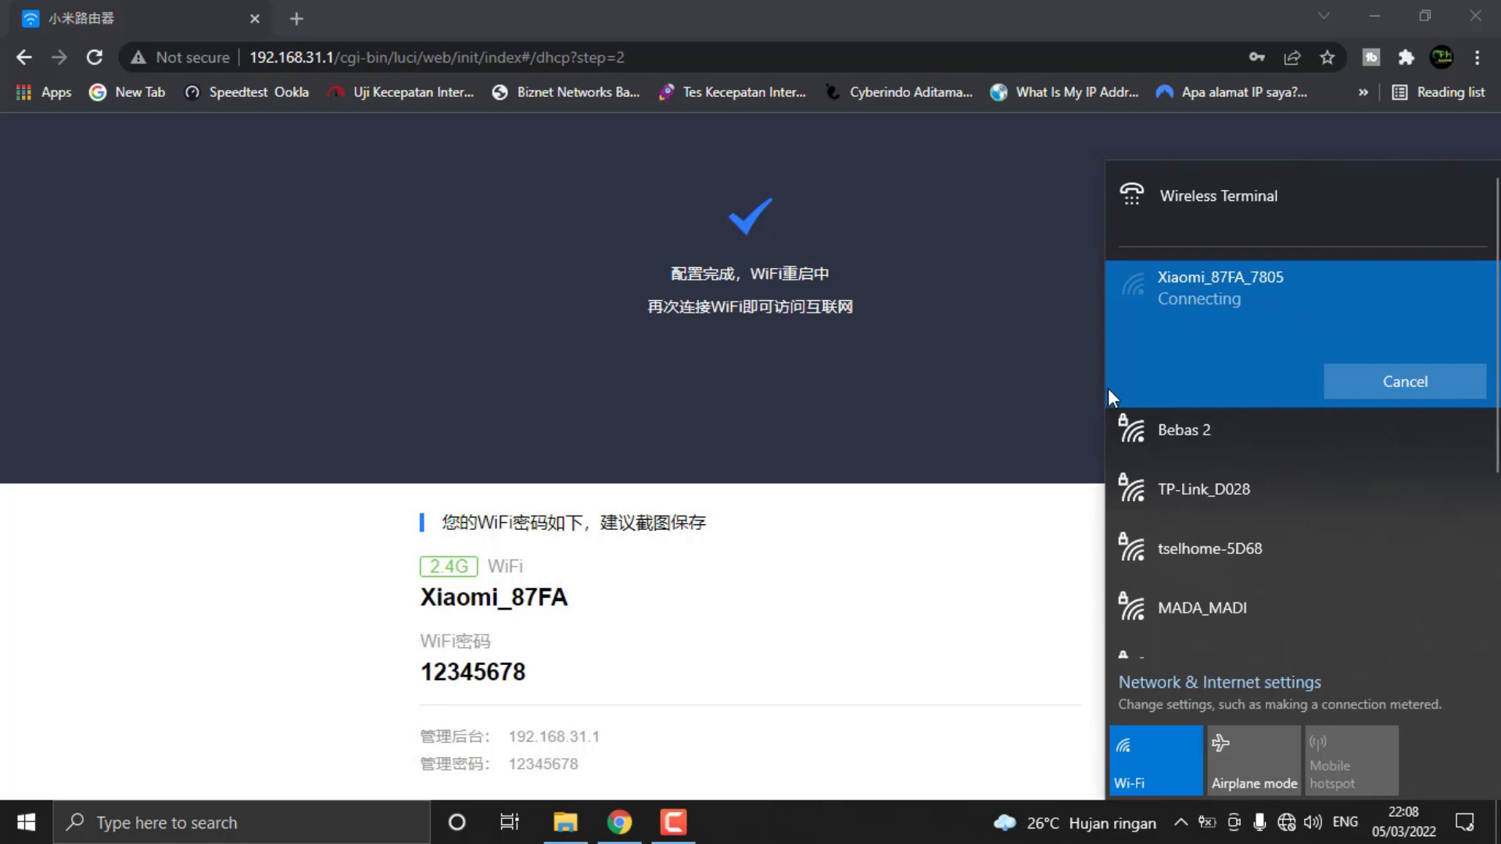
left_click(1358, 378)
left_click(1373, 433)
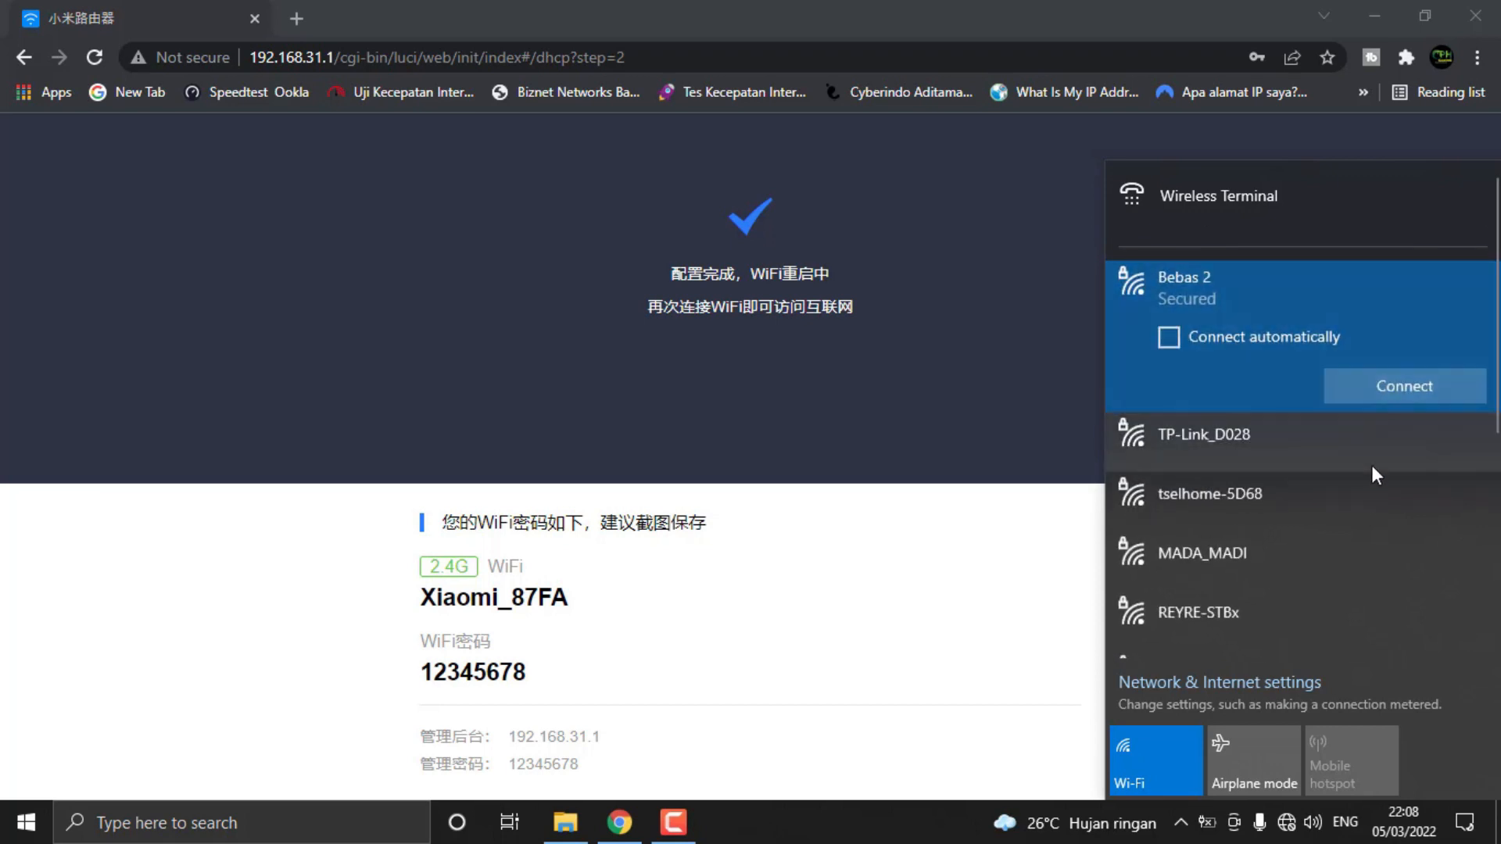
left_click(1290, 824)
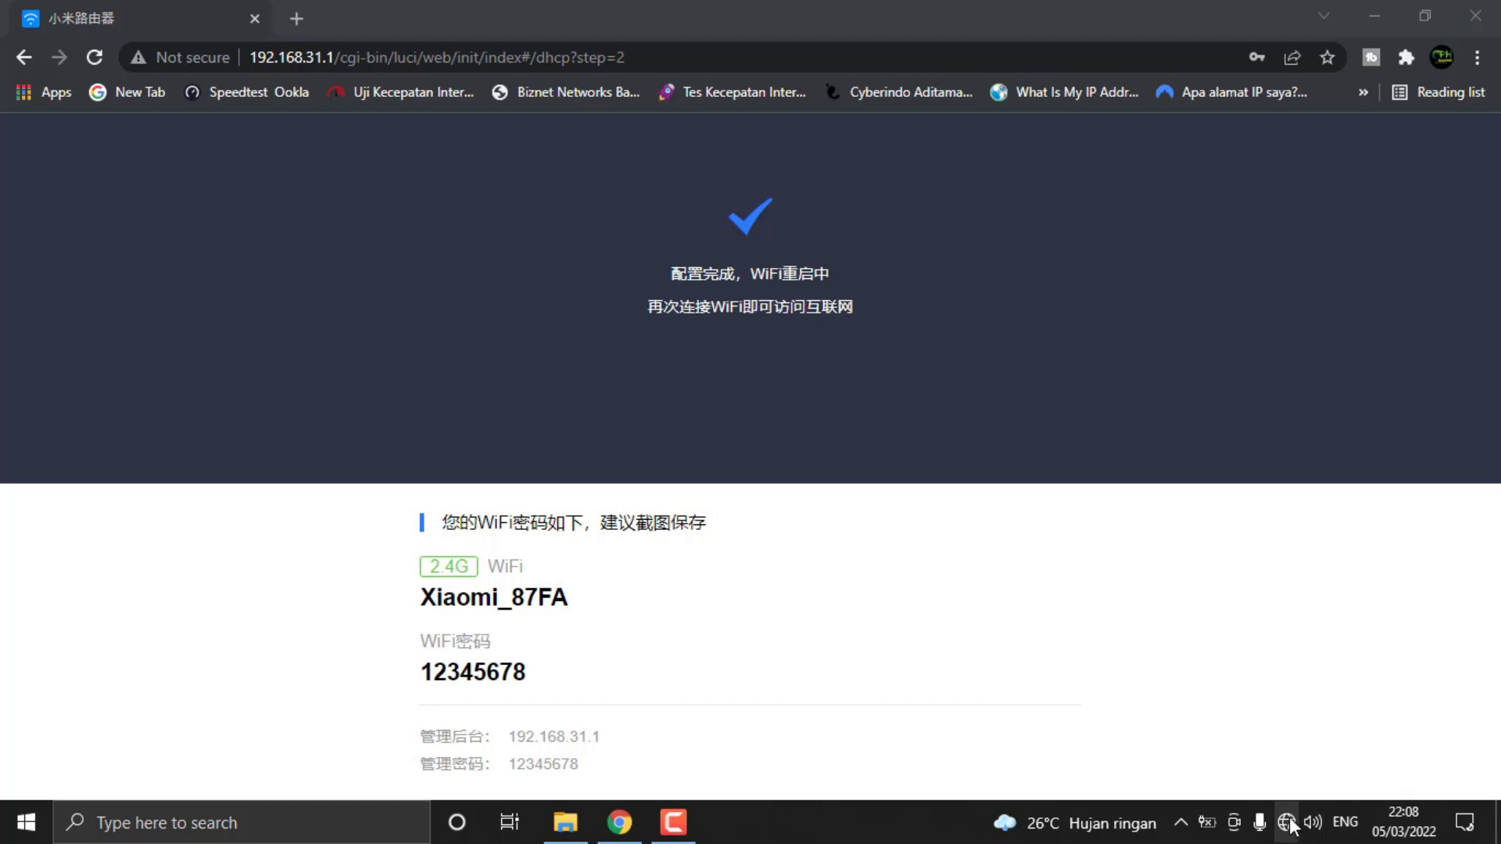
Find the secured network Xiaomi_87FA among the available Wi-Fi networks and start connecting to it with automatic connection enabled
left_click(1291, 823)
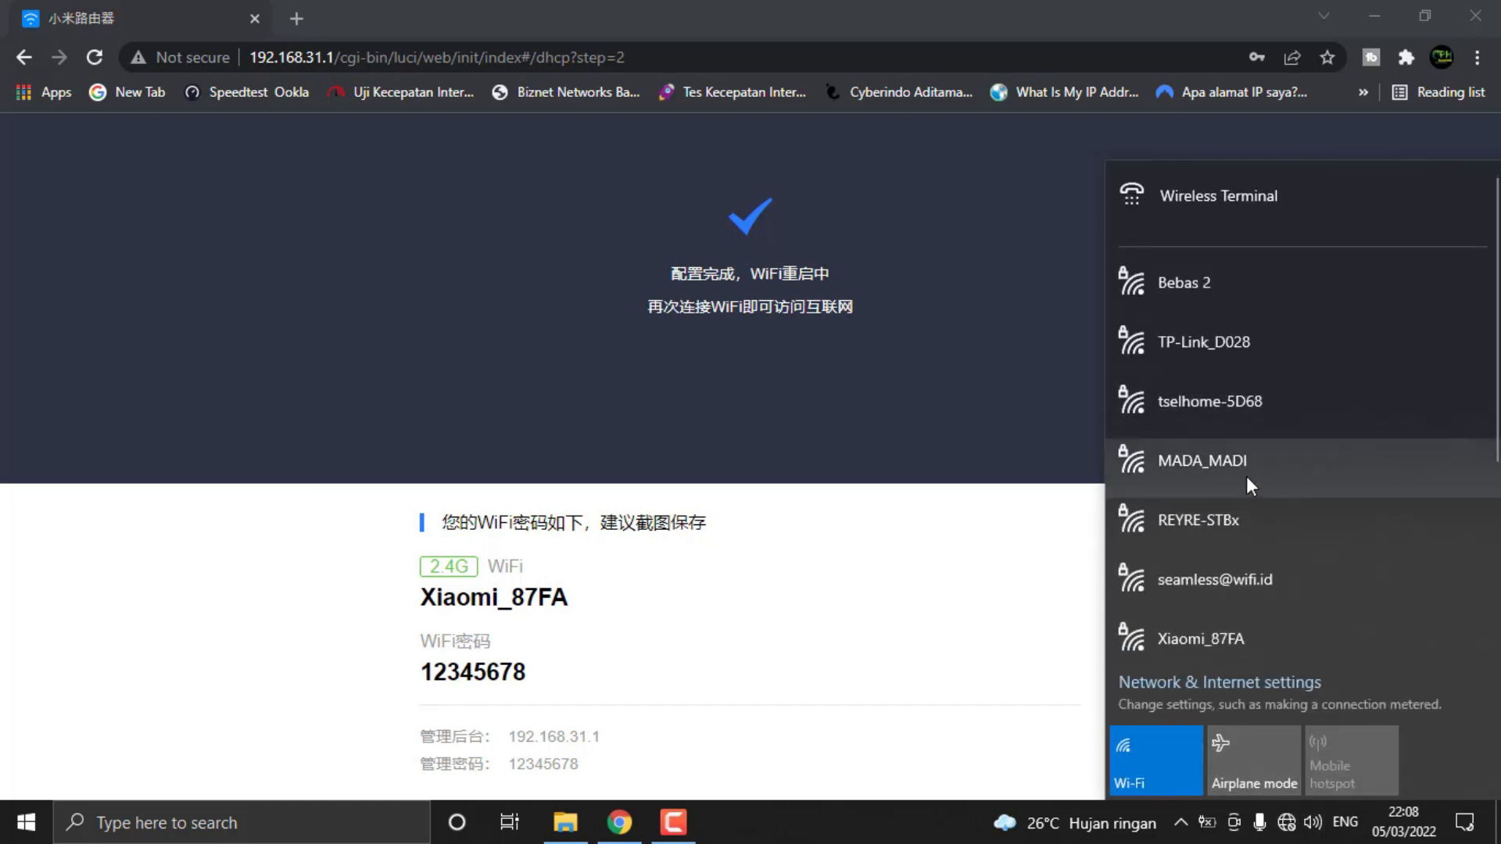
scroll(1222, 397, "down", 2)
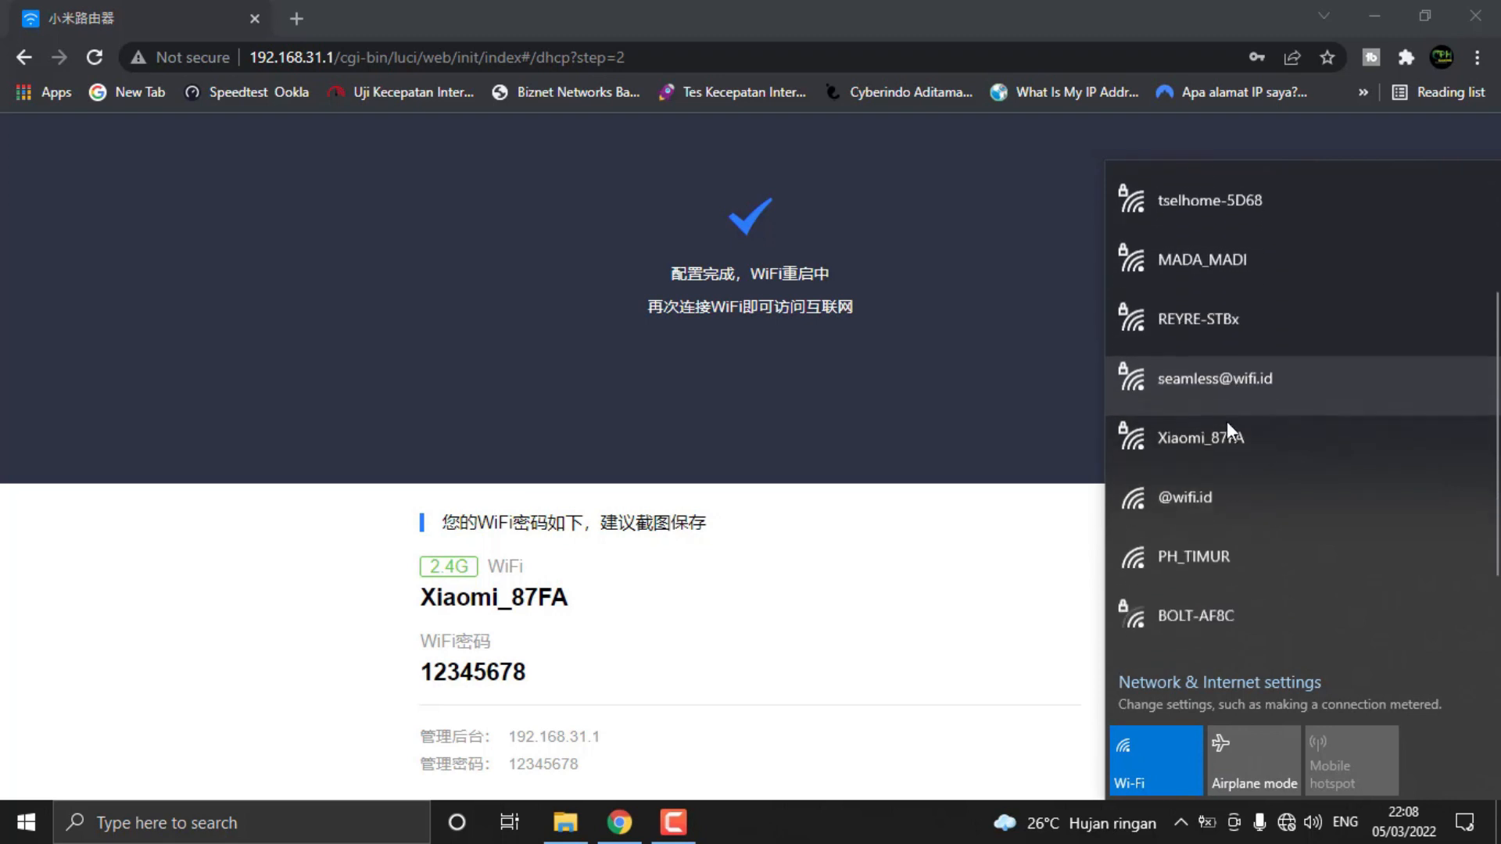
scroll(1229, 438, "down", 1)
scroll(1231, 454, "up", 4)
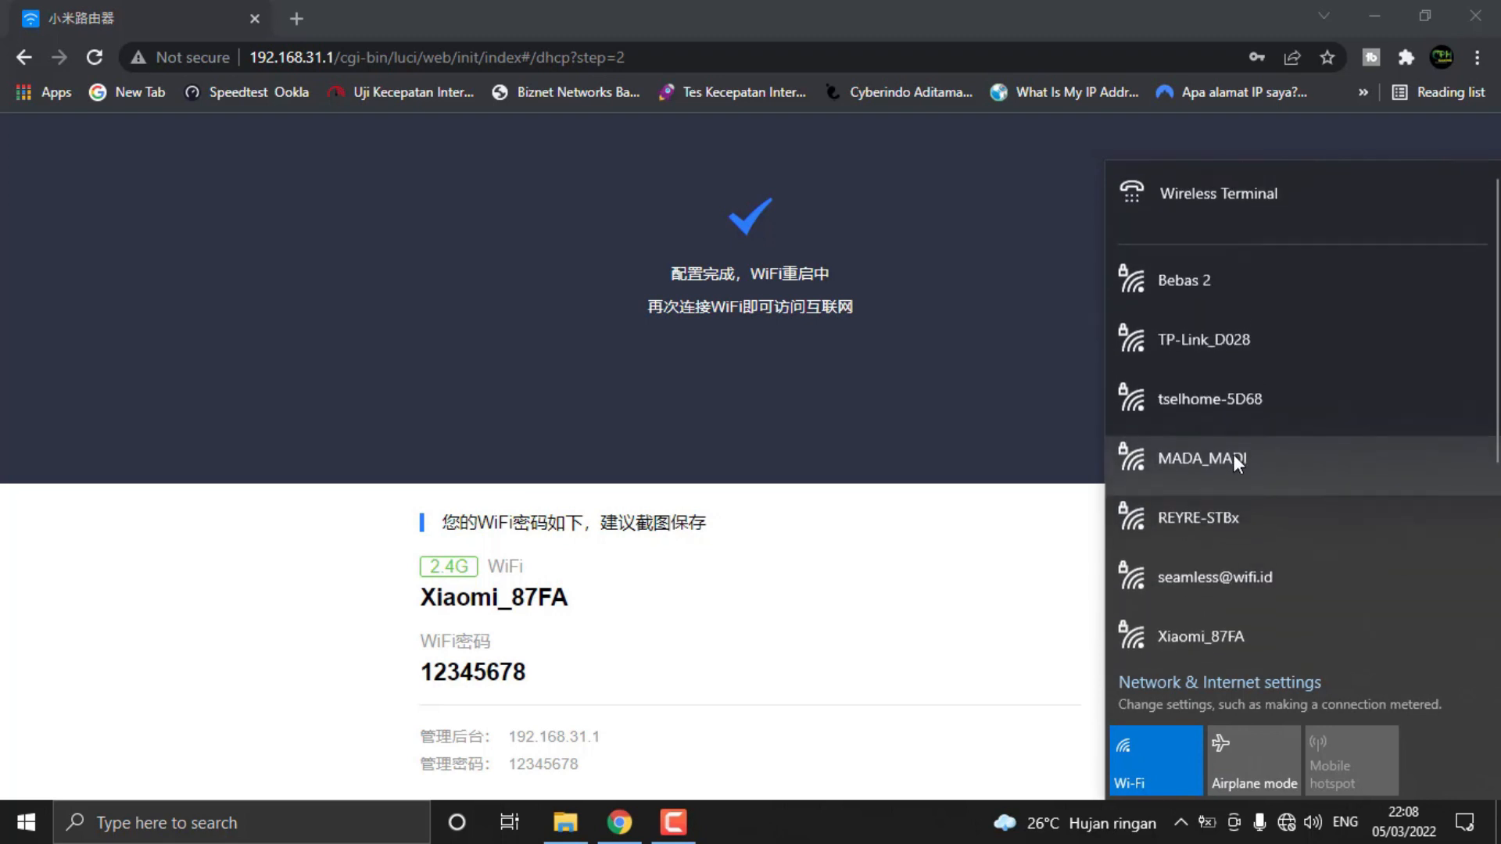
left_click(1286, 823)
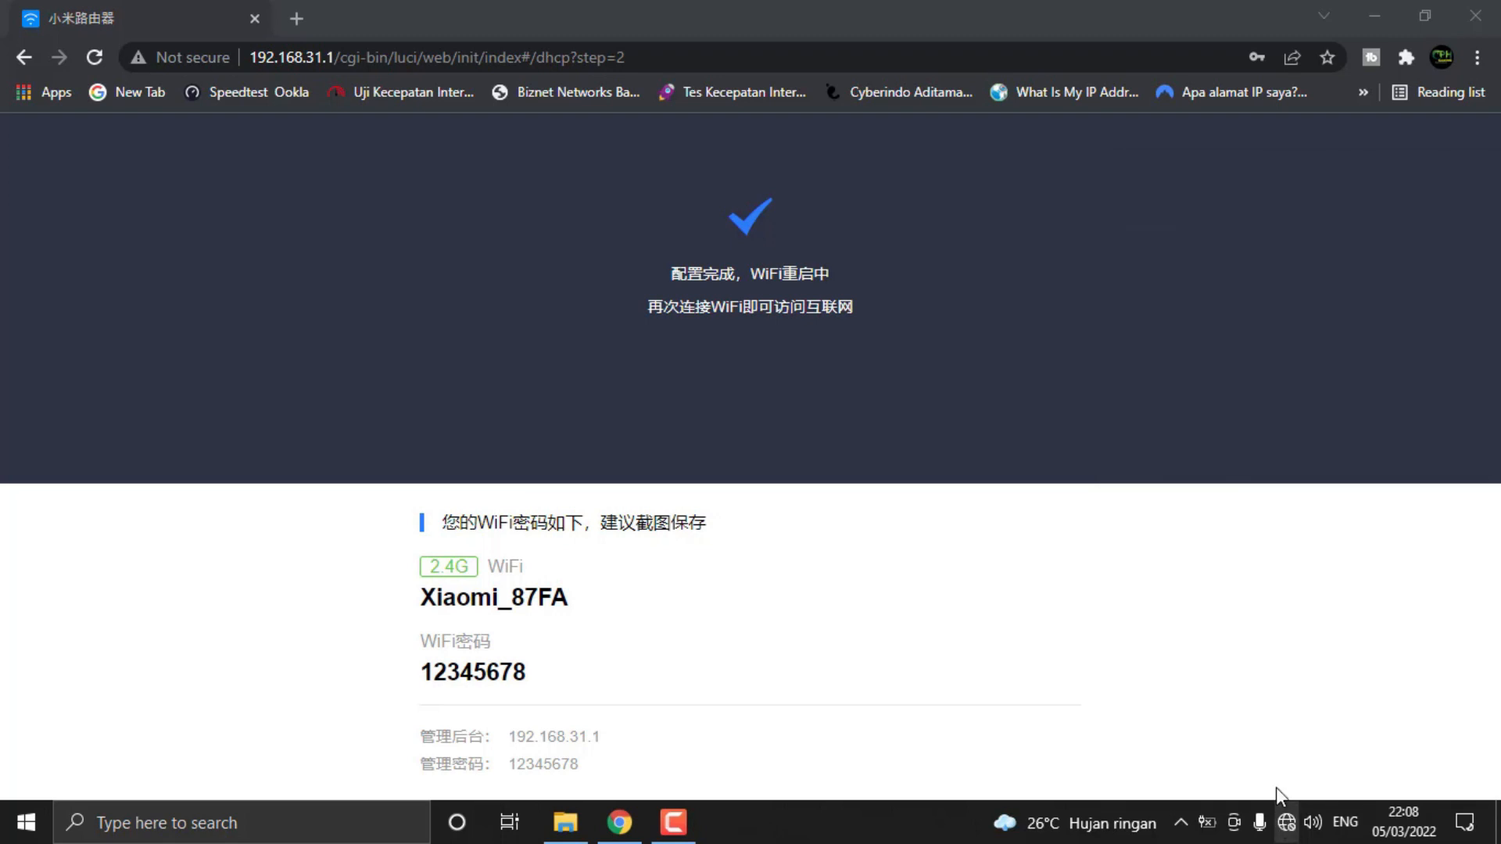
left_click(1286, 823)
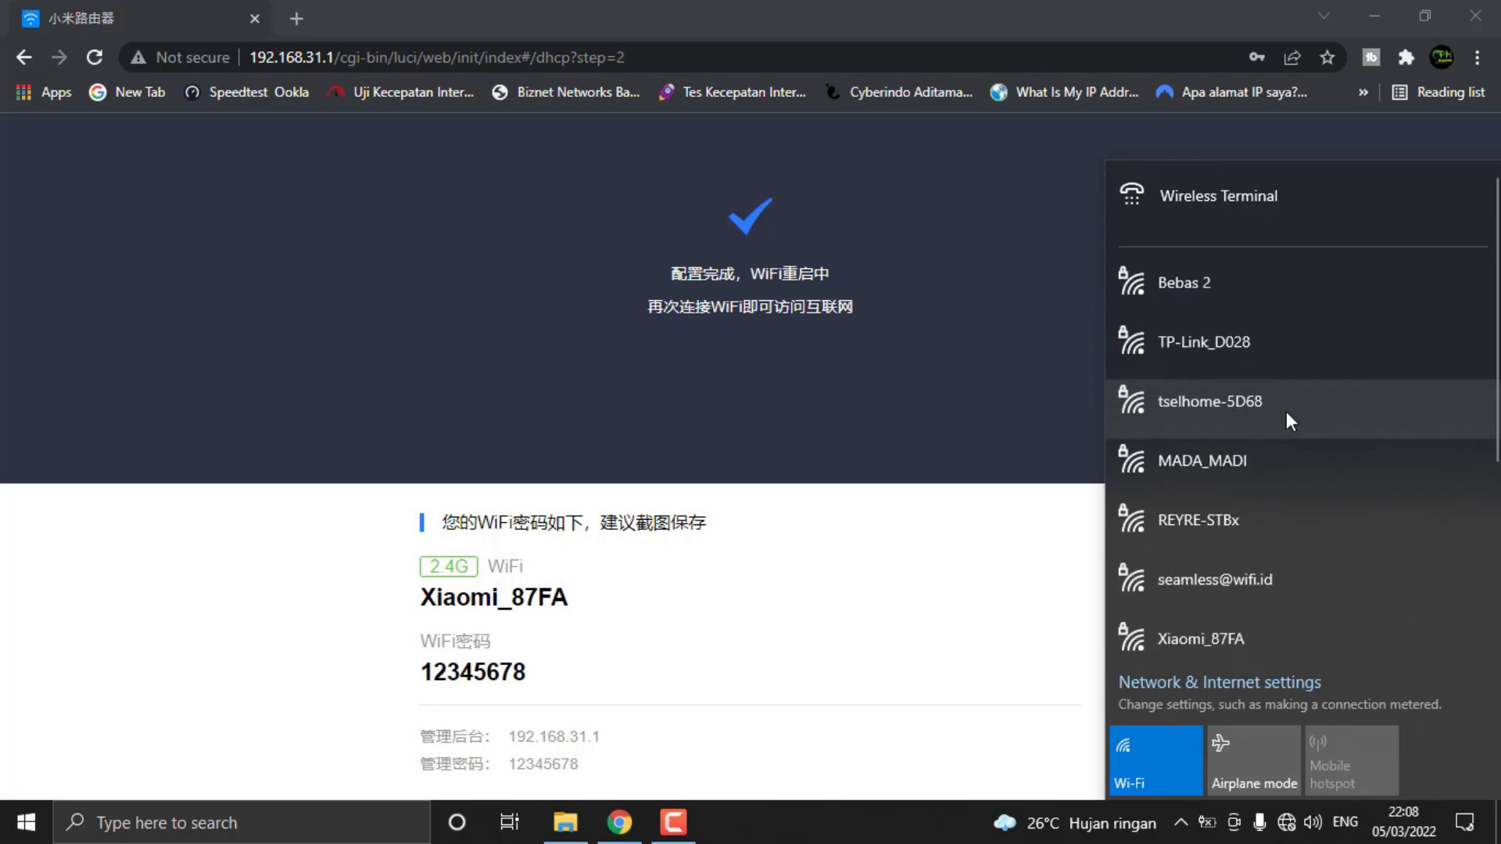
scroll(1282, 437, "down", 1)
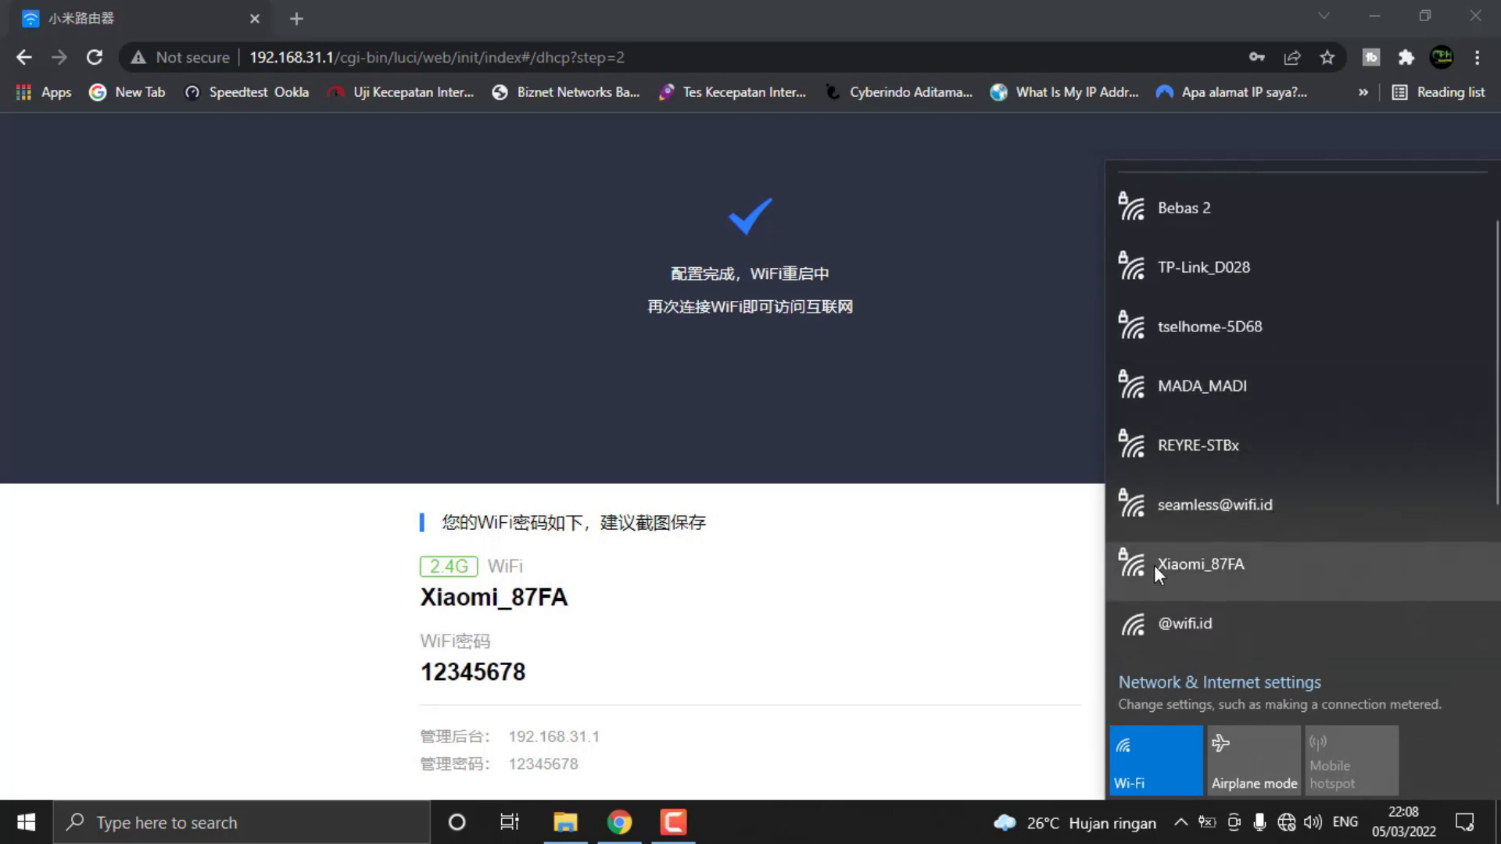
left_click(1195, 574)
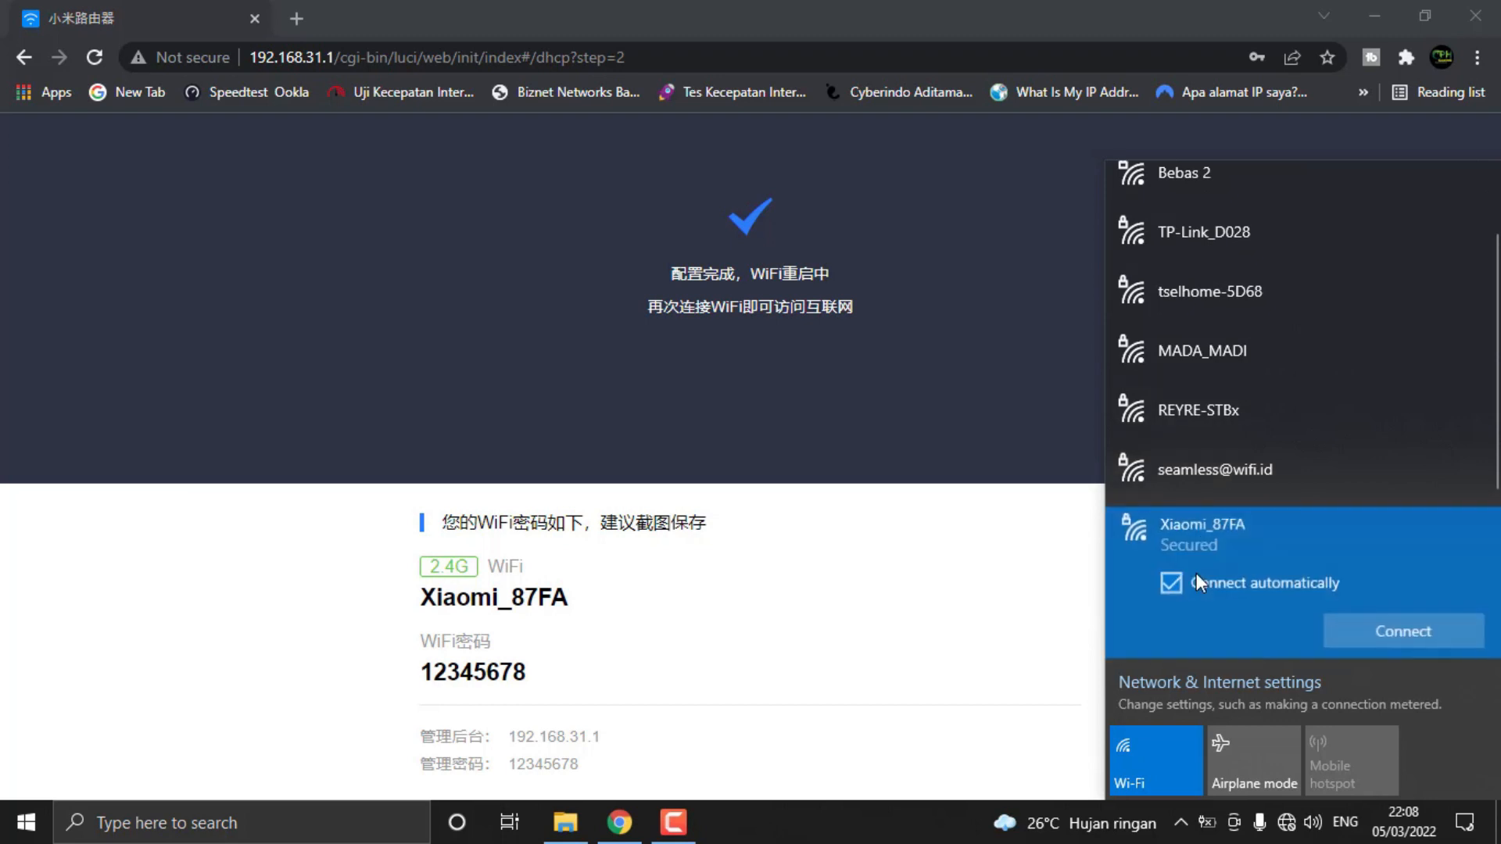
left_click(1401, 625)
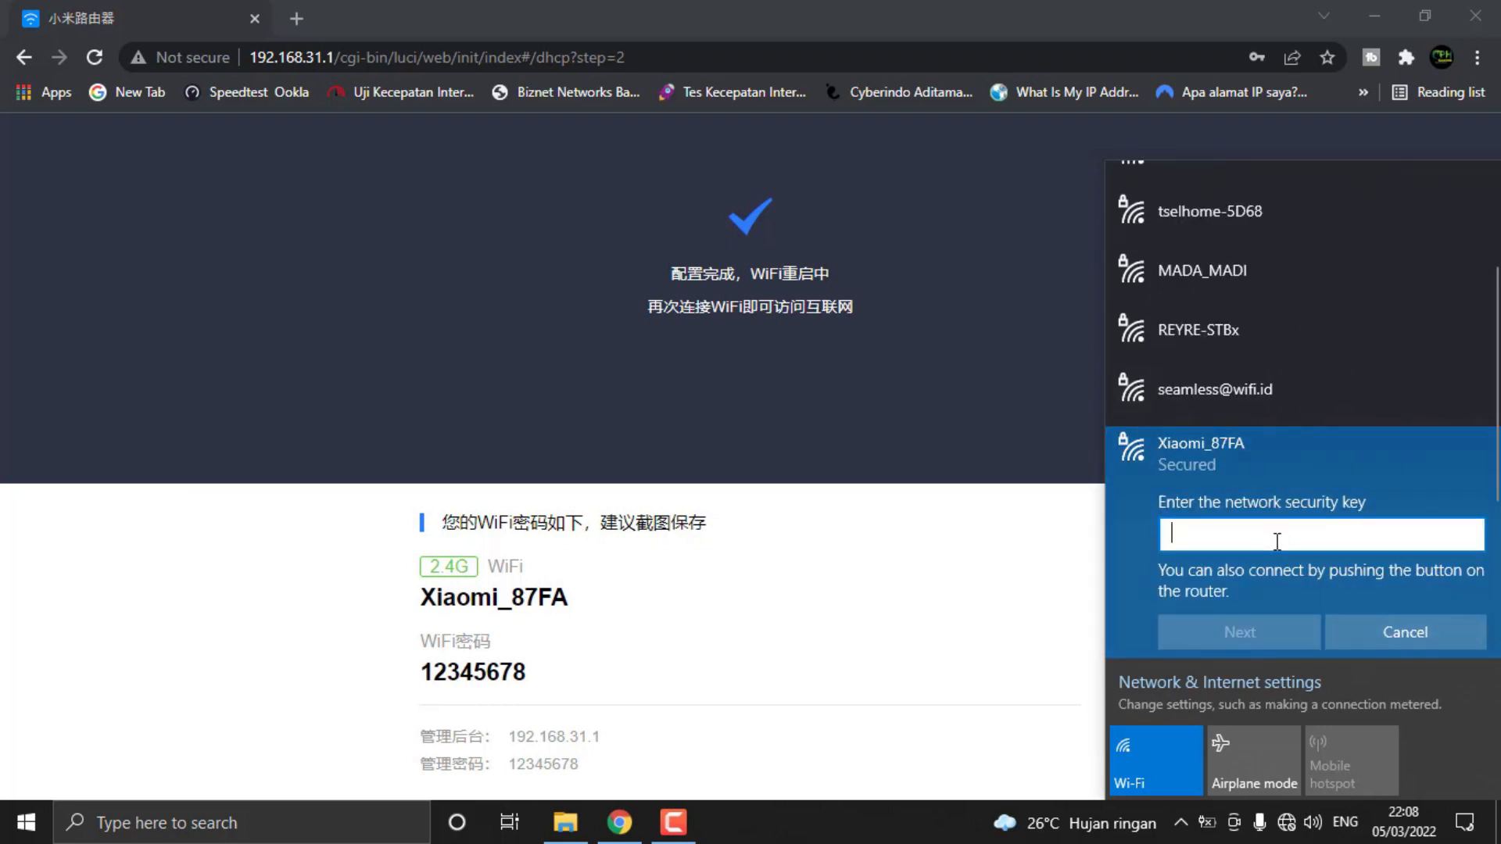
Enter the network security key for Xiaomi_87FA, check it, and complete the Wi-Fi connection
type("123456")
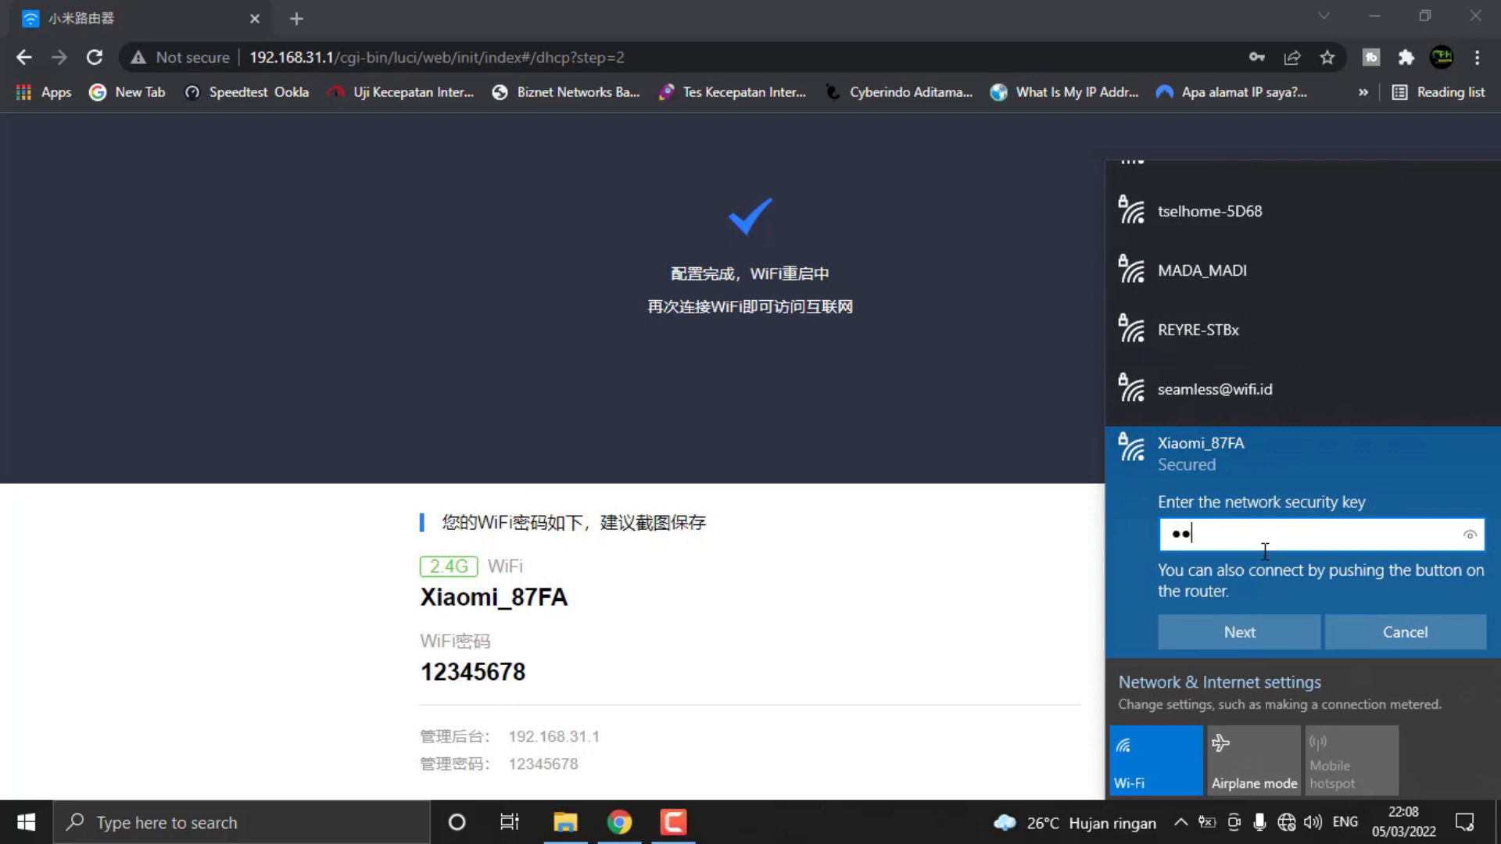
type("78")
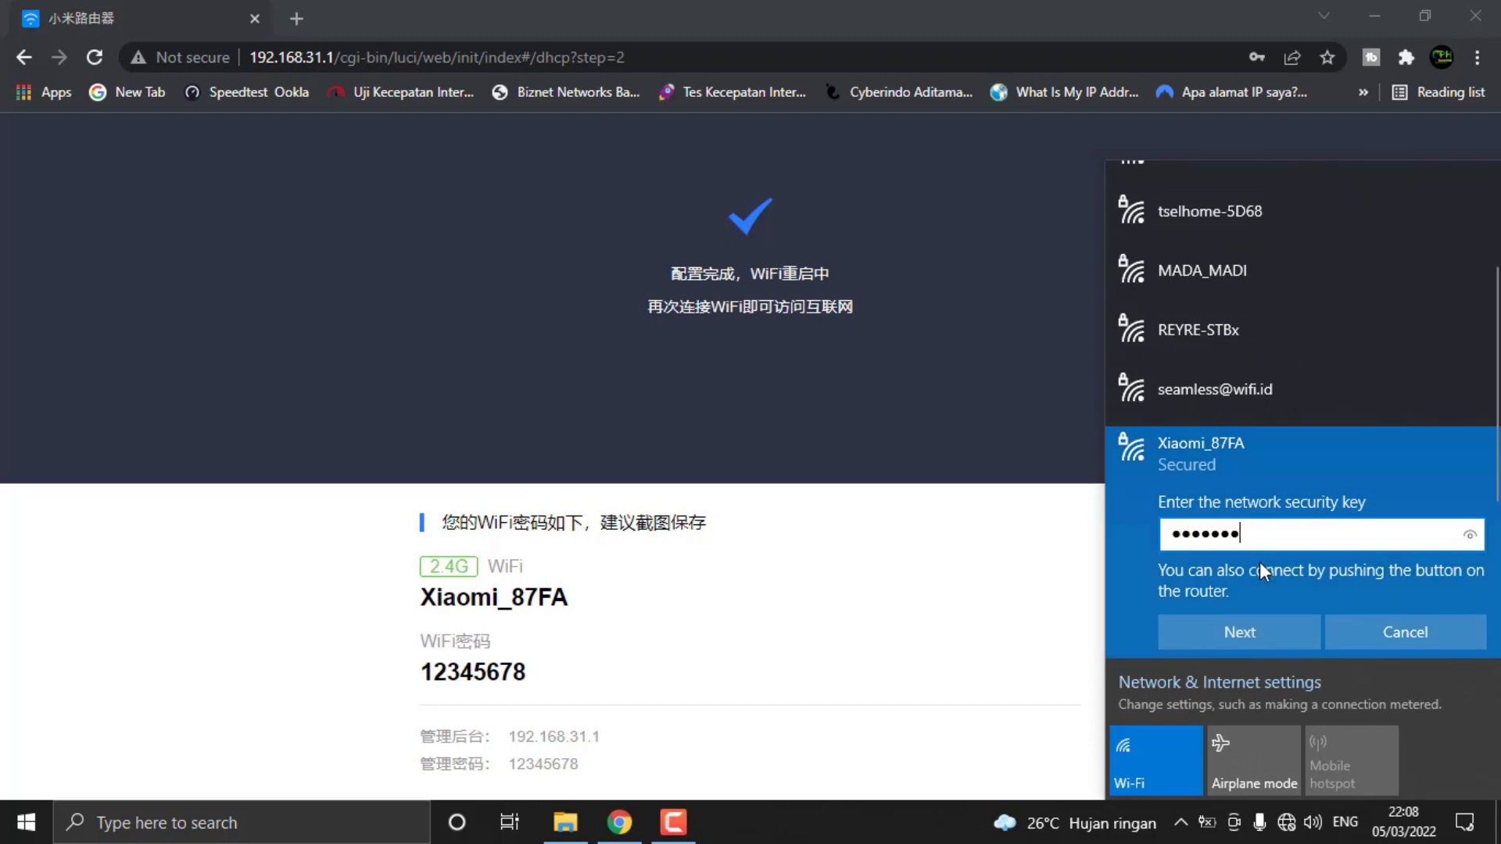
left_click_drag(1471, 537, 1472, 537)
left_click(1249, 637)
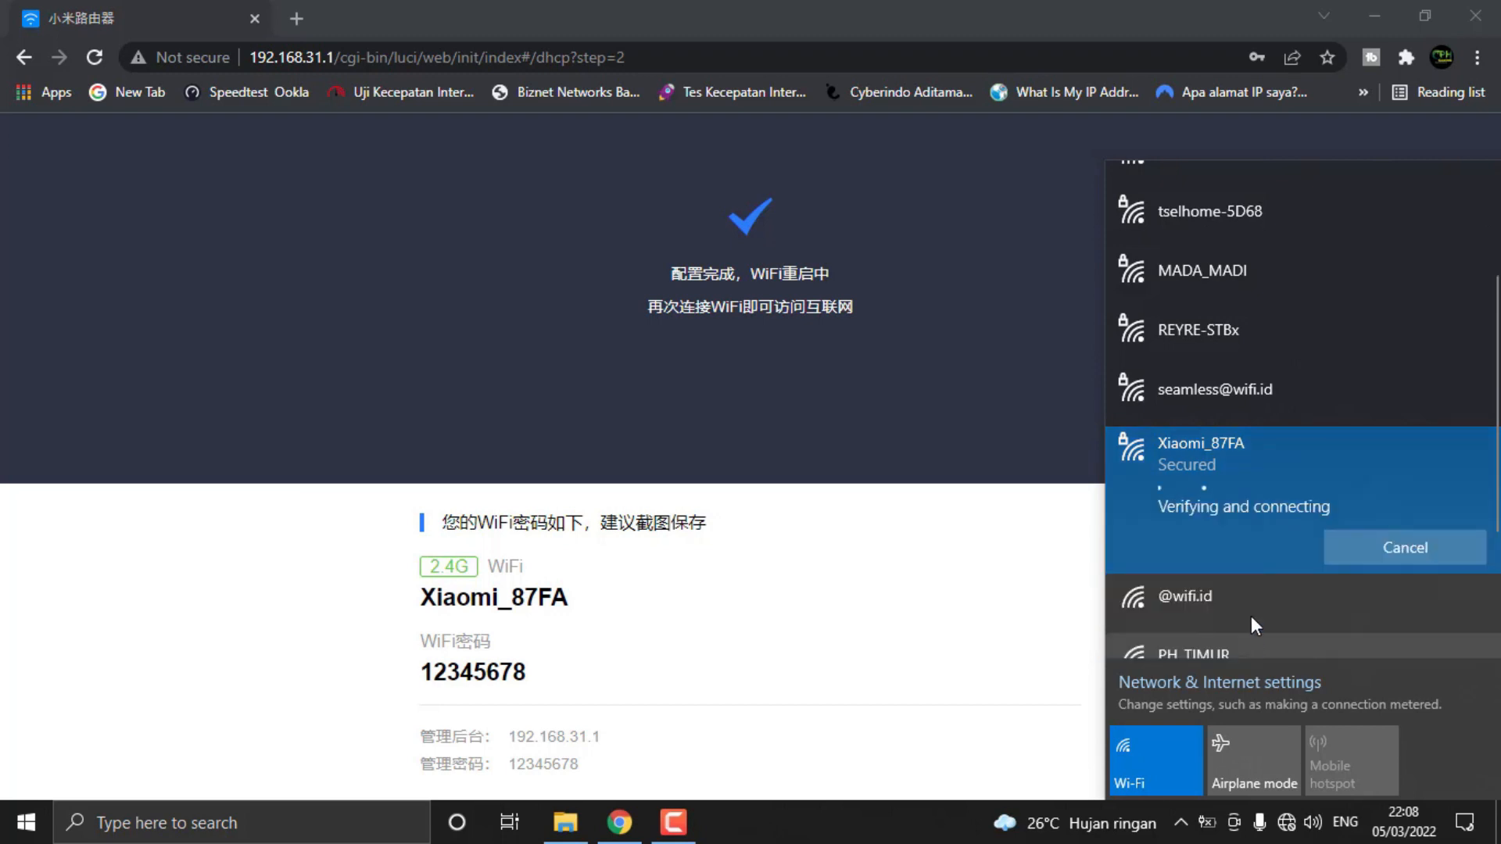
left_click(926, 366)
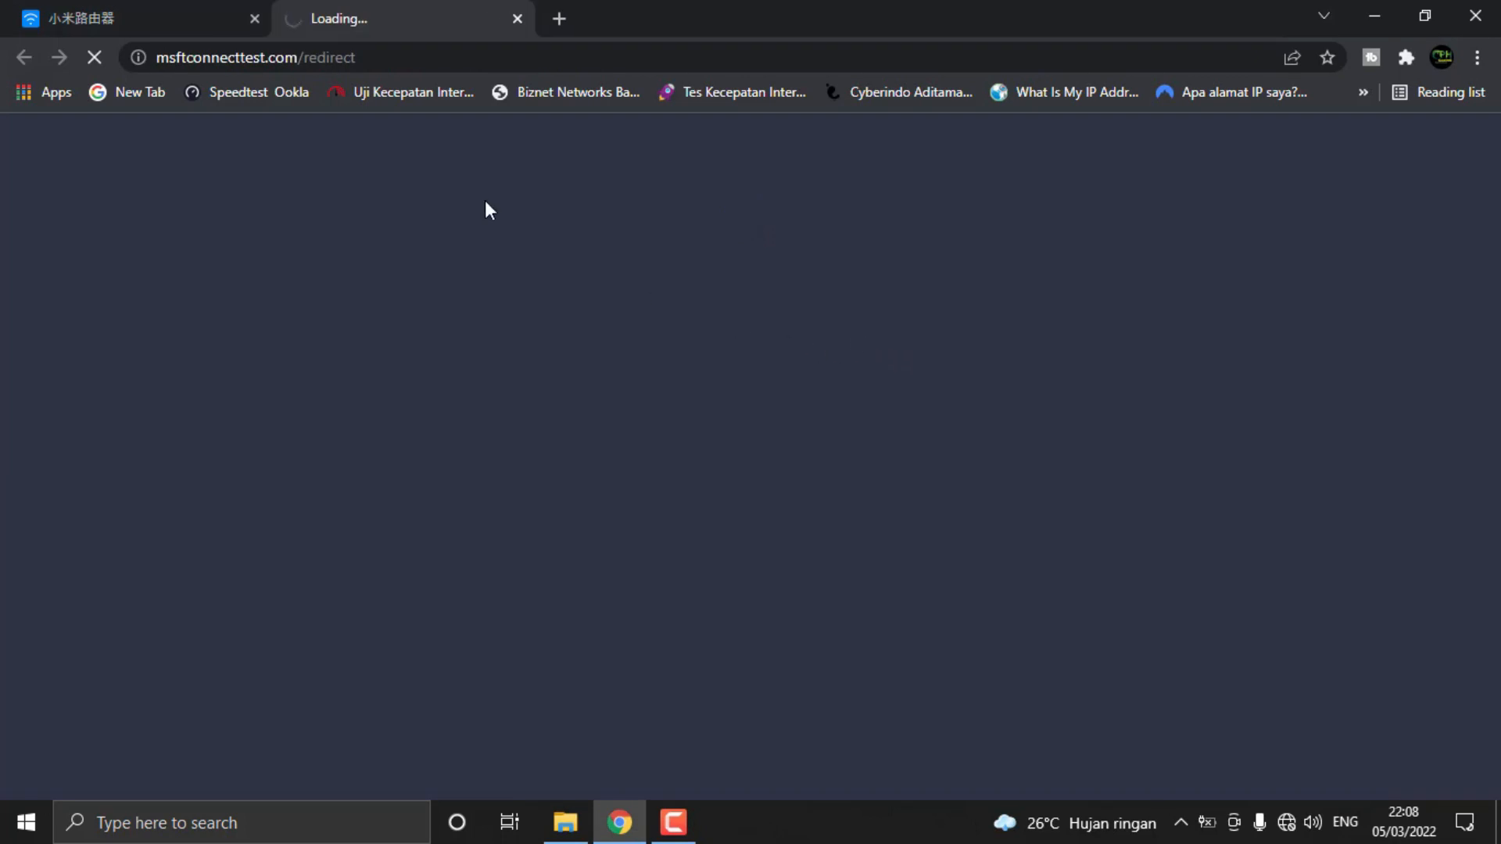
Compare the router's setup completion page with the MiWiFi network diagnosis page
left_click(188, 10)
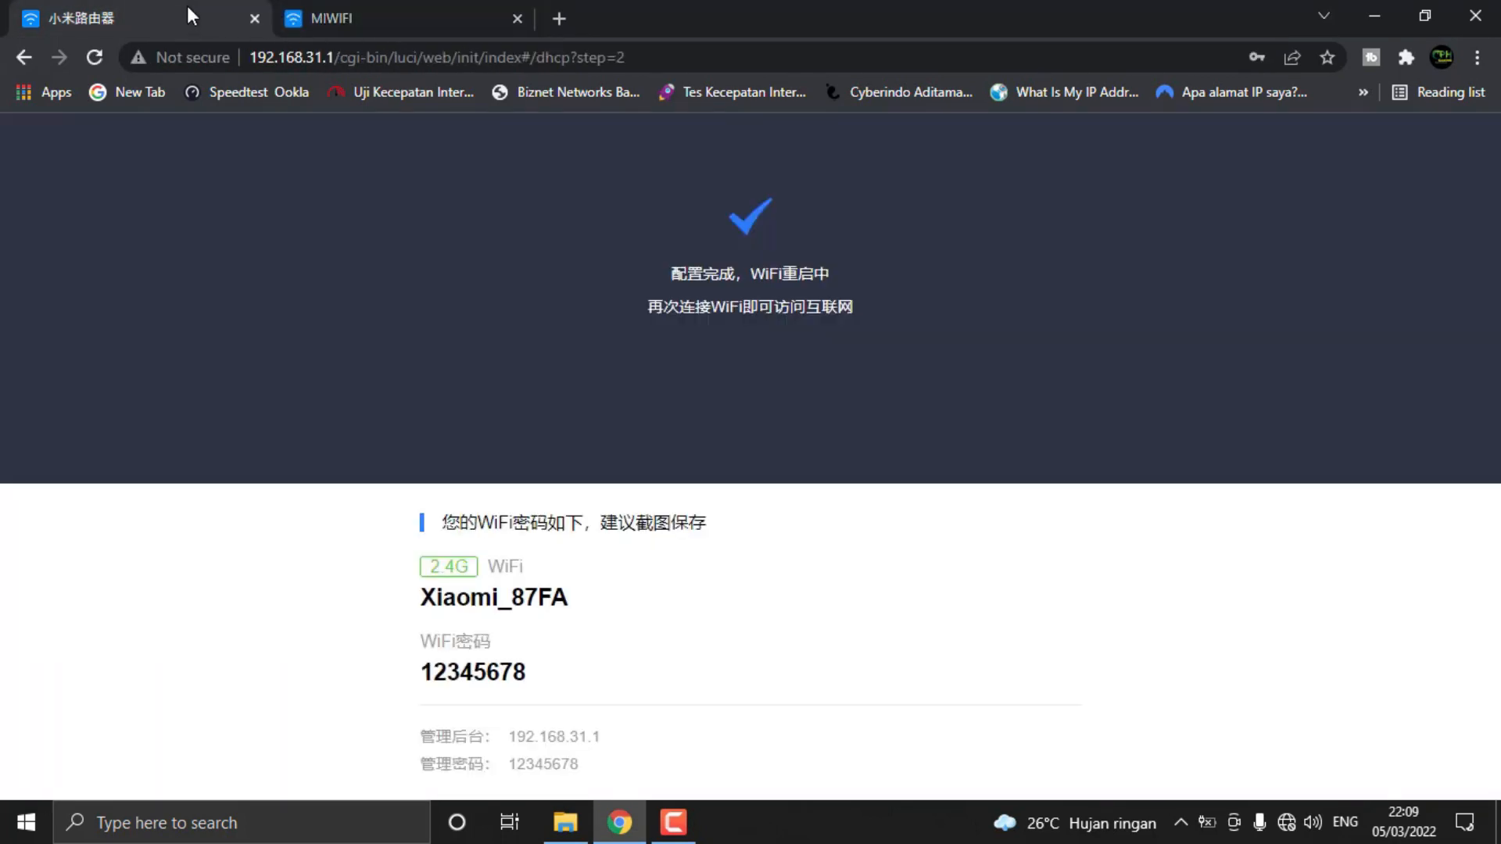
left_click(381, 16)
left_click(200, 9)
left_click(368, 9)
left_click(202, 9)
left_click(414, 9)
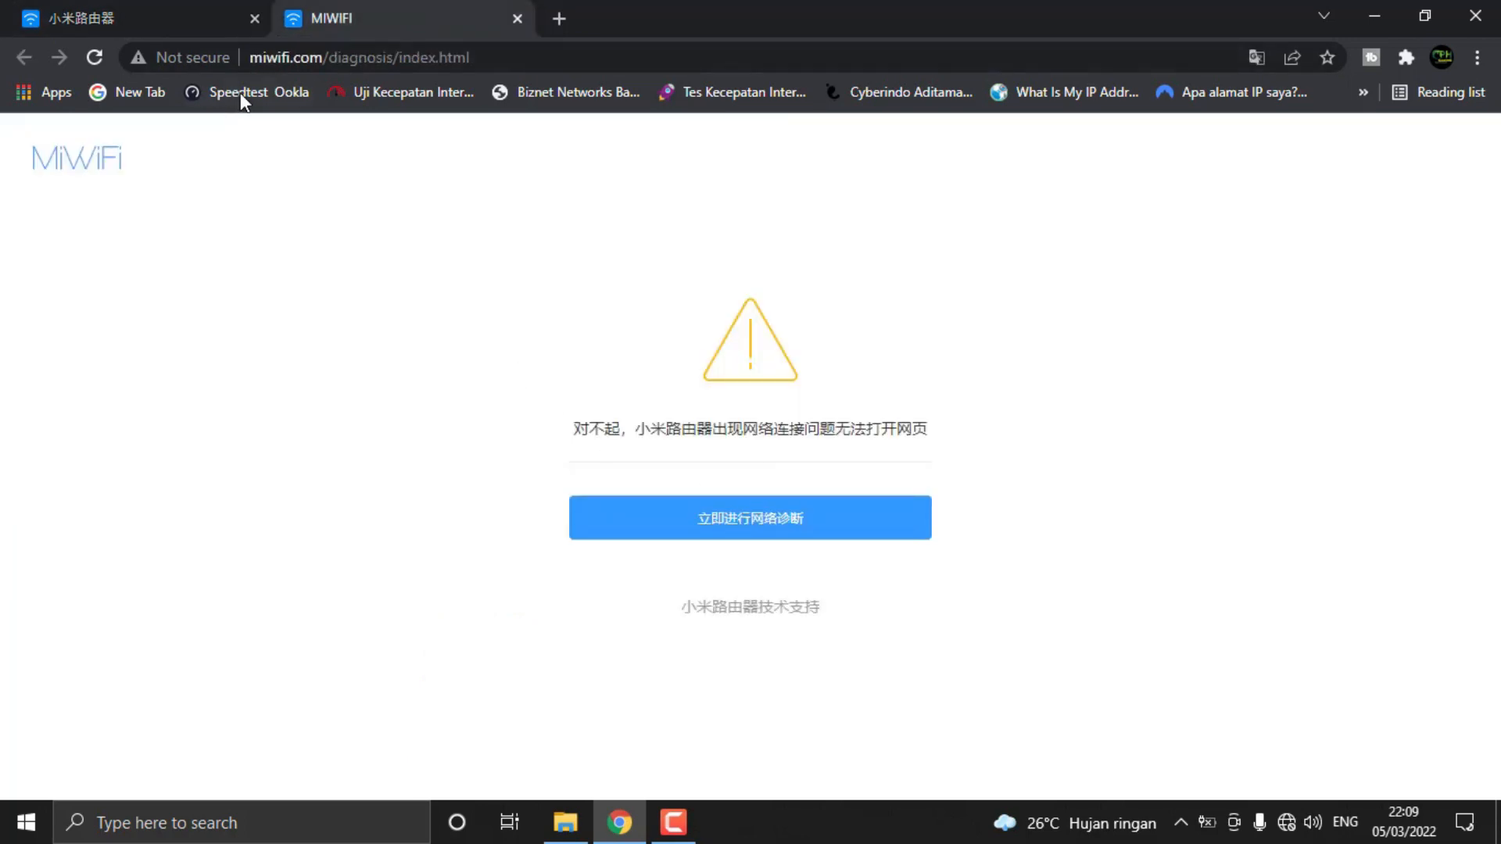
left_click(205, 11)
left_click(376, 16)
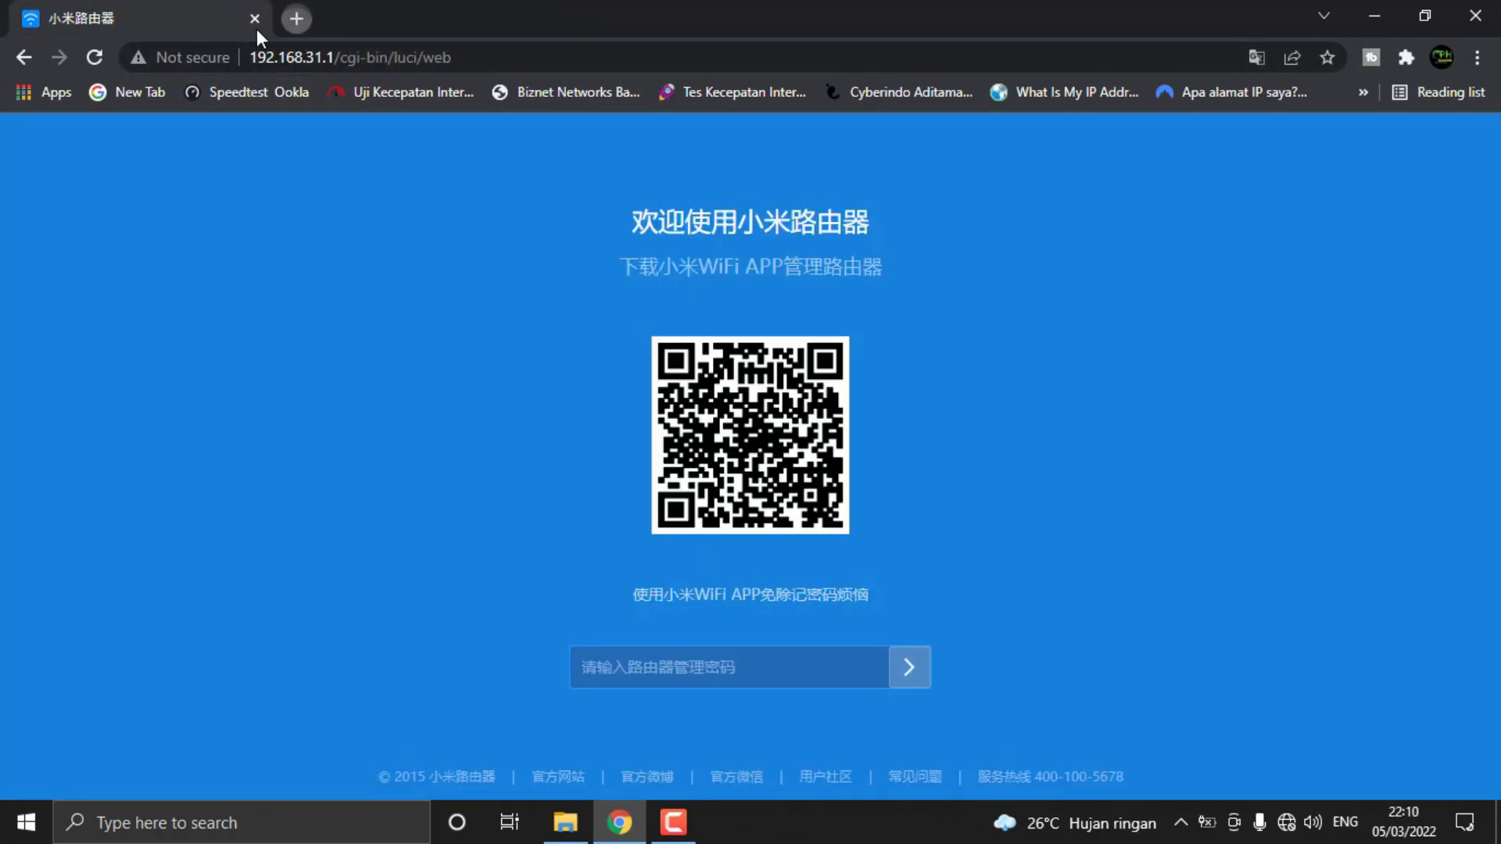
Open the router's management page at 192.168.31.1 in a new browser tab
key("ctrl+t")
left_click(249, 25)
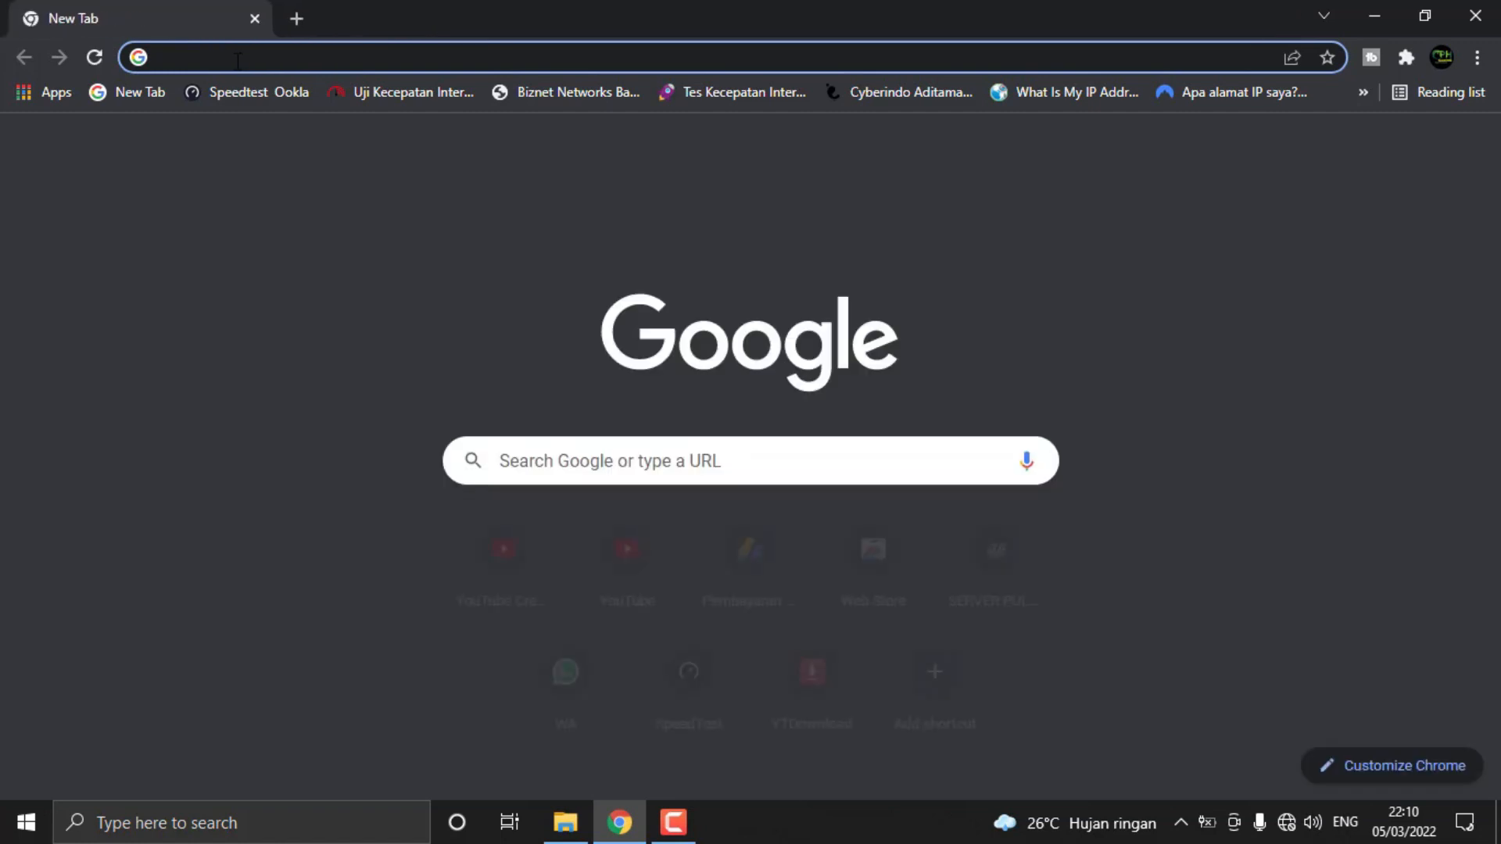
left_click(237, 61)
type("1")
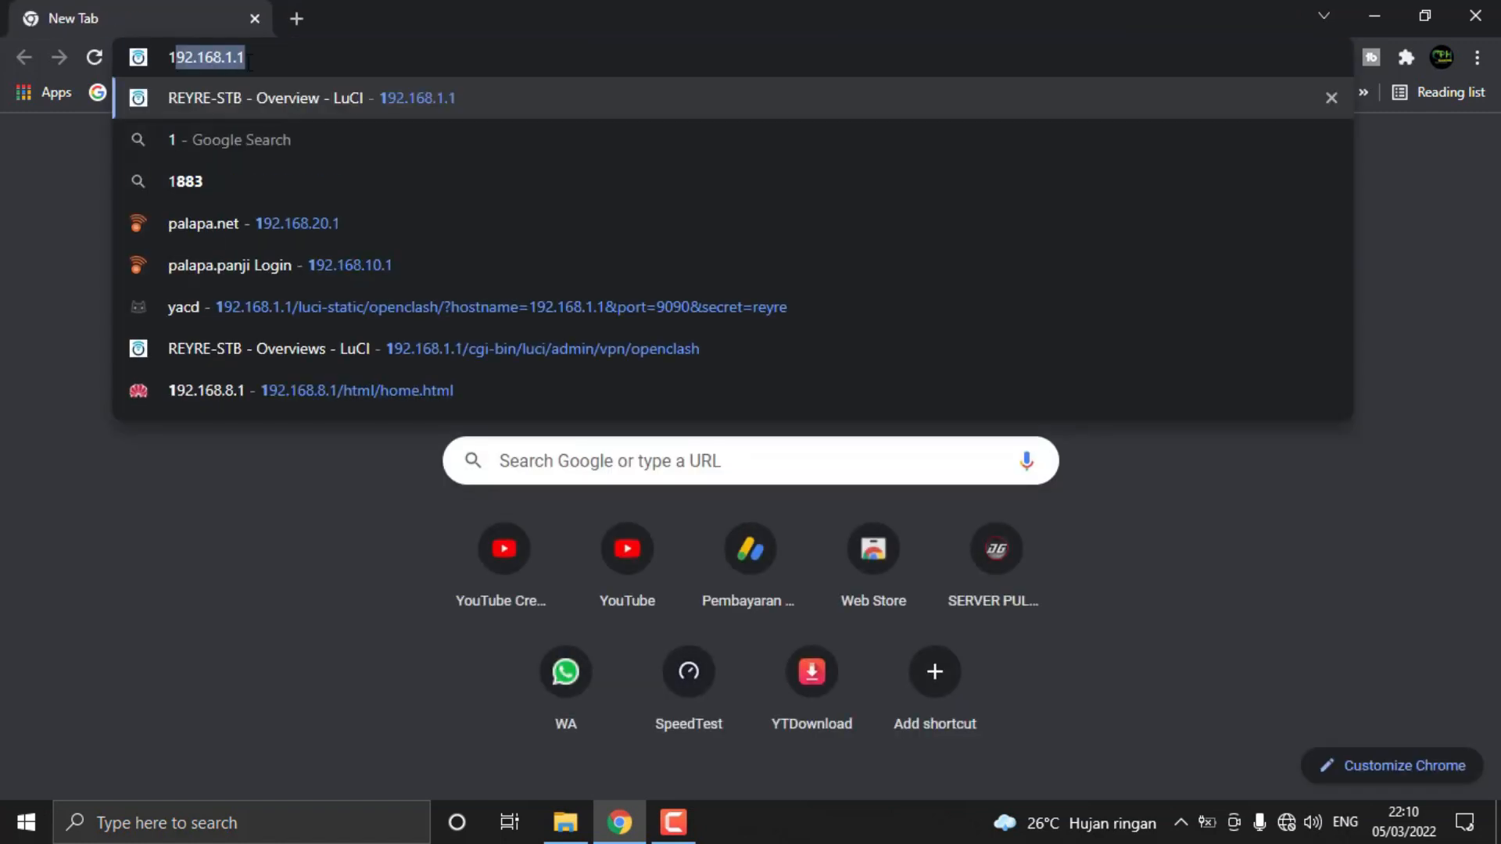
type("92.168.1.1")
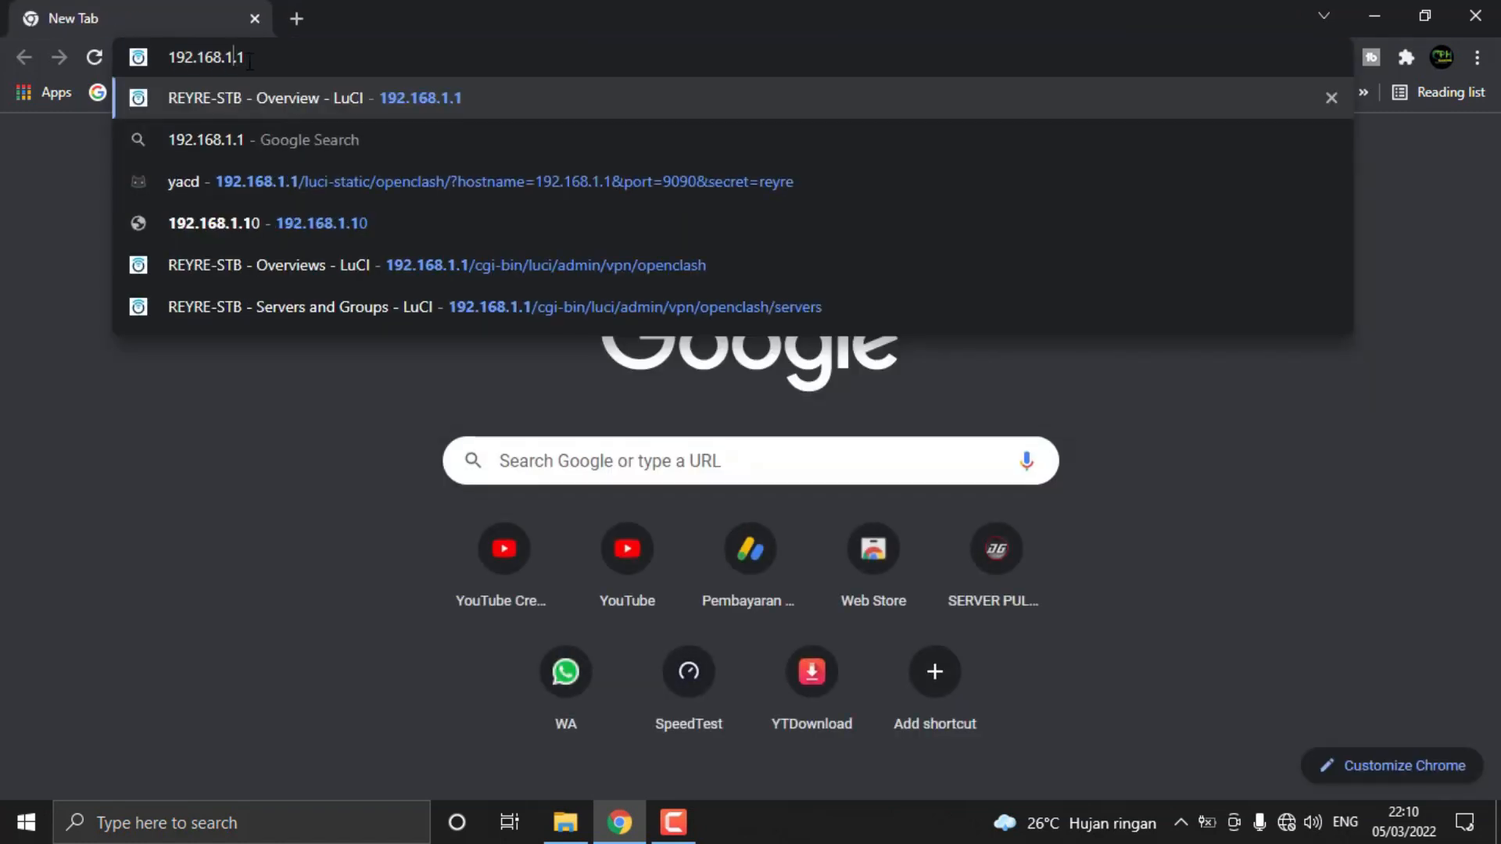
key("BackSpace")
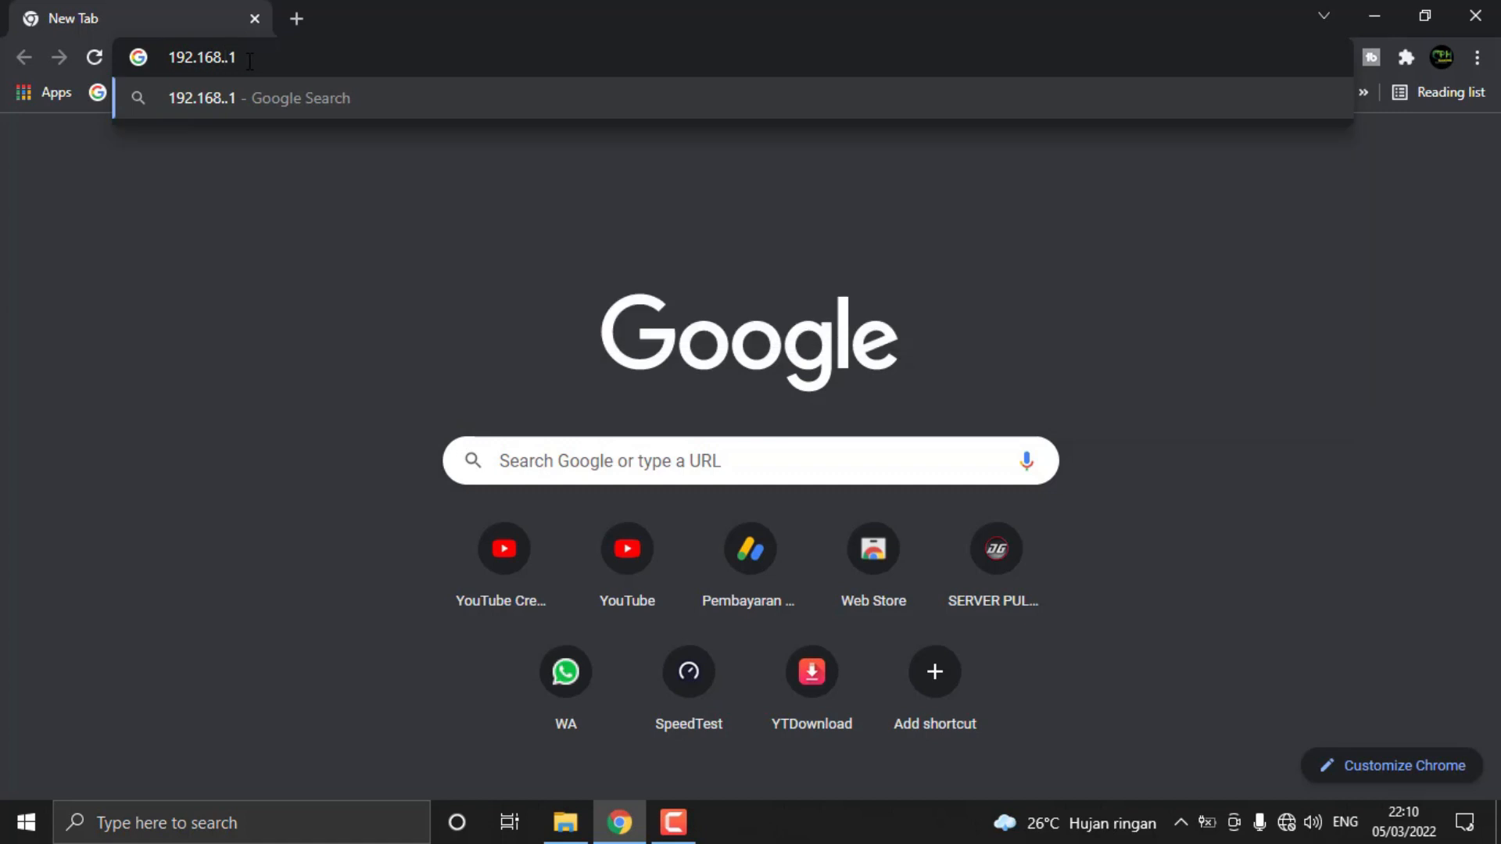
type("31")
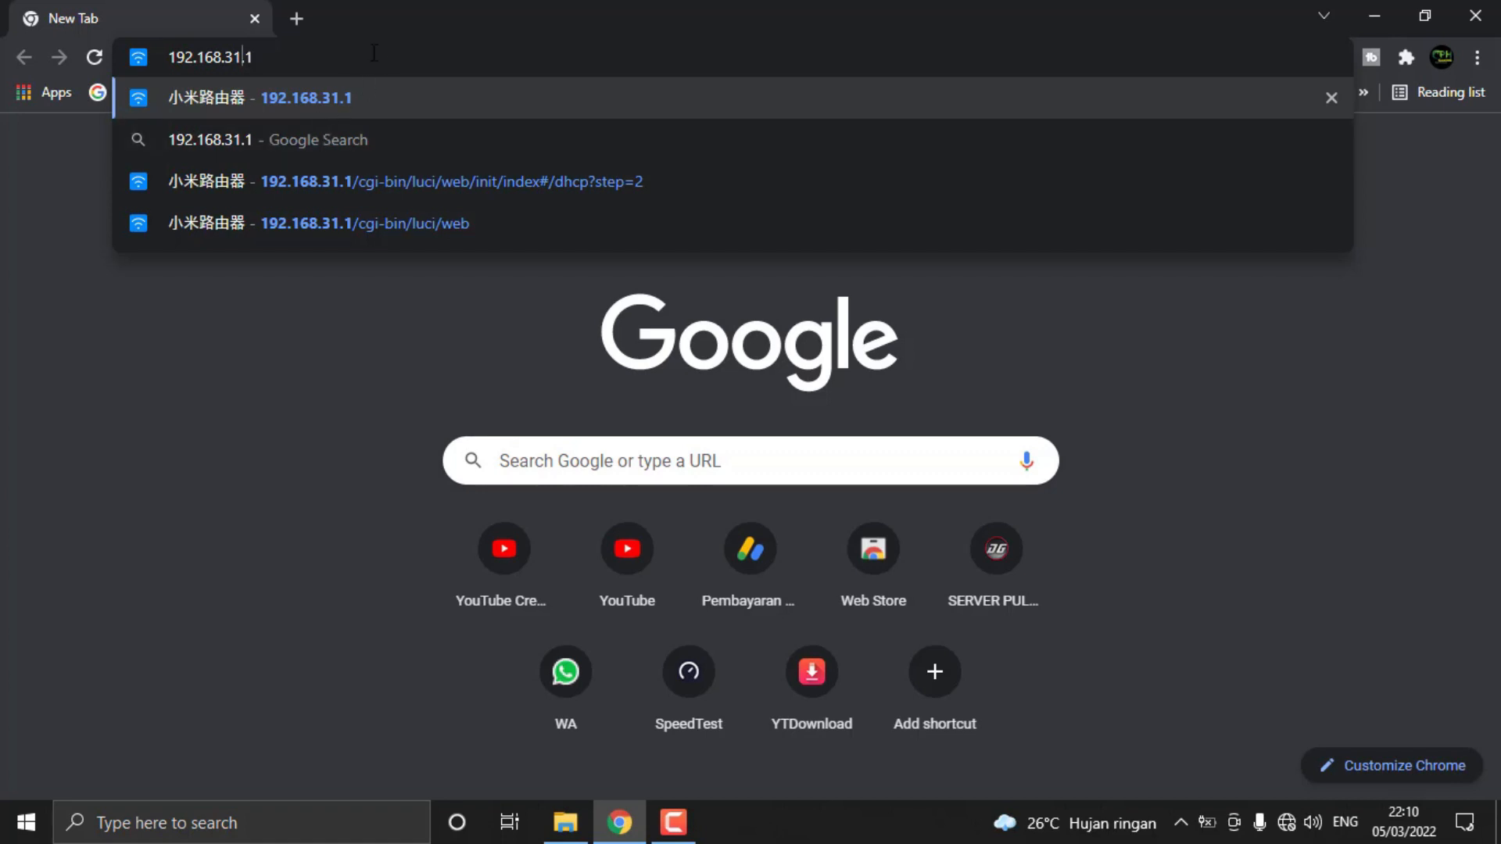
key("Return")
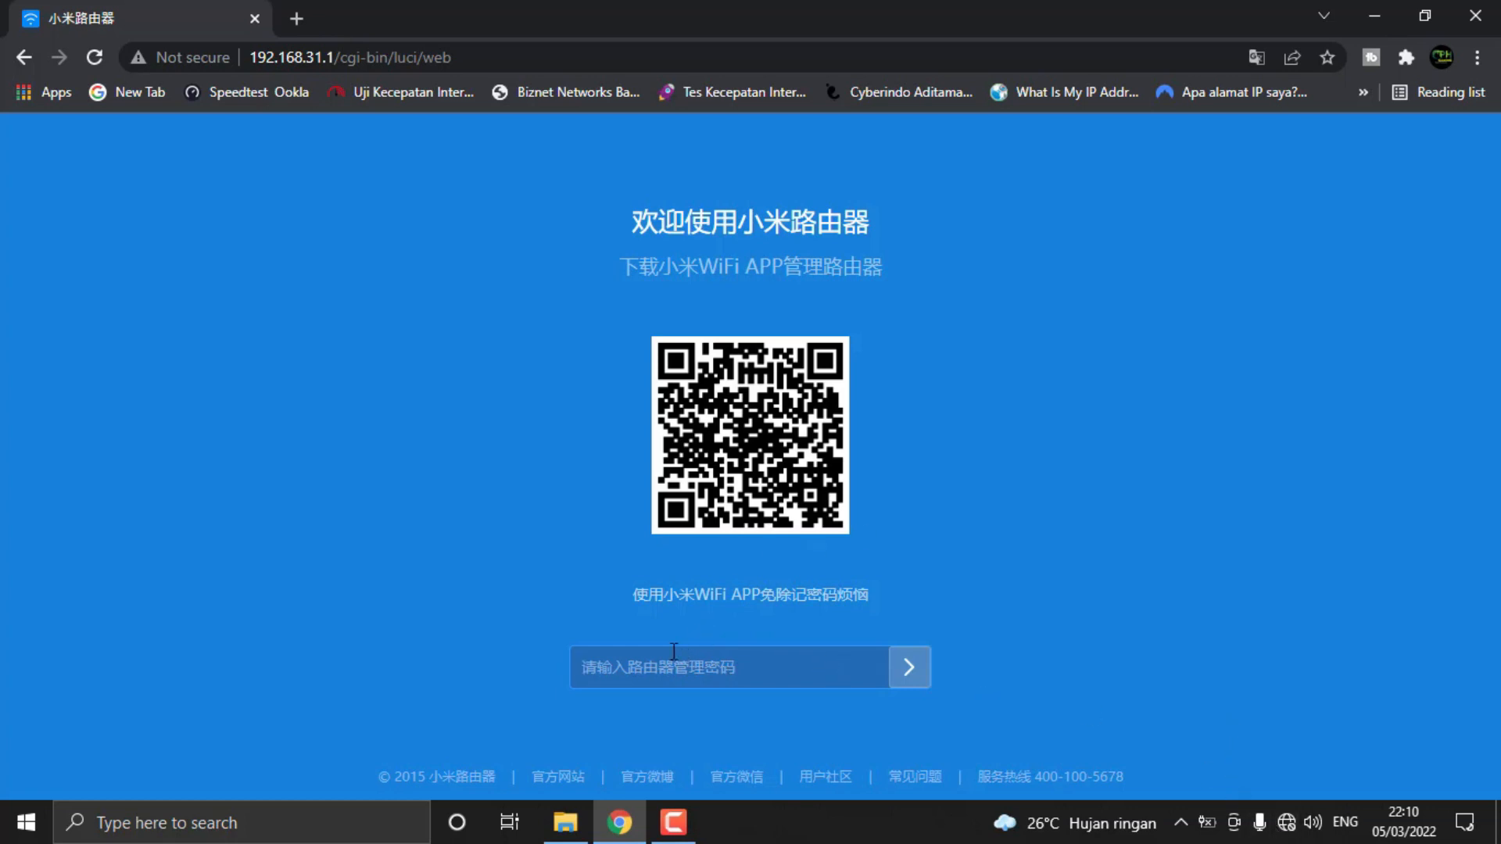
Log in to the router with its management password and dismiss the browser's offer to save the password
type("a")
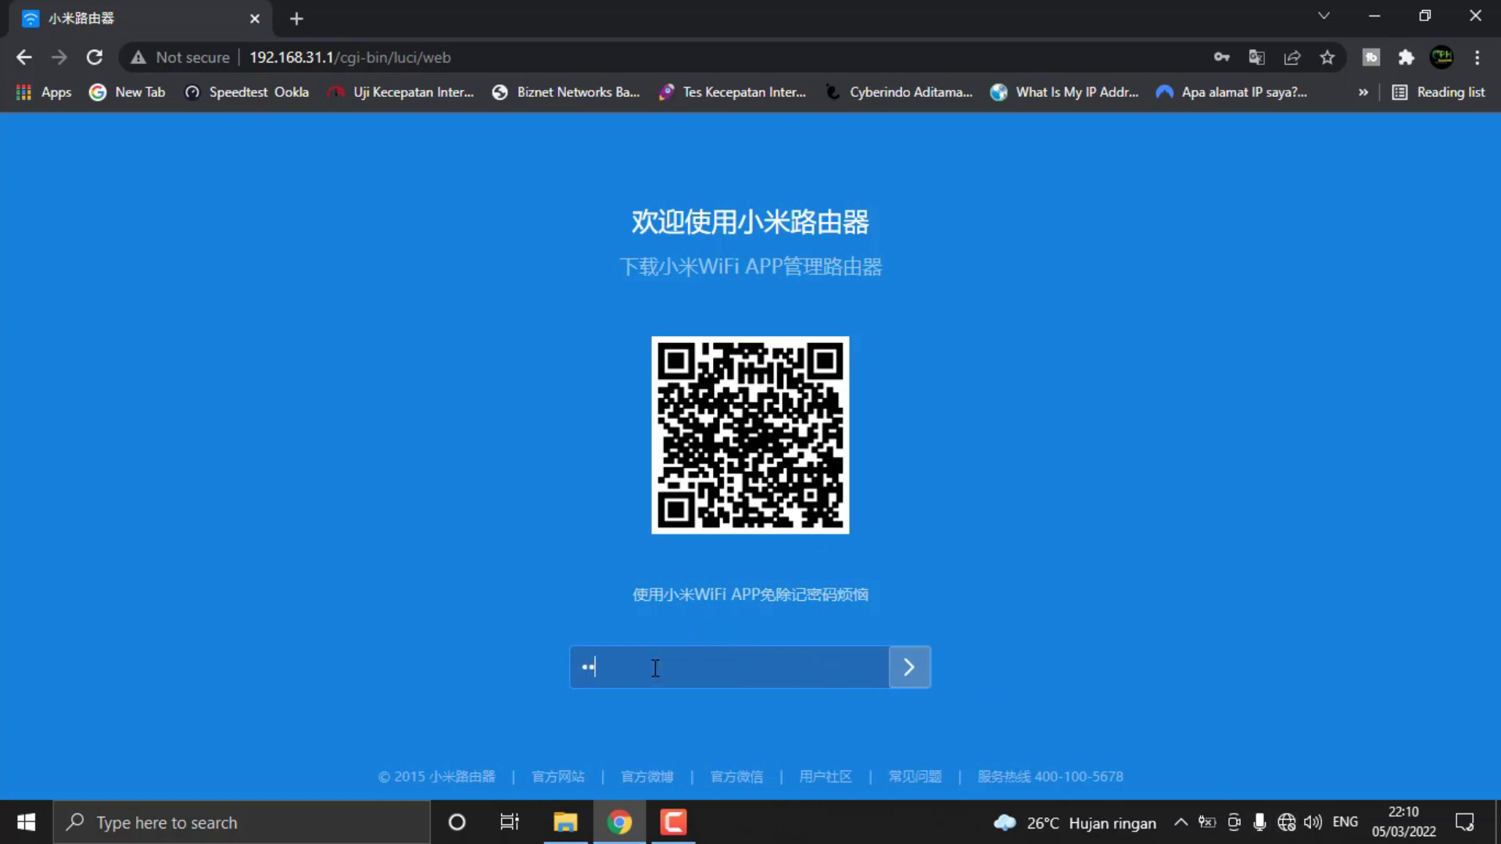
type("••••••••")
left_click(905, 678)
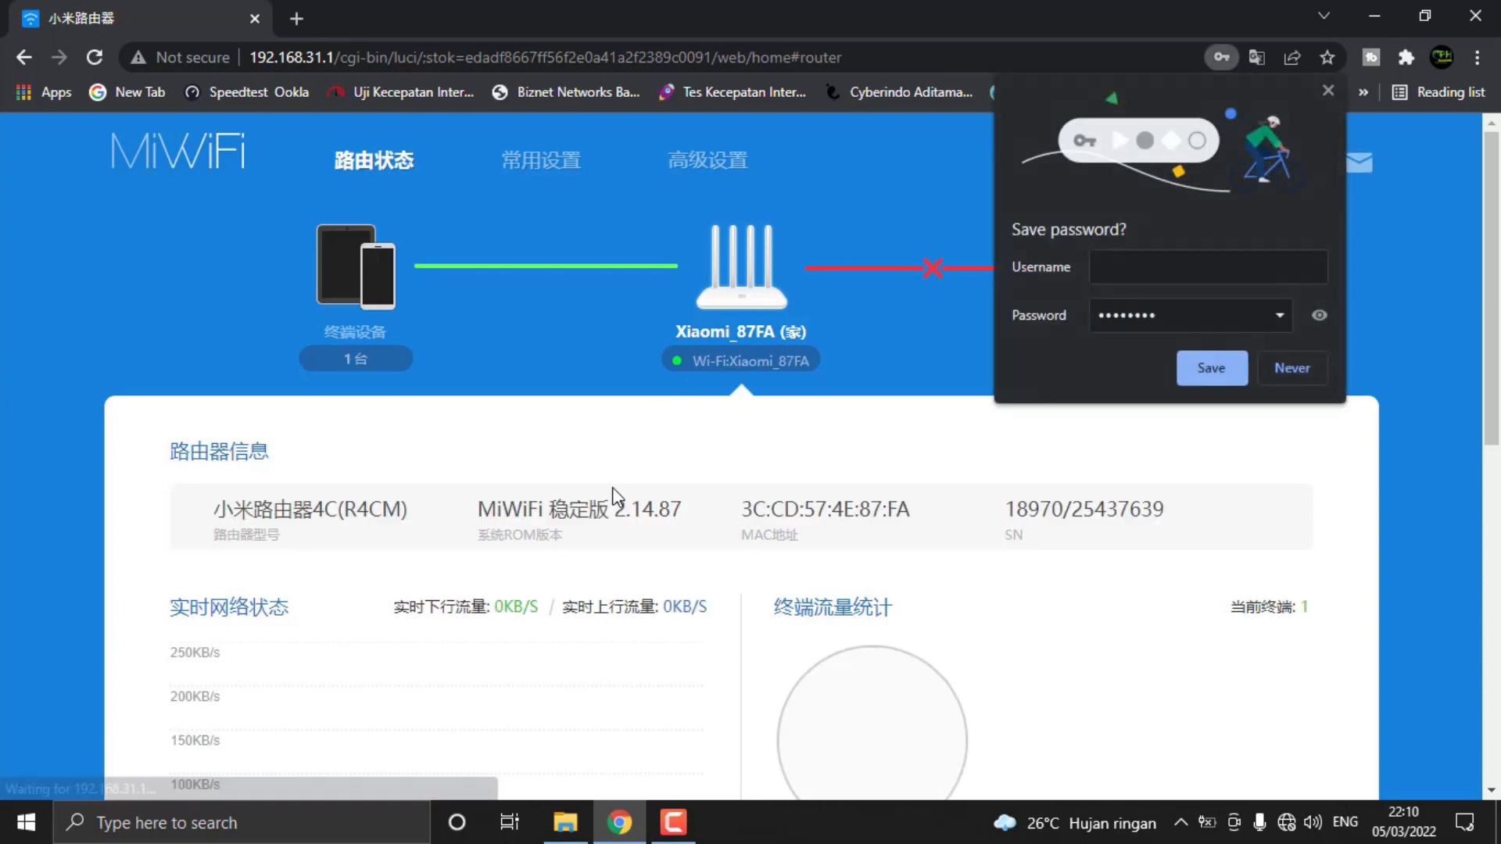
left_click(1334, 95)
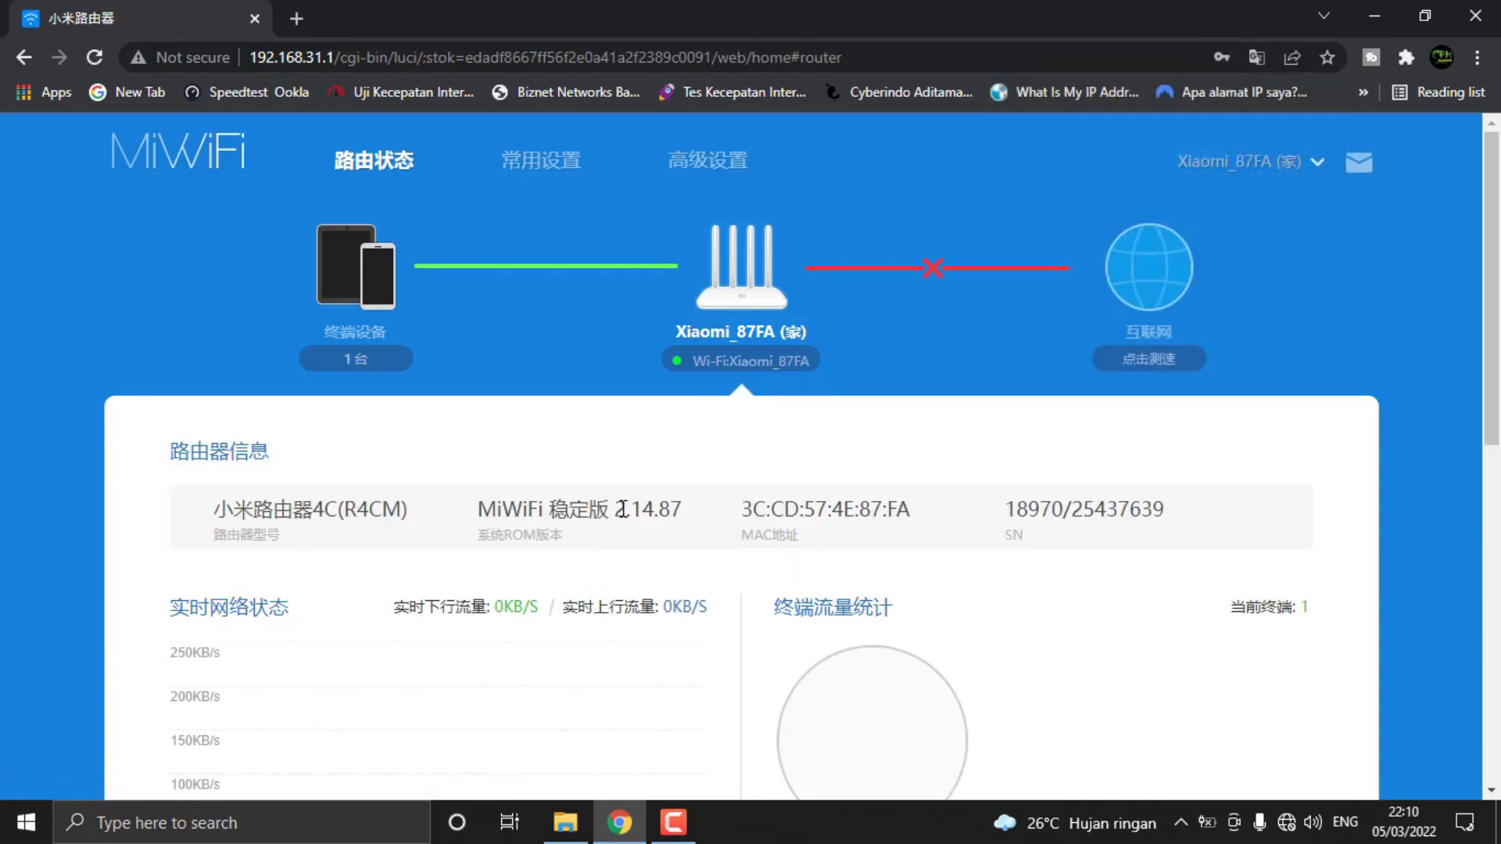
Examine the router's model, MiWiFi ROM version and hardware details, along with its CPU and memory status
left_click_drag(479, 508, 686, 522)
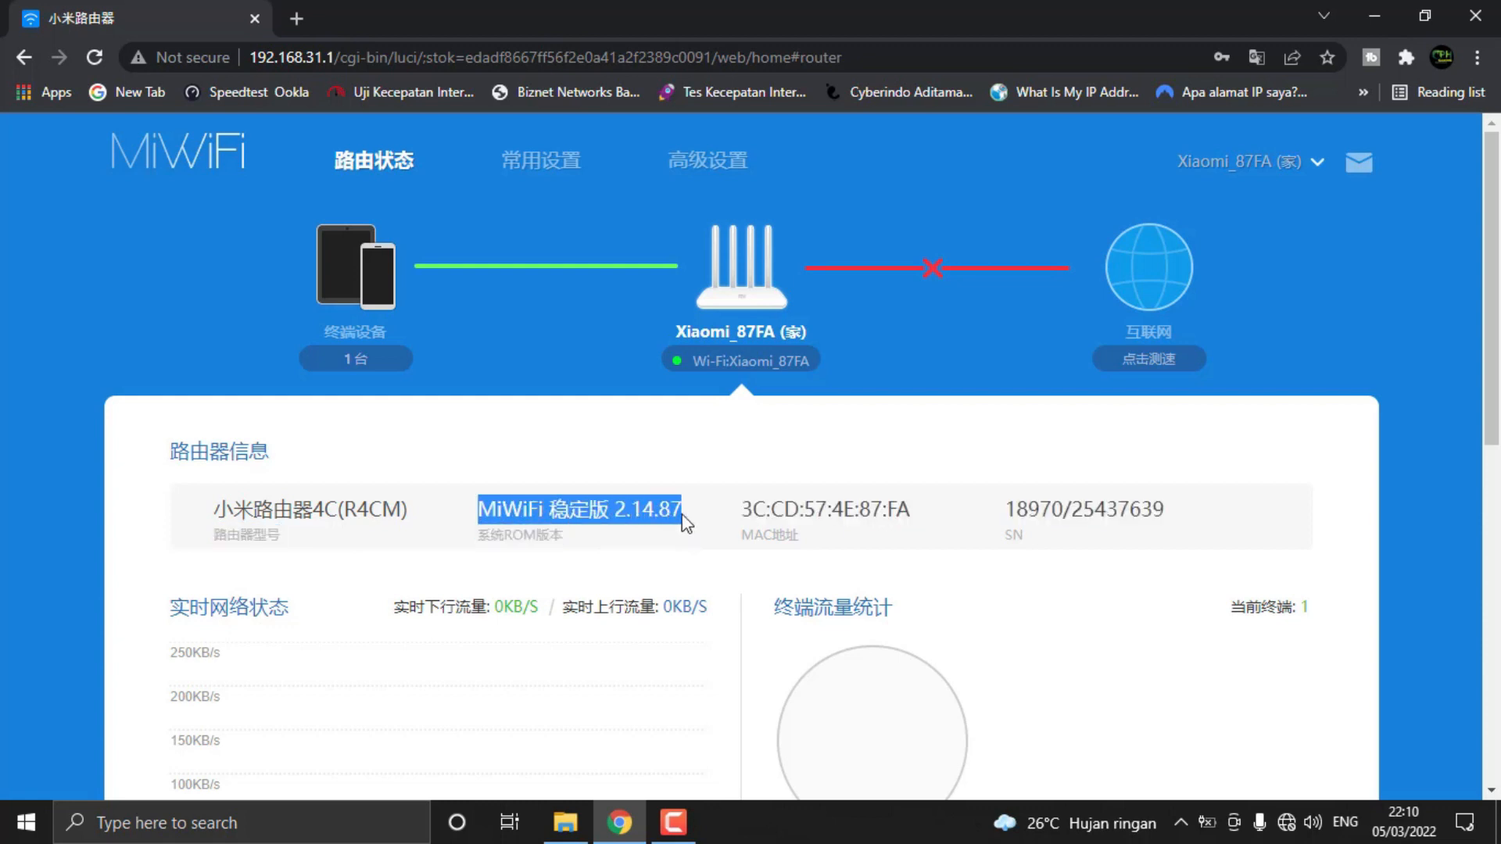
left_click(677, 545)
left_click_drag(571, 542, 211, 500)
left_click(576, 537)
left_click(600, 533)
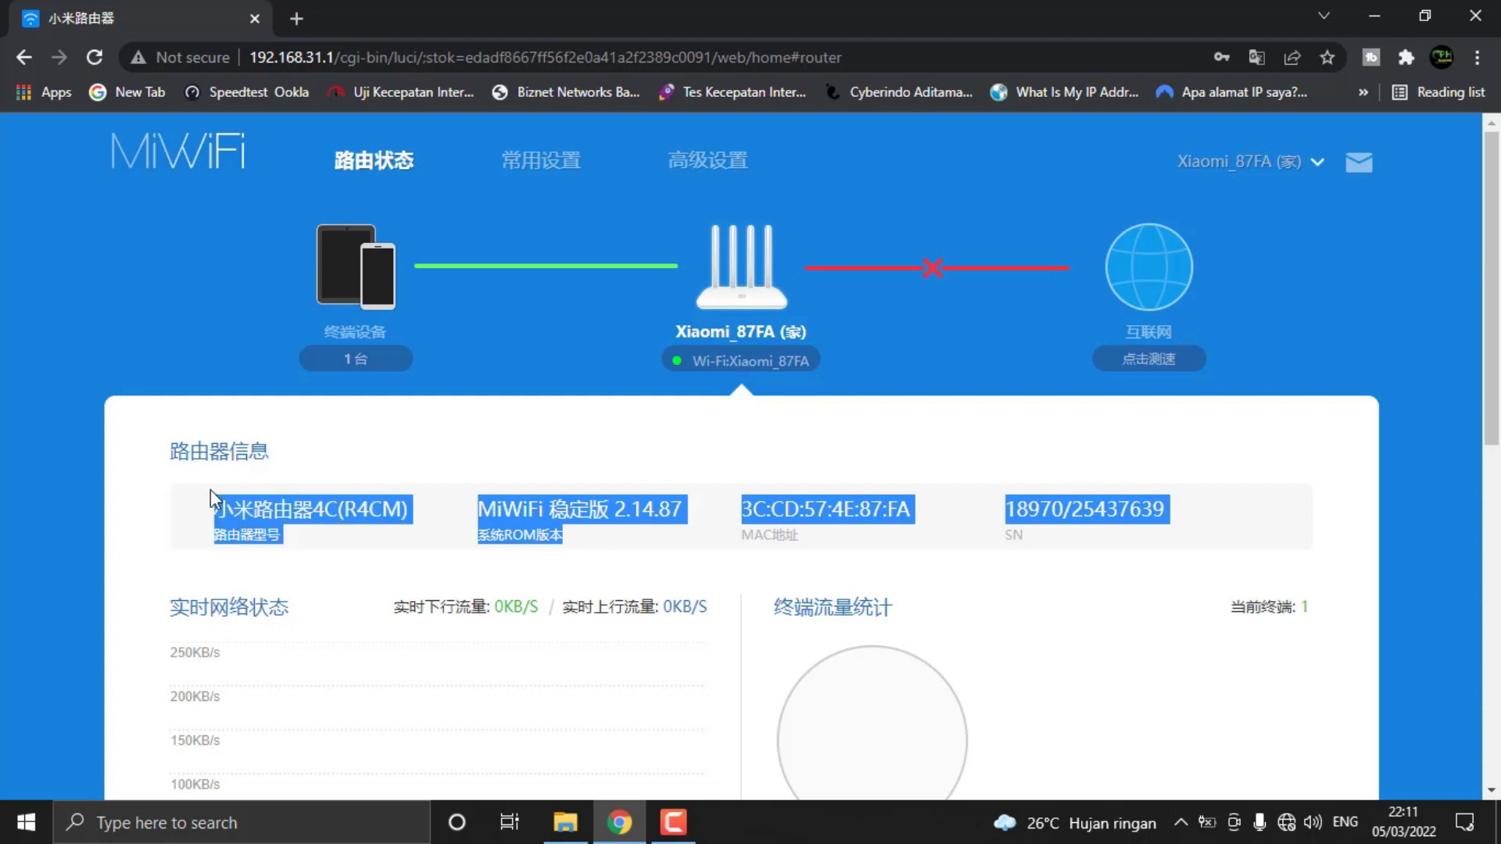
left_click(638, 485)
left_click_drag(586, 542, 478, 511)
left_click(606, 548)
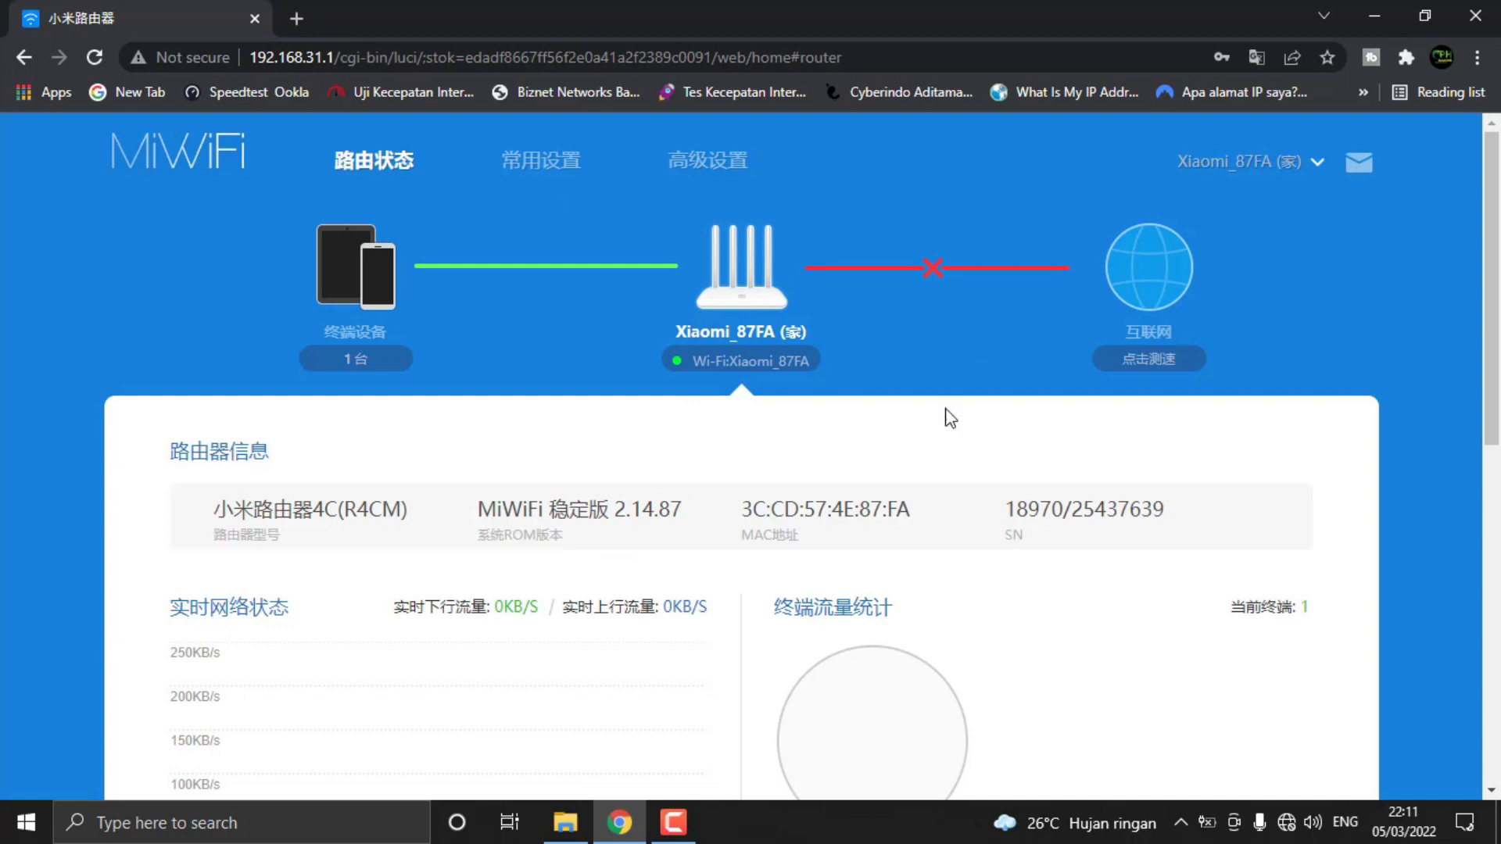
scroll(700, 489, "down", 8)
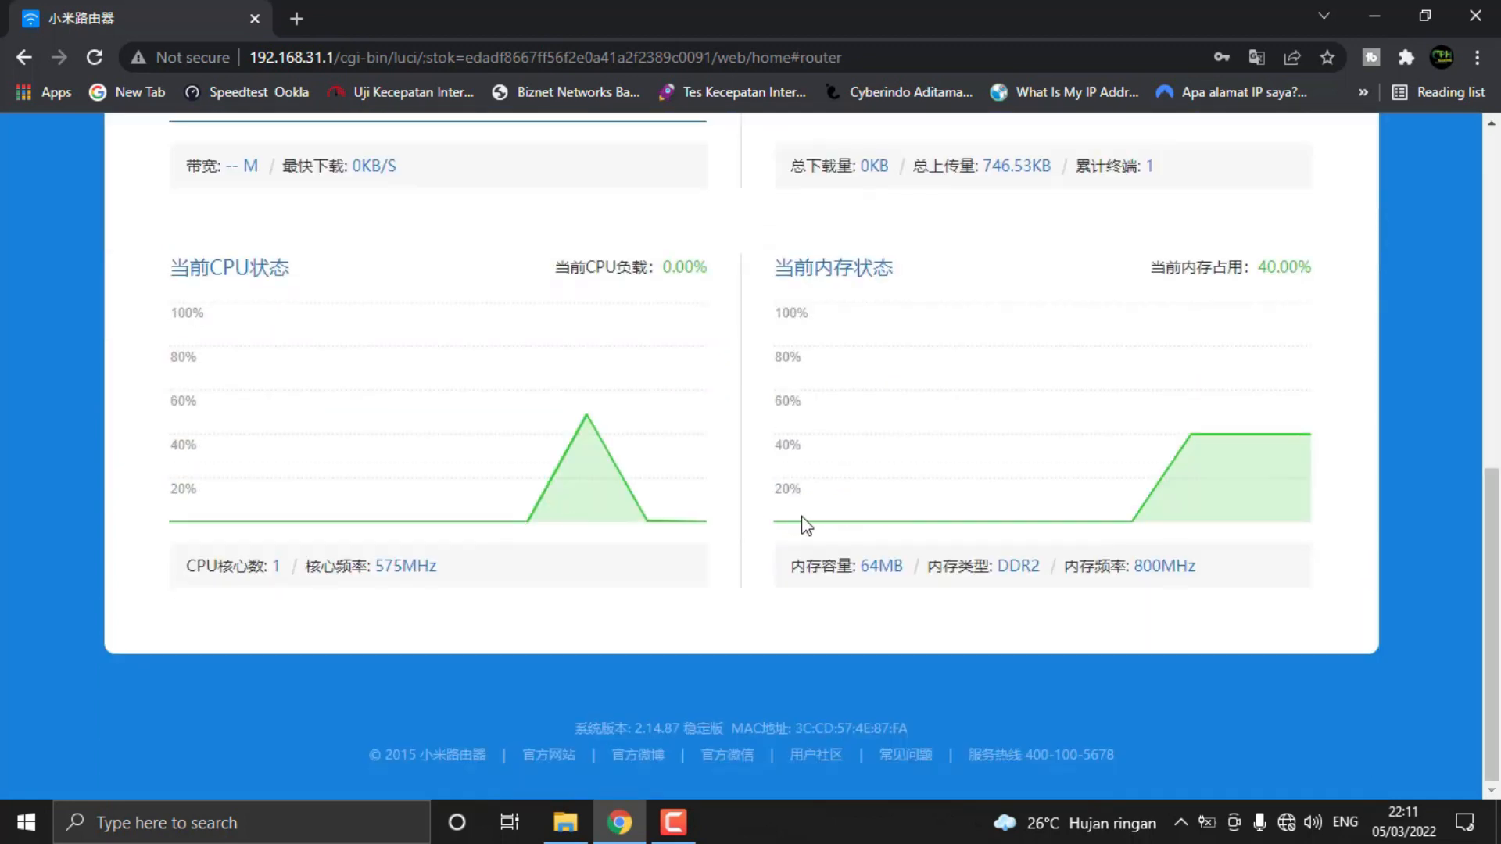
Check the installed MiWiFi ROM version in the router information section
scroll(798, 526, "up", 7)
scroll(796, 525, "up", 1)
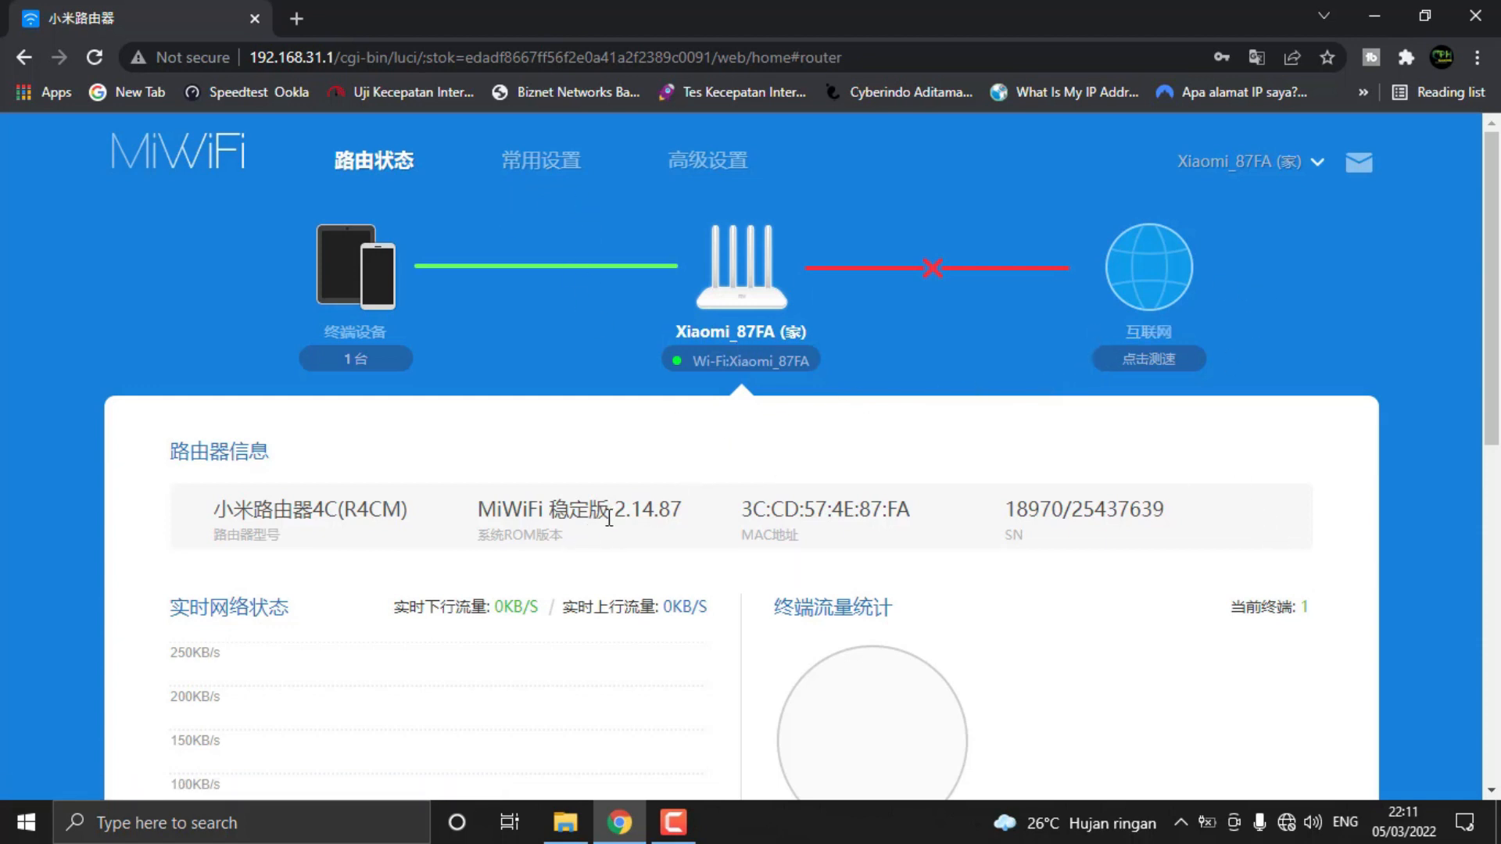
left_click_drag(615, 510, 478, 516)
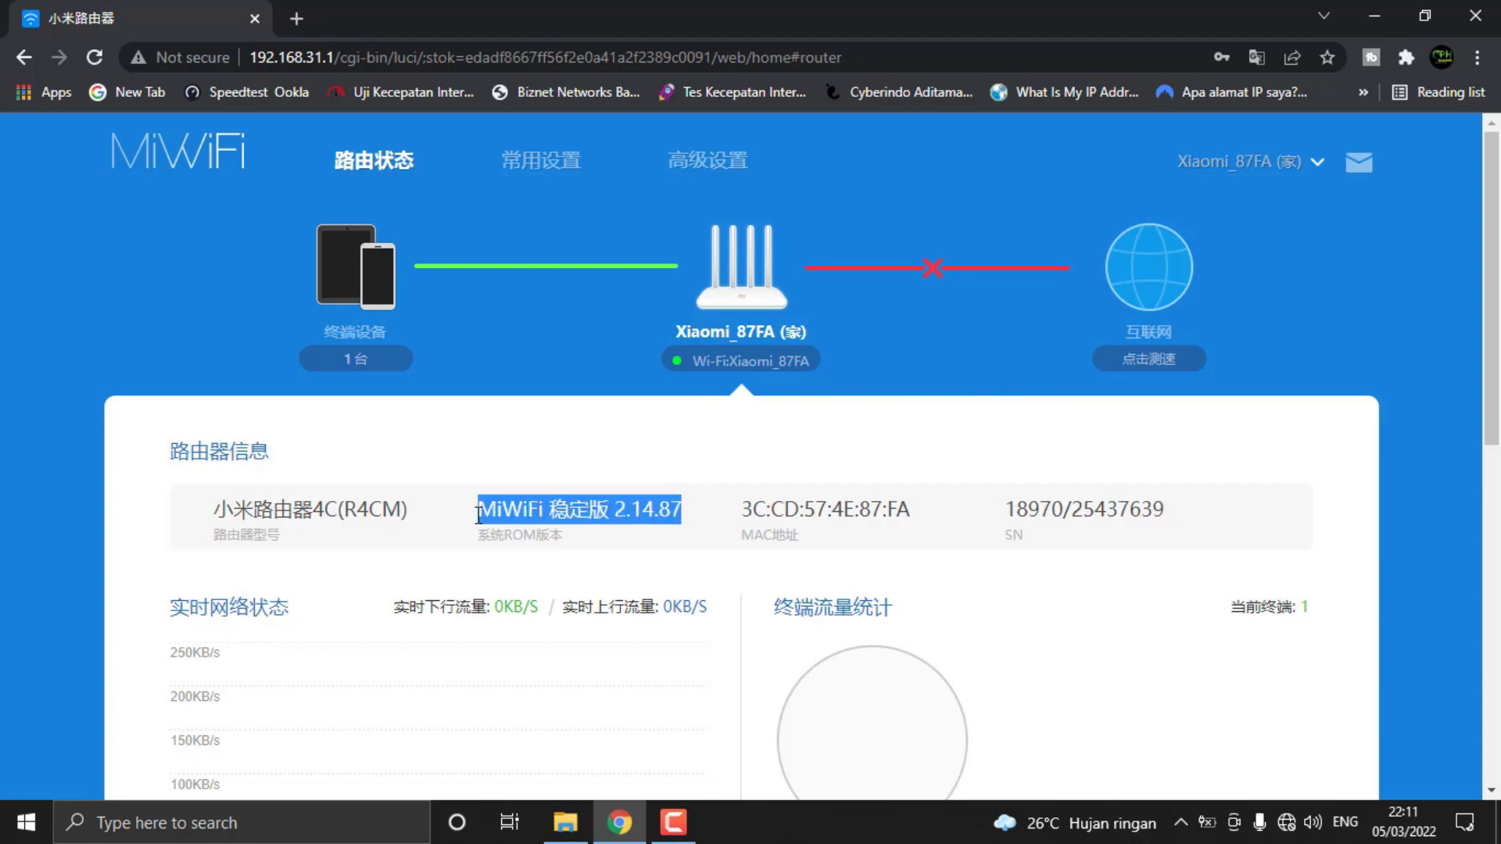
left_click_drag(678, 512, 476, 514)
left_click_drag(682, 508, 473, 515)
left_click_drag(685, 511, 475, 514)
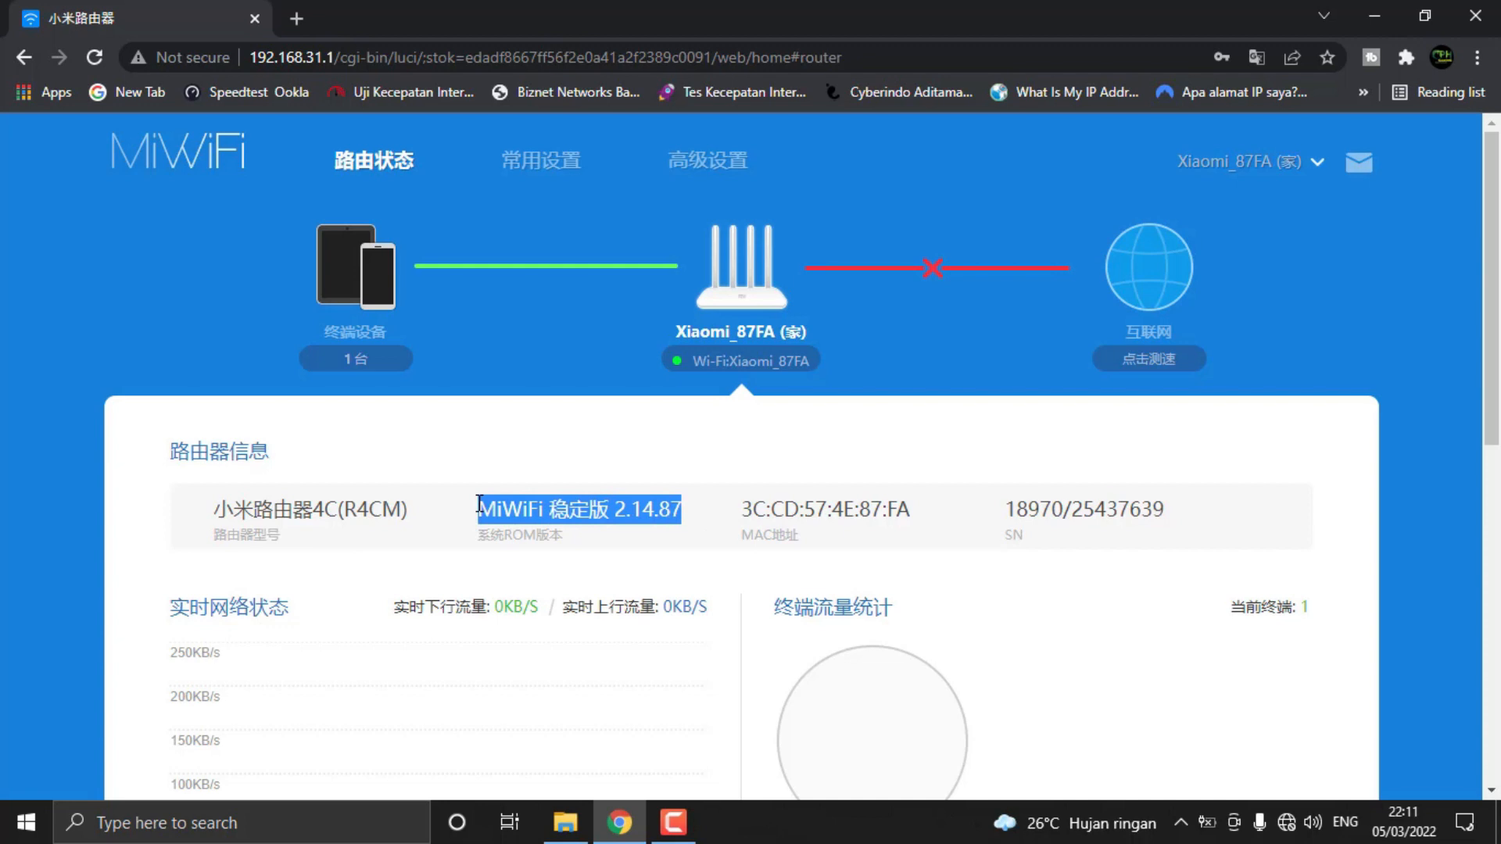
left_click(688, 514)
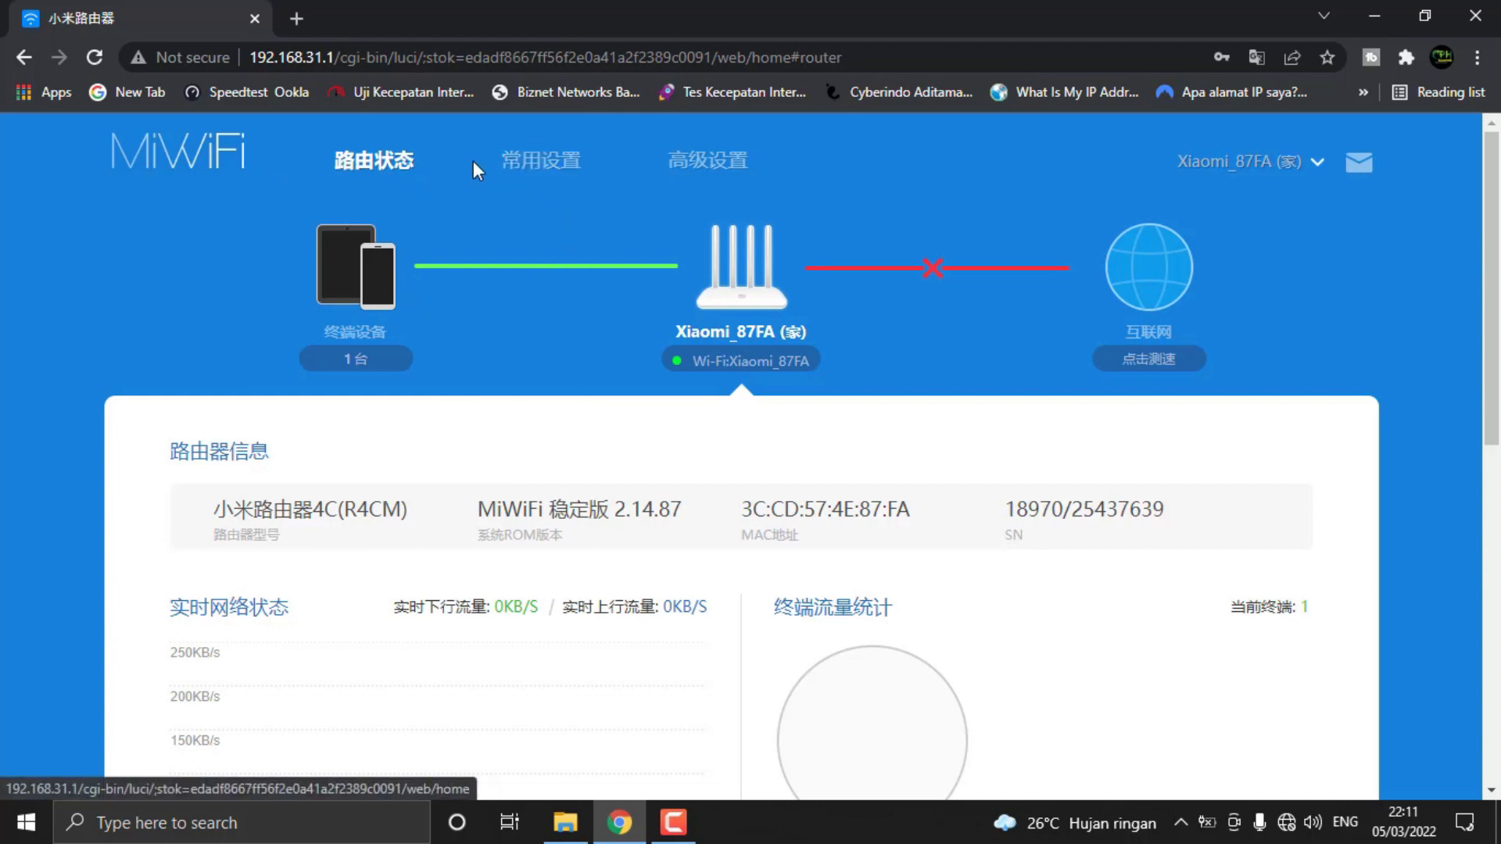
Open the router's common settings and review the Wi-Fi name, encryption, password, channel and signal strength fields
left_click(539, 160)
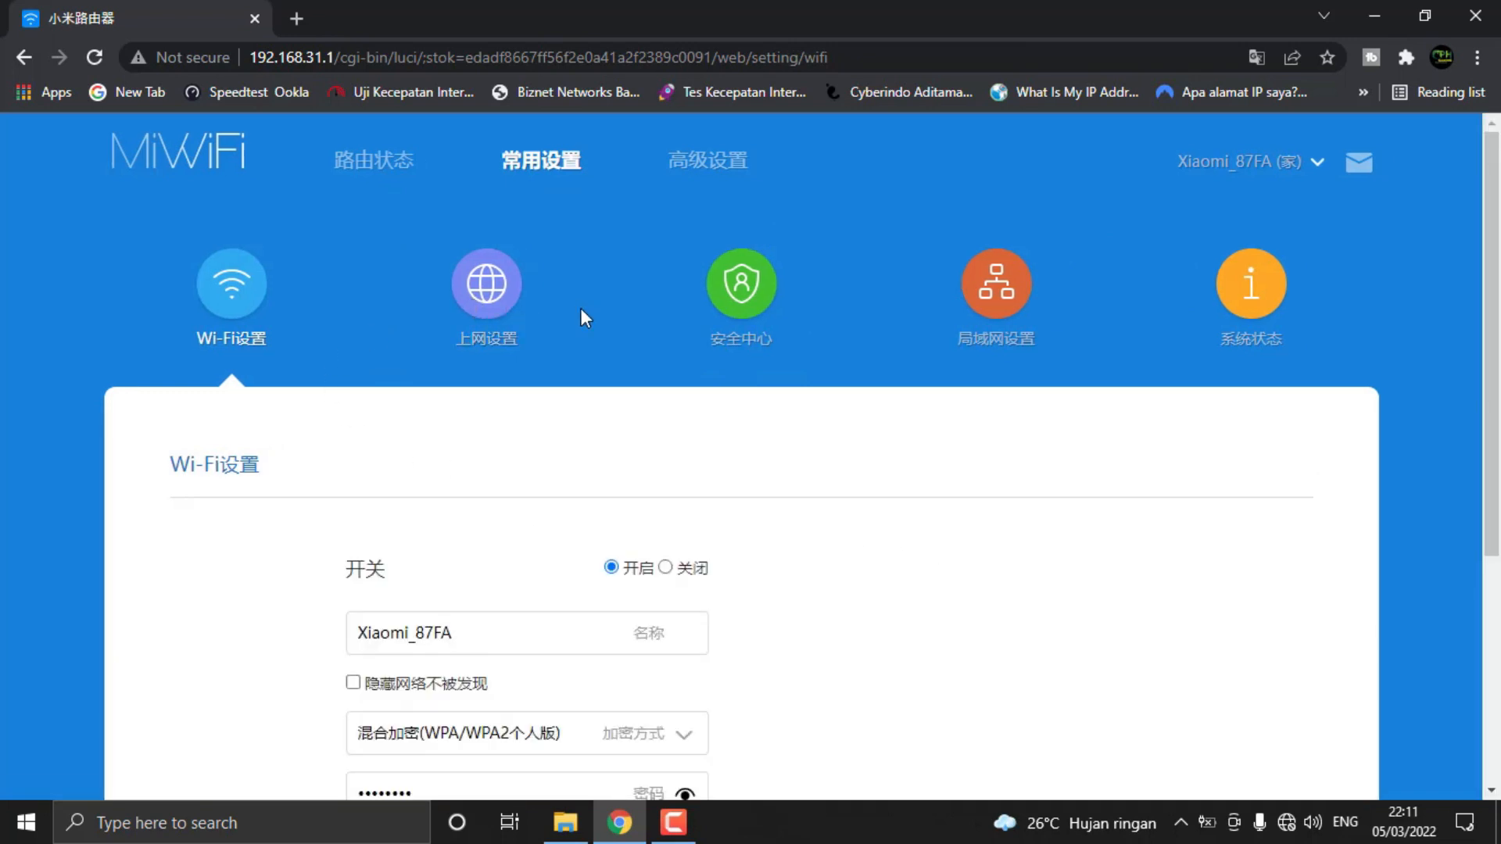
scroll(475, 614, "down", 5)
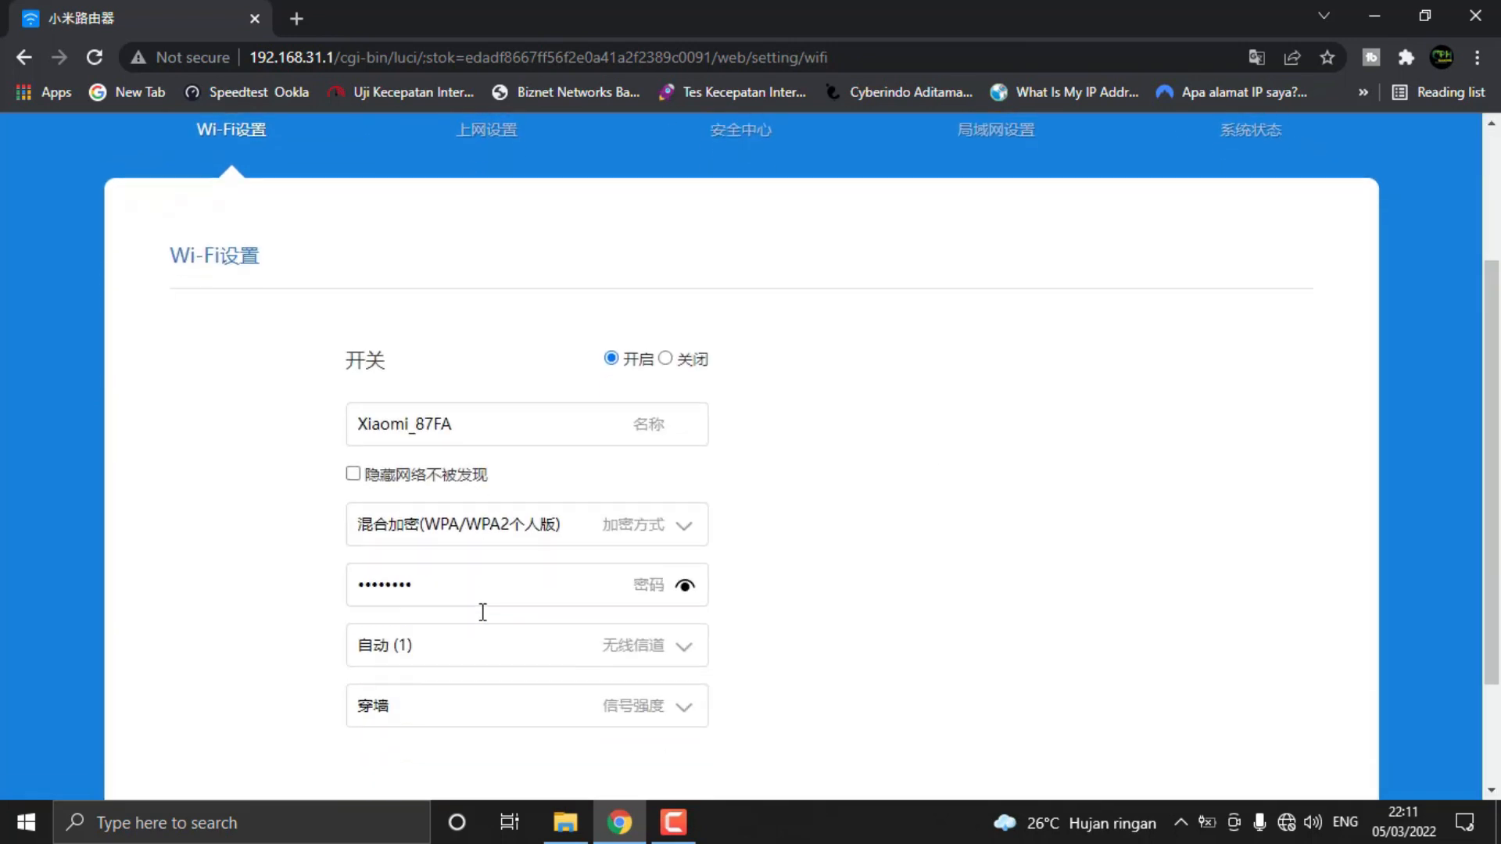
scroll(548, 594, "up", 5)
scroll(688, 492, "down", 3)
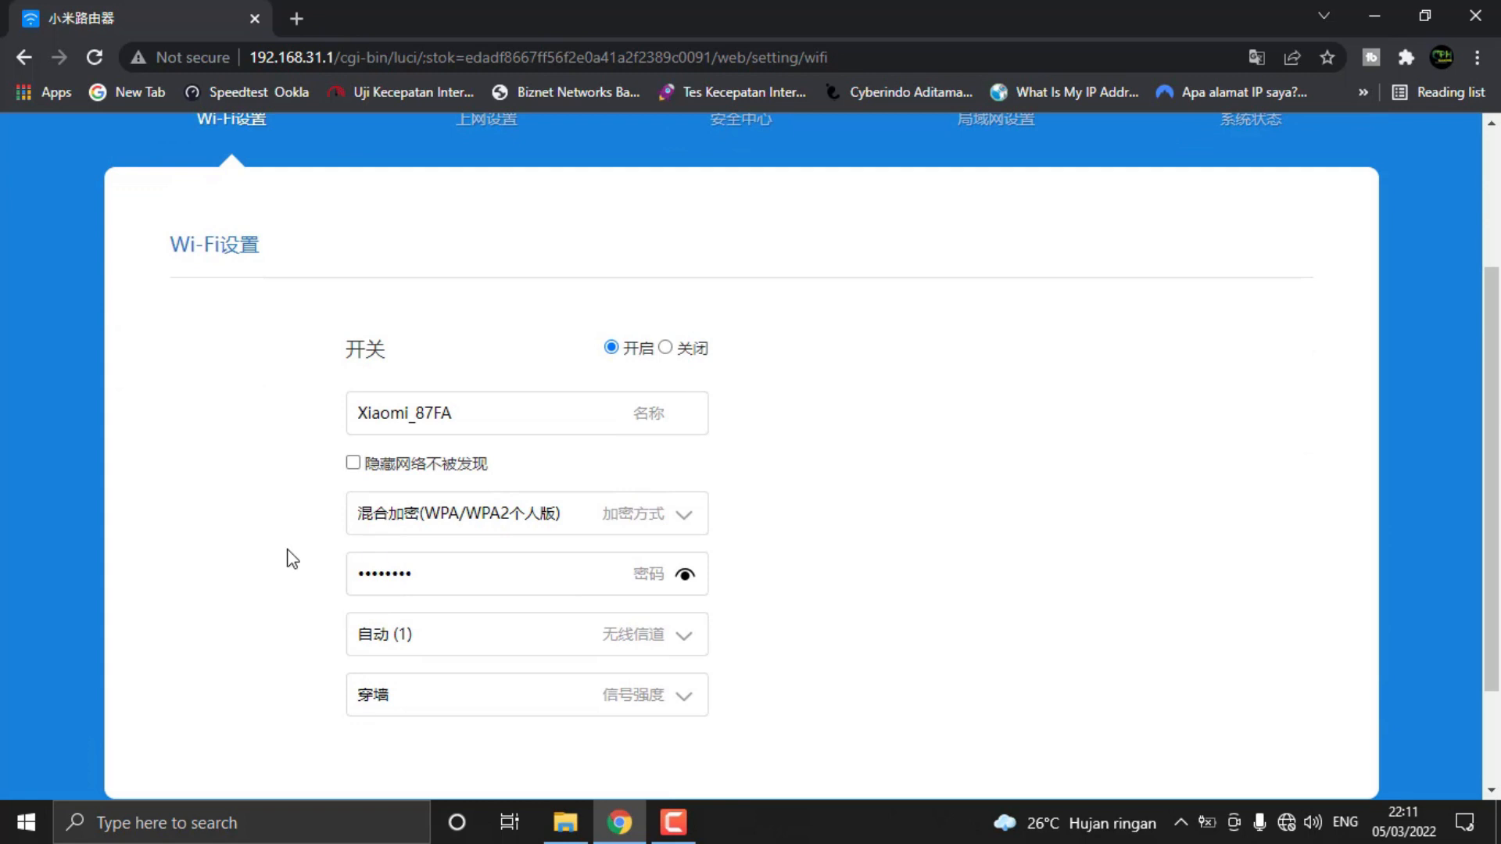
scroll(813, 523, "up", 3)
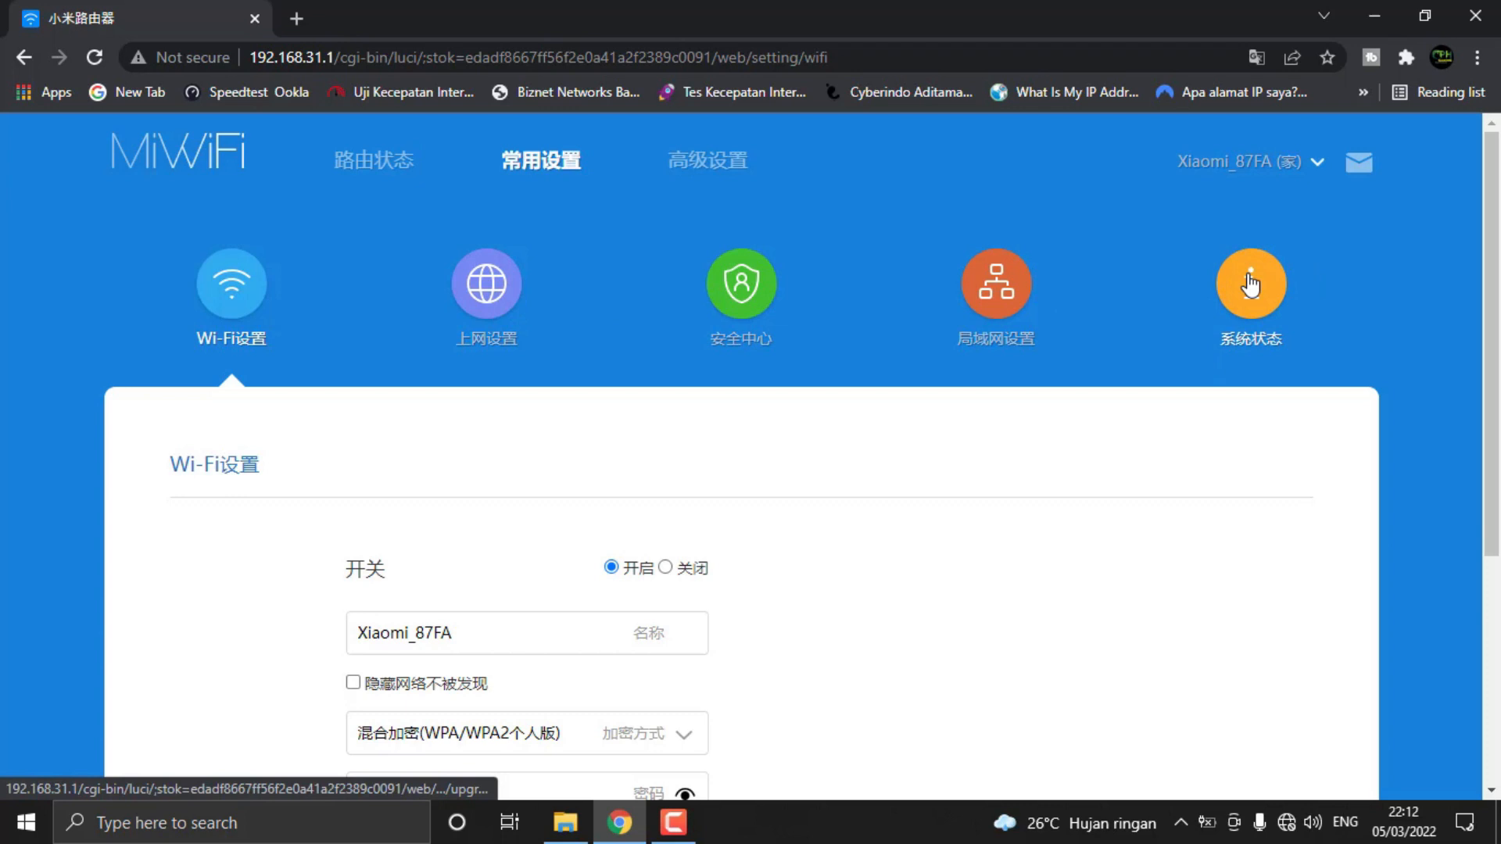
Open the router's system status settings and check the current system version in the upgrade section
left_click(1251, 316)
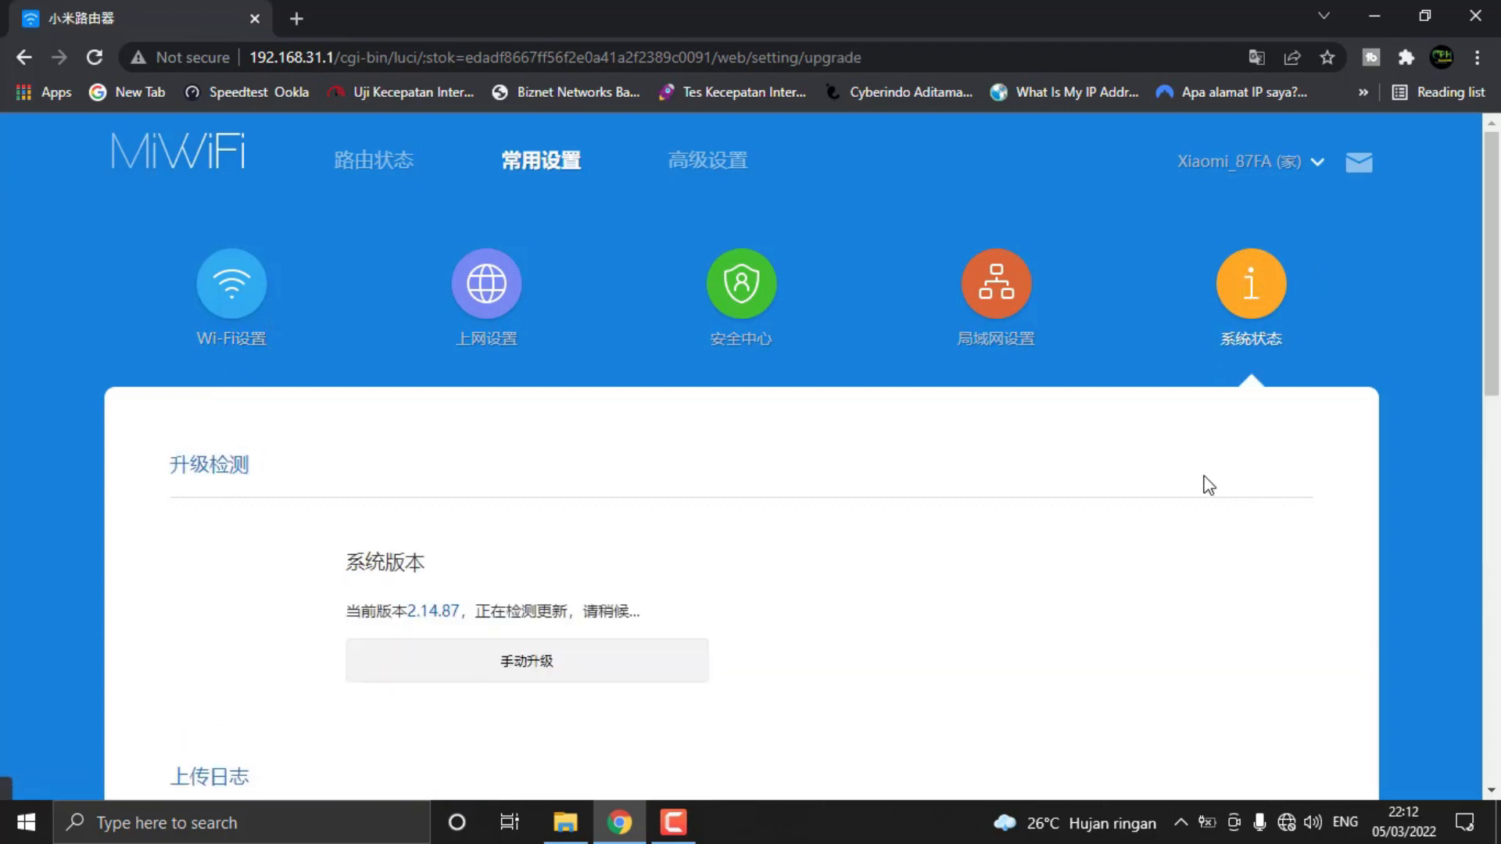
scroll(969, 508, "down", 3)
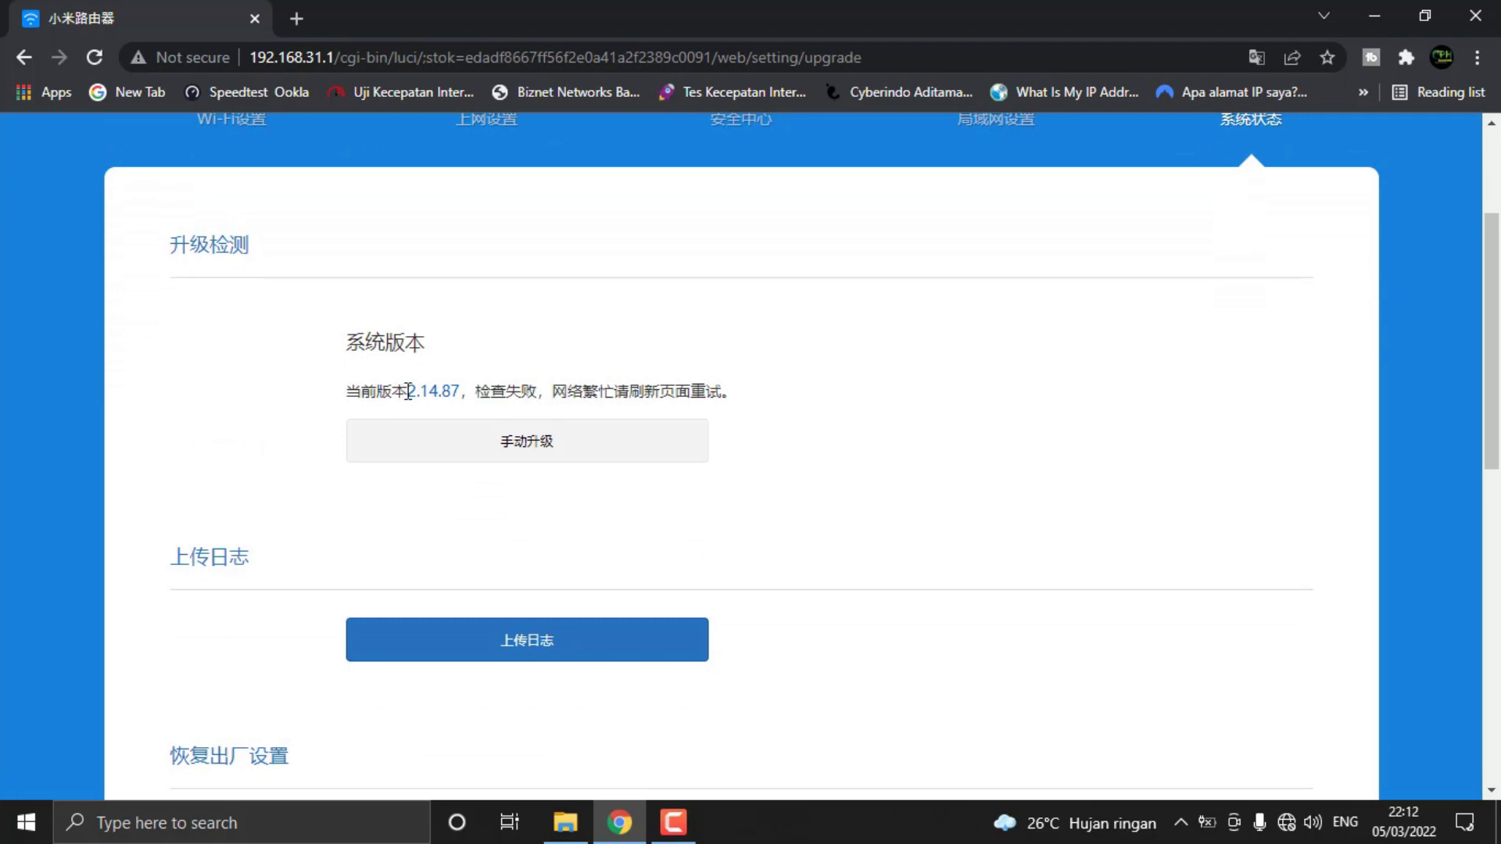
left_click(463, 397)
left_click_drag(461, 389, 398, 390)
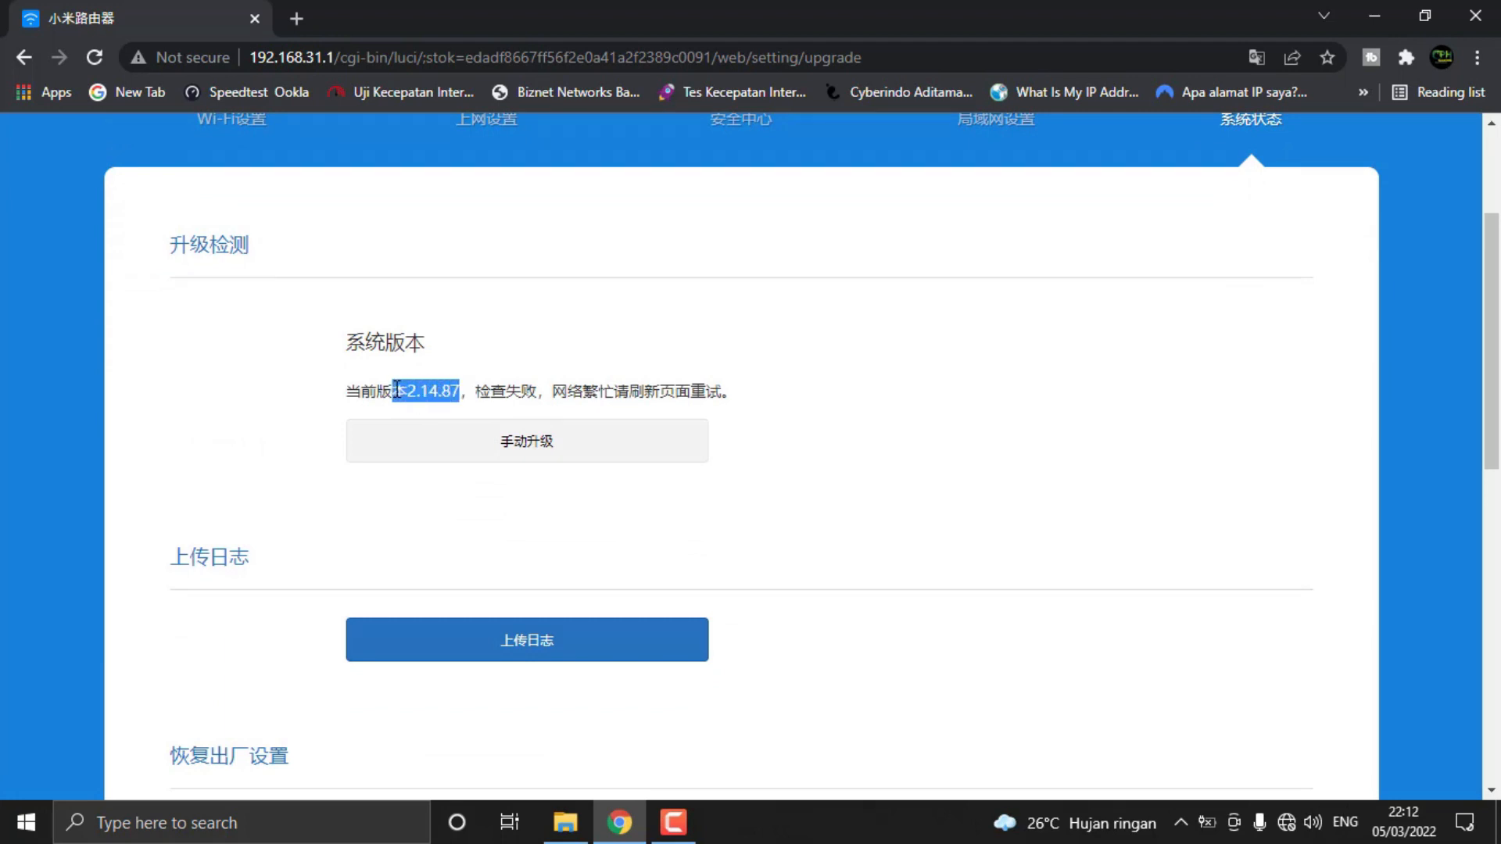
left_click(906, 386)
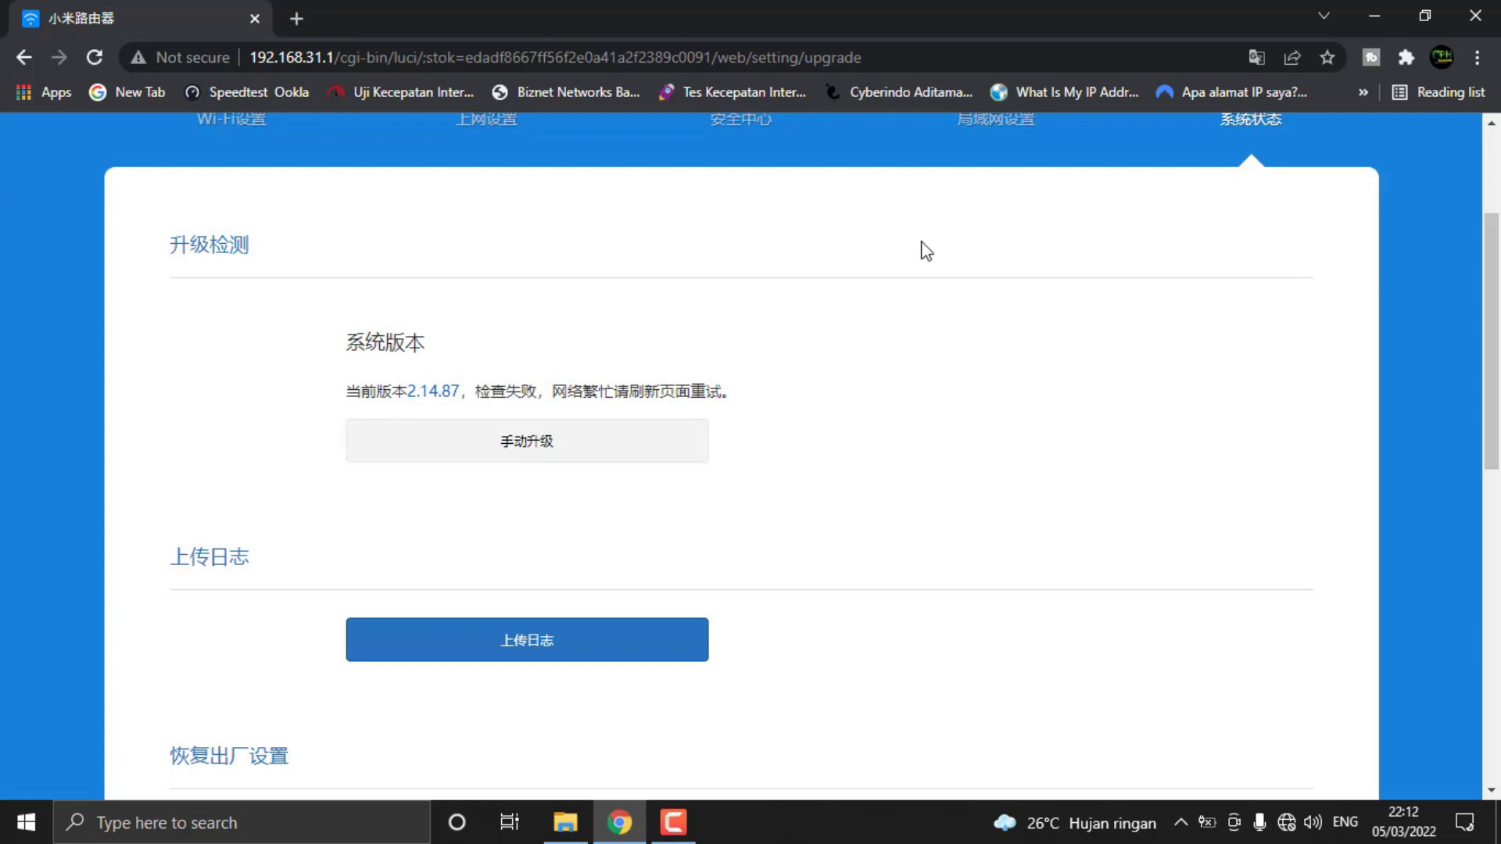
Locate the miwifi_r4cm firmware file on the Windows desktop and return to the router's upgrade page in Chrome
left_click(1388, 12)
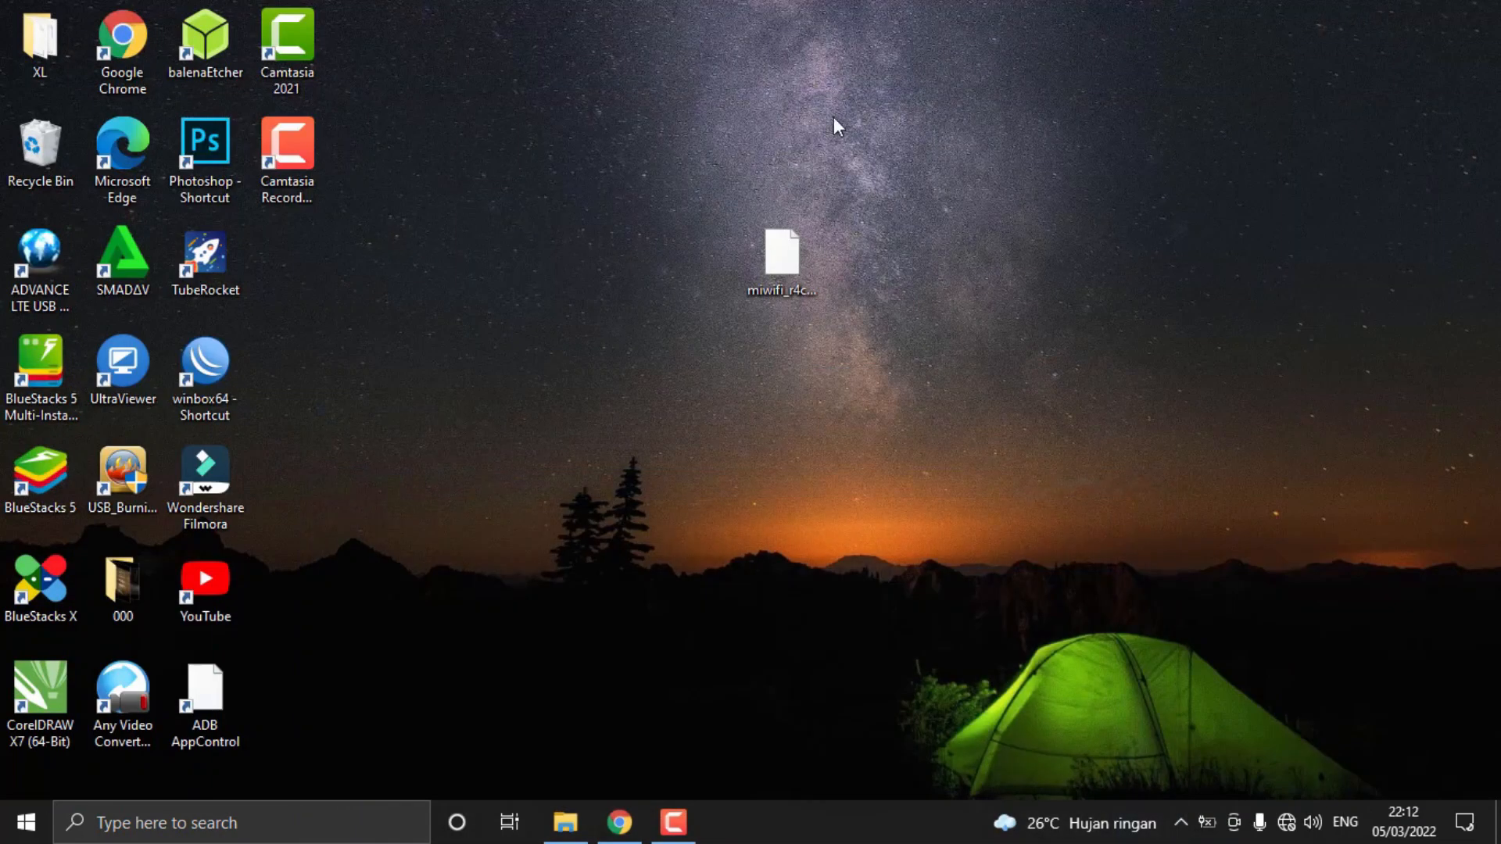
left_click_drag(709, 201, 884, 341)
left_click_drag(672, 201, 886, 329)
left_click_drag(701, 181, 859, 334)
left_click_drag(698, 190, 864, 331)
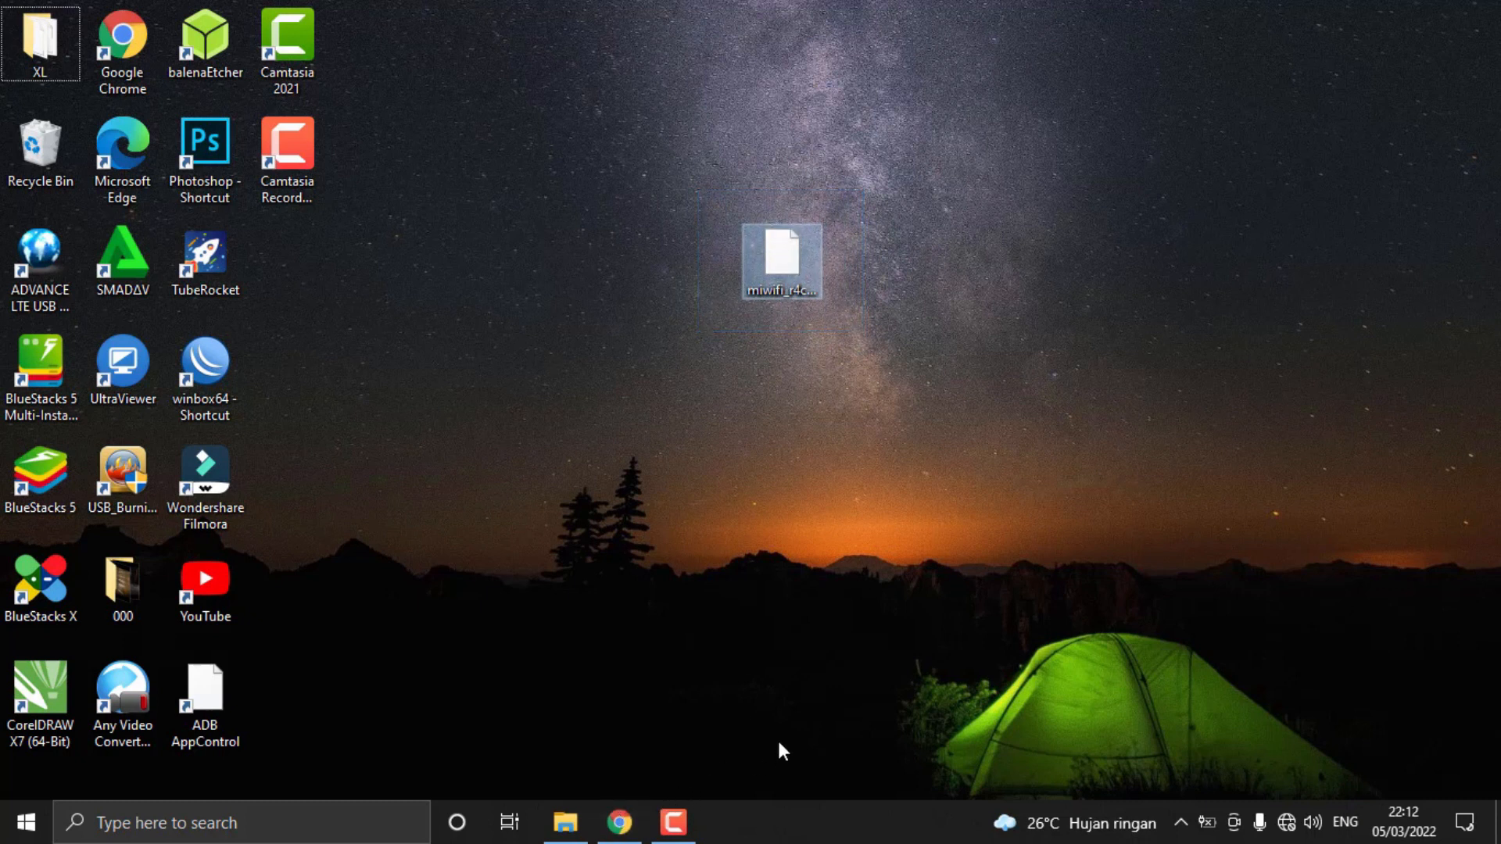
left_click(753, 580)
left_click(619, 821)
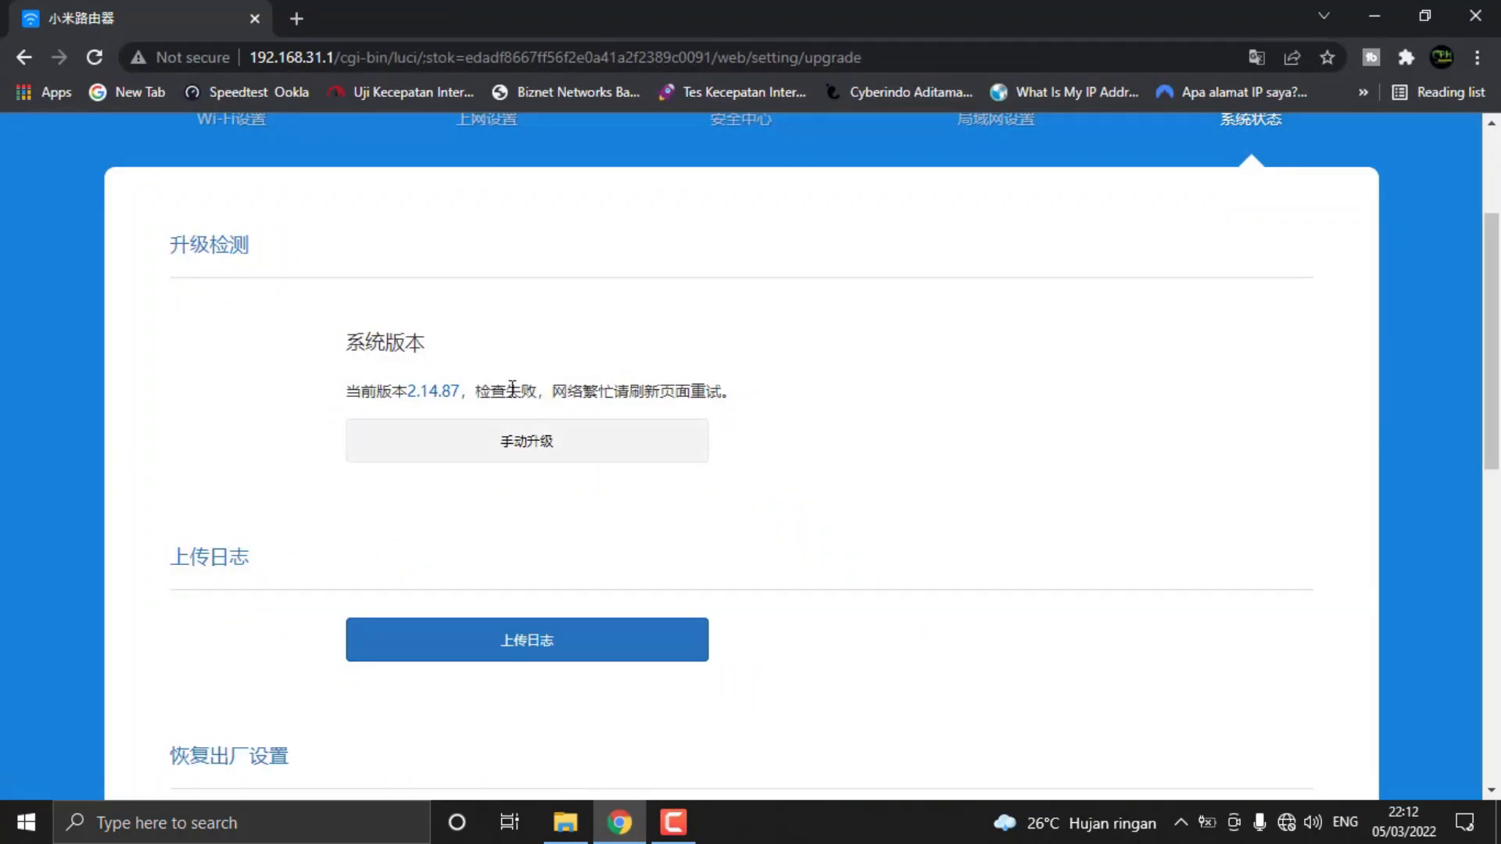
Start a manual firmware upgrade using the file miwifi_r4cm_firmware-3.0.16_INT-ENG.bin from the Desktop folder
left_click(547, 451)
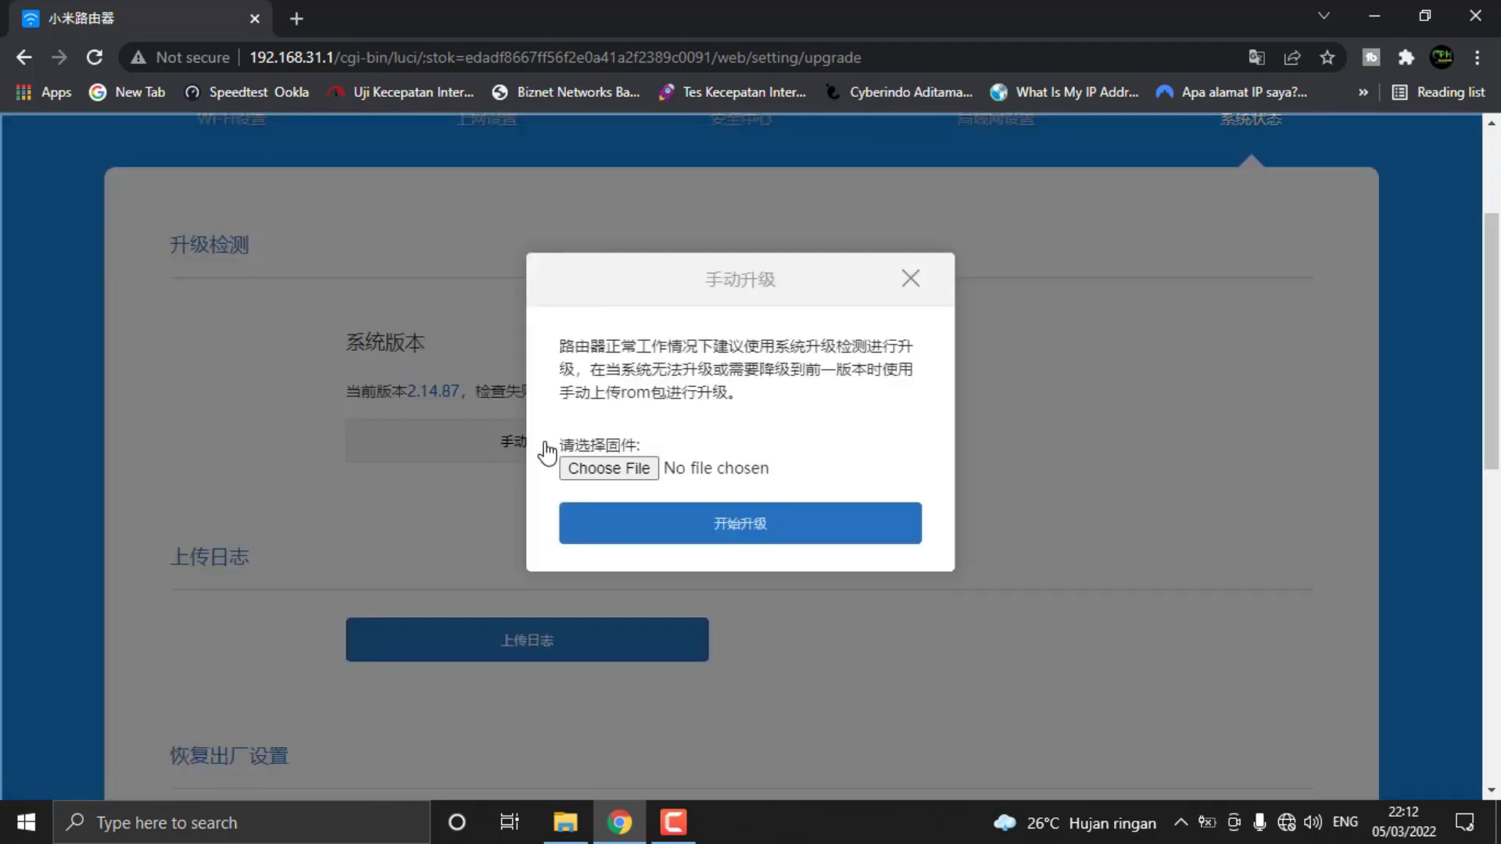
left_click(912, 279)
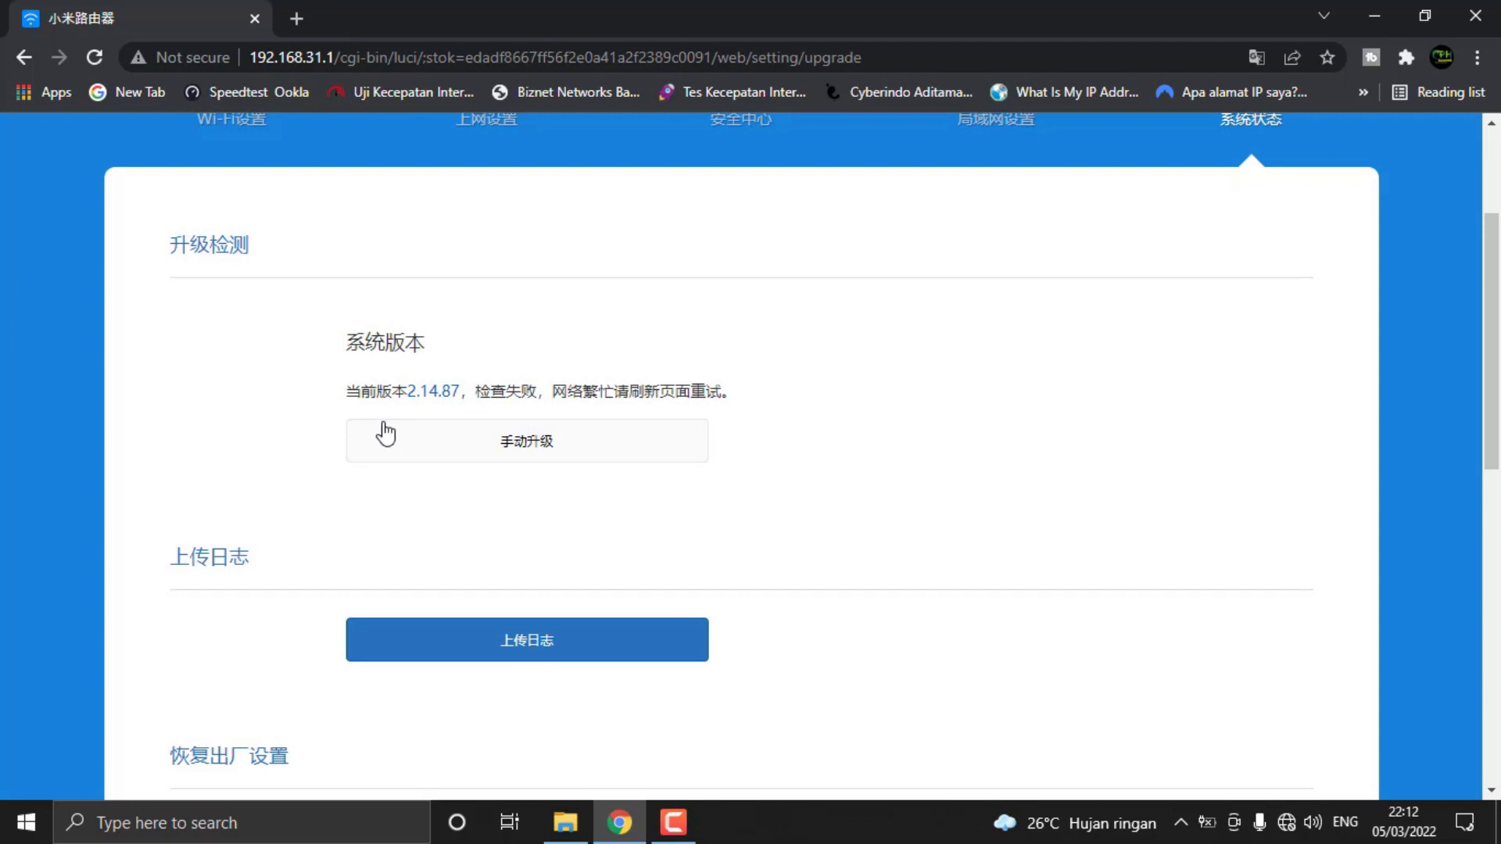
left_click(576, 450)
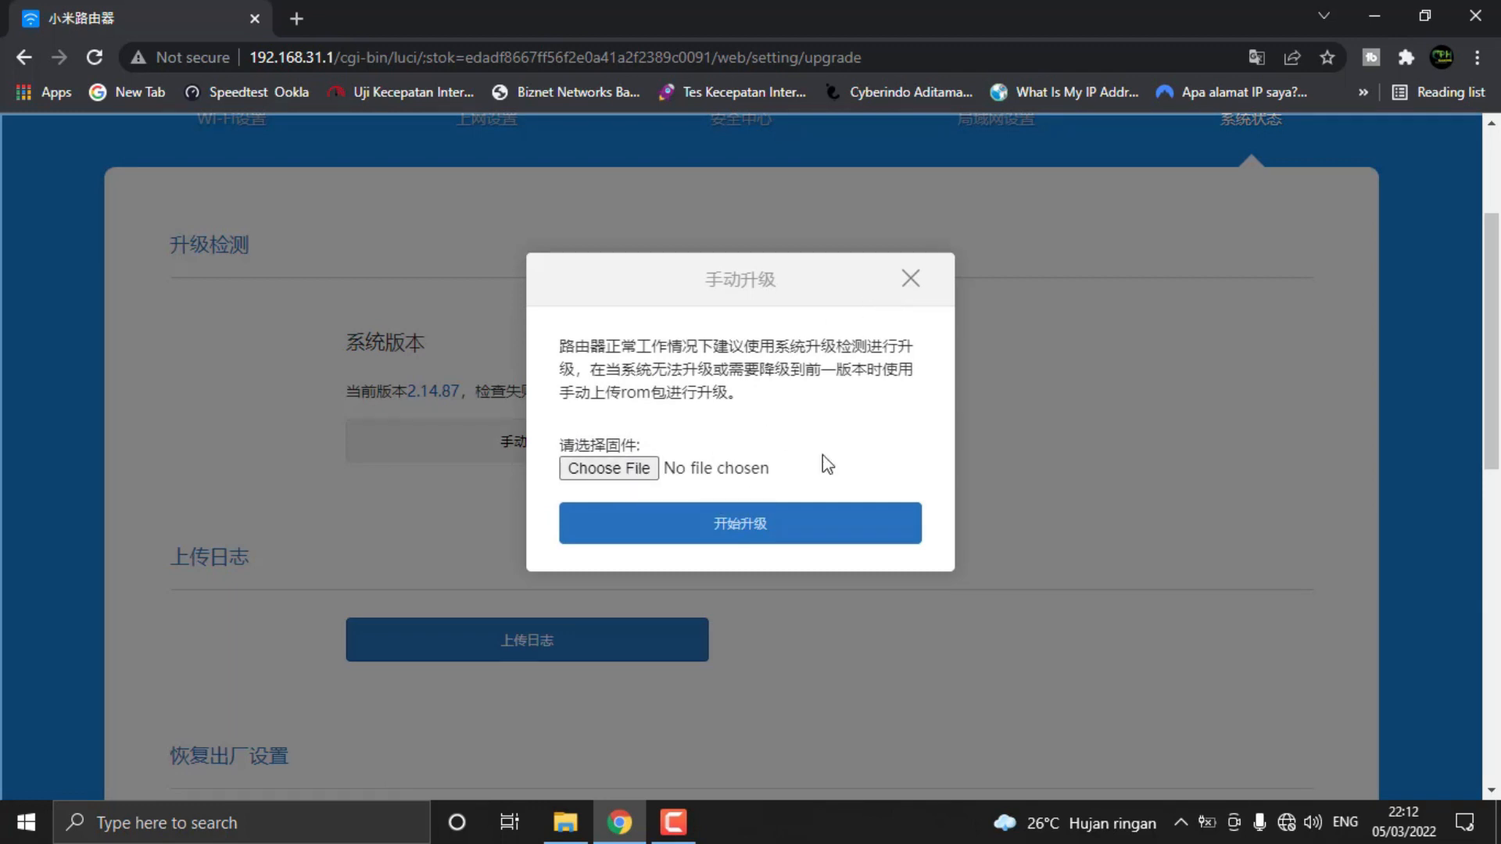
left_click(625, 473)
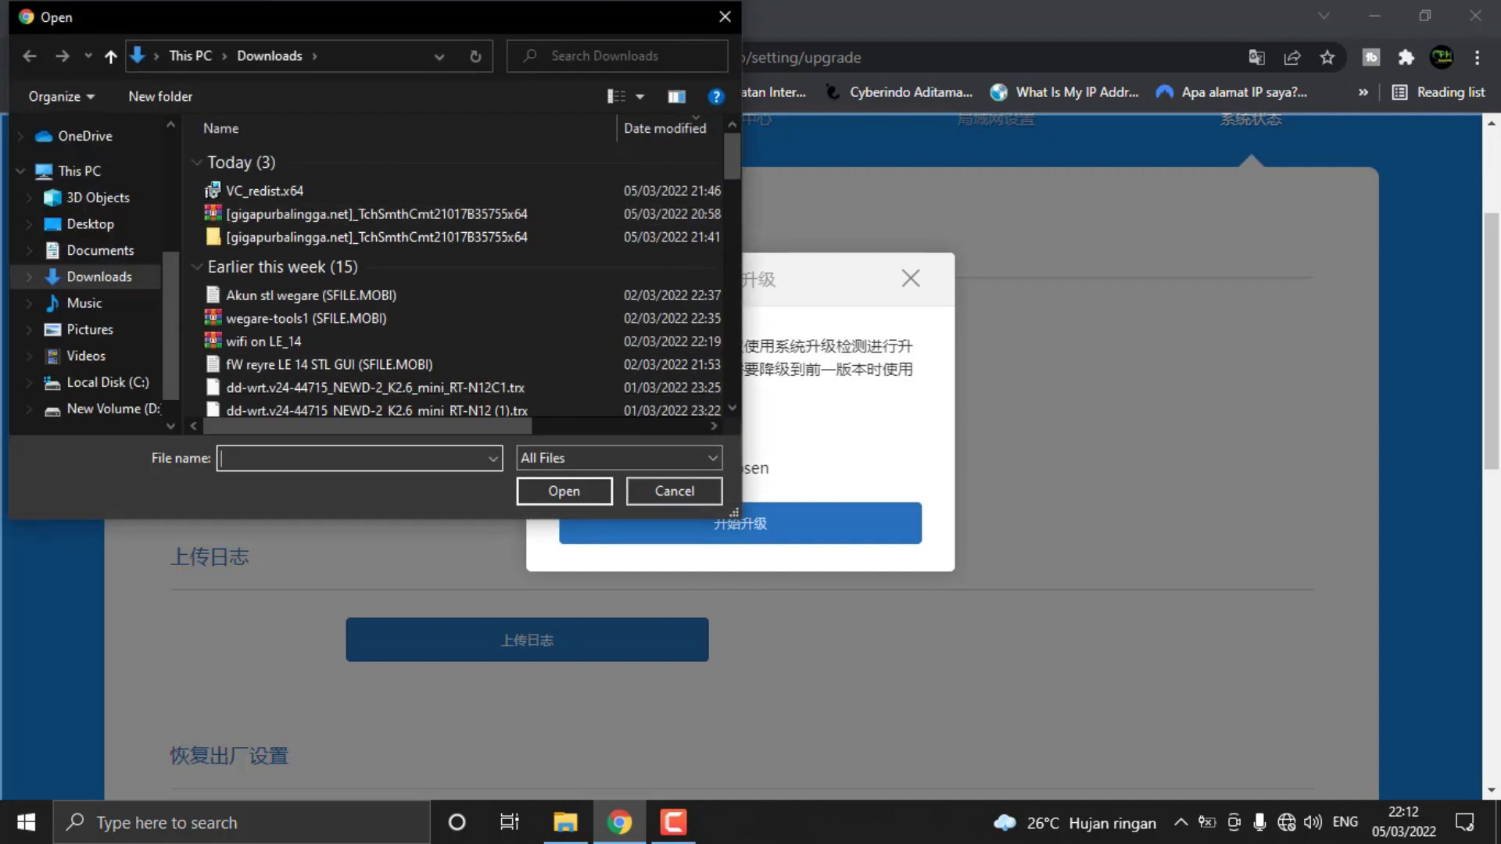
left_click(87, 176)
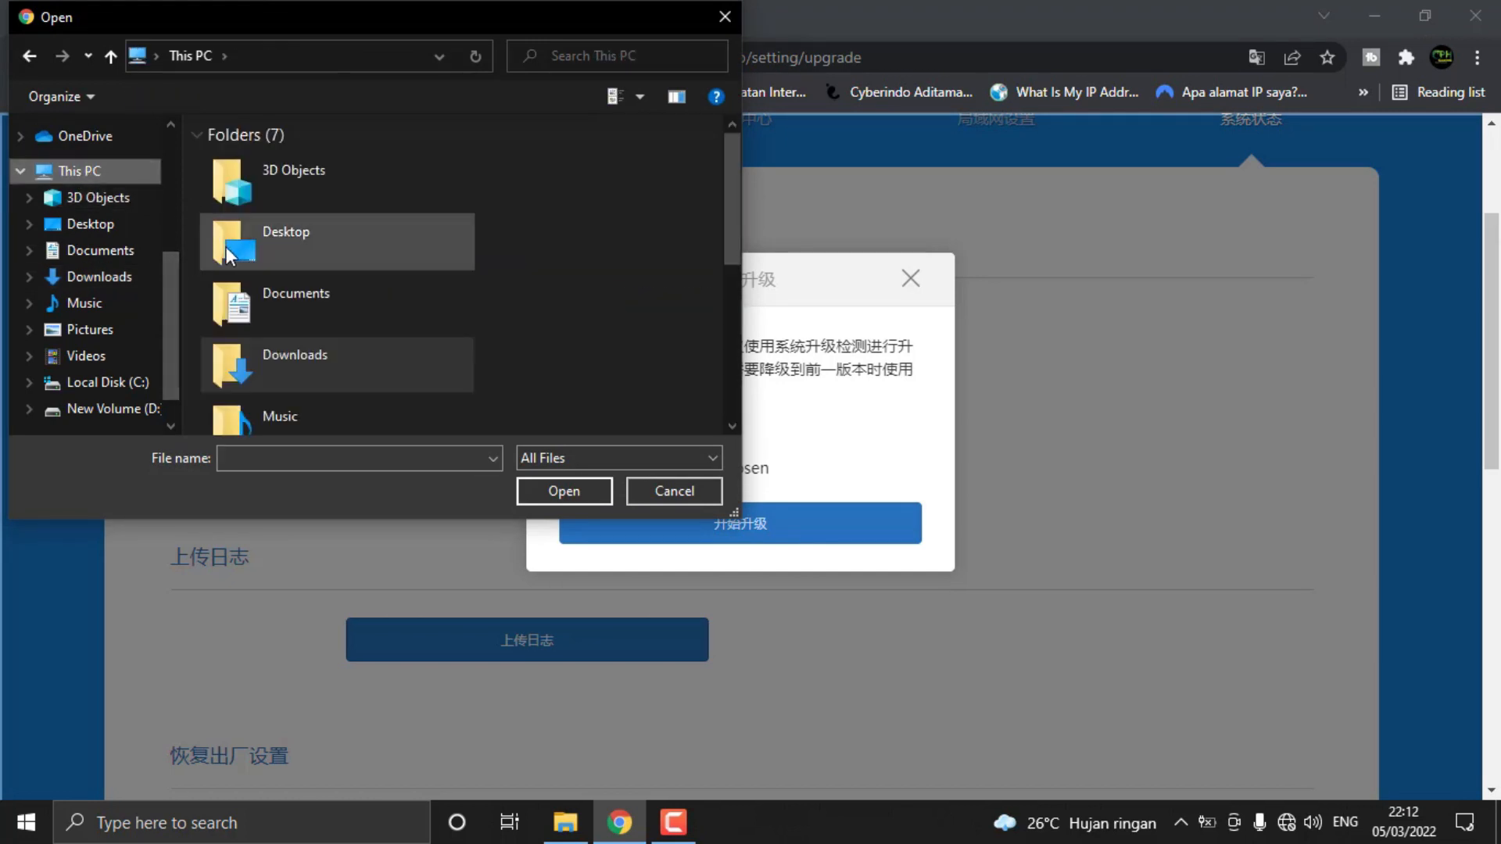
double_click(308, 251)
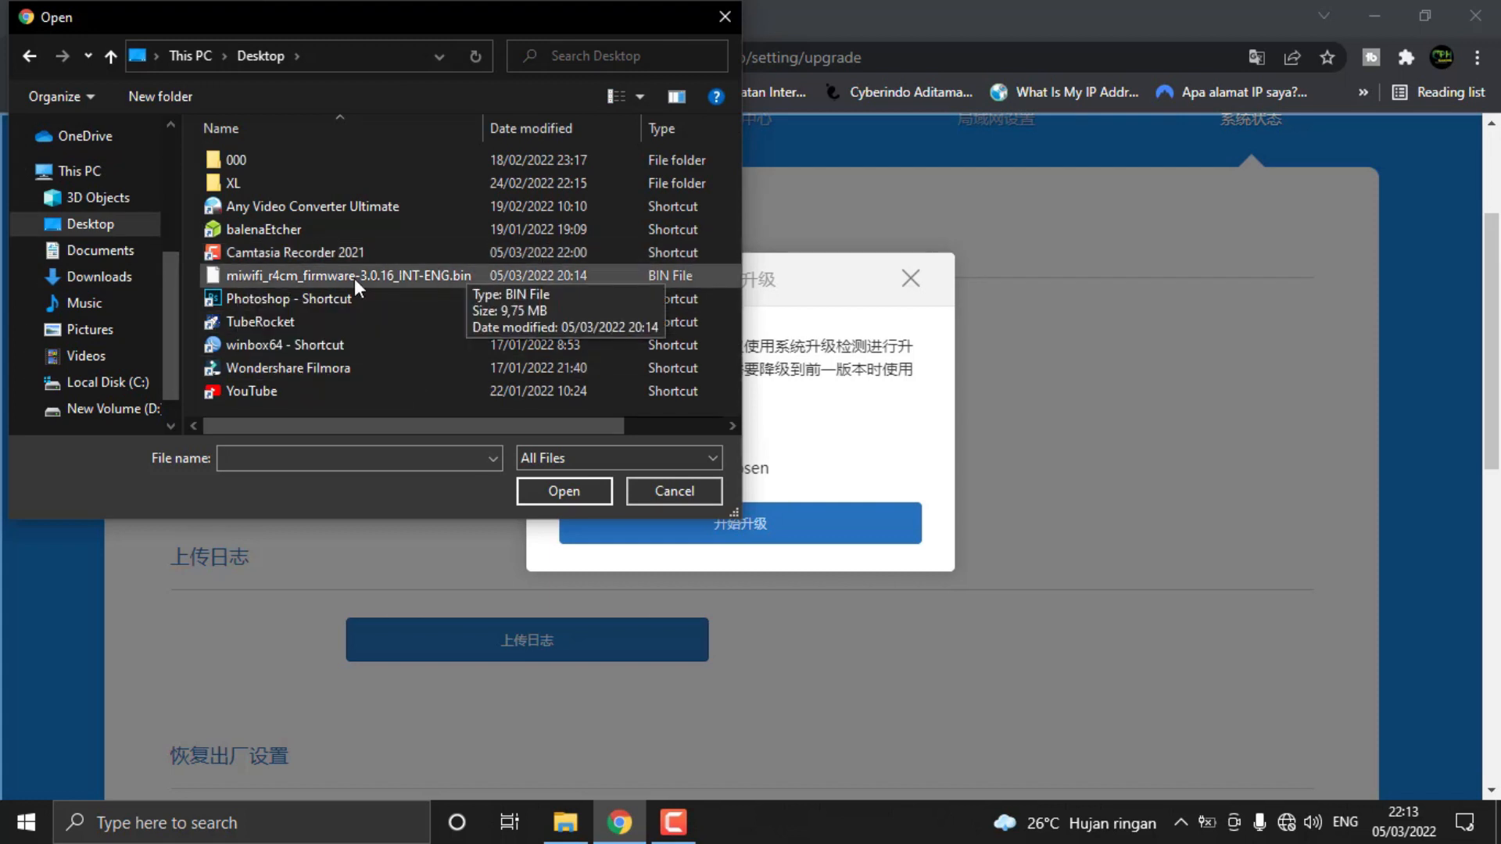
left_click(383, 276)
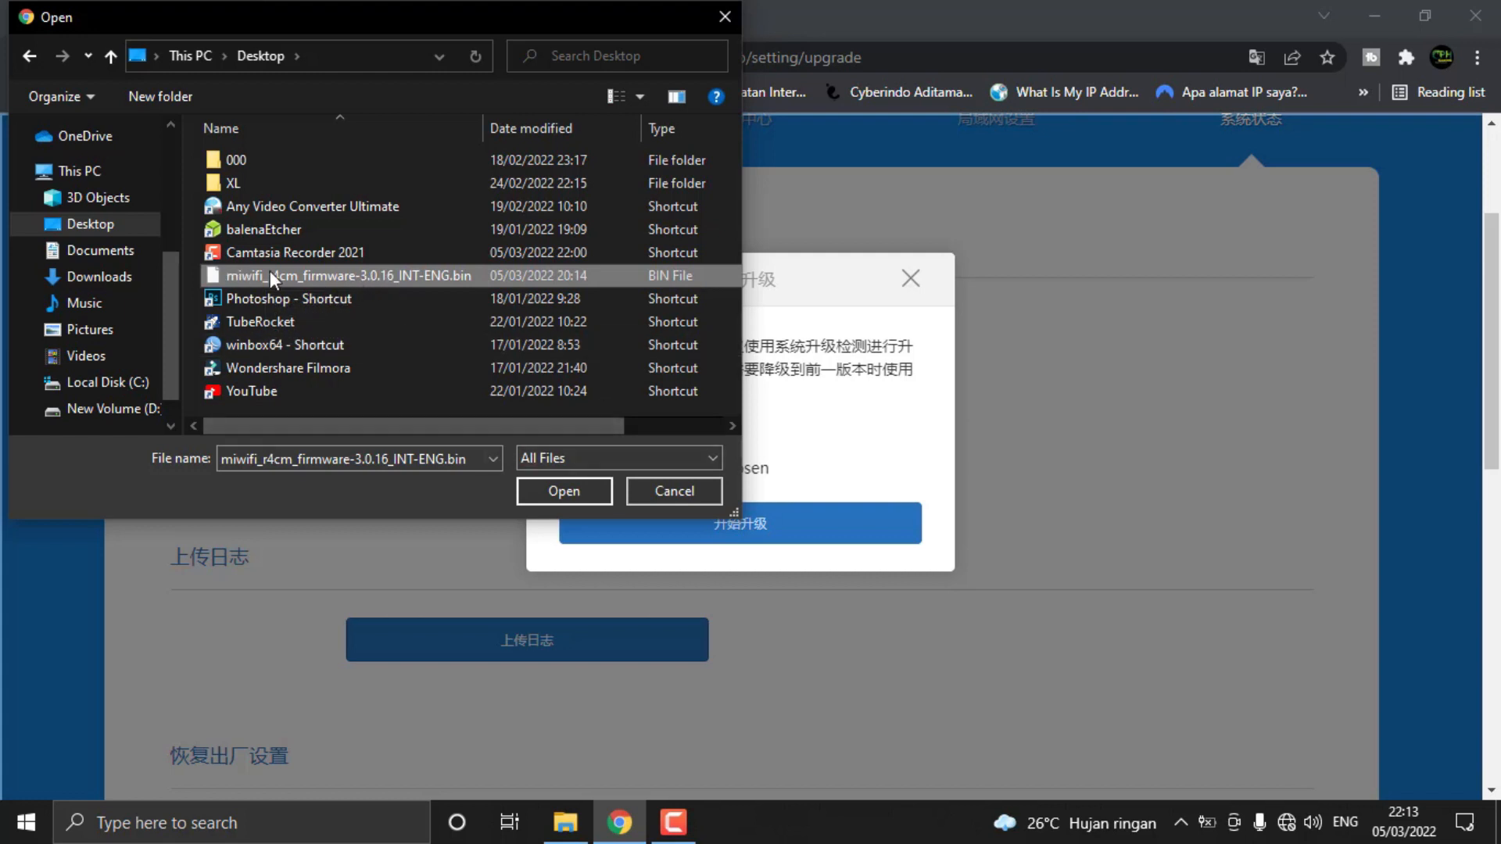
left_click(548, 492)
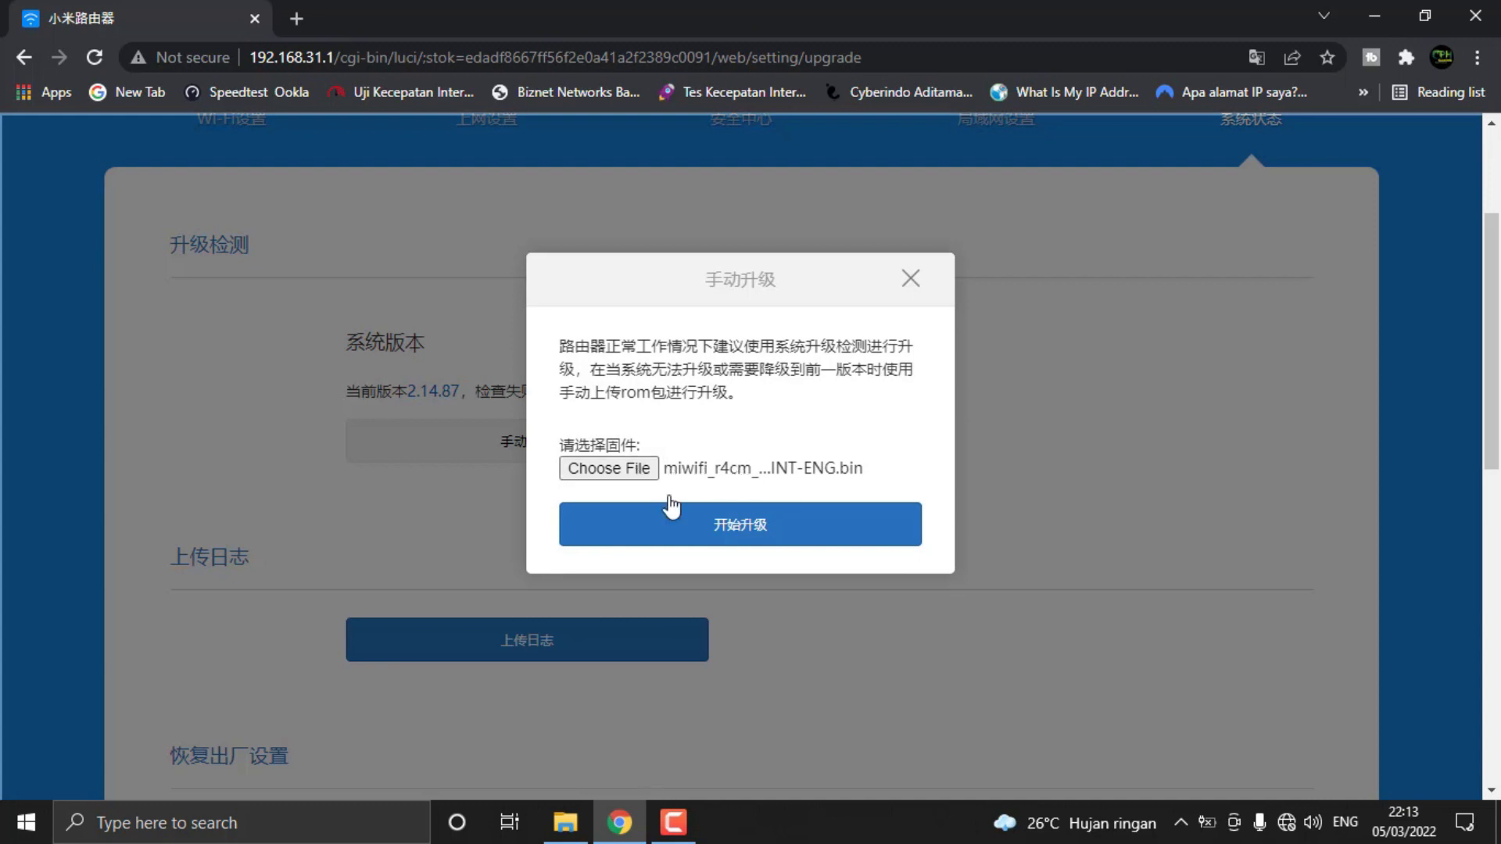
left_click(749, 538)
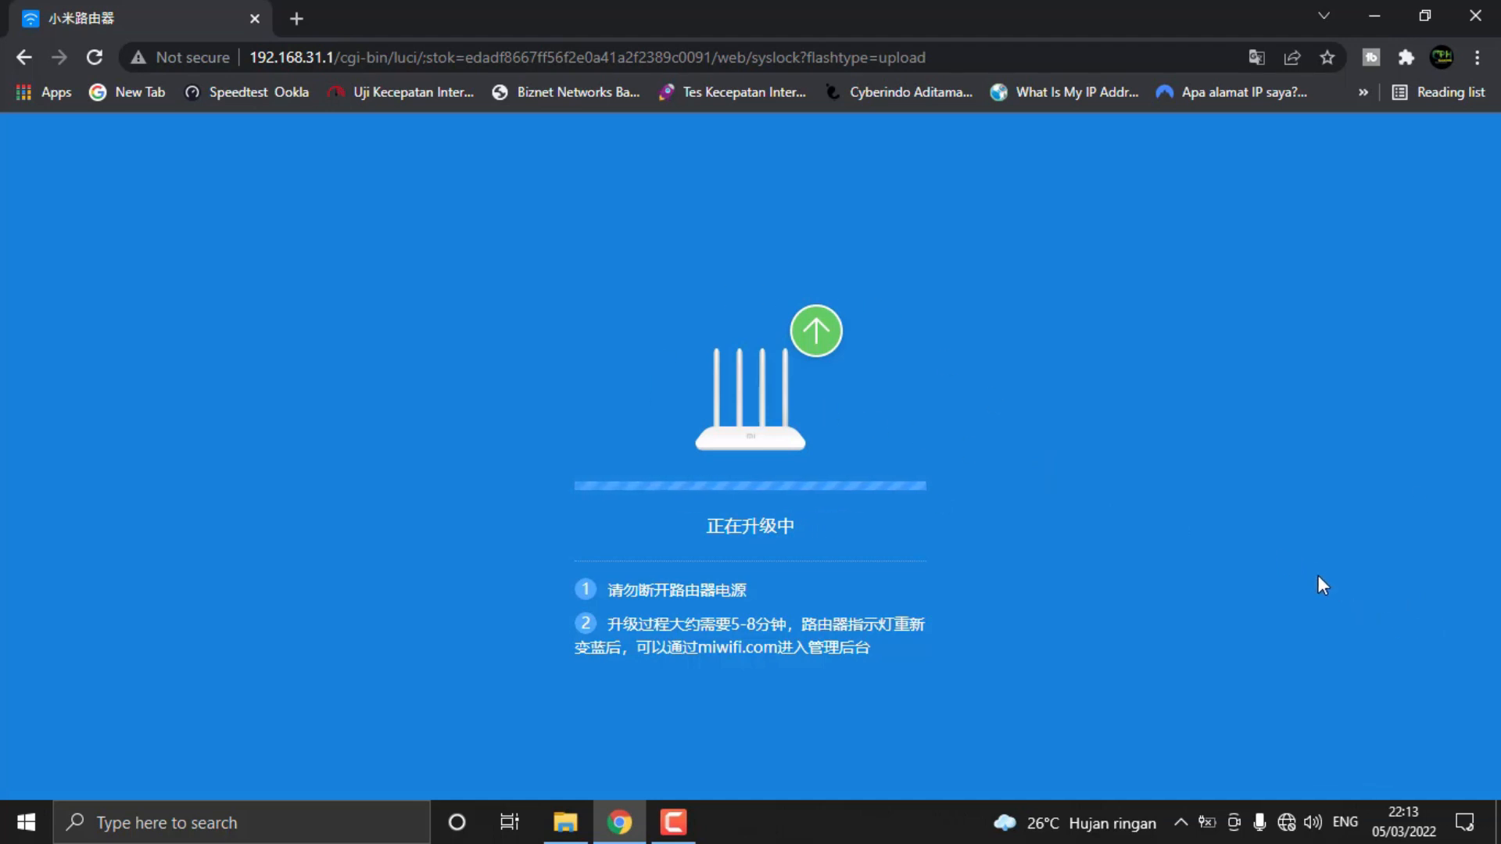
Check the computer's Wi-Fi connection to the Xiaomi_87FA network while the router upgrades
left_click(1285, 822)
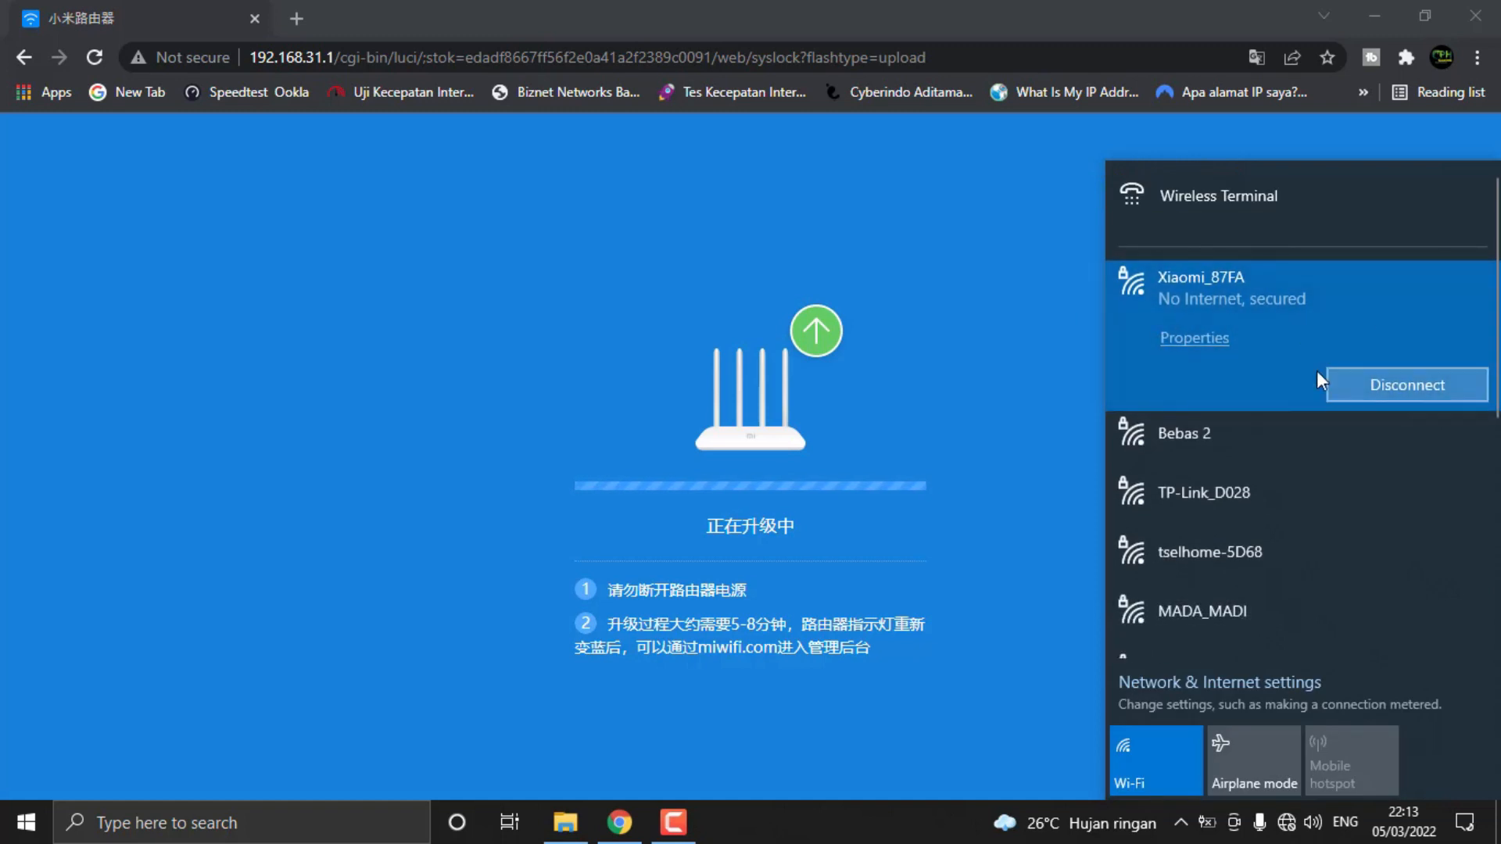
left_click(1295, 826)
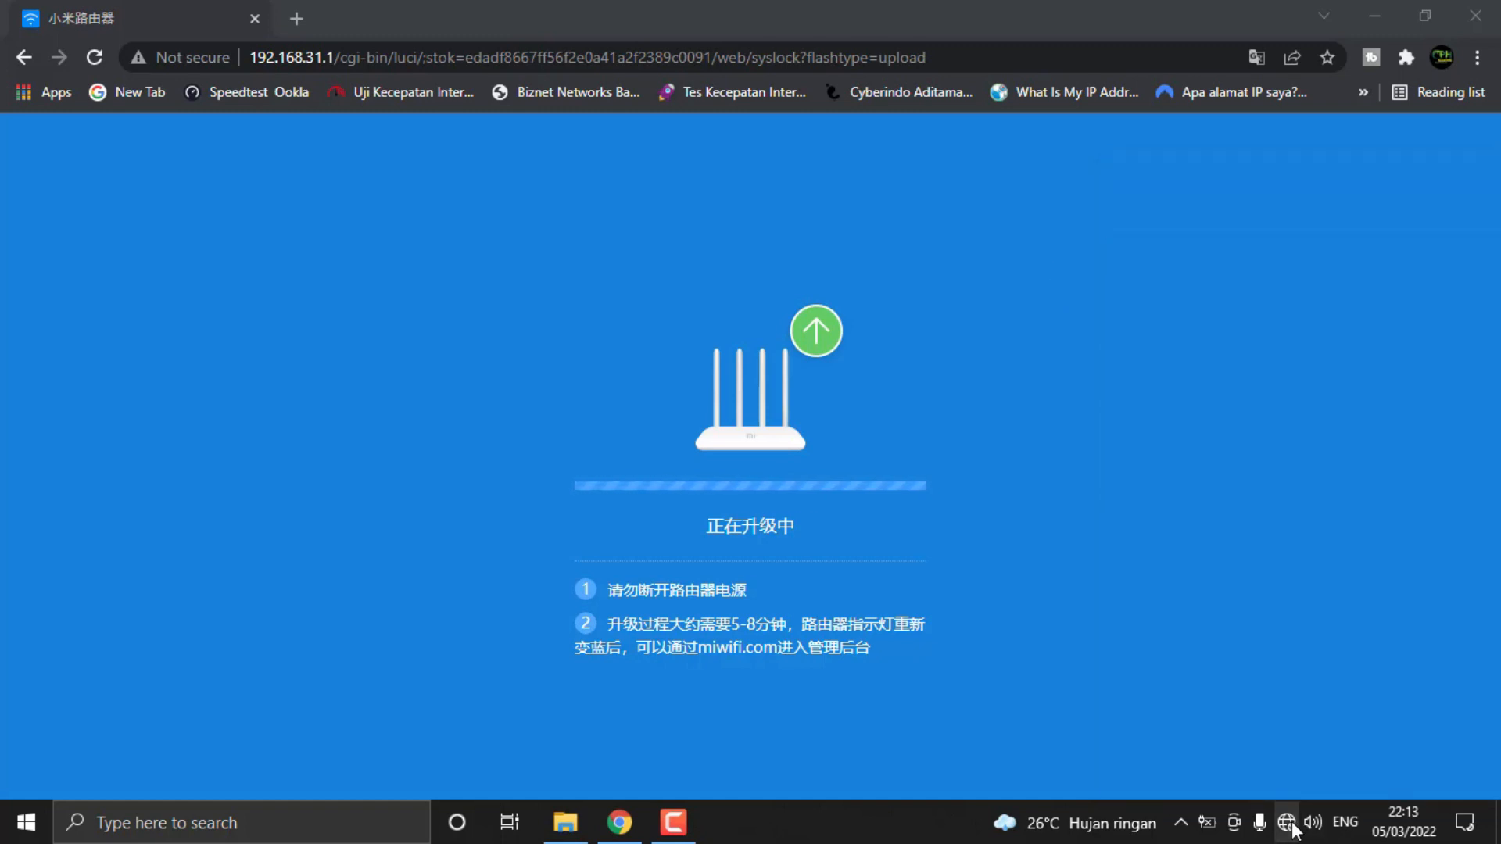
left_click(1293, 821)
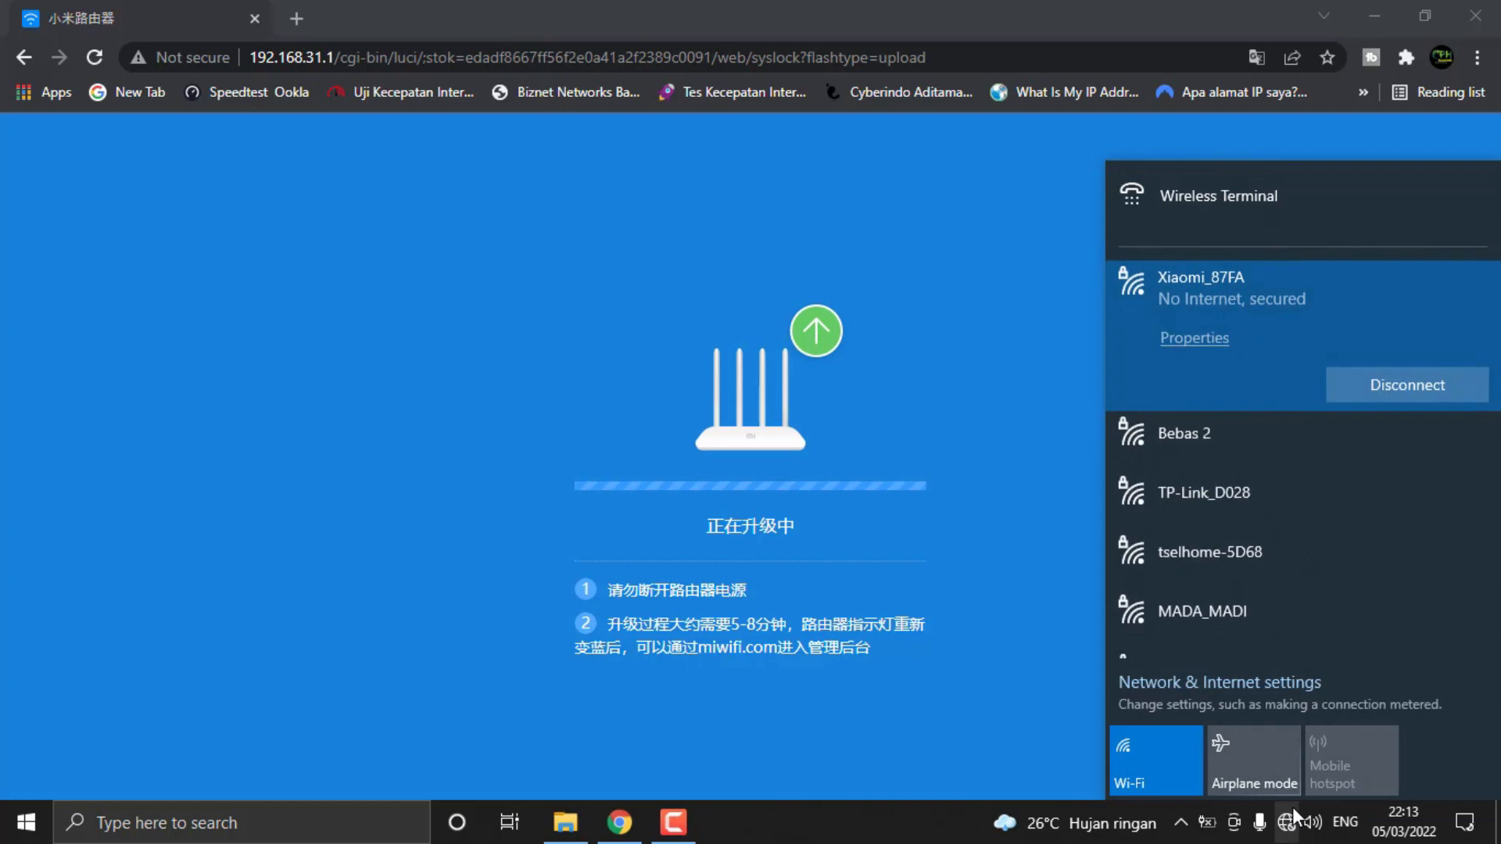
left_click(1286, 830)
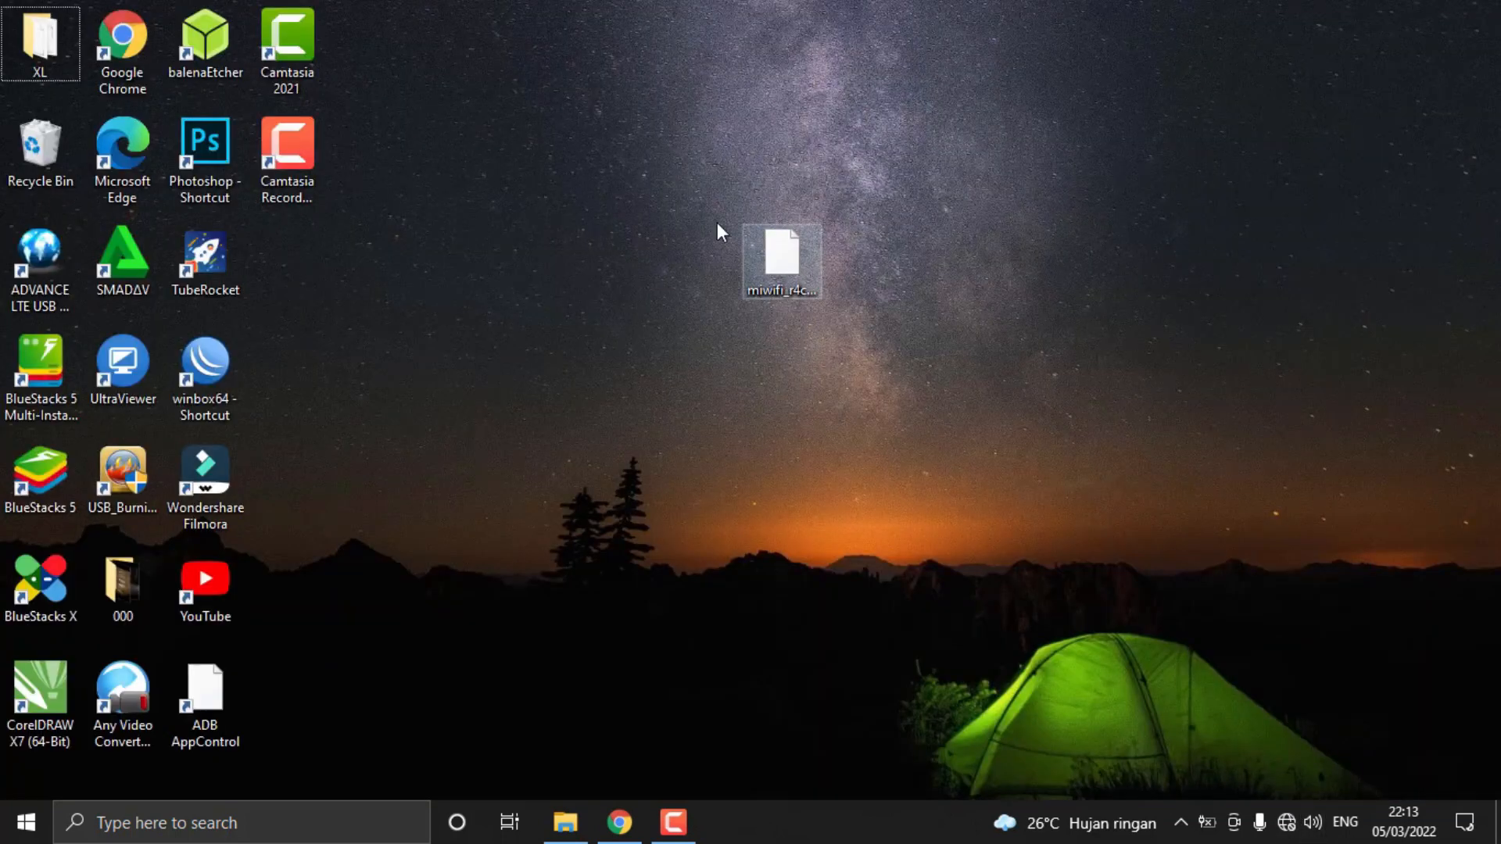
left_click_drag(682, 171, 908, 359)
left_click_drag(676, 170, 898, 358)
left_click_drag(702, 147, 894, 358)
left_click(896, 319)
left_click_drag(662, 170, 886, 351)
left_click(949, 269)
left_click_drag(694, 193, 885, 341)
left_click_drag(667, 155, 877, 338)
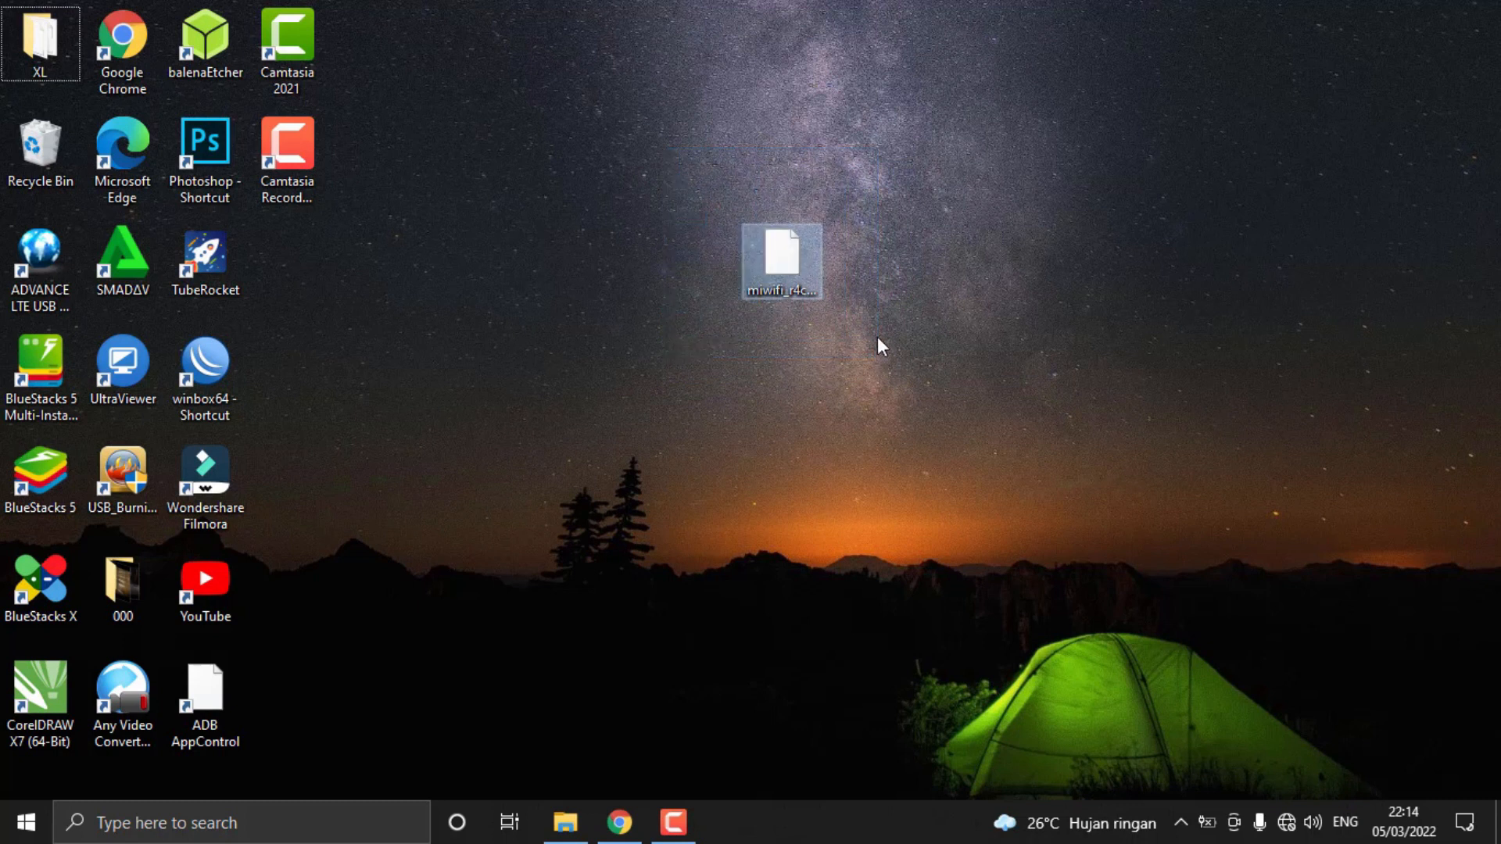
left_click_drag(672, 167, 834, 340)
left_click_drag(694, 175, 899, 327)
left_click(638, 813)
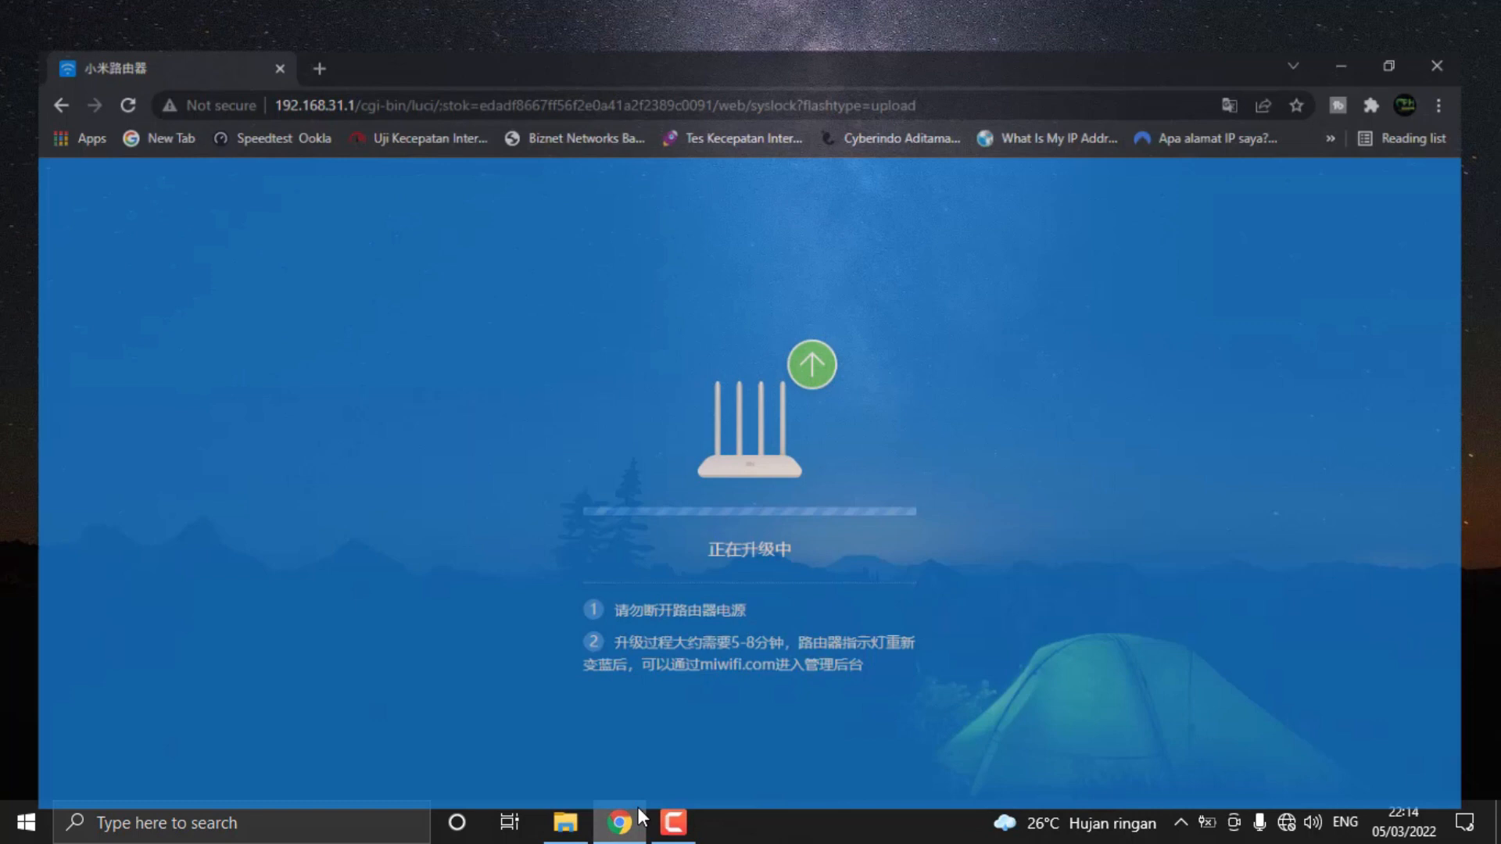
Recheck the Wi-Fi connection and open the router's page at 192.168.31.1 in a new browser tab
left_click(1285, 821)
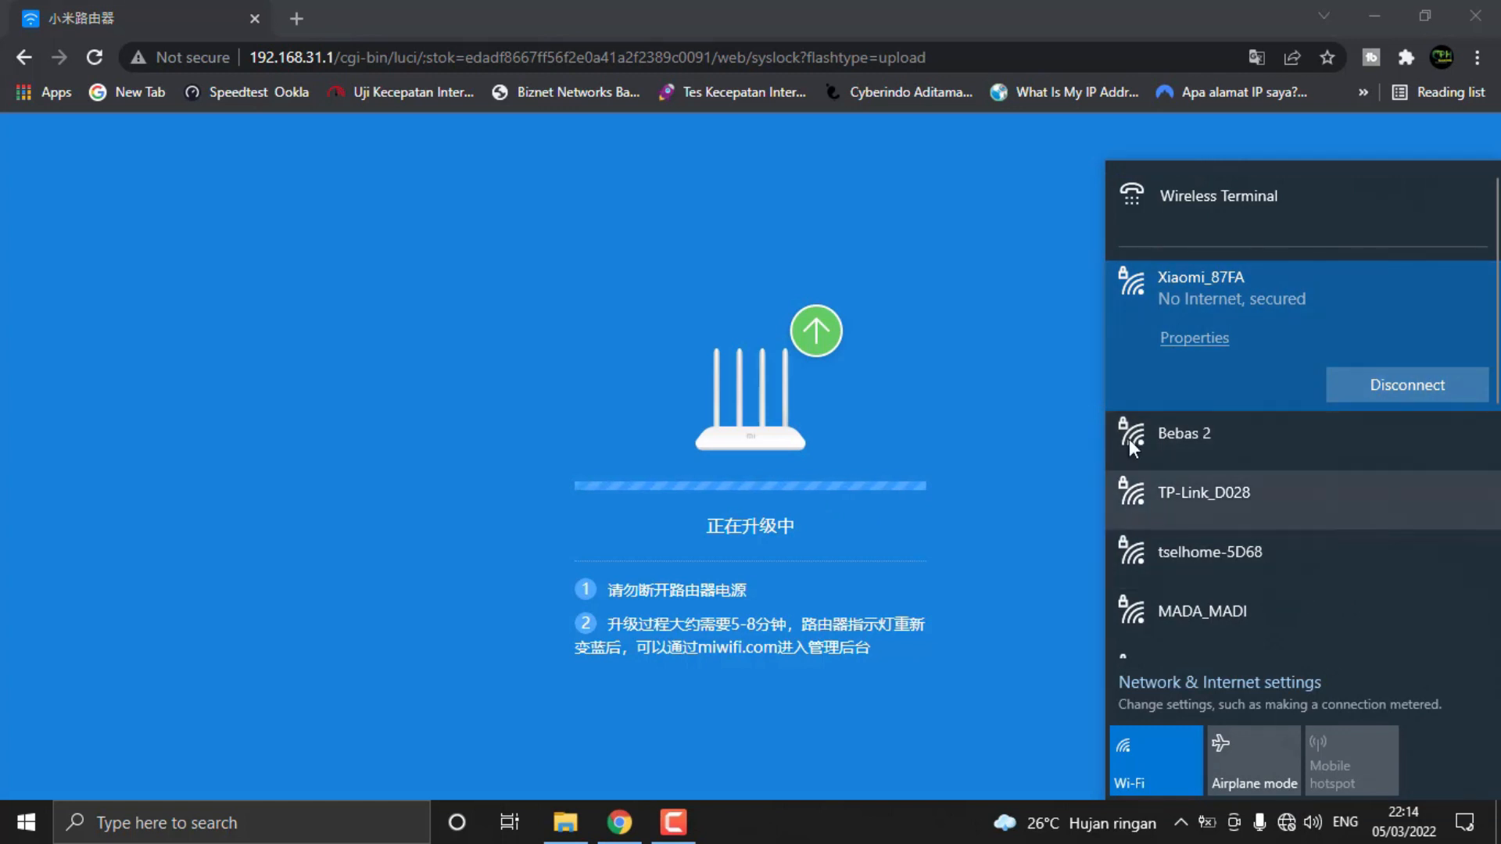
left_click(297, 38)
left_click(296, 21)
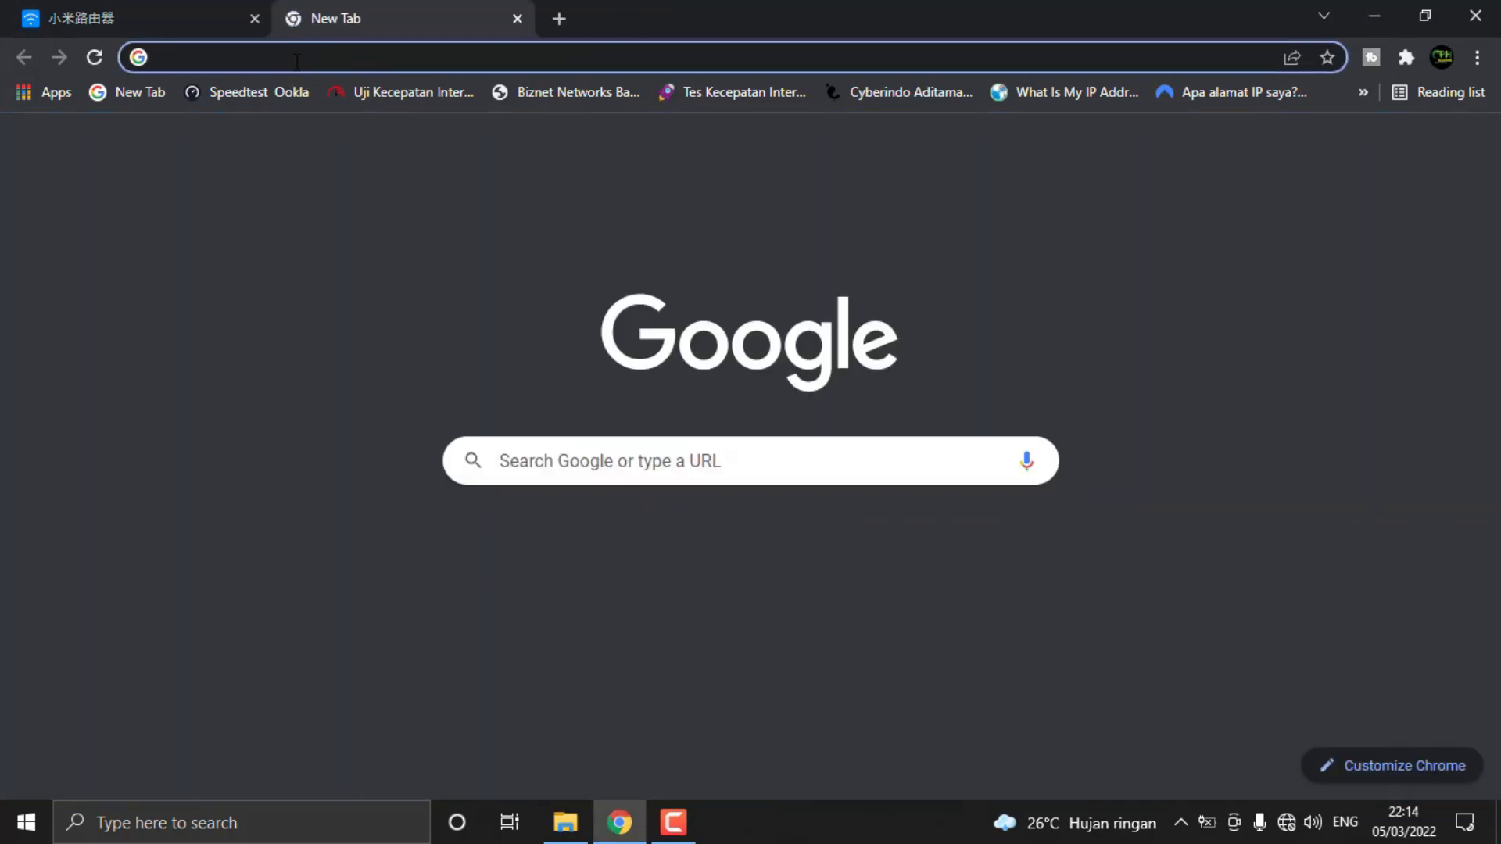
type("192.168.1.1")
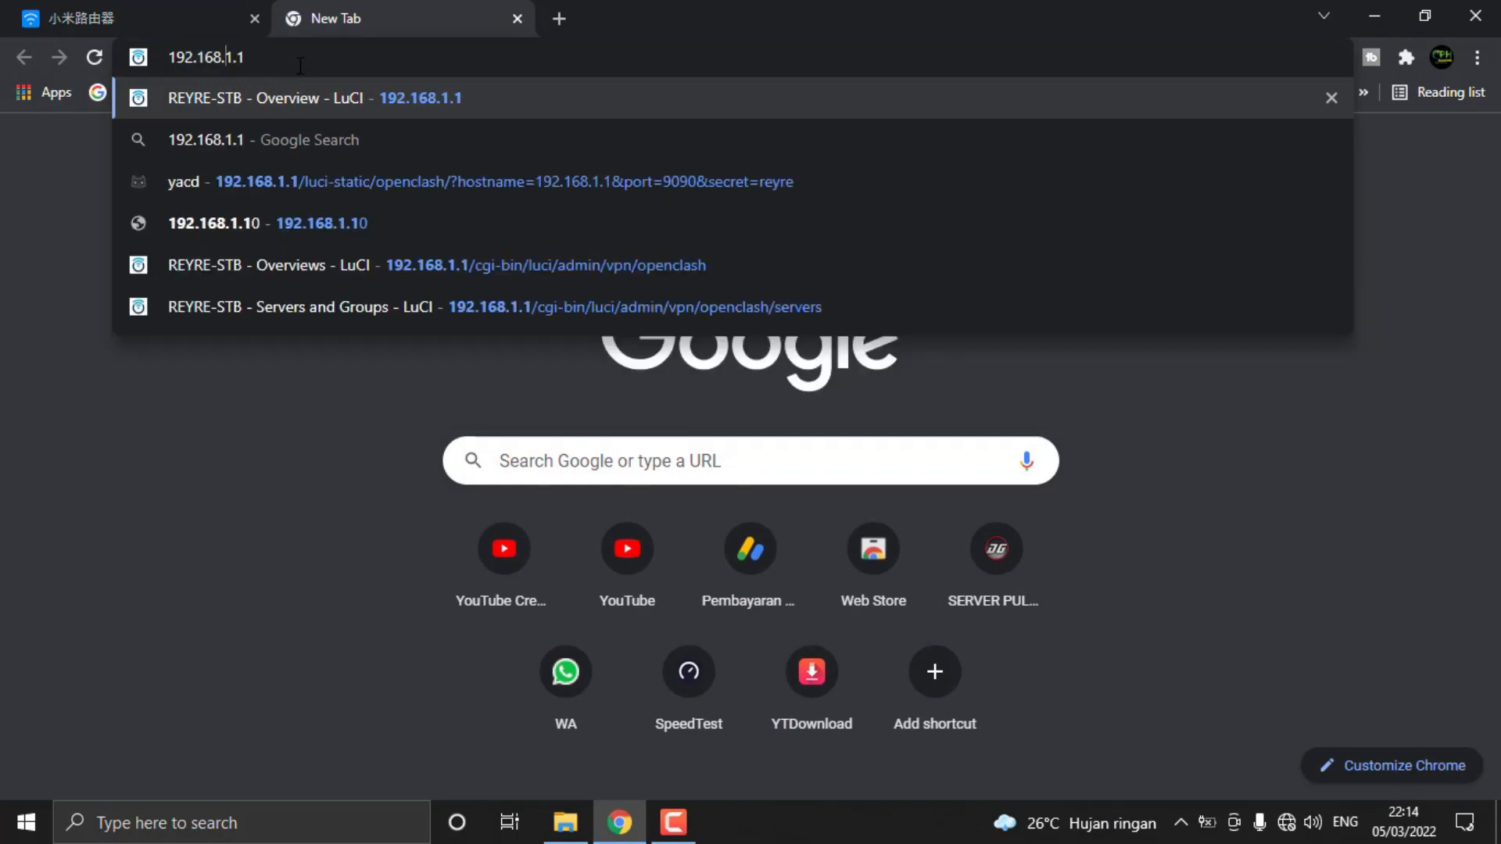
type("3")
key("Return")
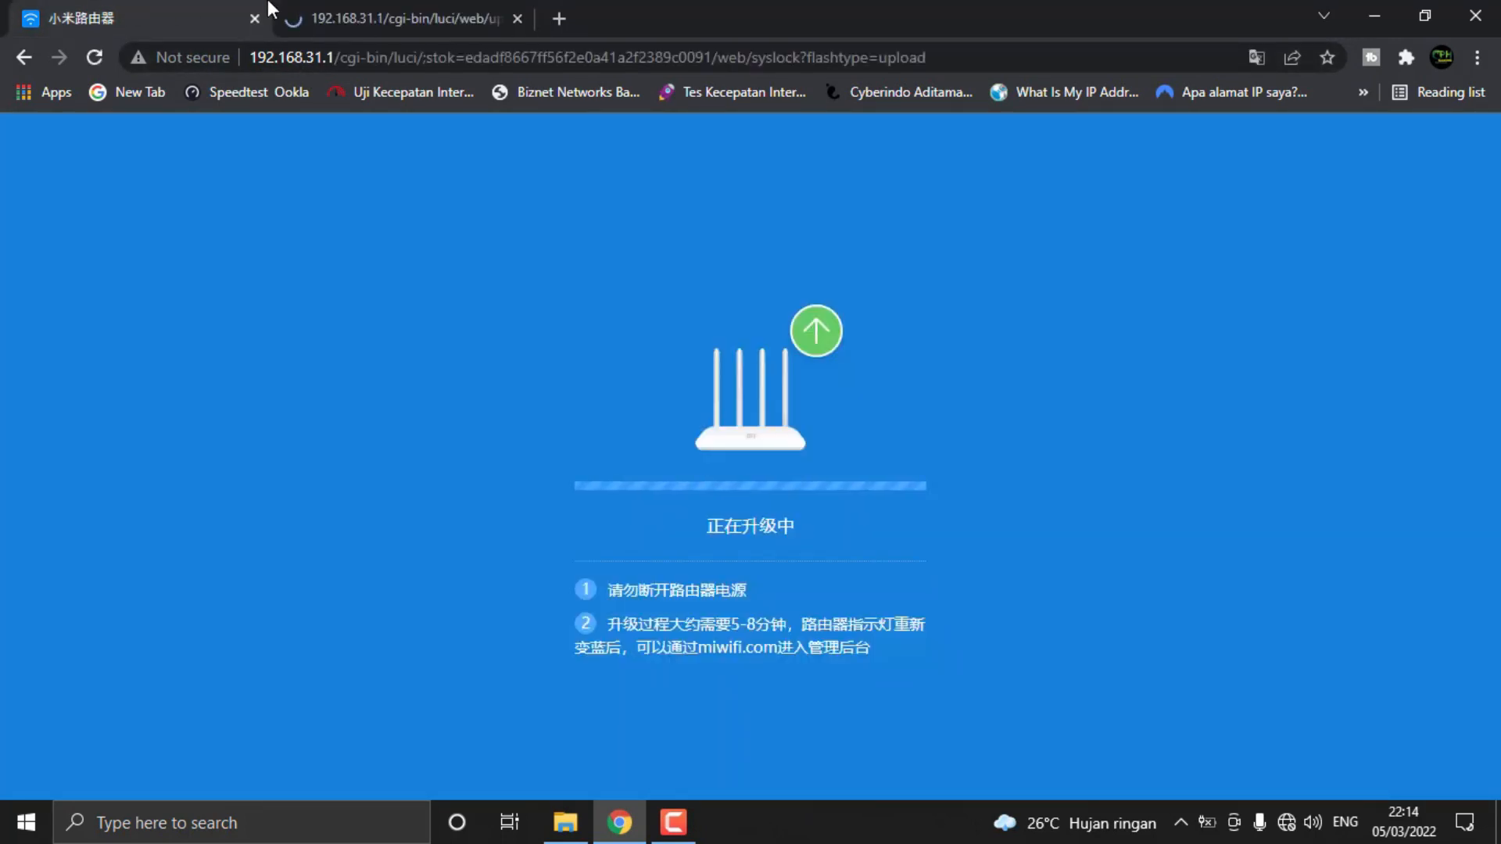
Compare the original firmware upgrade progress page with the newly opened router page
left_click(407, 4)
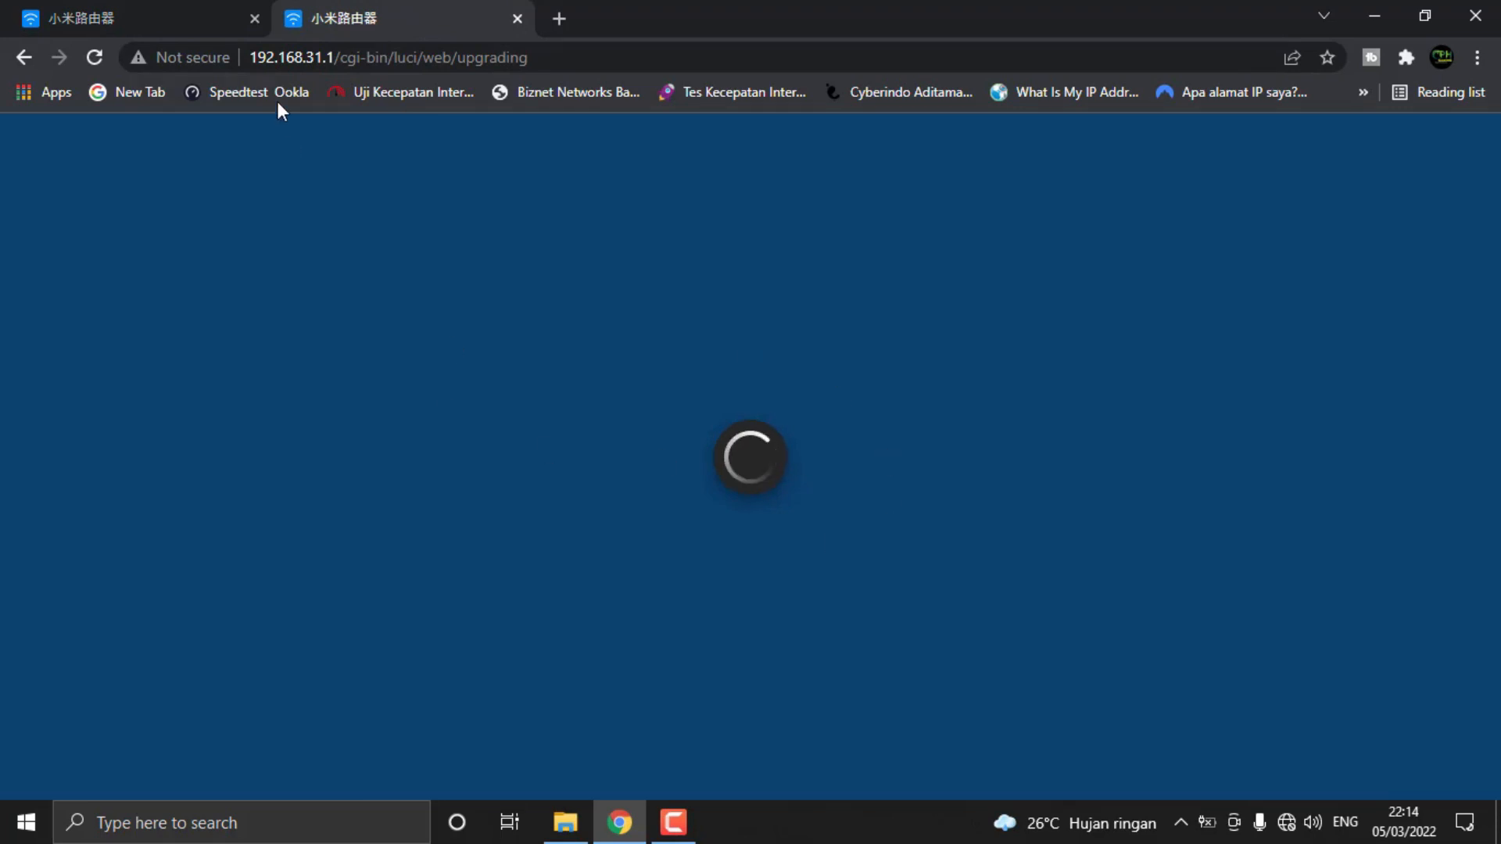
left_click(235, 20)
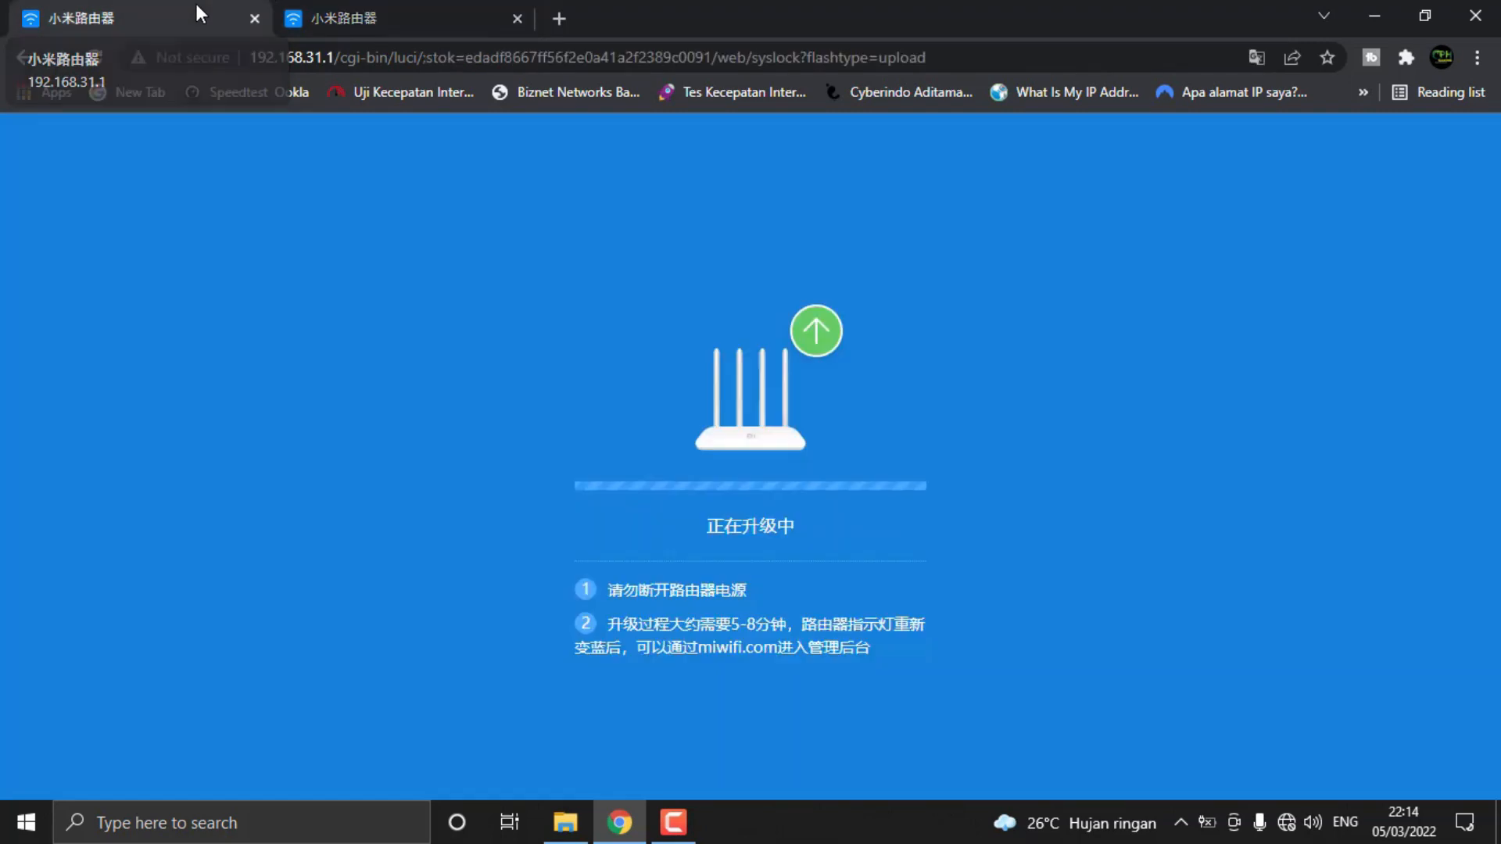
left_click(383, 1)
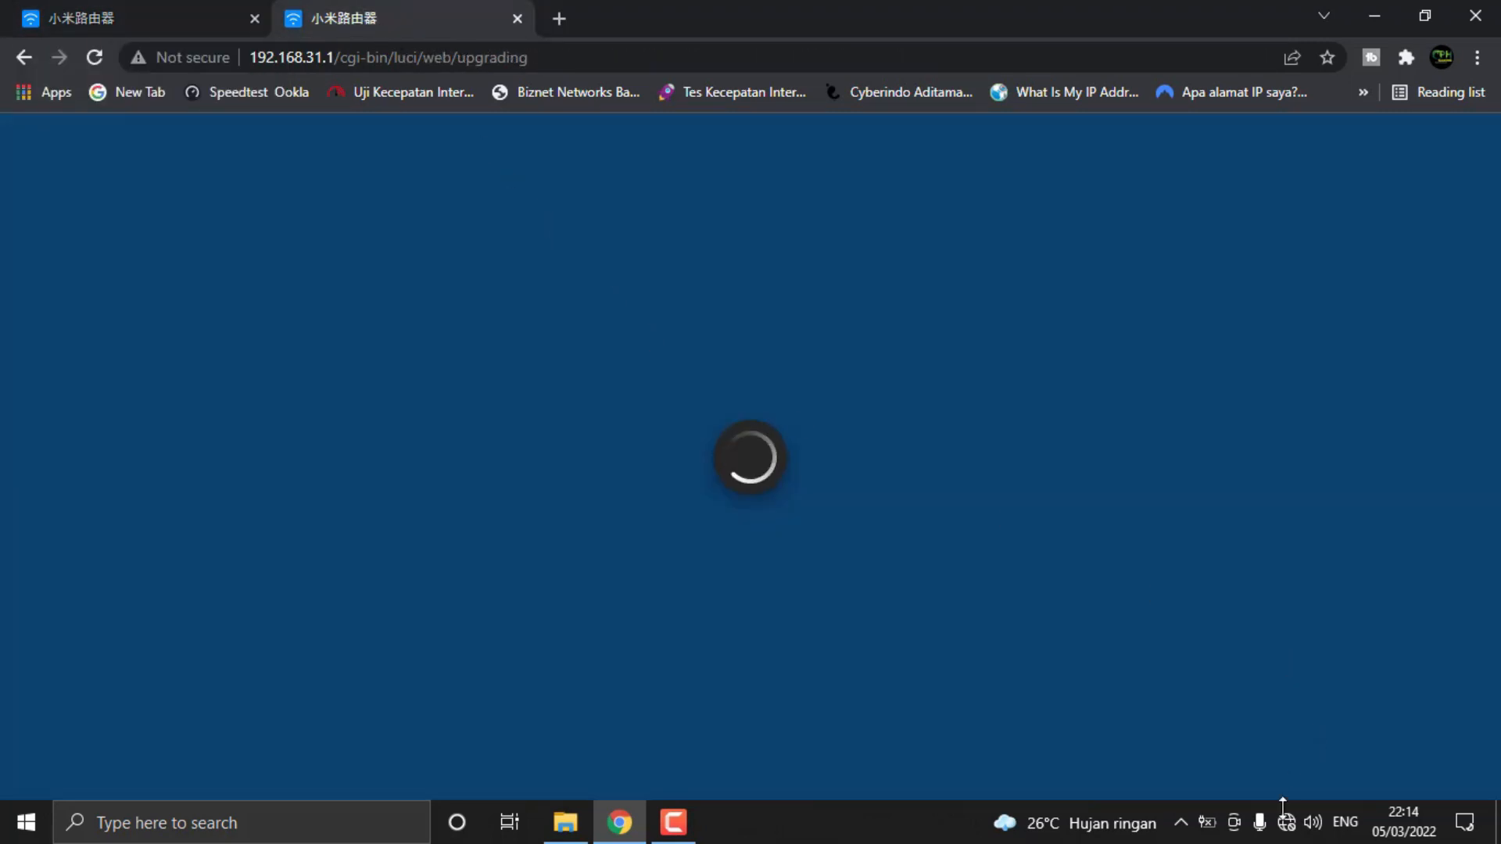
Check the Xiaomi_87FA Wi-Fi connection and highlight the instructions on the original firmware upgrade progress page
left_click(1288, 827)
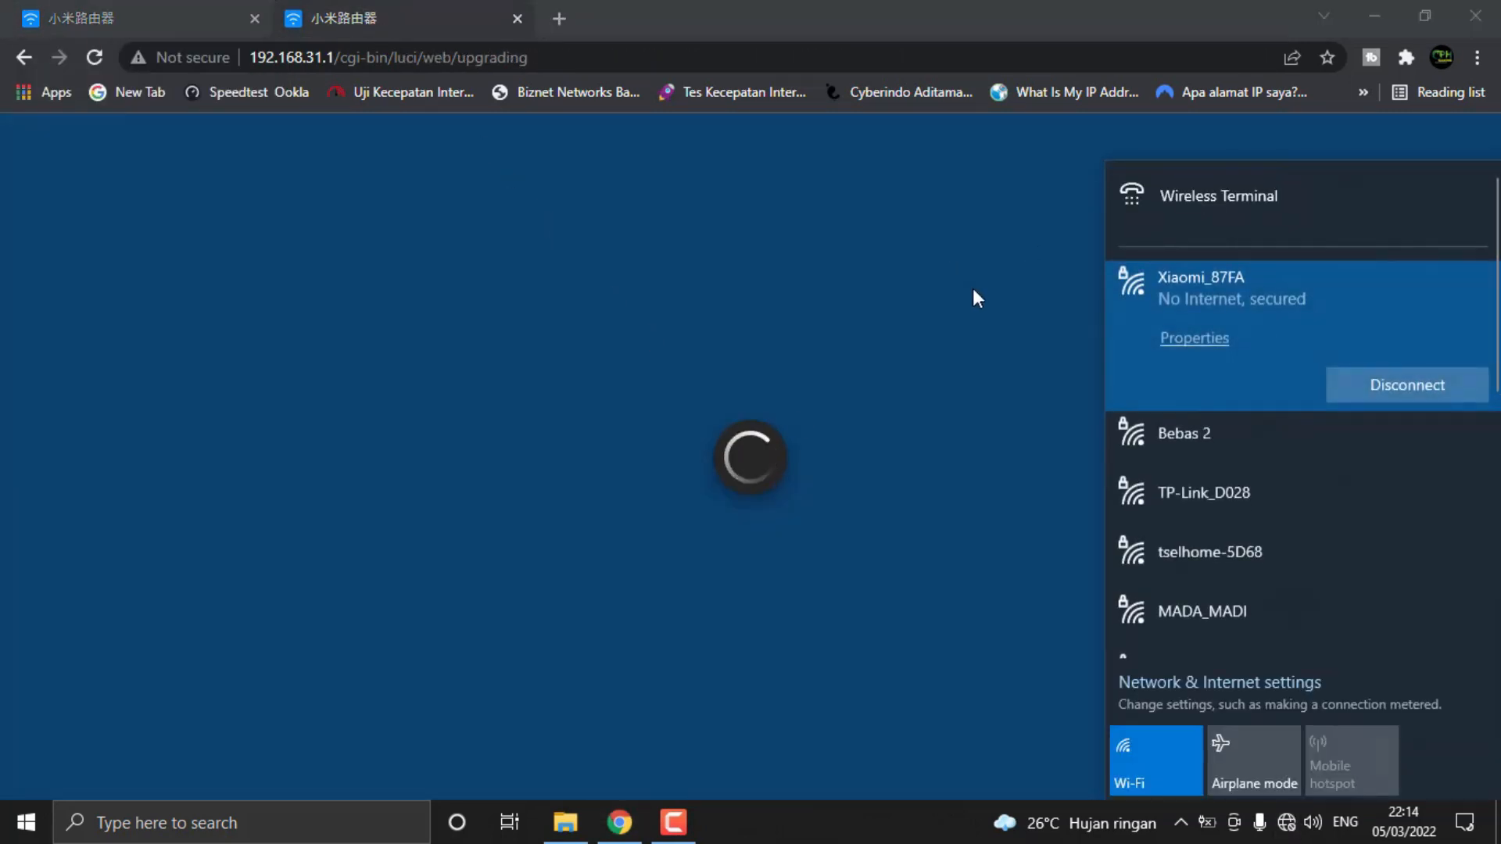
left_click(878, 11)
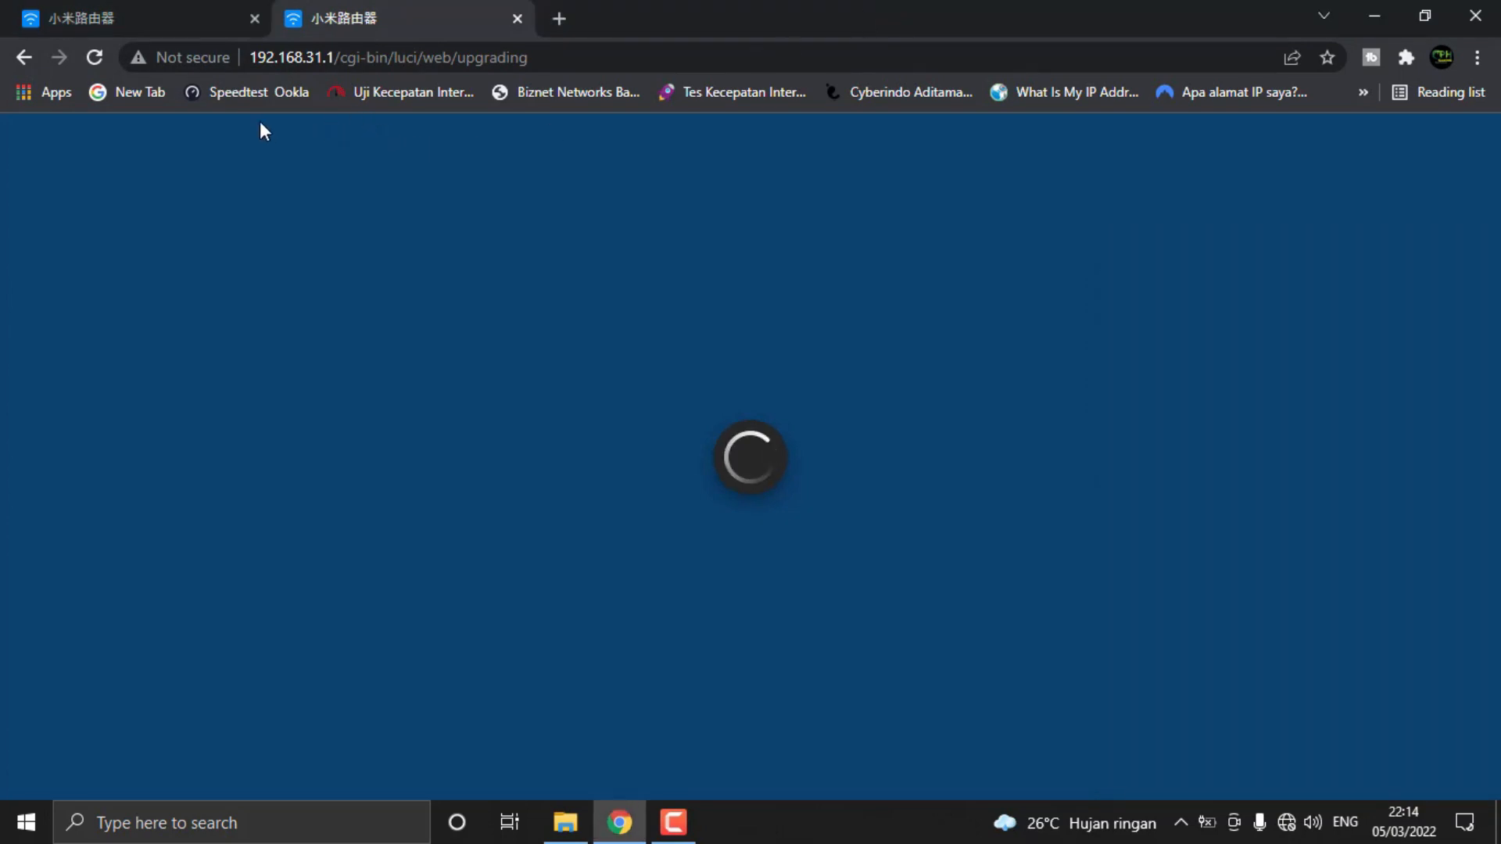
left_click(88, 11)
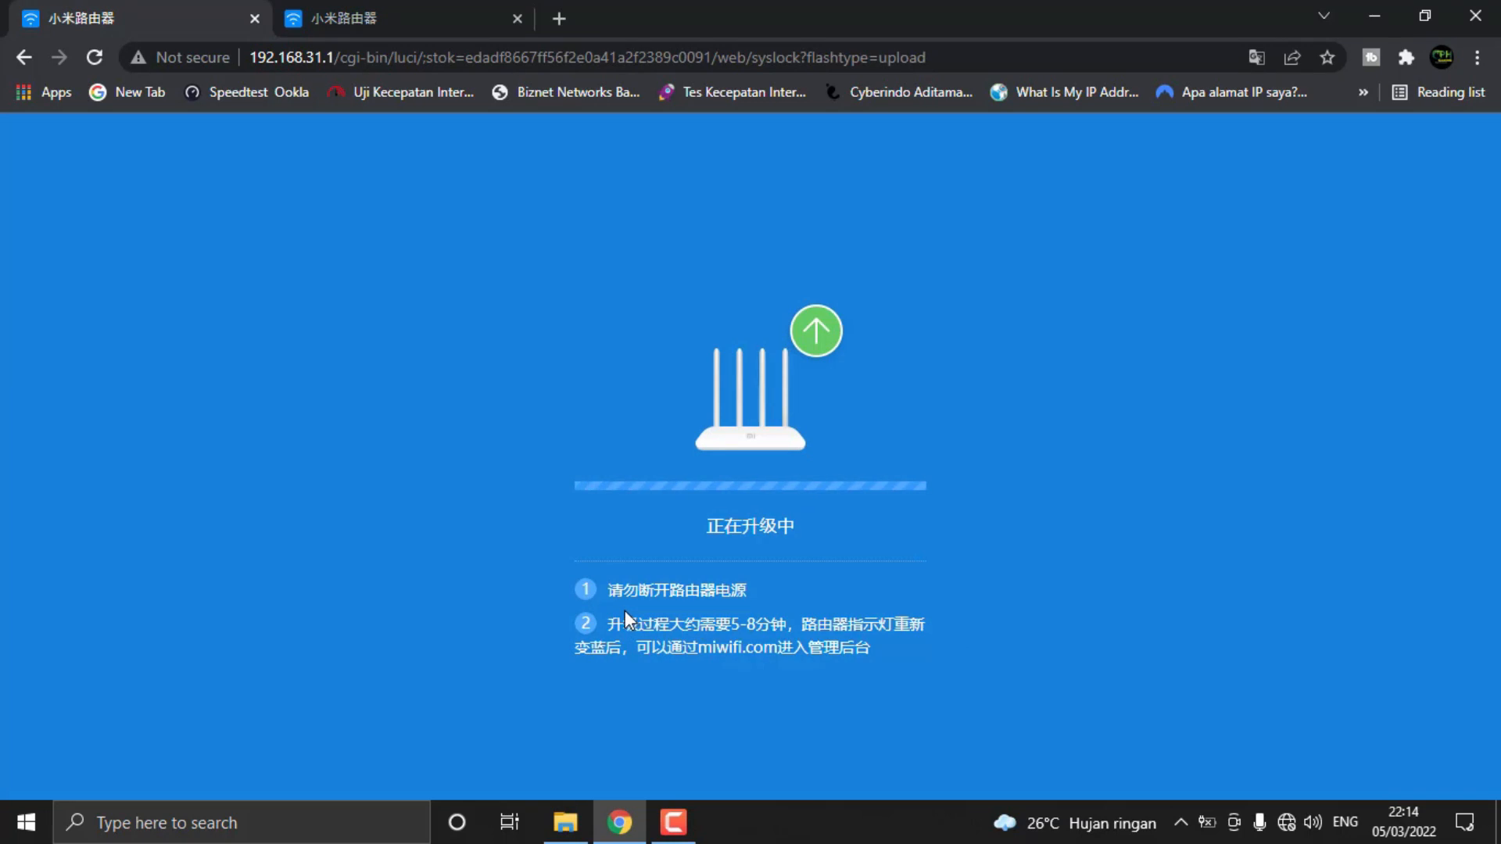
left_click_drag(606, 589, 784, 654)
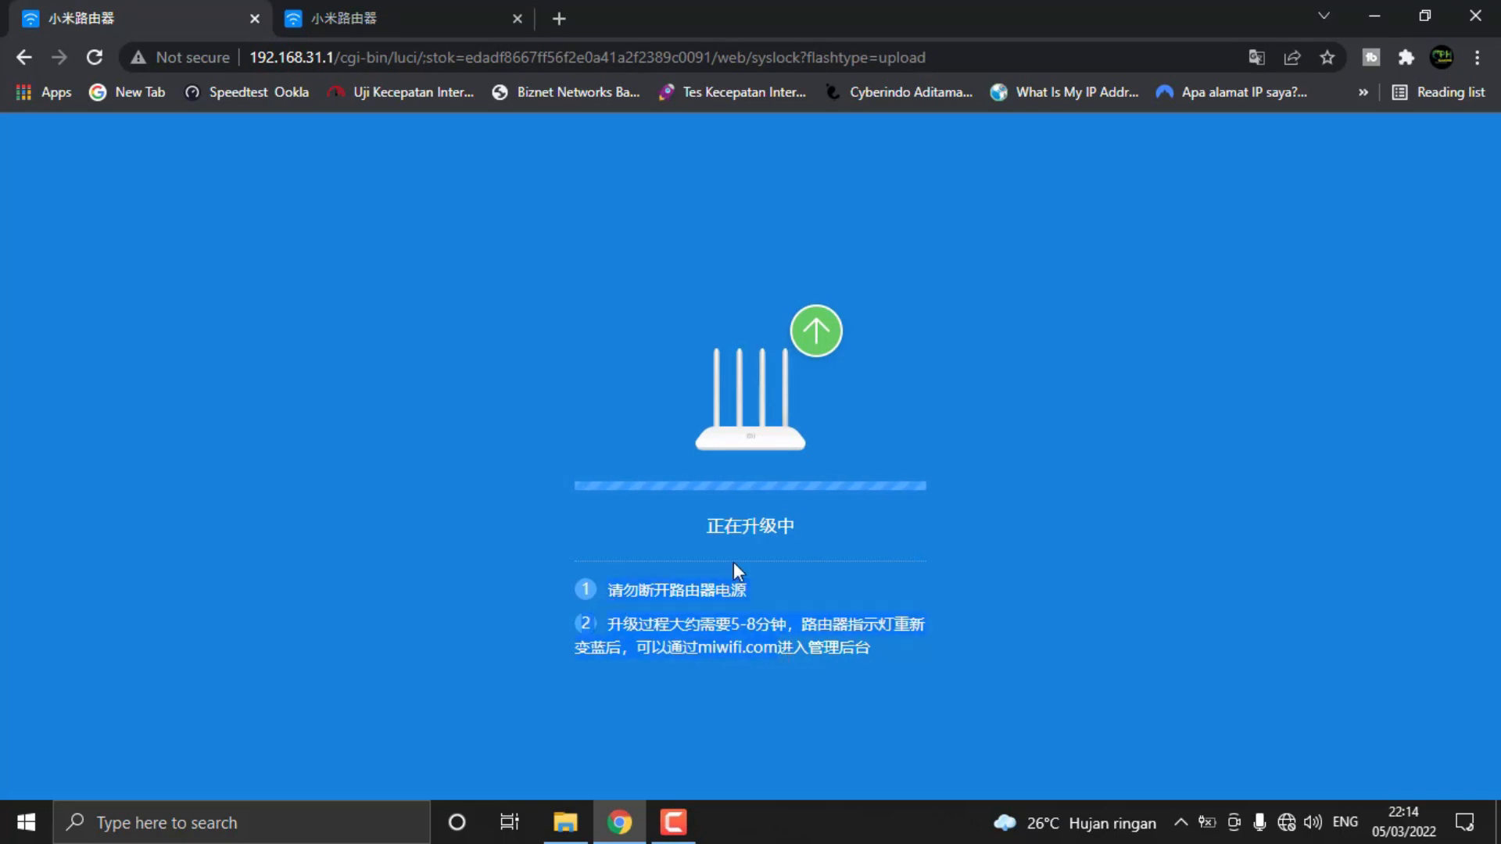
Compare the two router upgrade pages again and reload the 192.168.31.1 page in the second tab
left_click(386, 30)
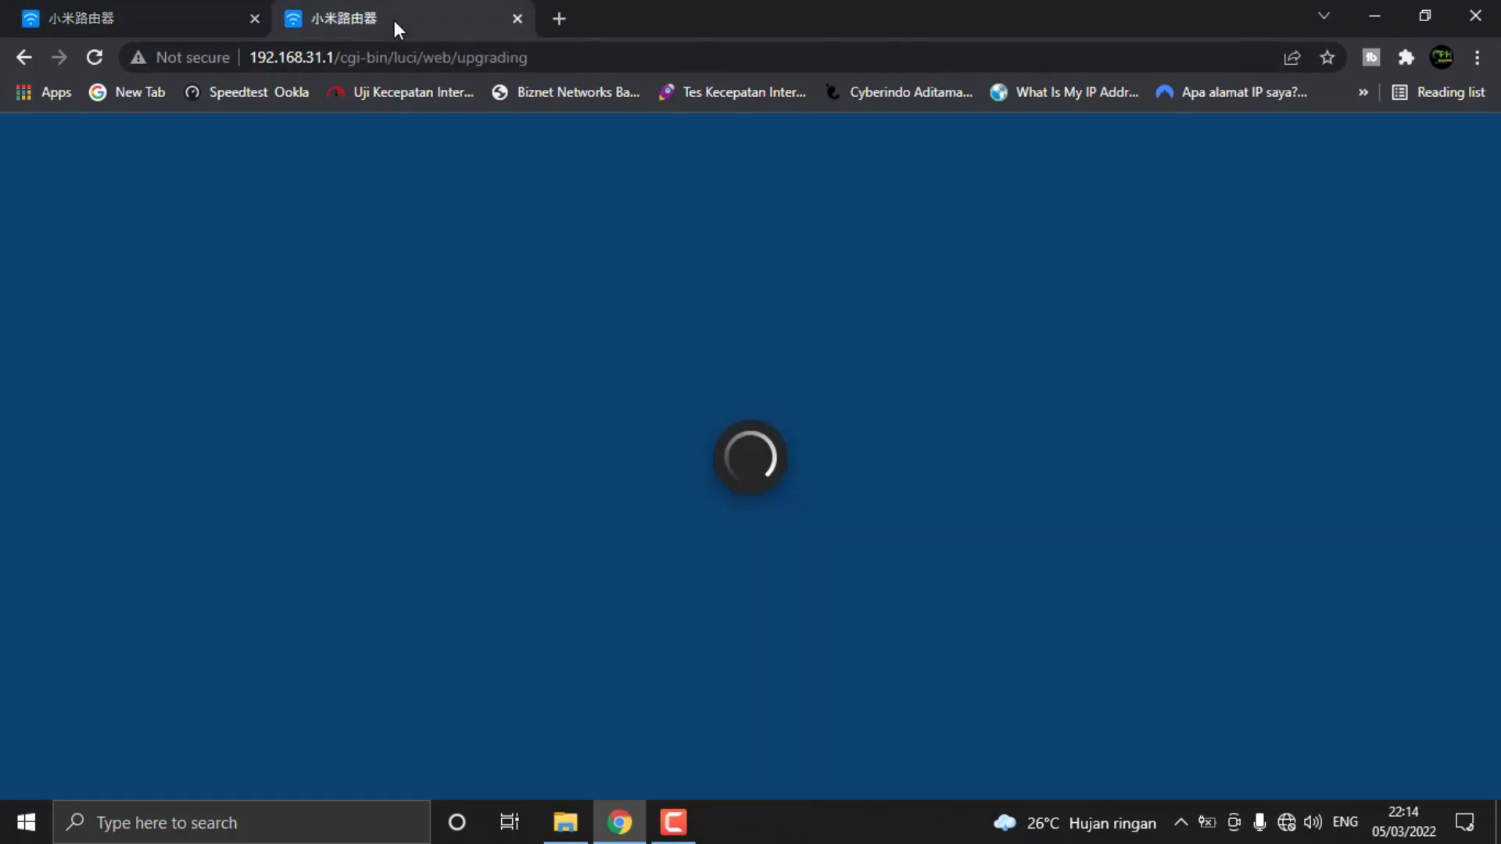
left_click(133, 17)
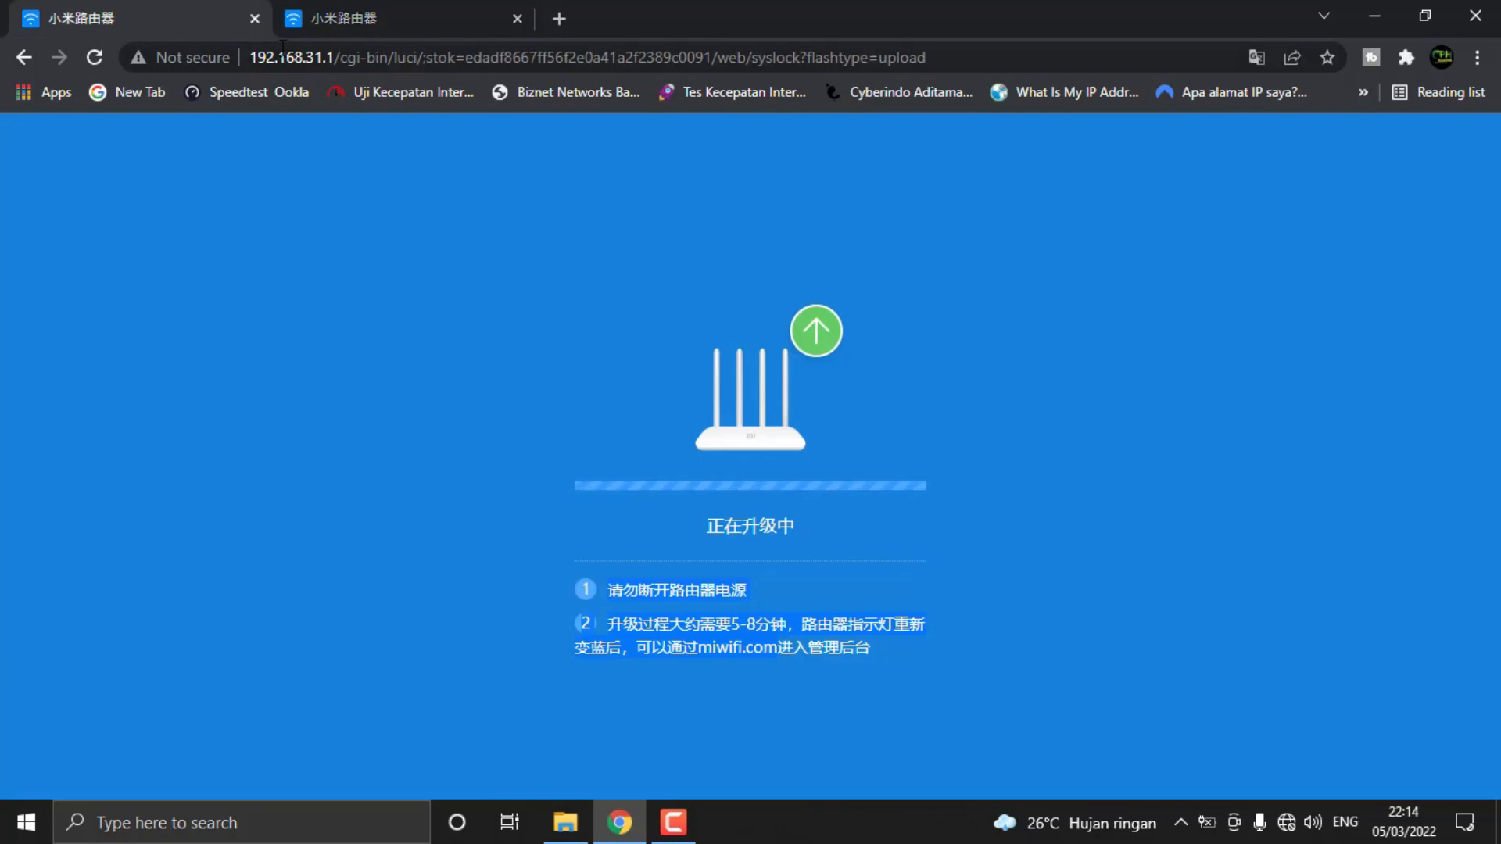
left_click(320, 18)
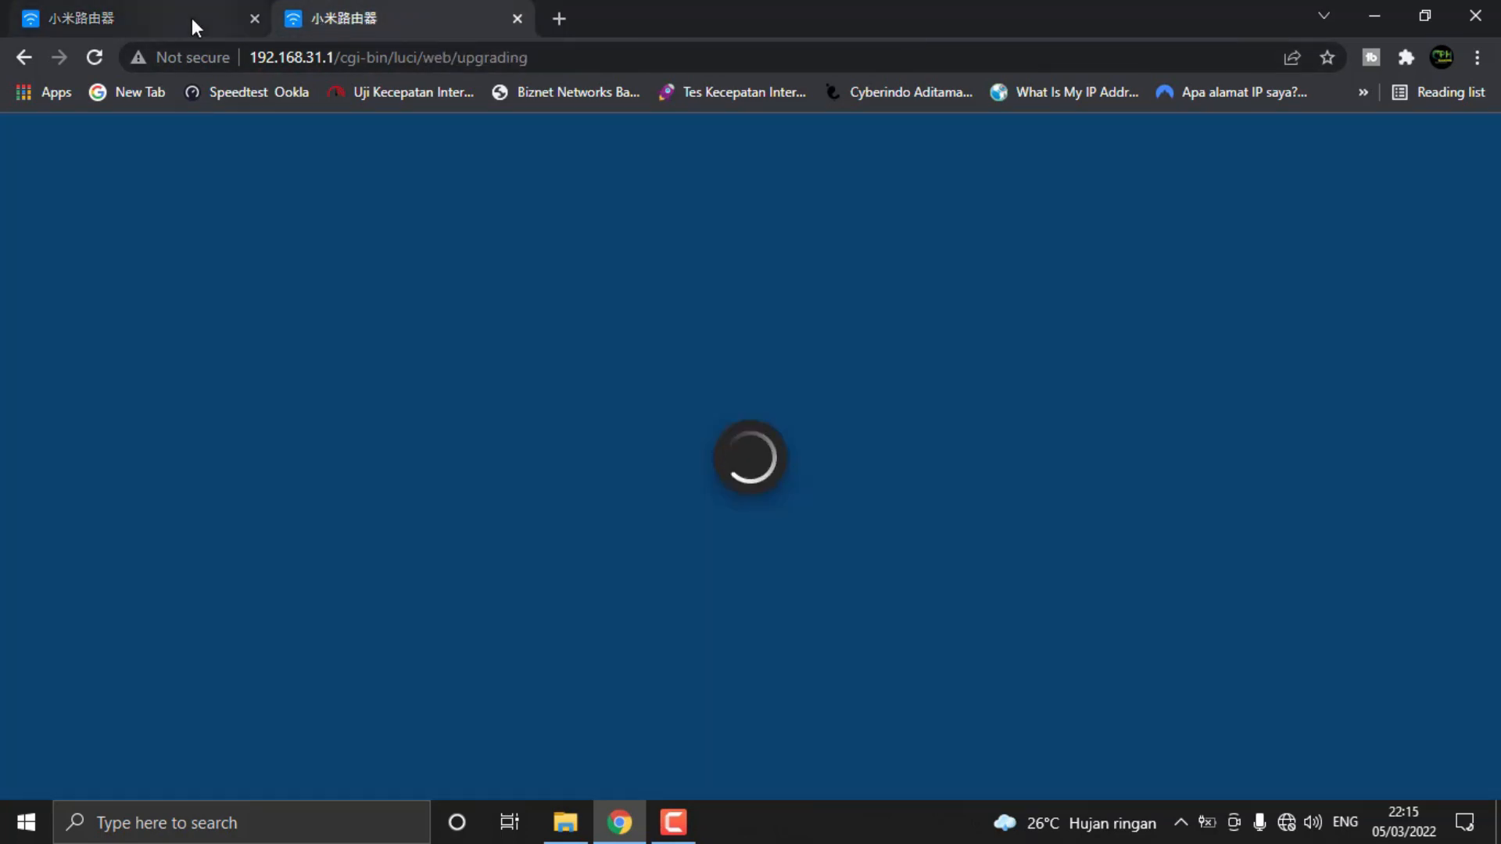
left_click(156, 11)
left_click(403, 8)
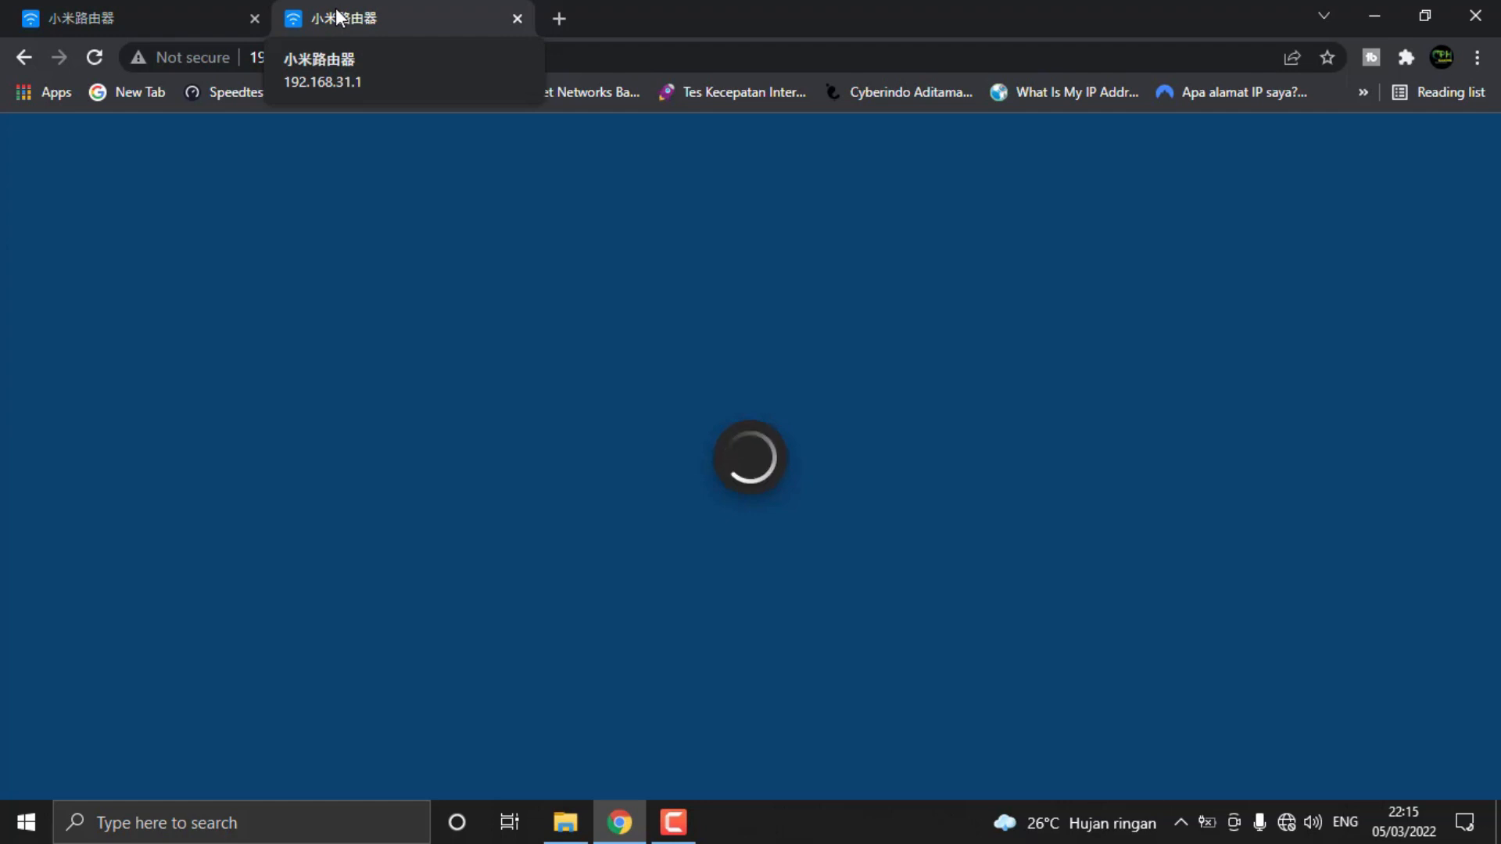
left_click(94, 57)
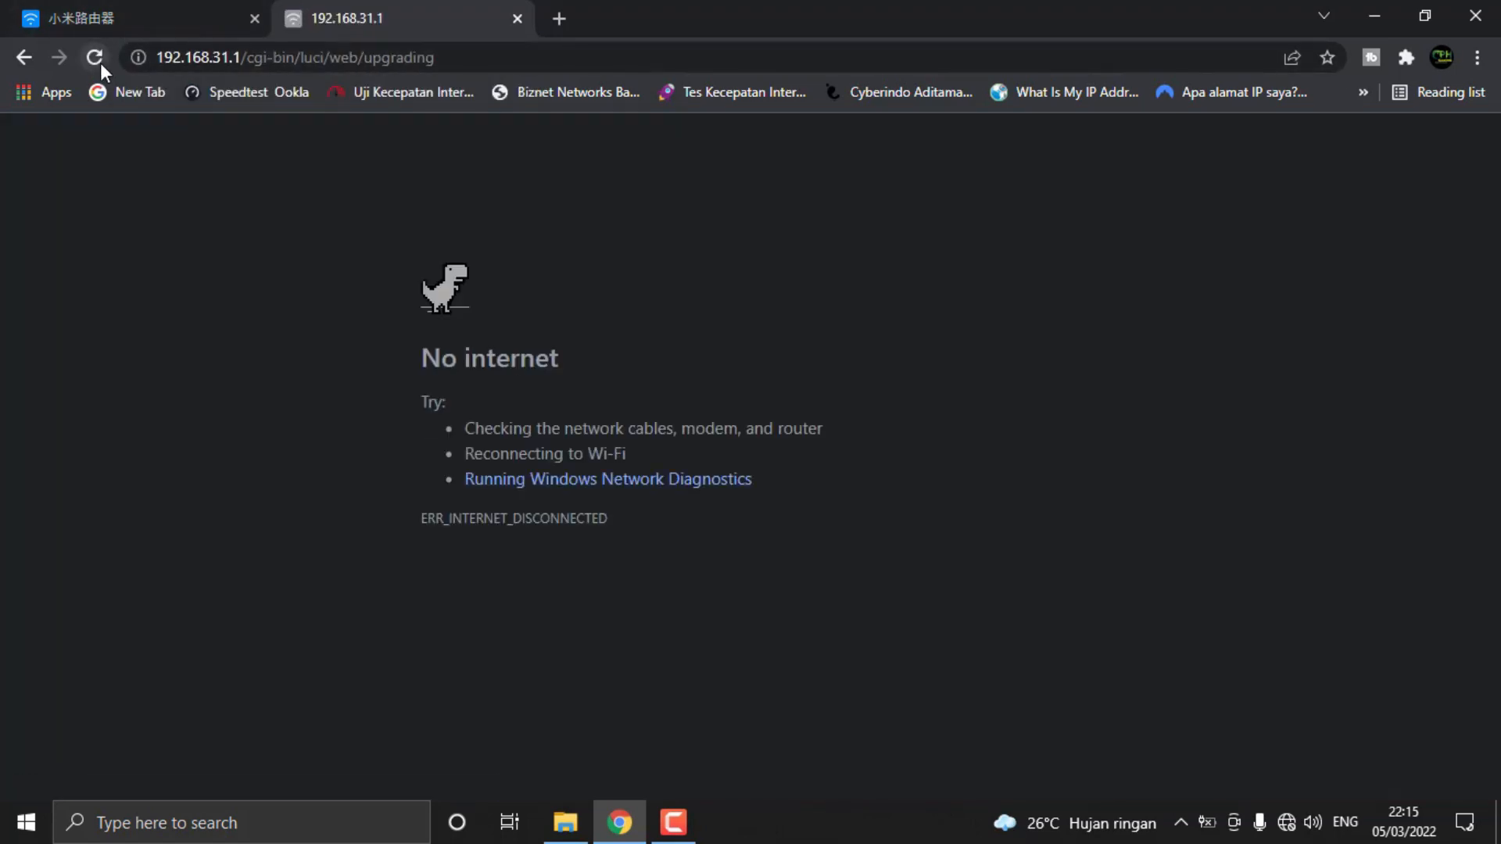
Look through the available Wi-Fi networks for the router's Xiaomi_87FA network
left_click(1285, 822)
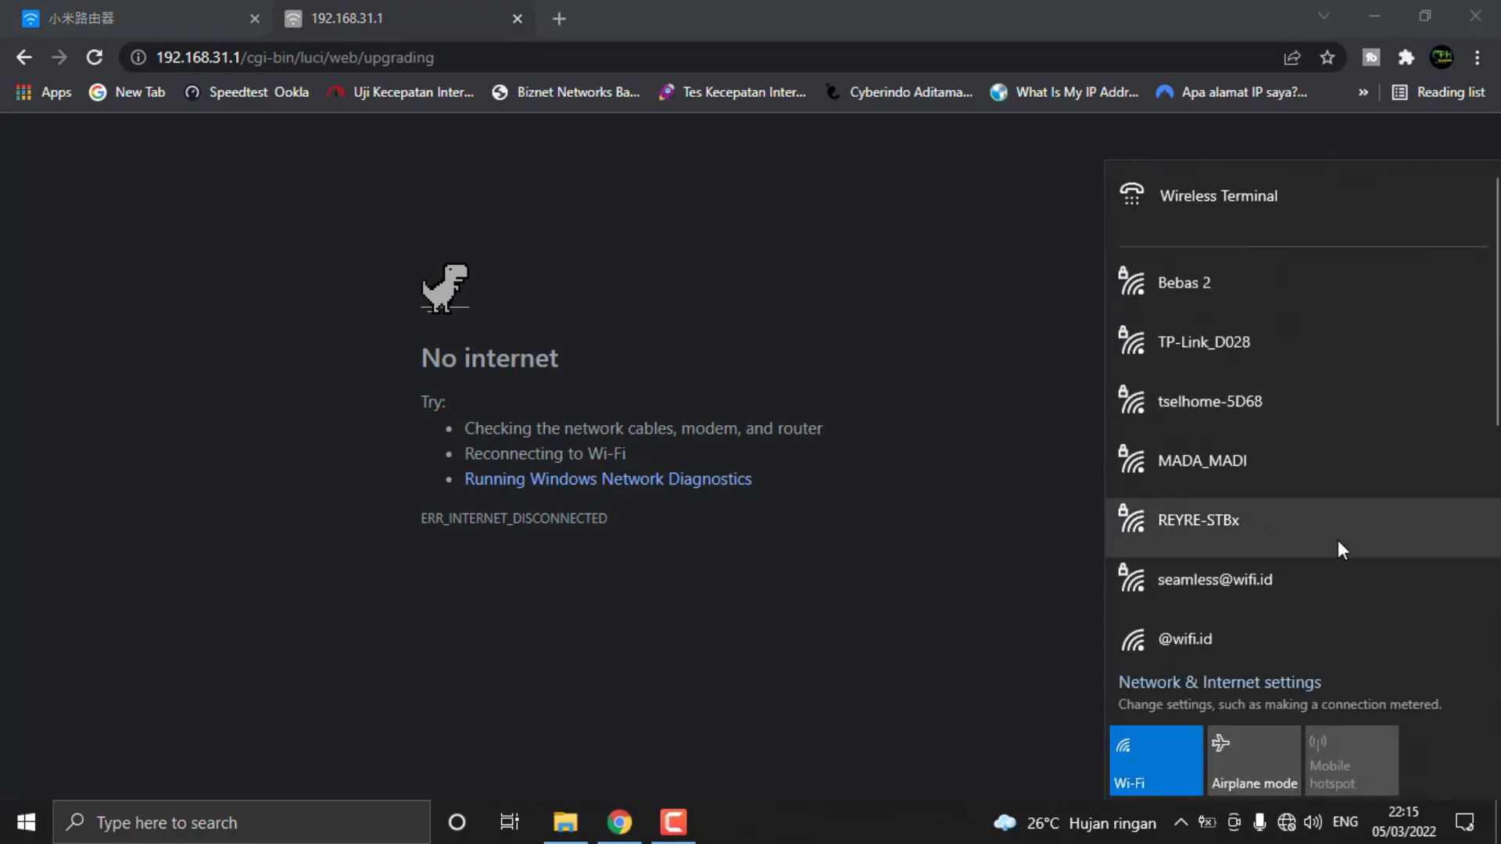
scroll(1333, 543, "down", 5)
scroll(1325, 544, "up", 5)
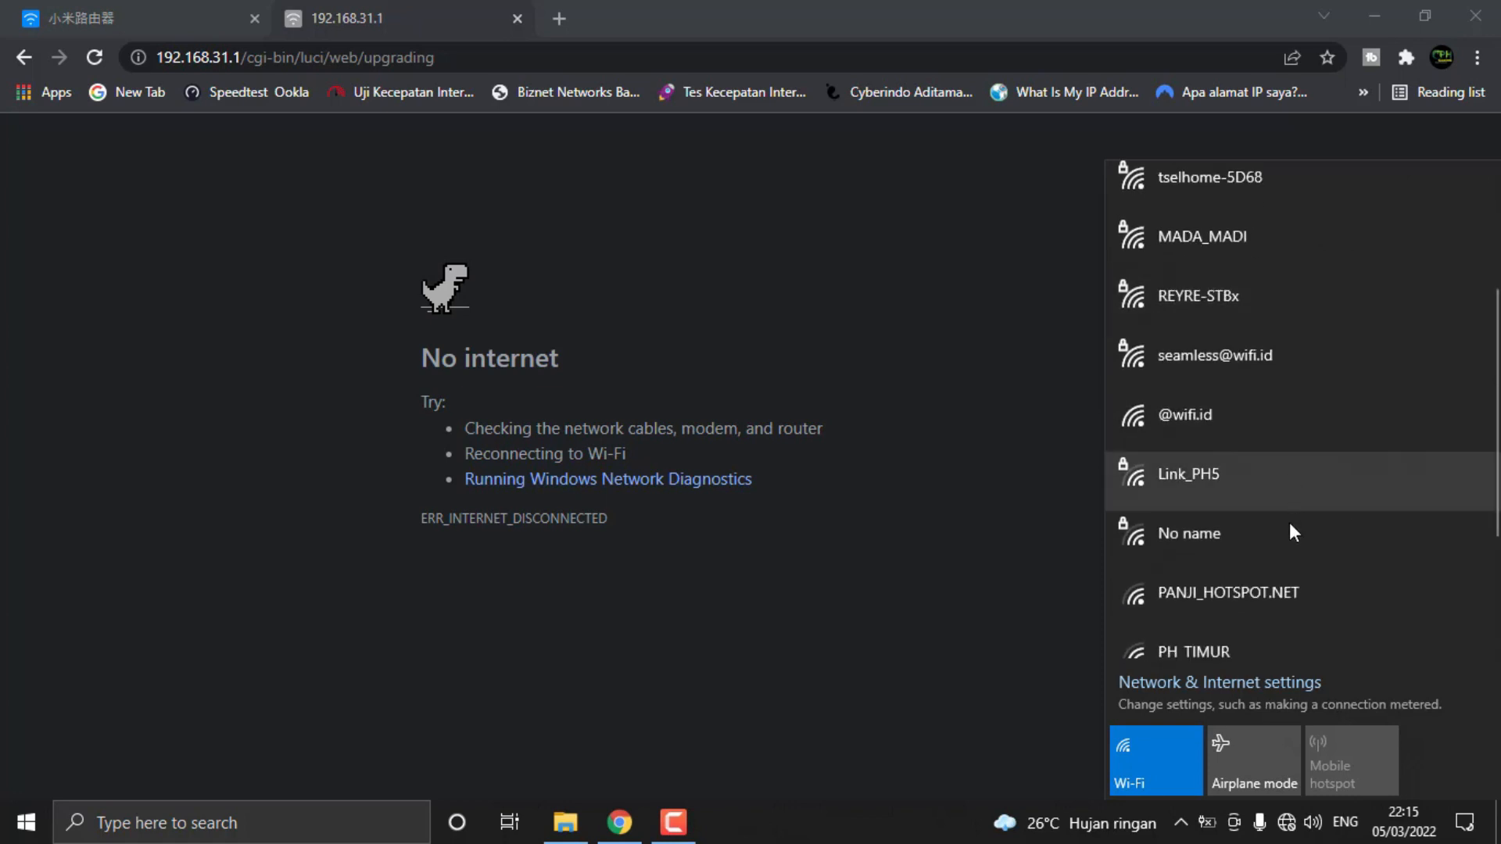
scroll(1281, 536, "down", 3)
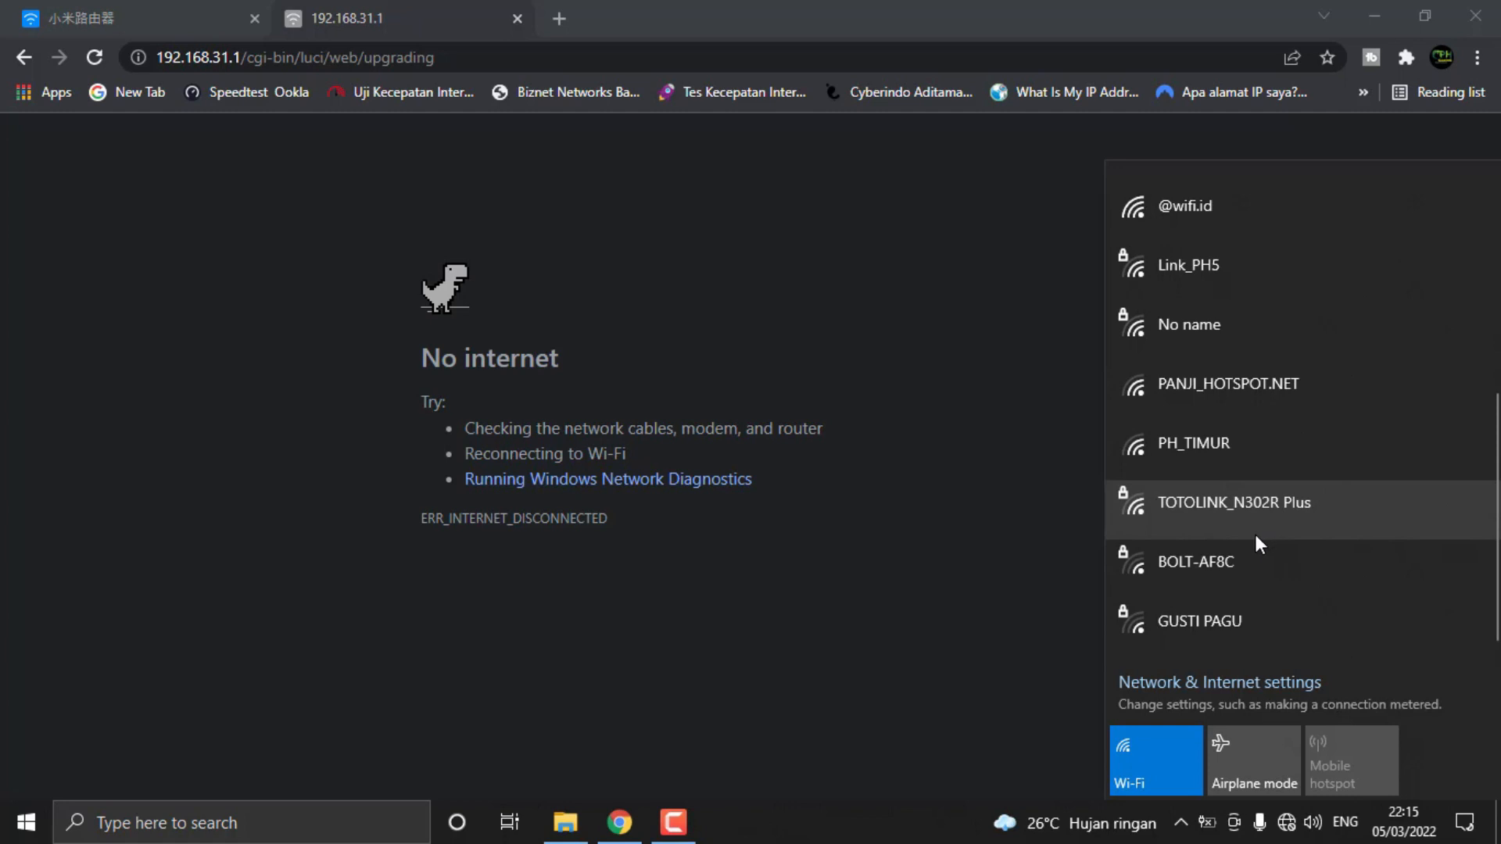
scroll(1249, 513, "up", 5)
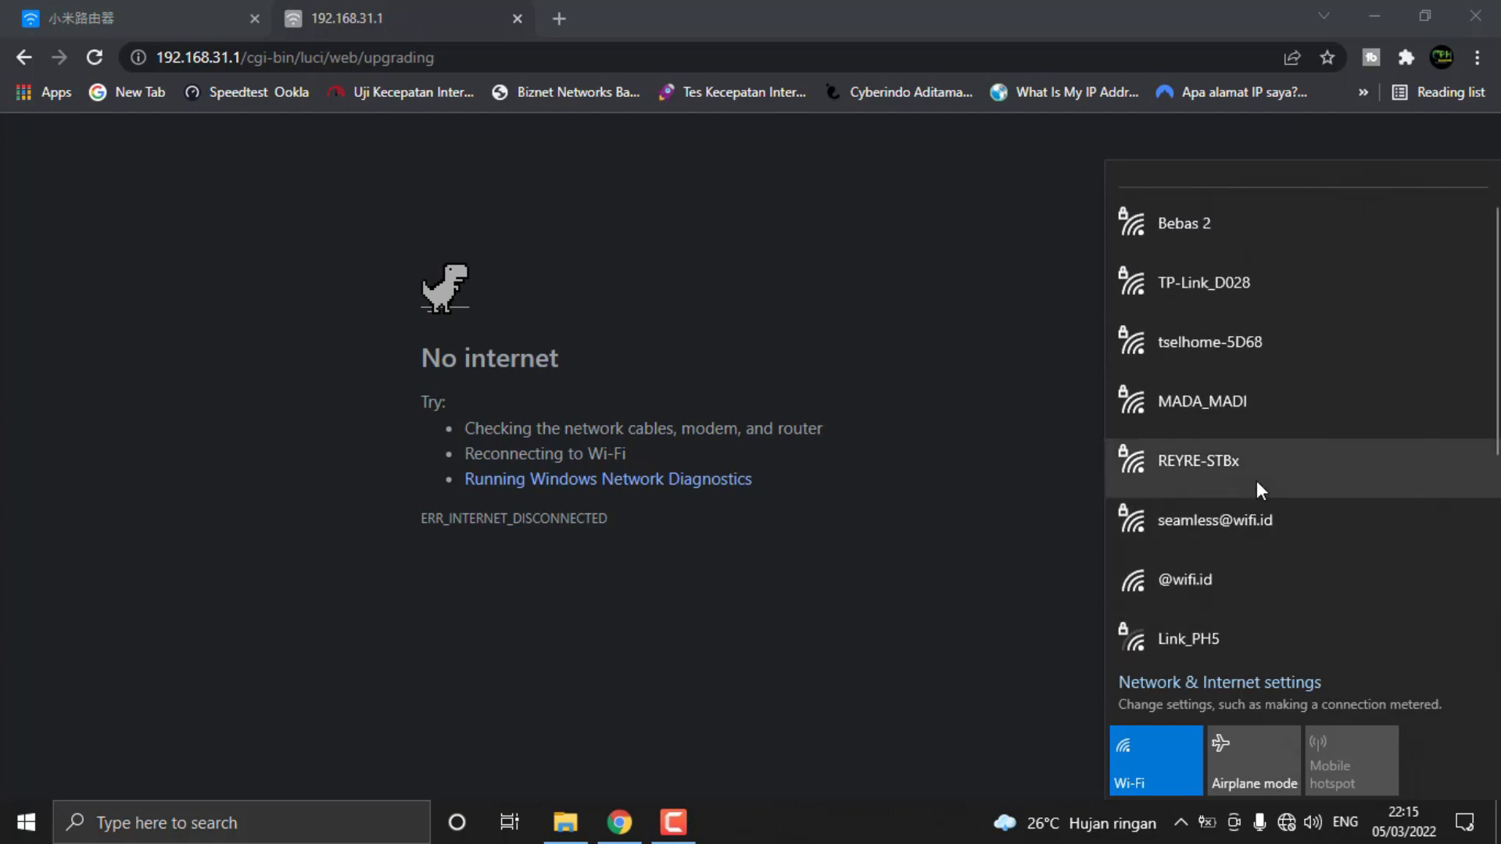
scroll(1256, 482, "down", 5)
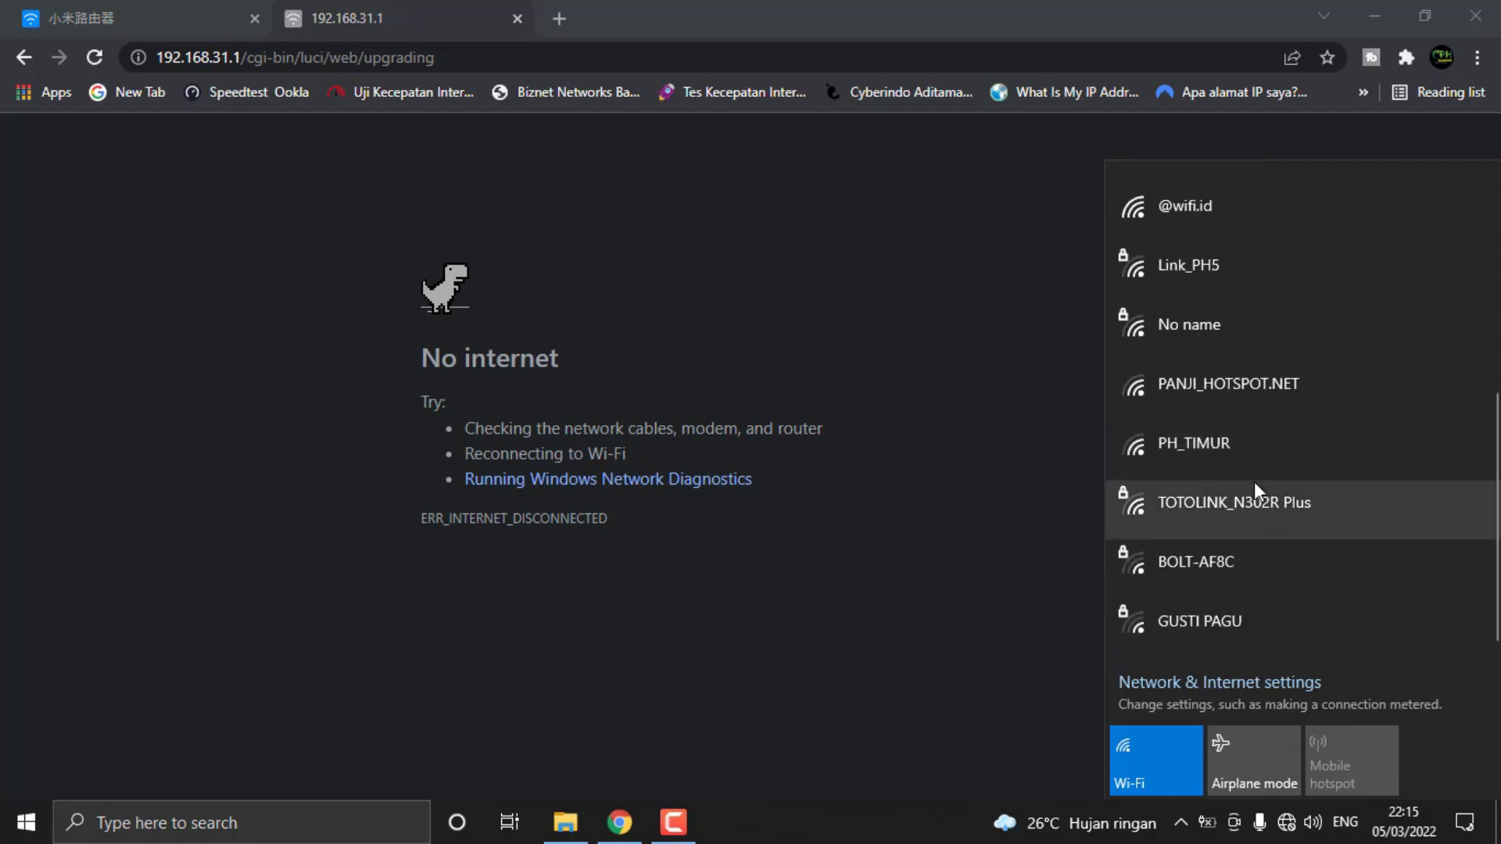
Reopen the Wi-Fi network list to refresh it and search it again for the Xiaomi router's network
left_click(1286, 820)
left_click(1285, 821)
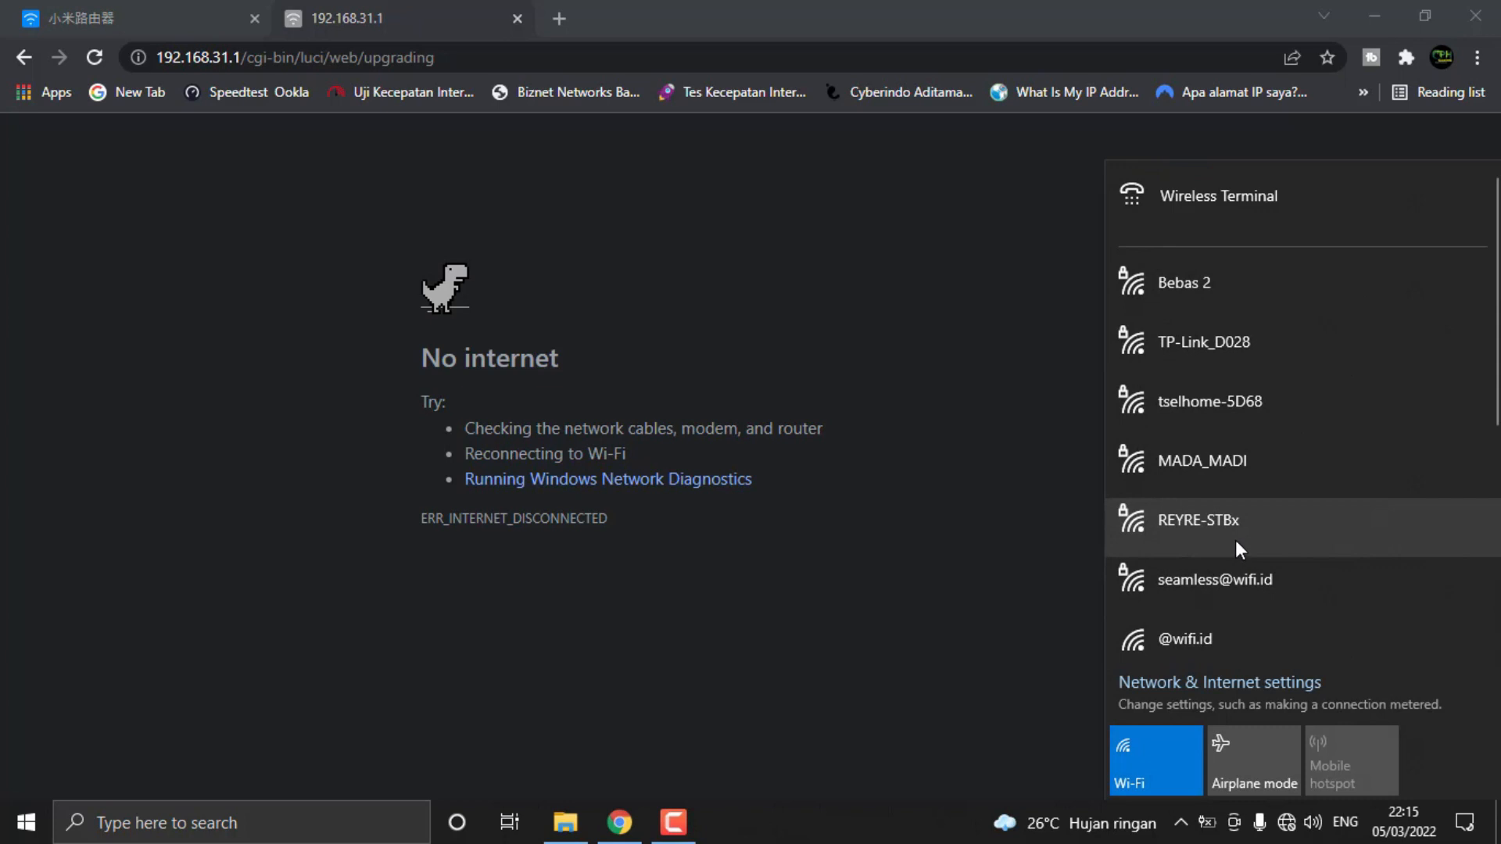
scroll(1273, 491, "down", 5)
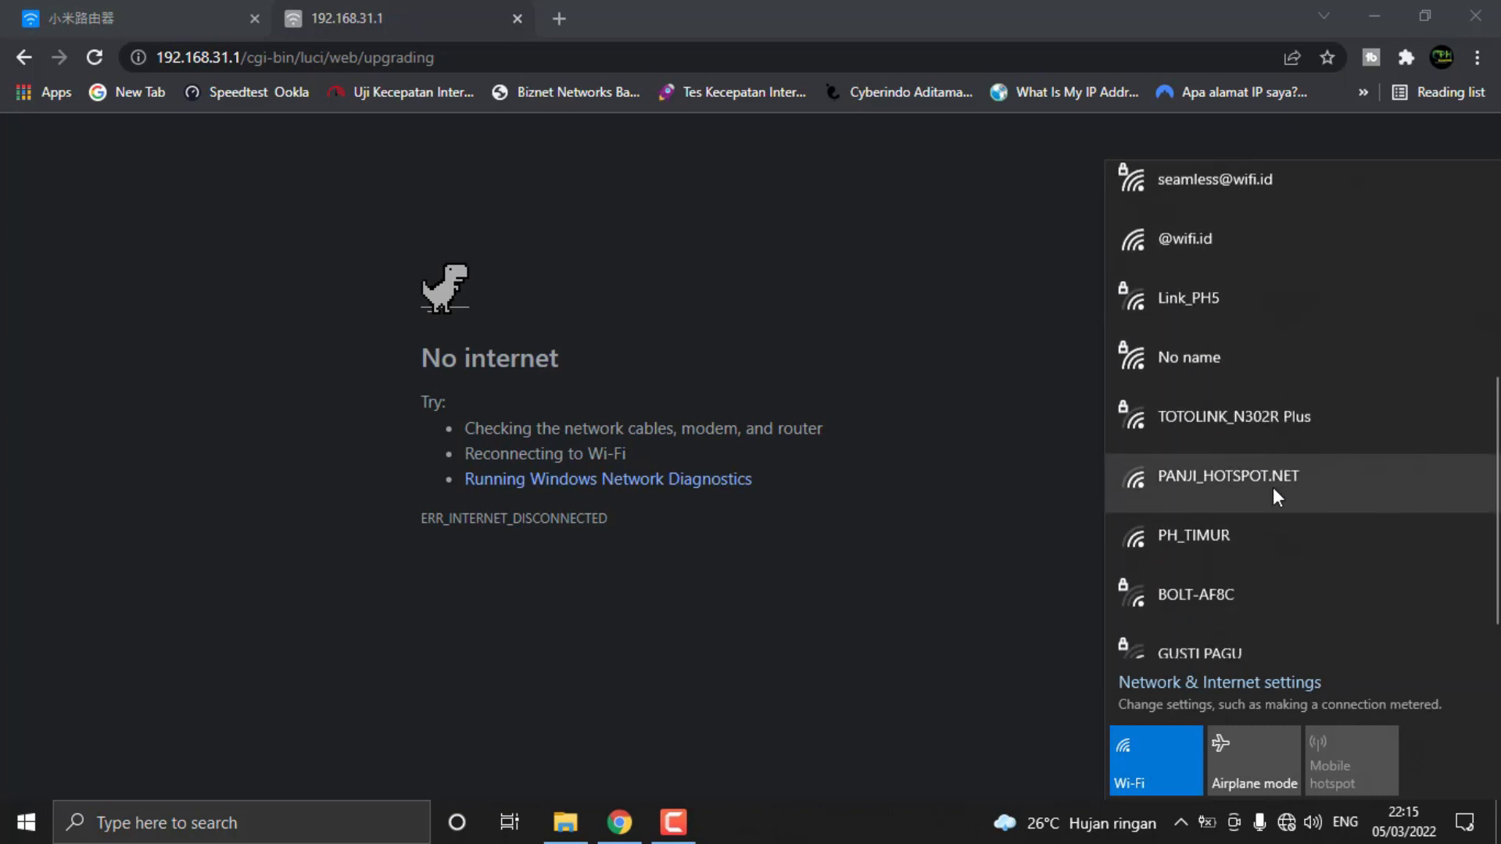
scroll(1272, 490, "up", 8)
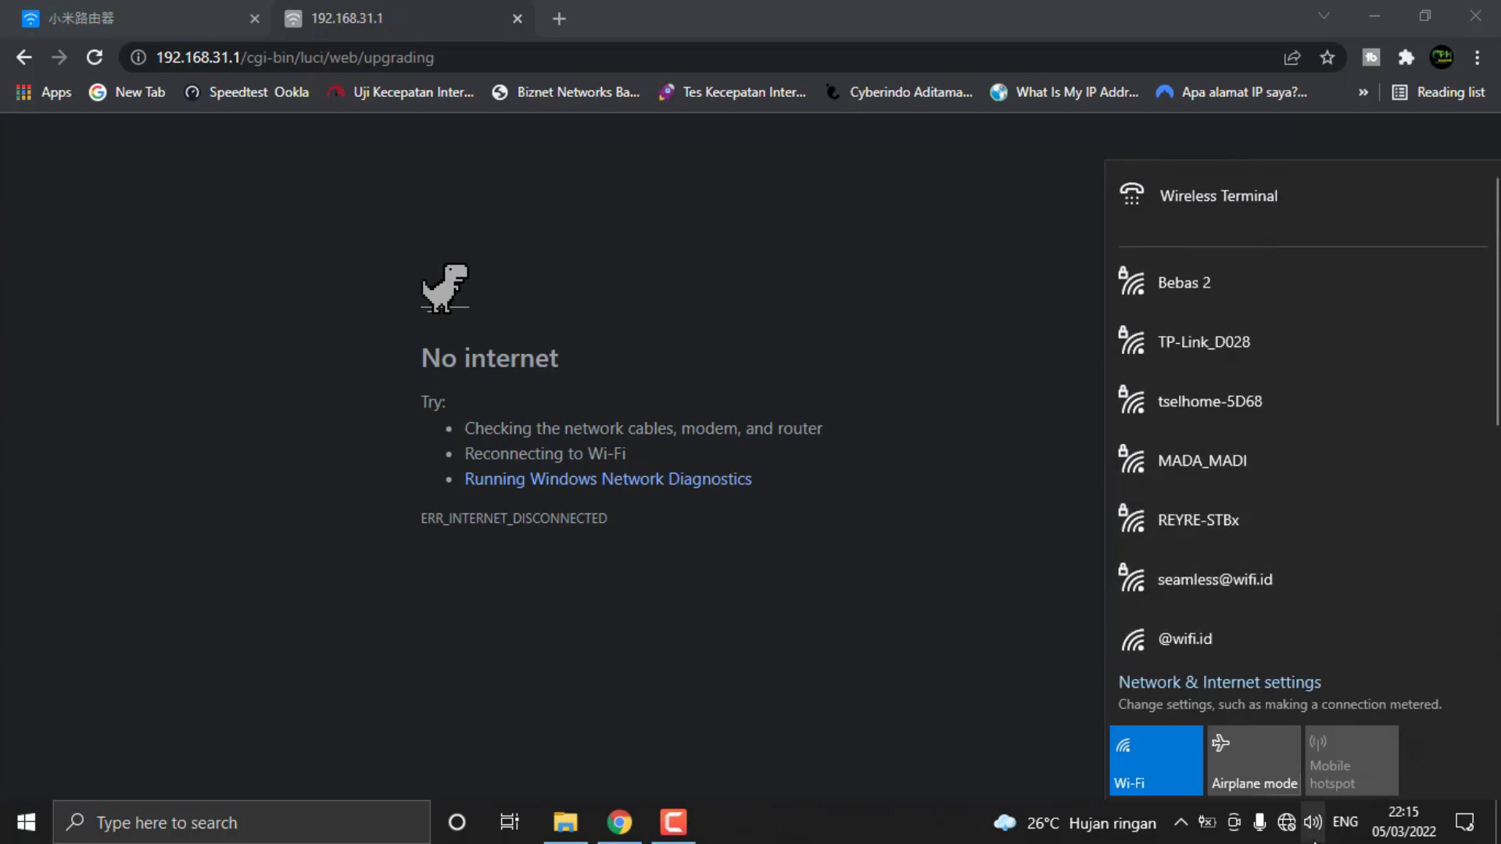
left_click(1298, 820)
left_click(1300, 821)
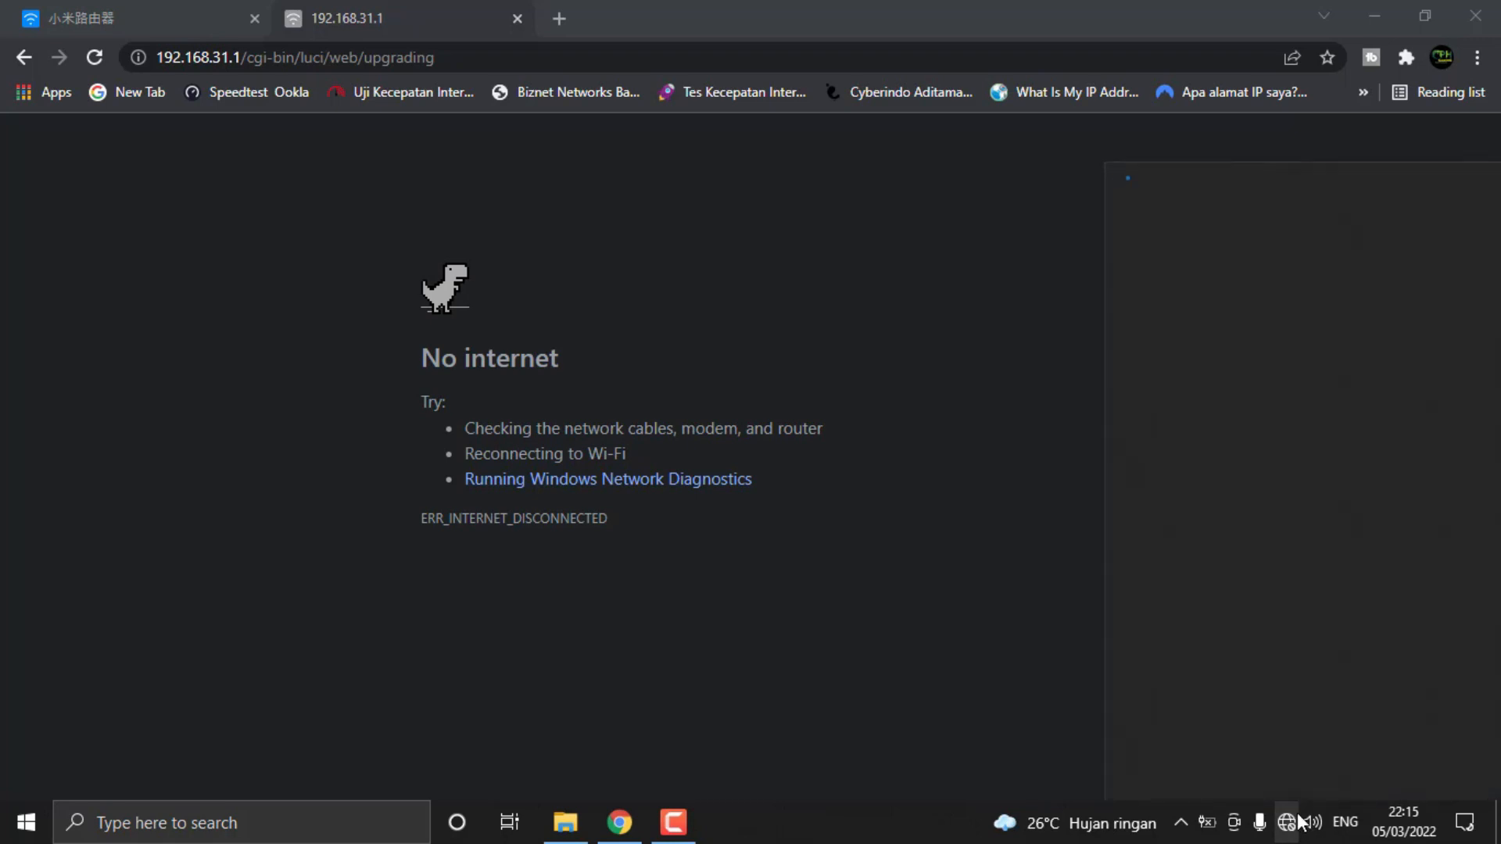
scroll(1187, 312, "down", 10)
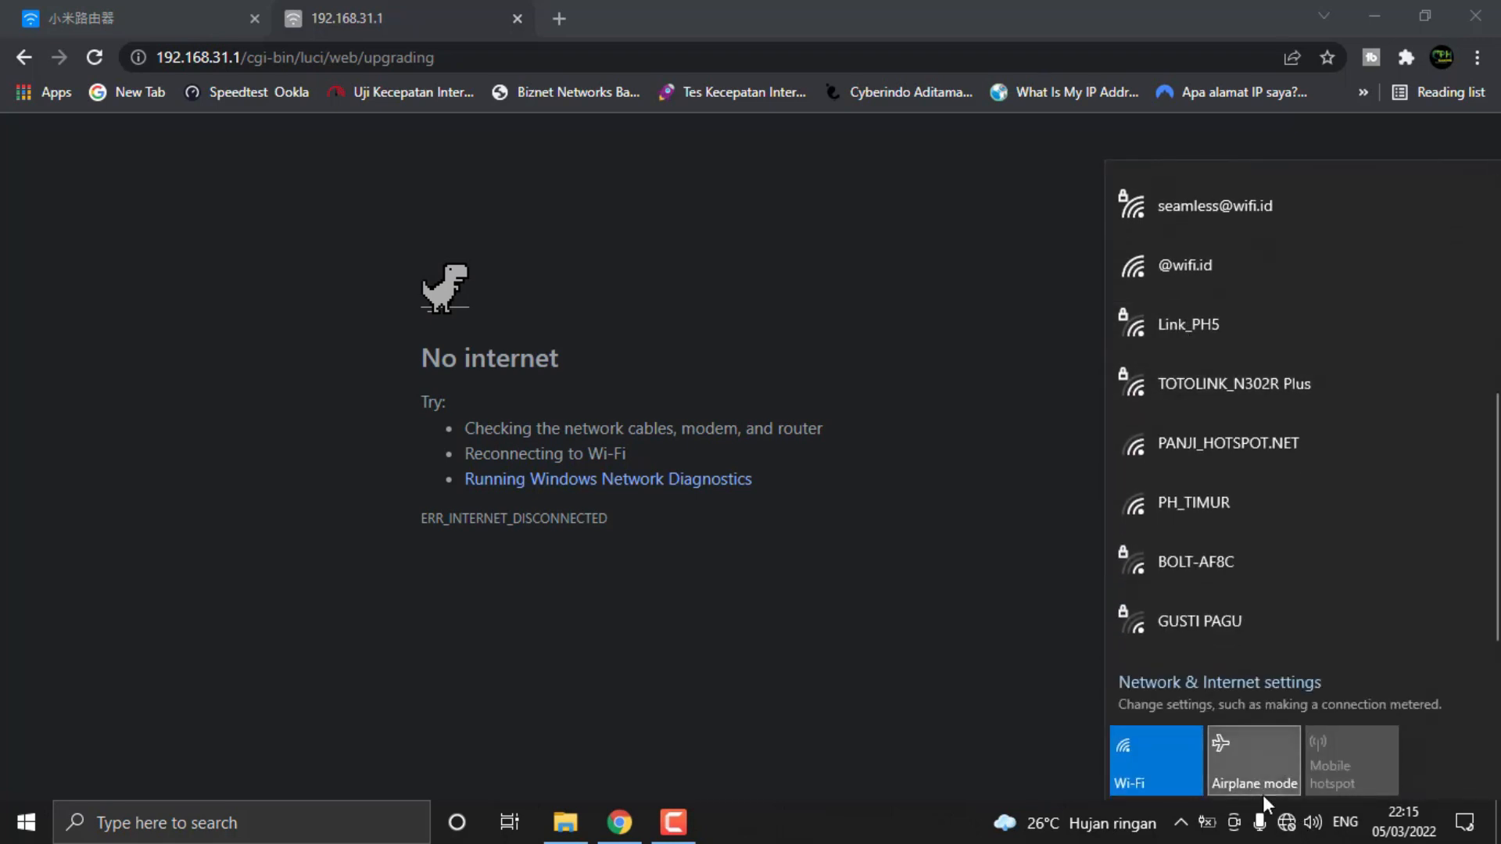
left_click(1286, 821)
Return to the original upgrade progress page and look for the router's network among the available Wi-Fi networks
left_click(86, 17)
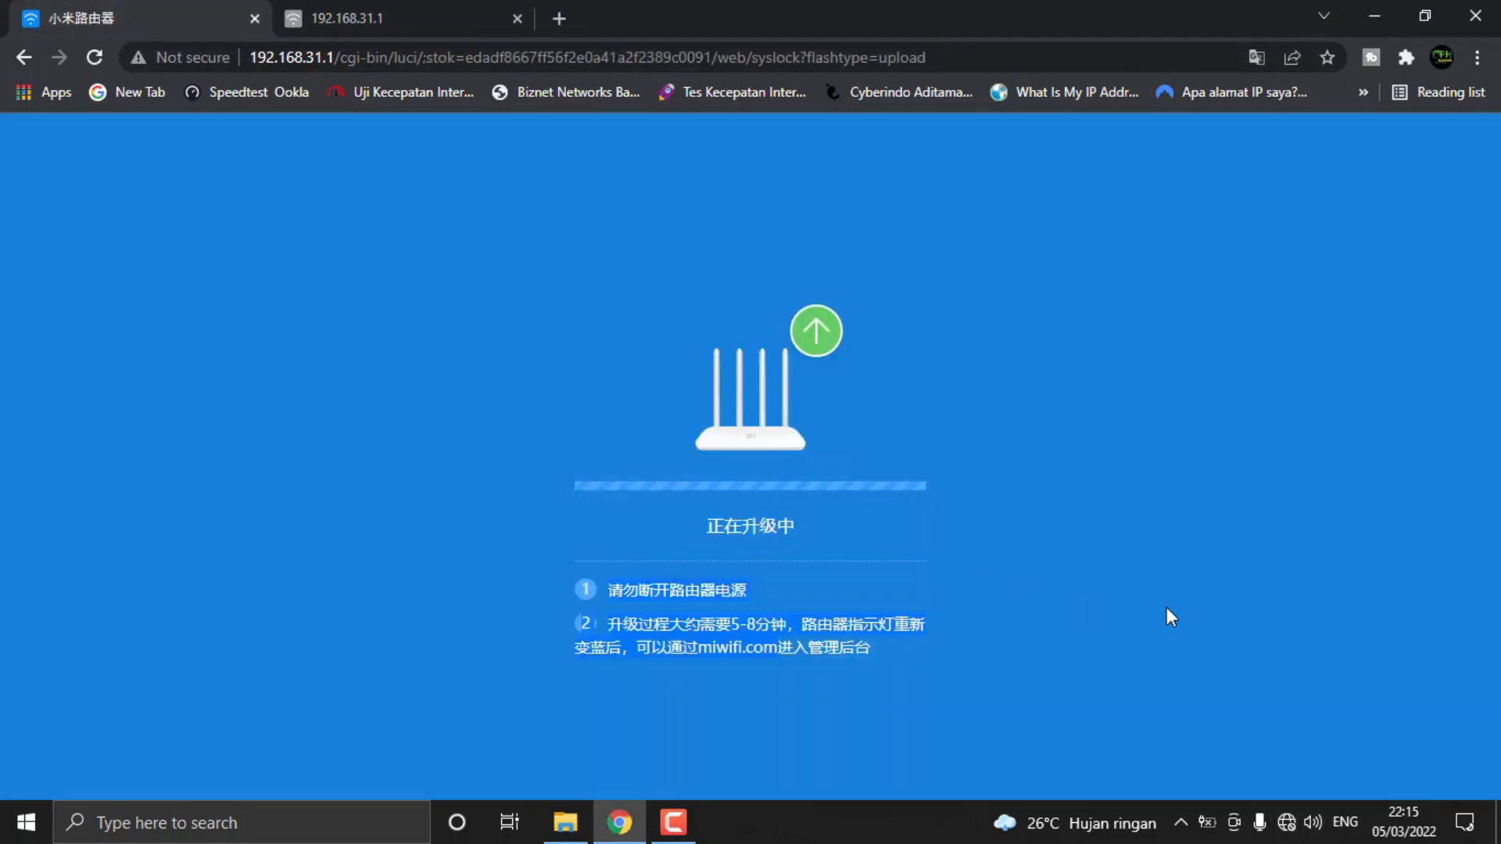
left_click(1278, 831)
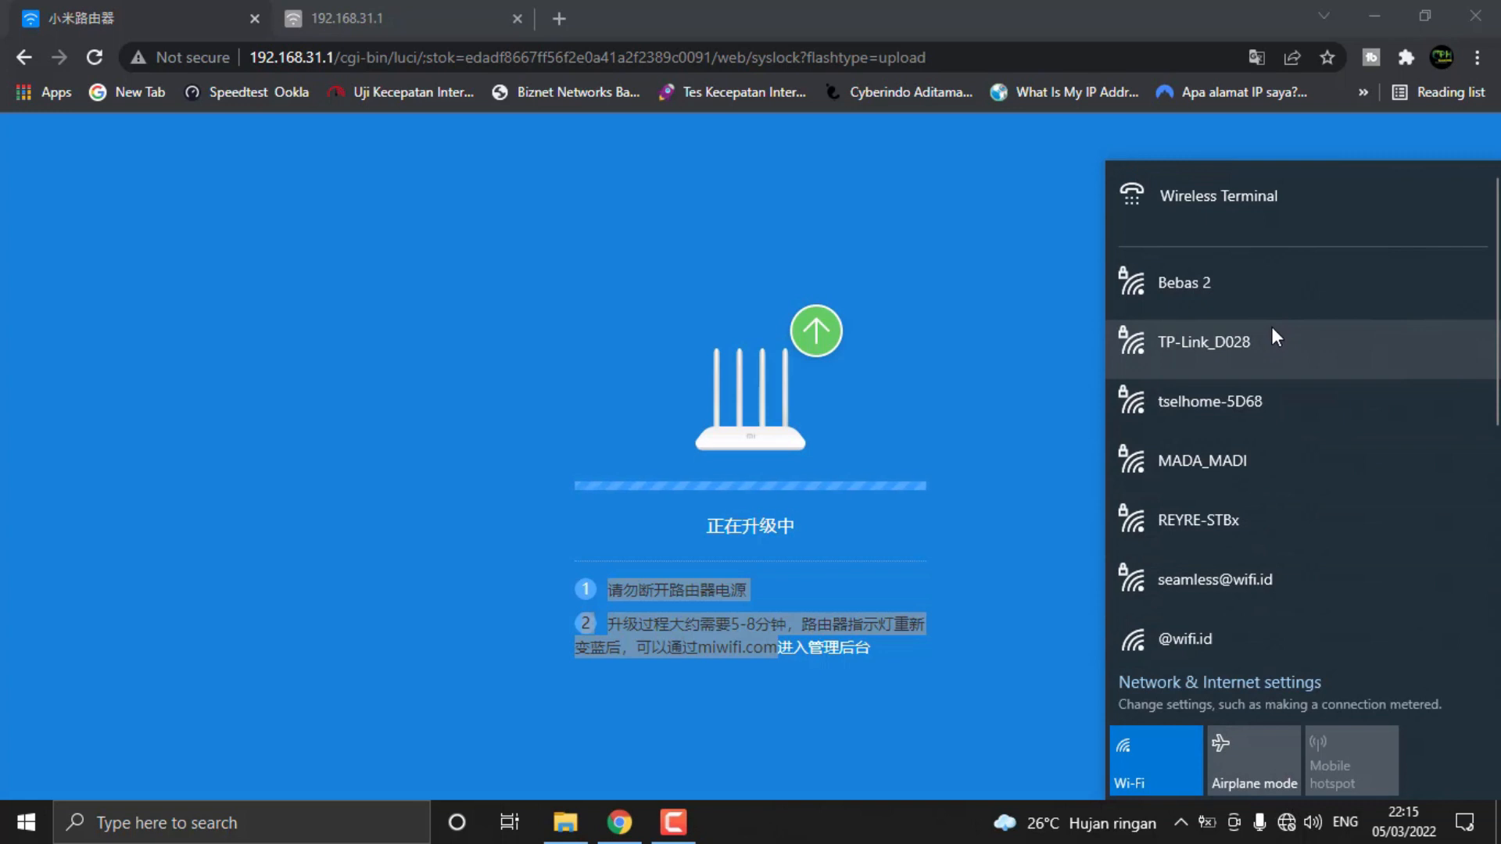
scroll(1273, 328, "down", 1)
scroll(1266, 336, "down", 5)
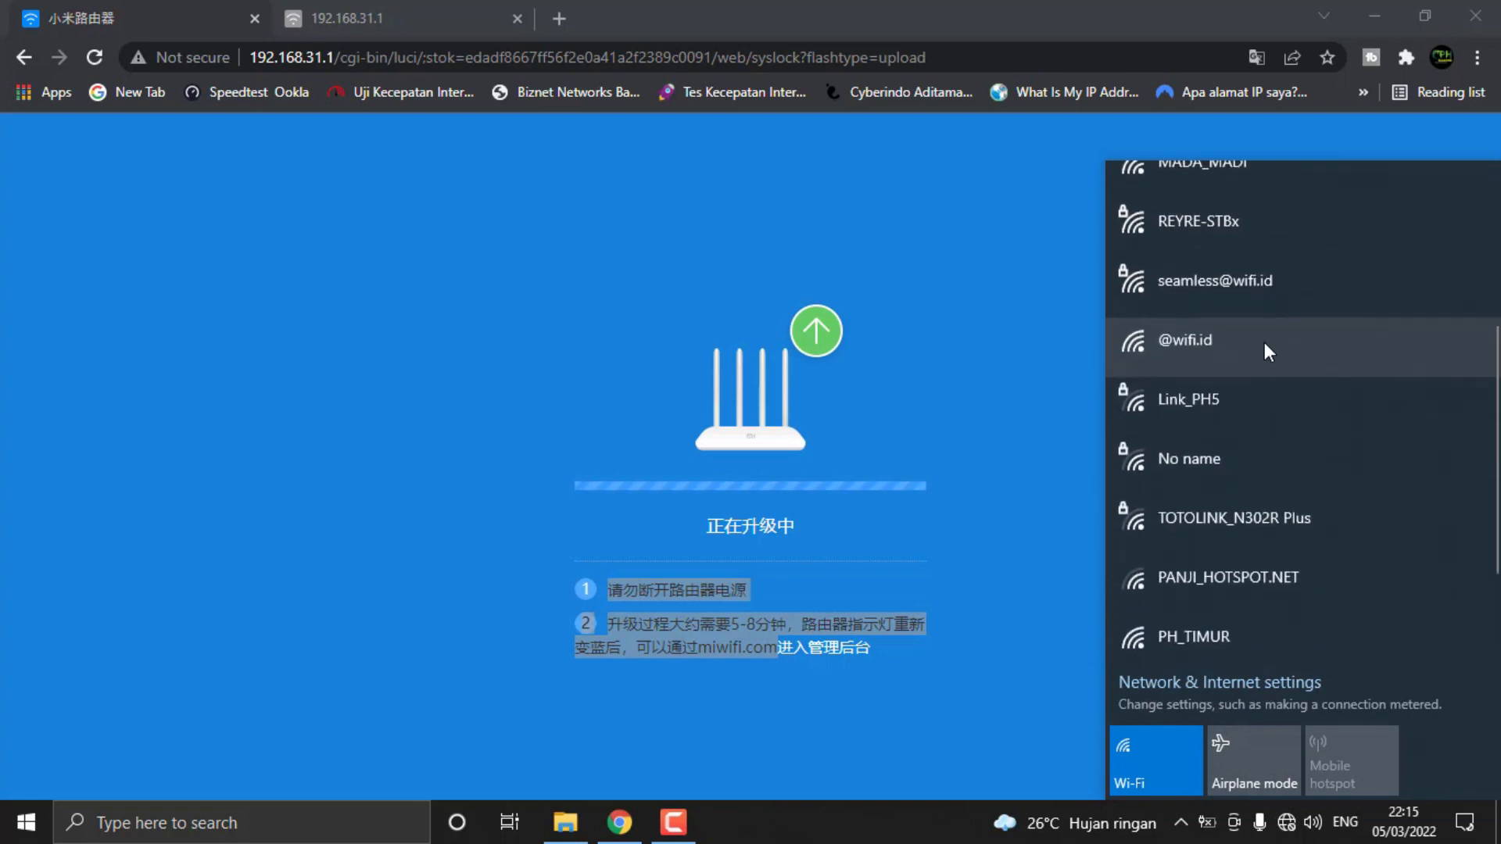
scroll(1263, 343, "up", 5)
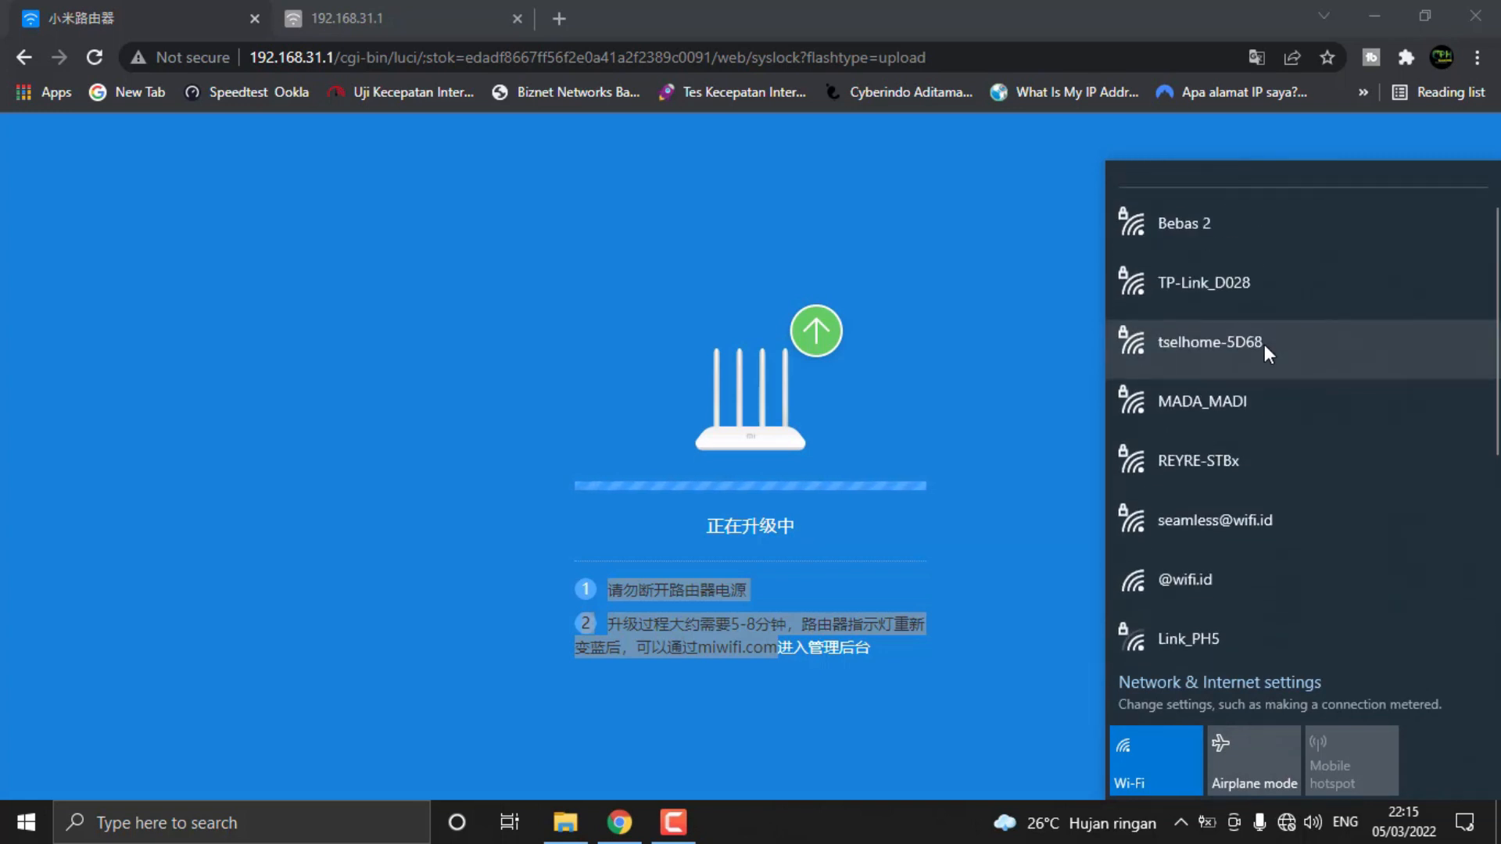
scroll(1264, 344, "up", 1)
left_click(1059, 6)
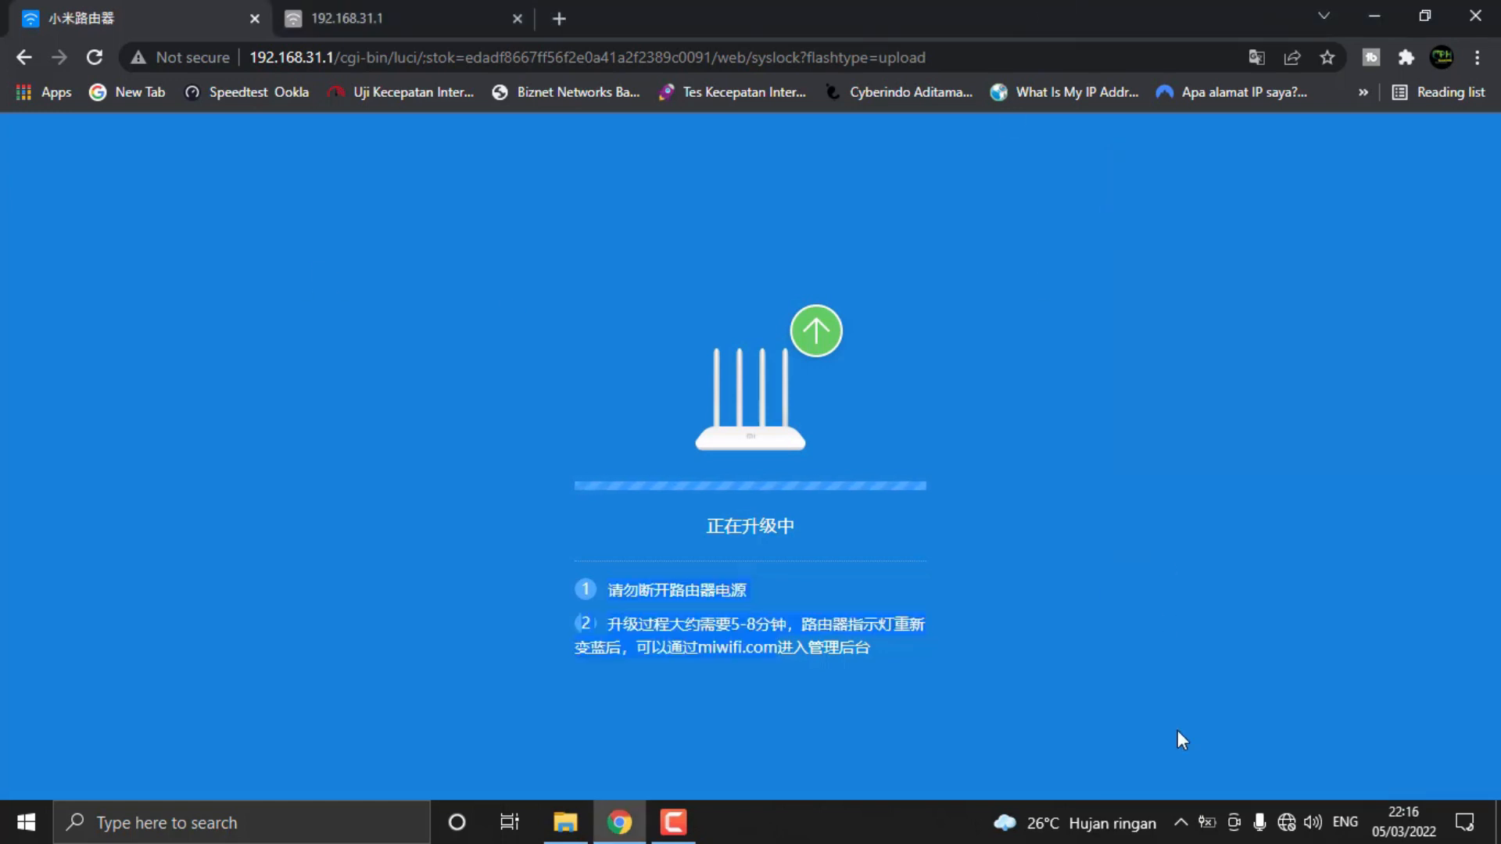
Recheck the refreshed Wi-Fi network list repeatedly for the router's network while the firmware upgrade runs
left_click(1285, 822)
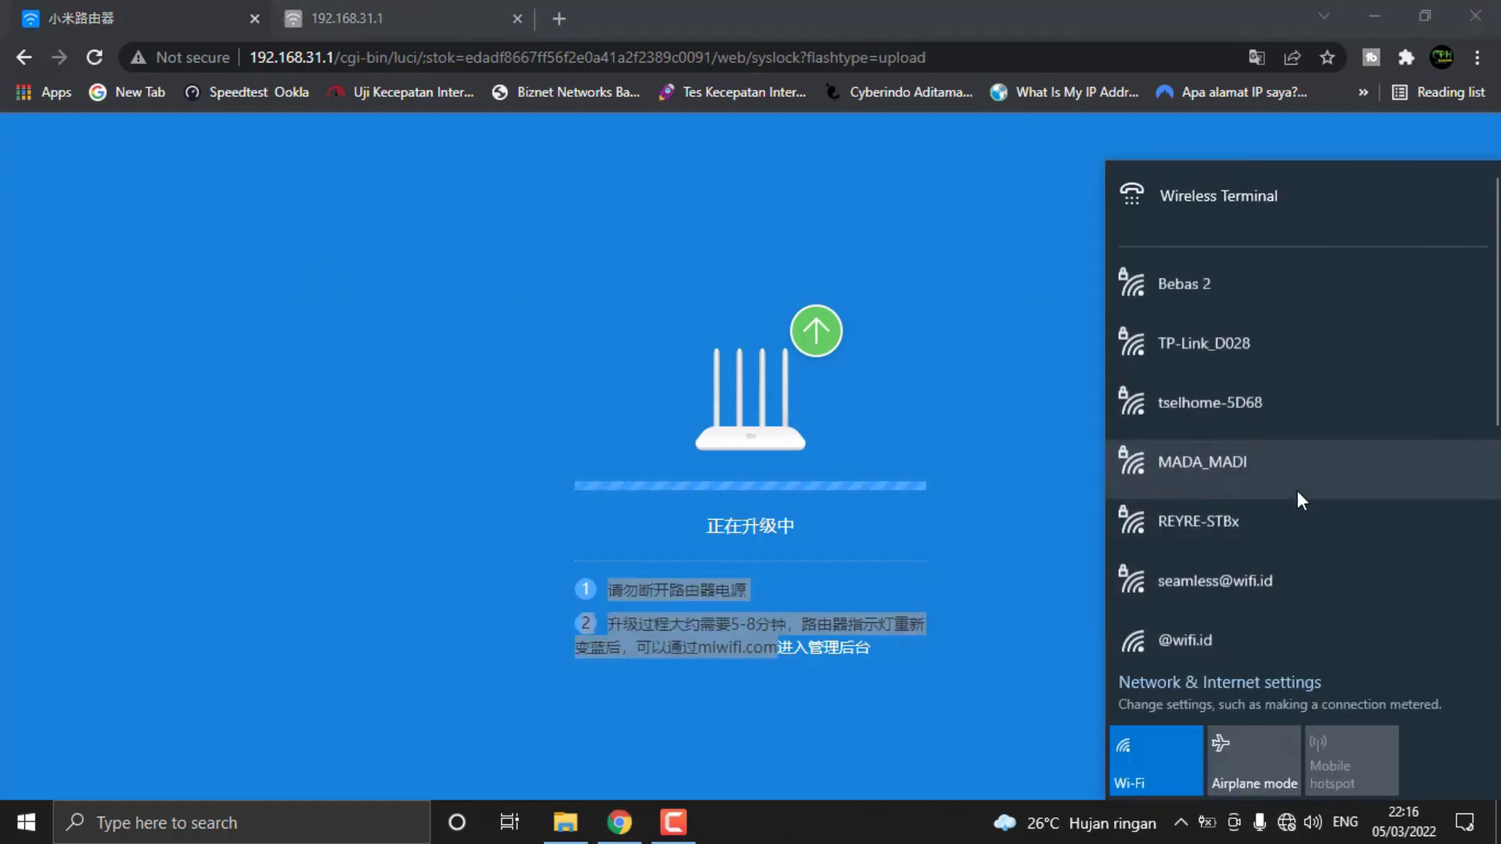
scroll(1293, 488, "down", 5)
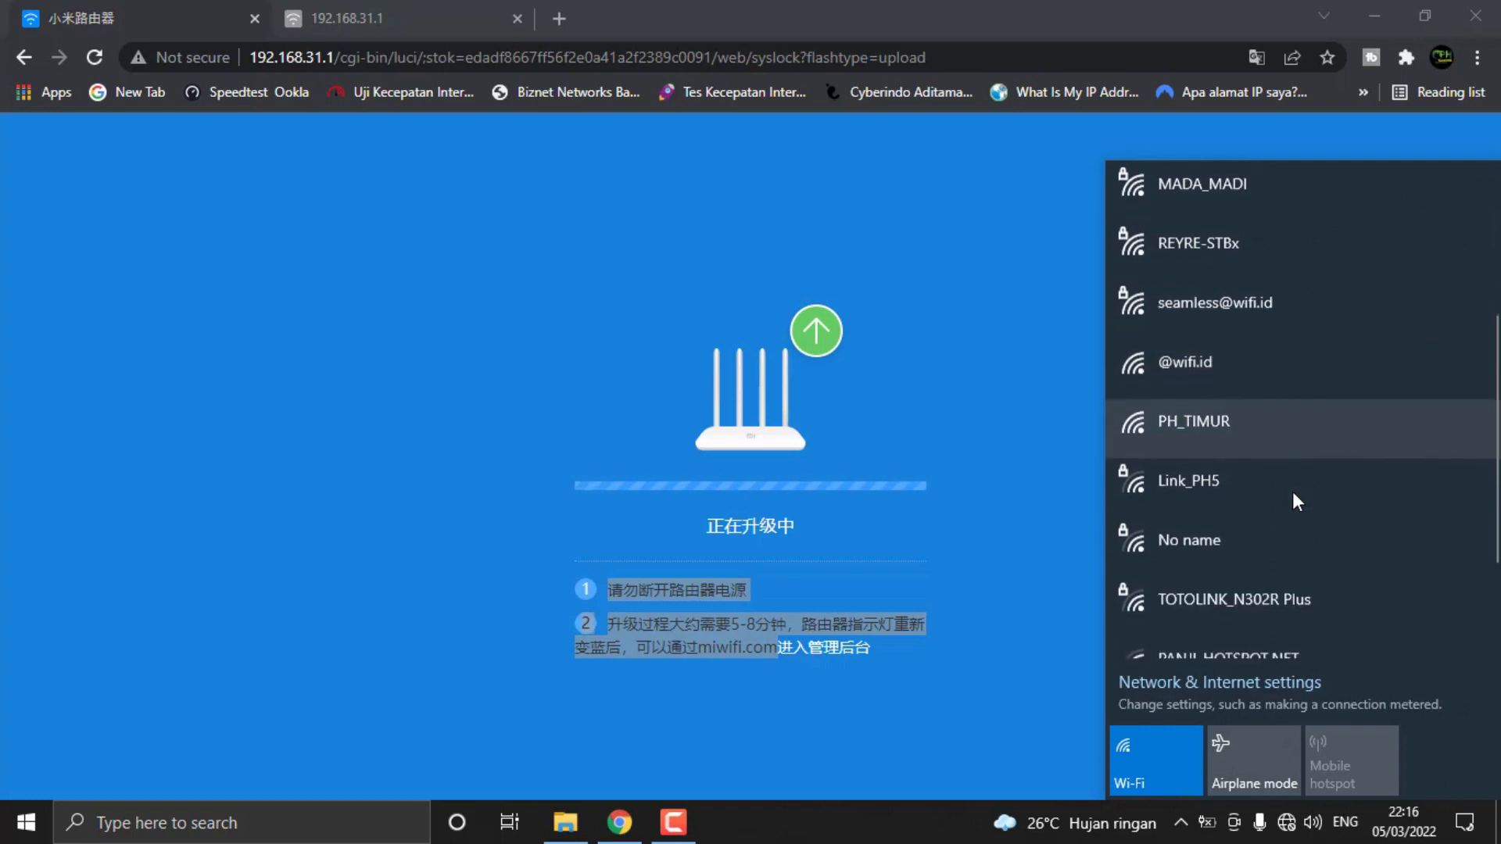
scroll(1288, 500, "up", 5)
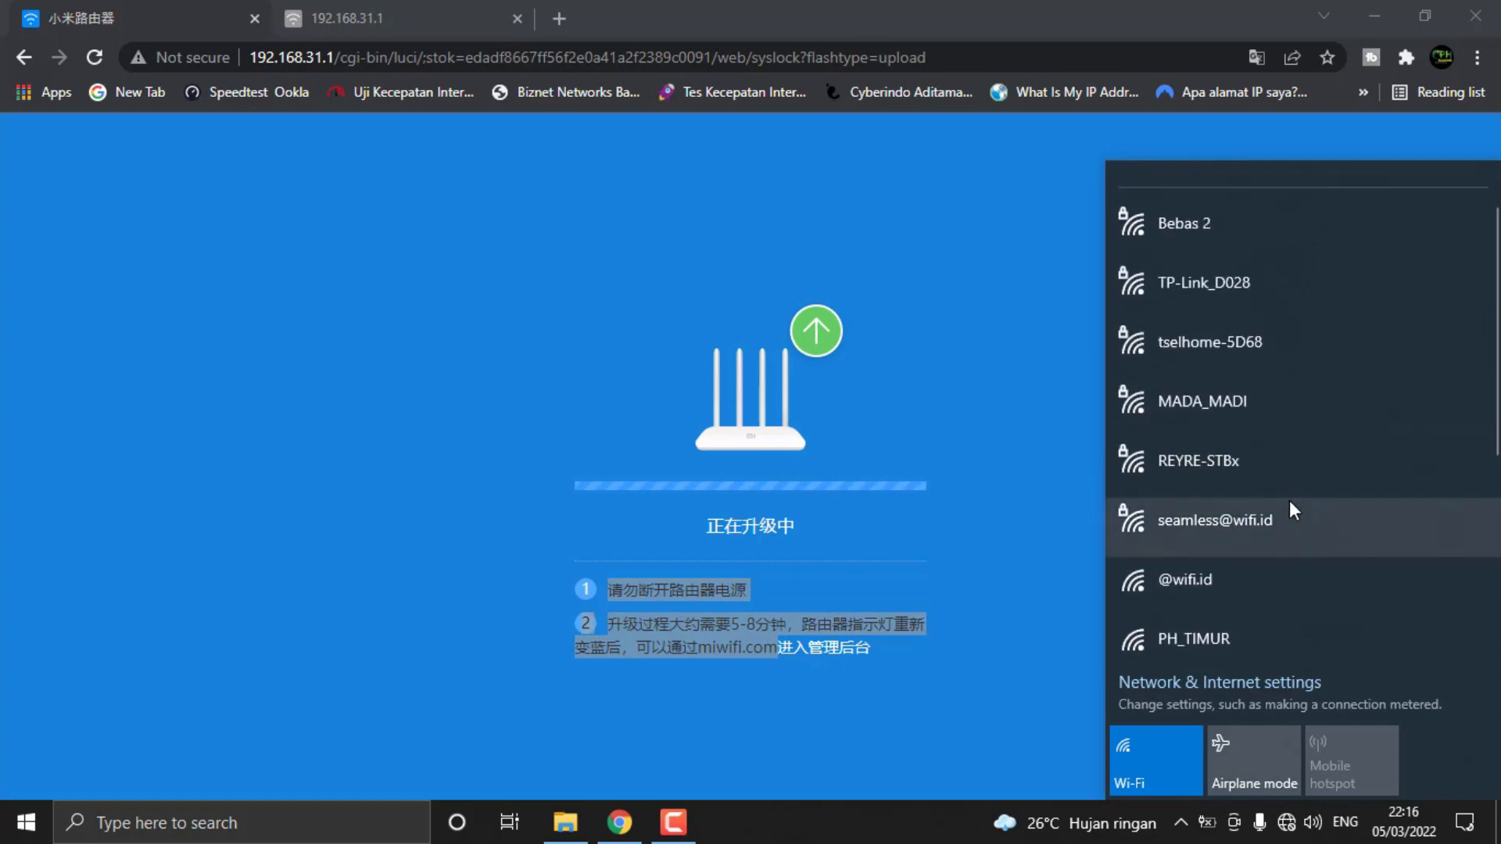
left_click(894, 3)
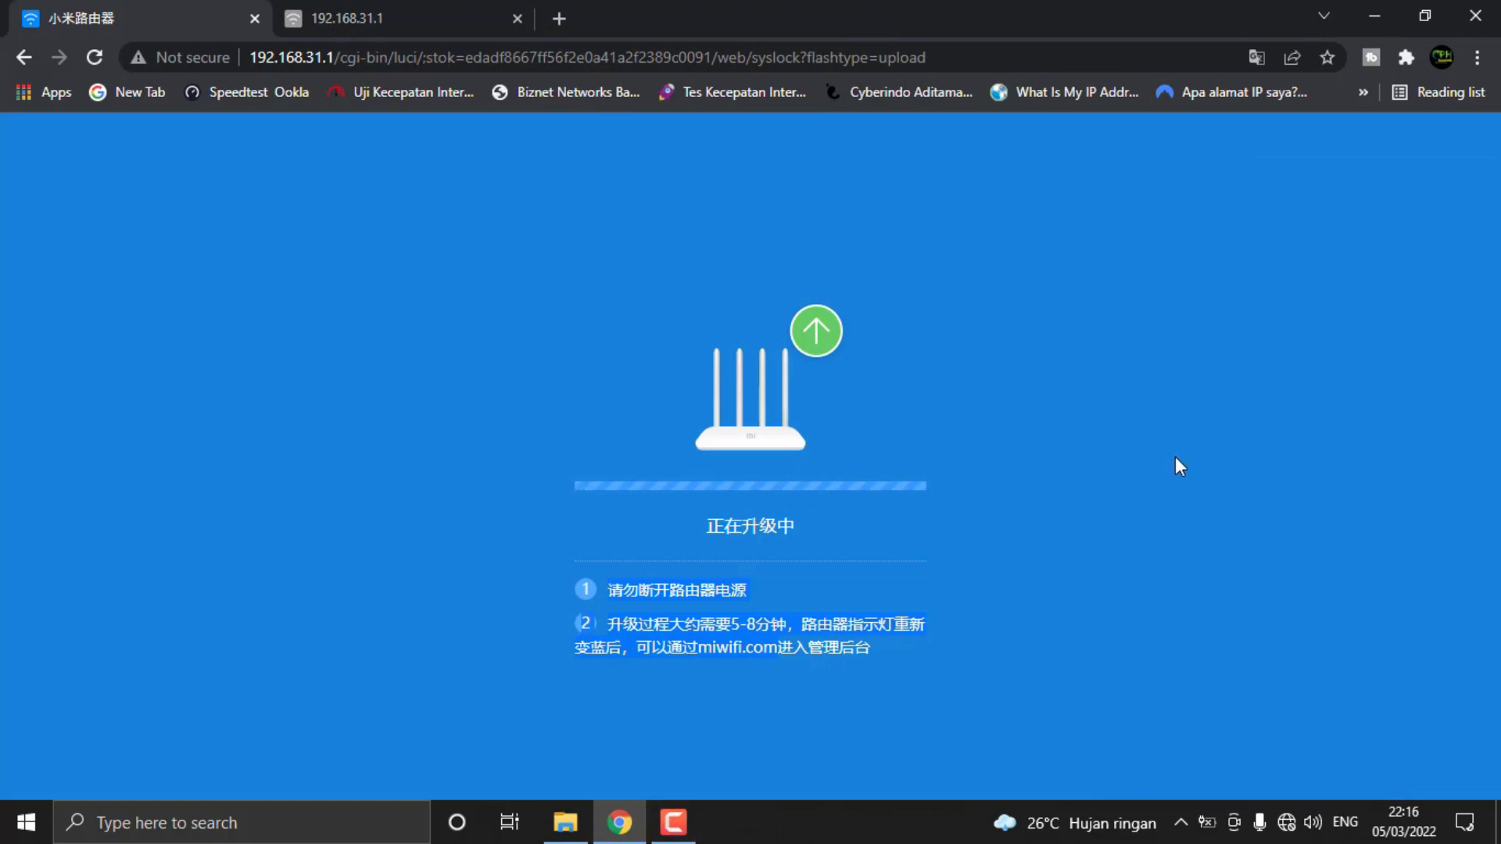
left_click(1285, 822)
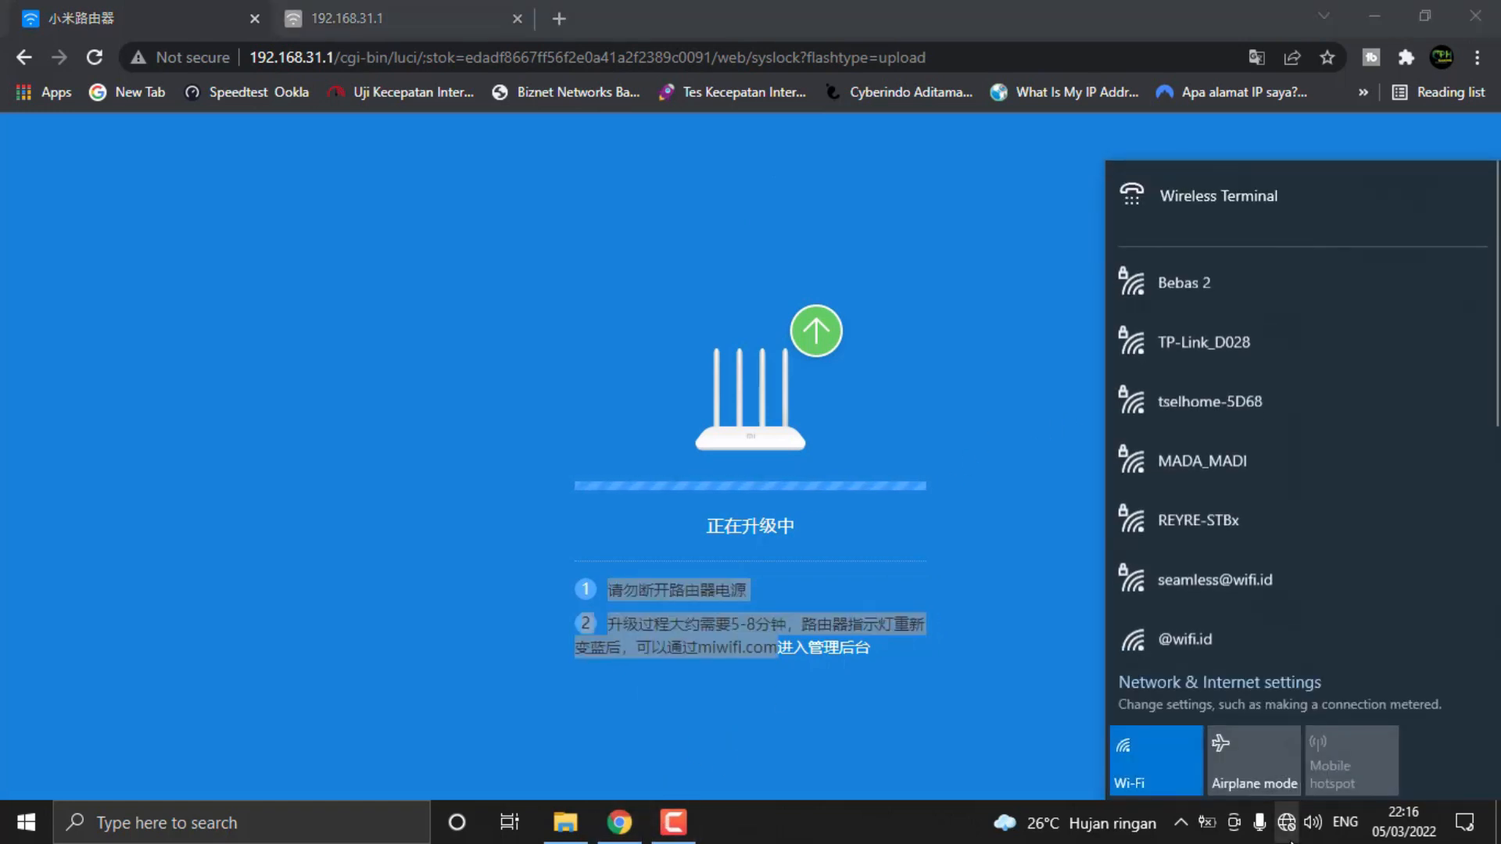
scroll(1182, 406, "down", 1)
scroll(1184, 422, "down", 4)
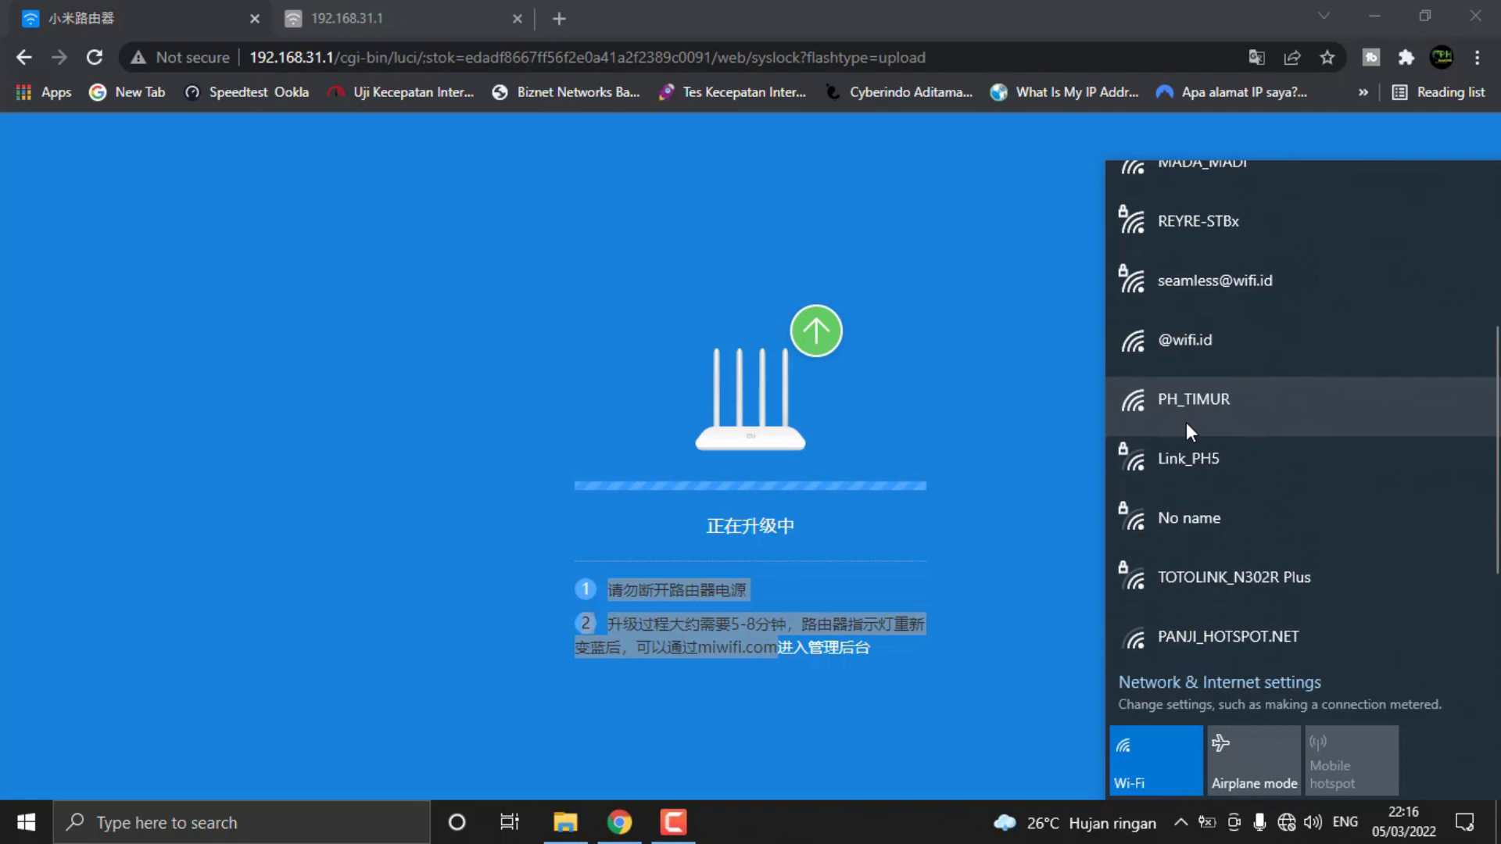
scroll(1166, 438, "down", 2)
scroll(1166, 439, "up", 6)
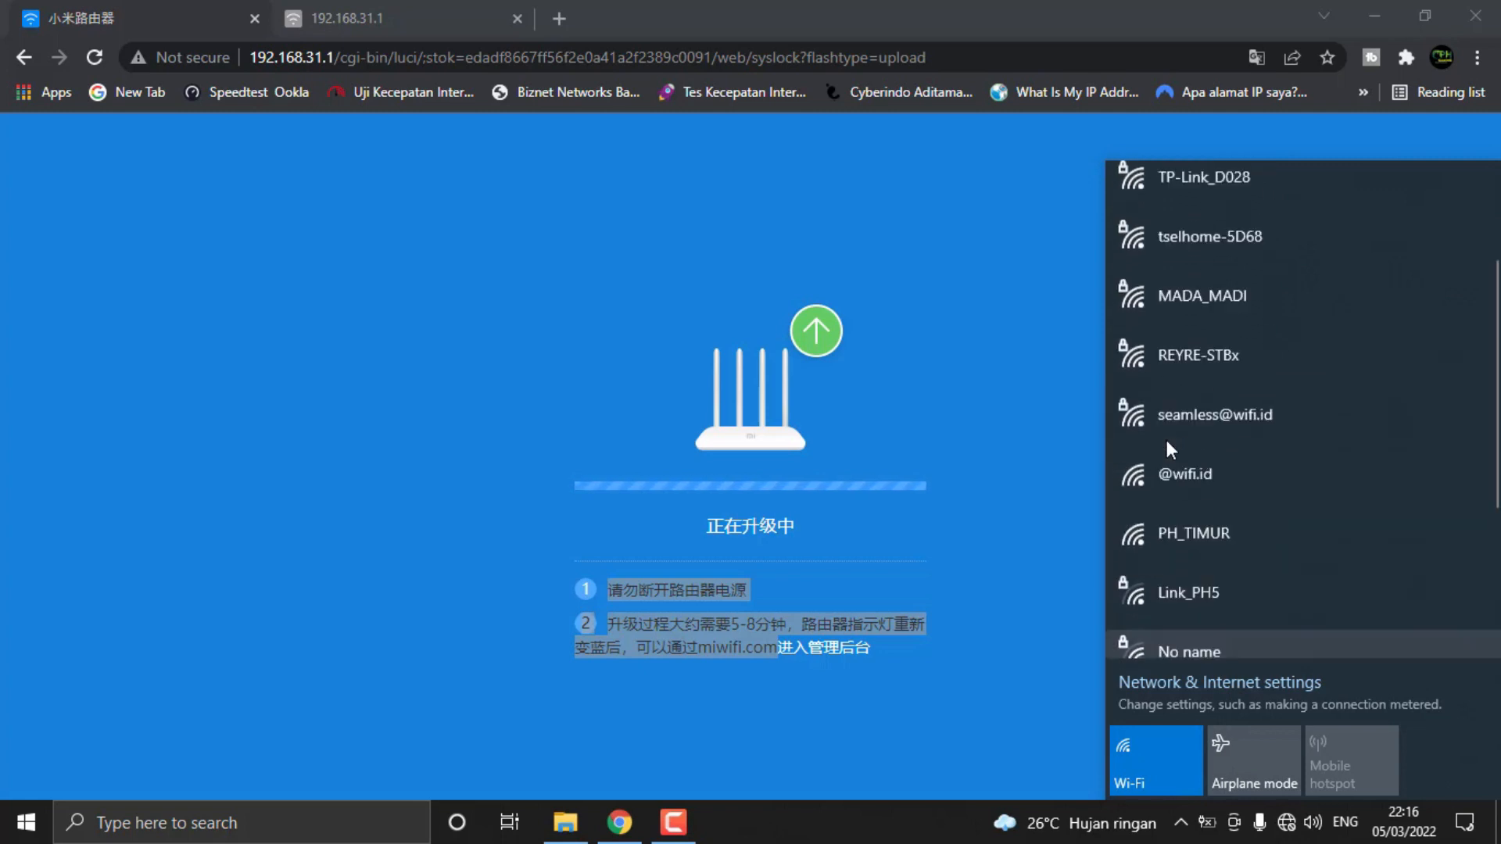
left_click(936, 315)
left_click(688, 837)
left_click(1047, 438)
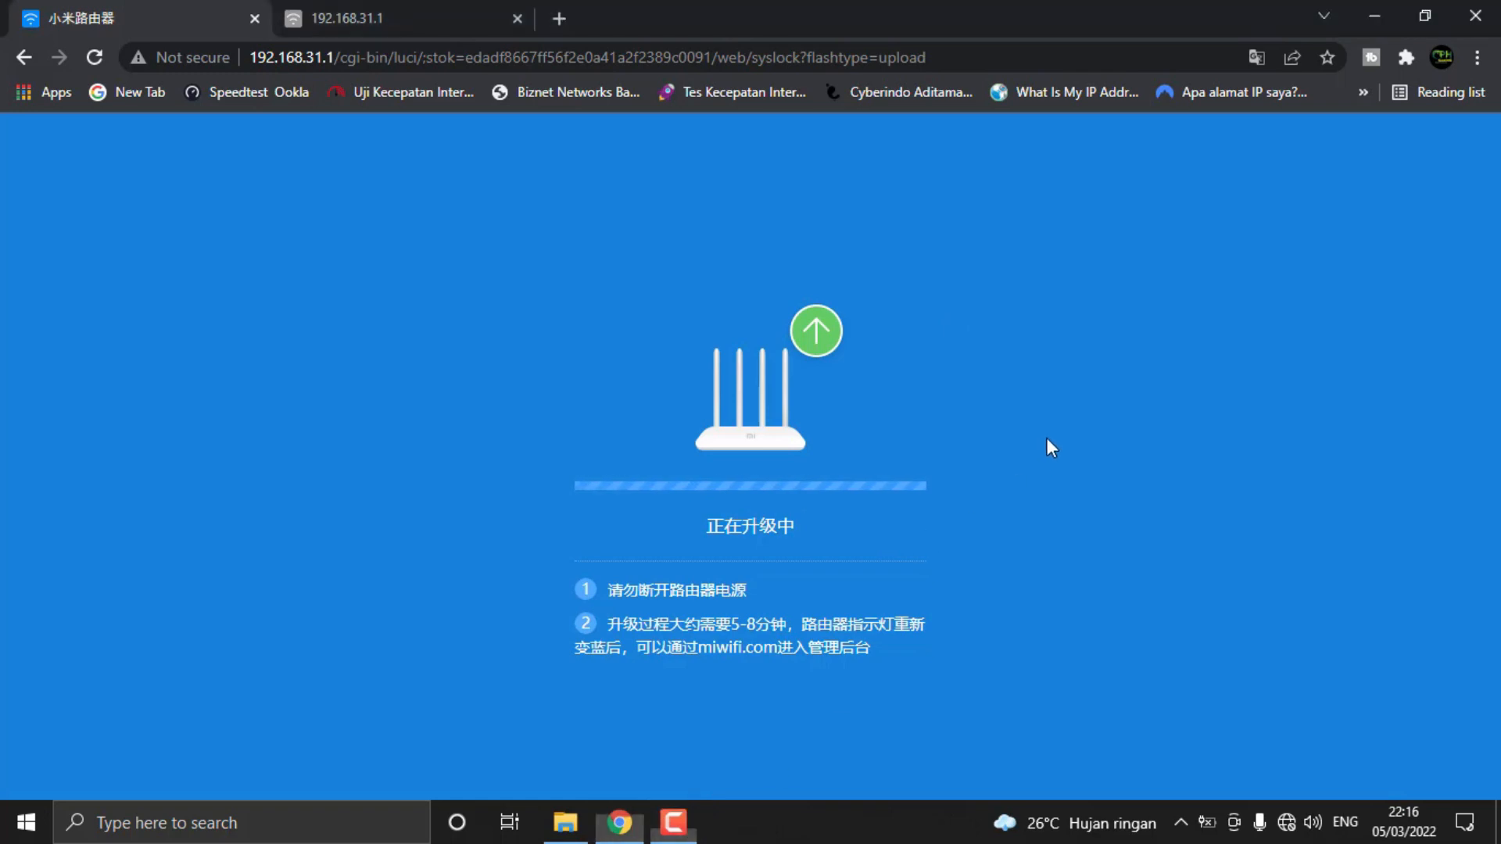
left_click(928, 658)
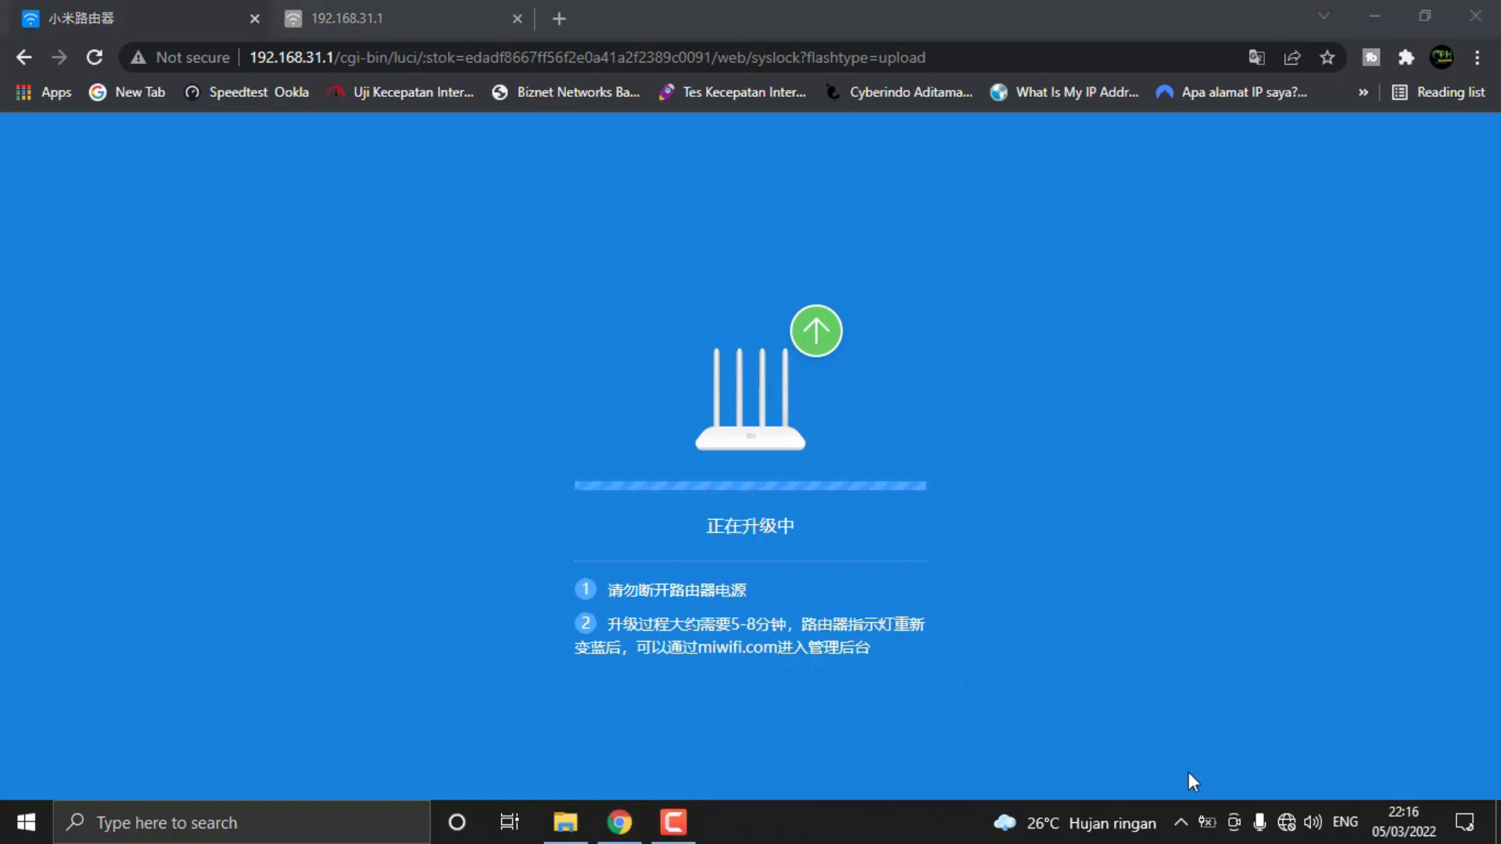
Search the available Wi-Fi networks once more for the Xiaomi router's network
left_click(1284, 830)
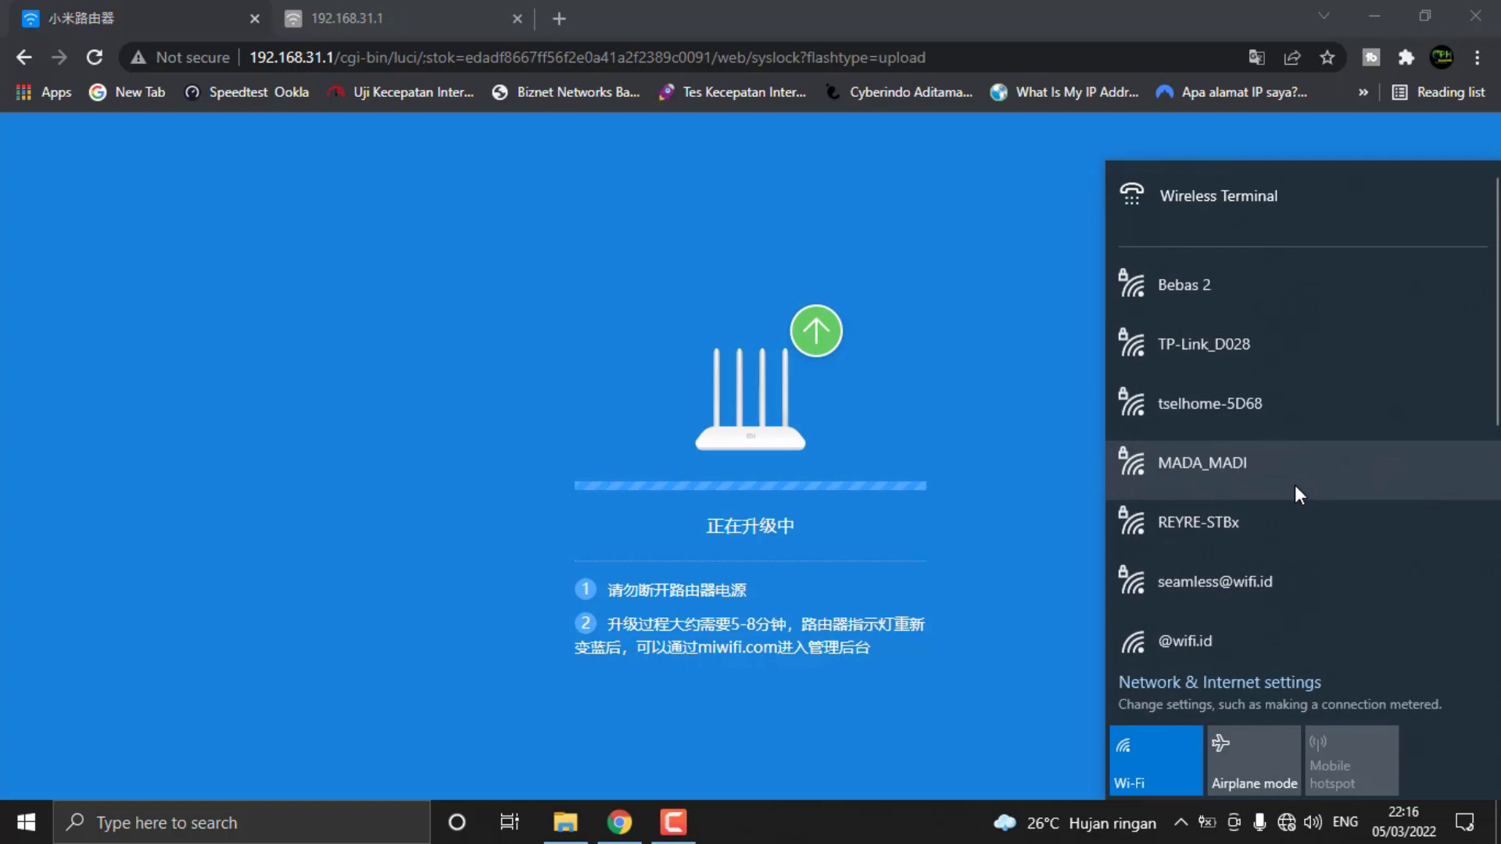
scroll(1295, 482, "down", 5)
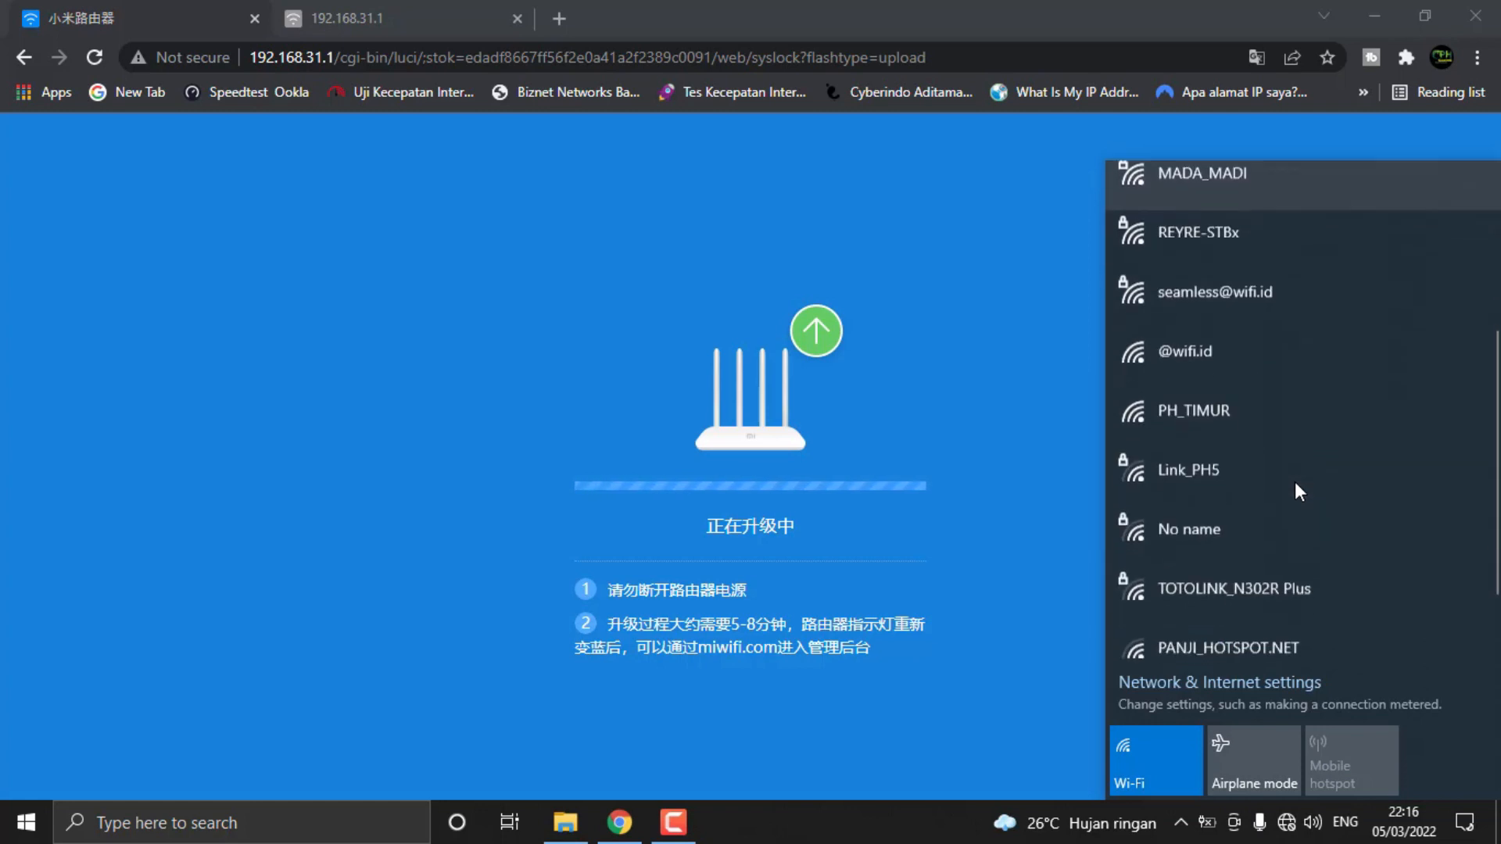
scroll(1266, 519, "up", 5)
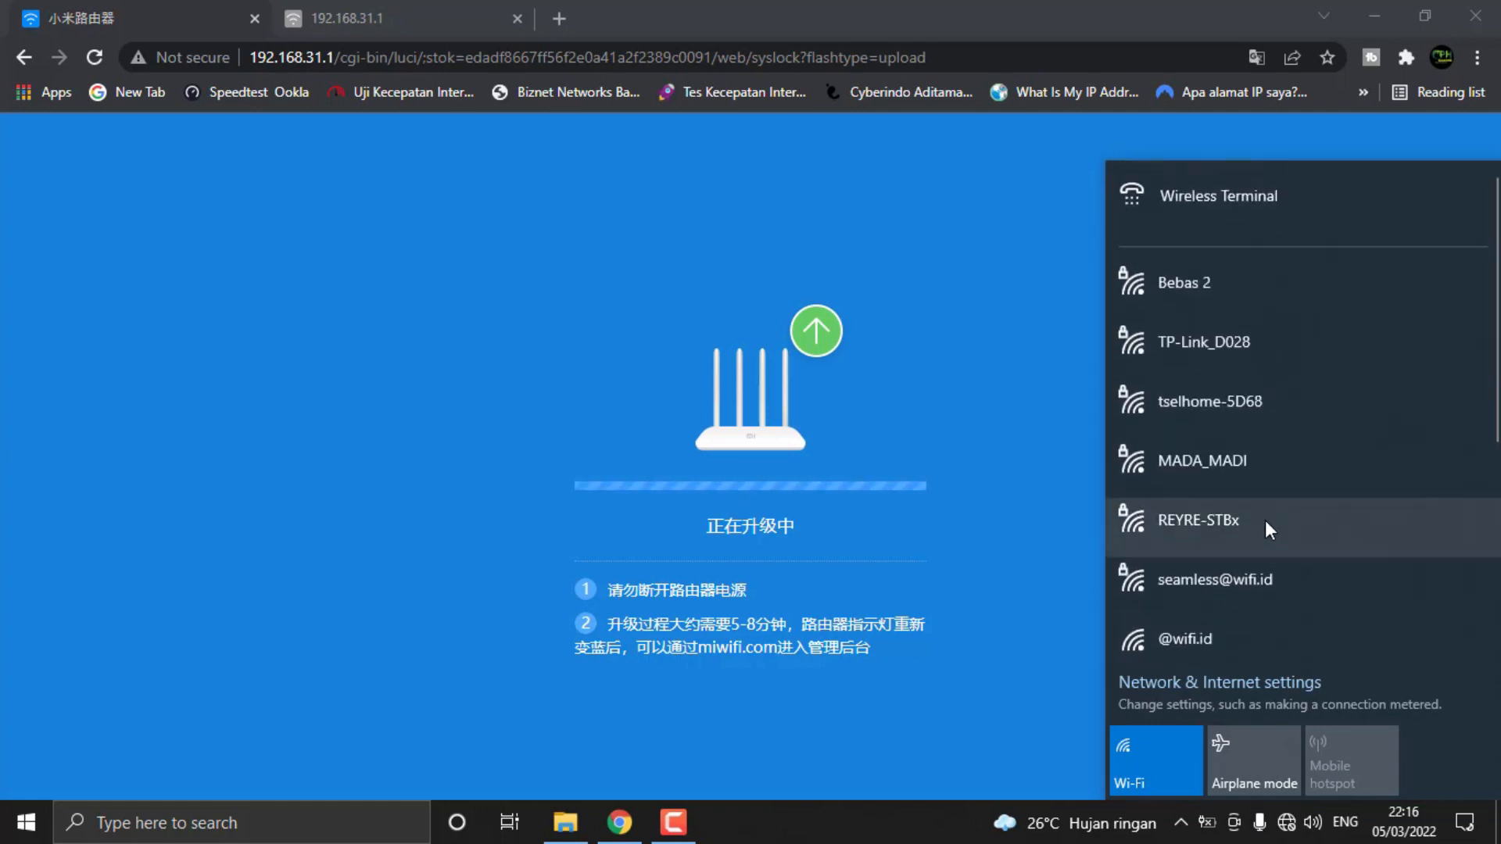
Refresh the Wi-Fi network list repeatedly and look through it for the Xiaomi router's network
left_click(1289, 825)
left_click(1287, 823)
scroll(1236, 509, "down", 5)
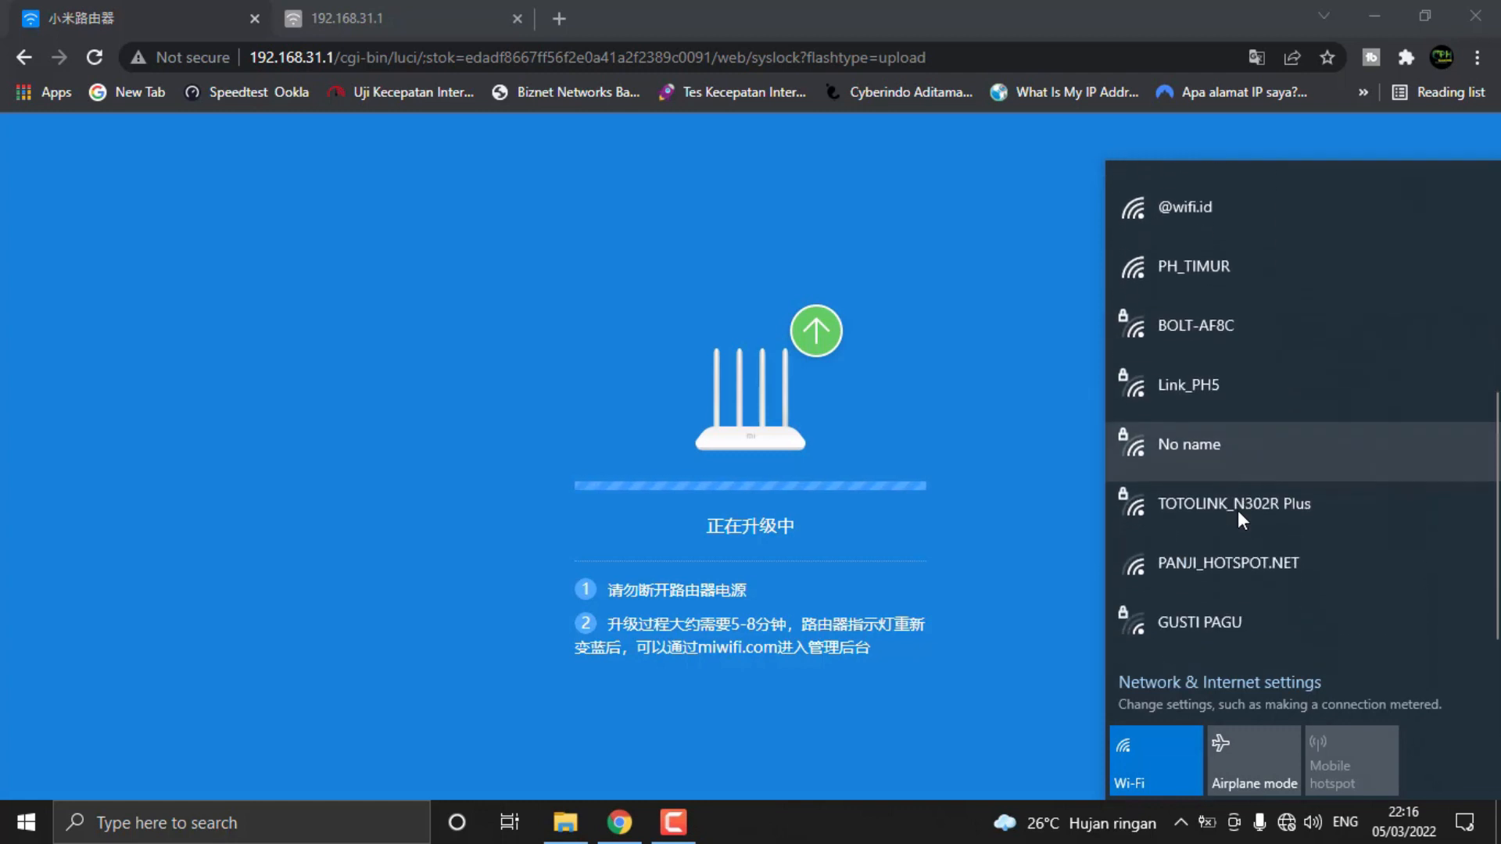
scroll(1236, 508, "up", 5)
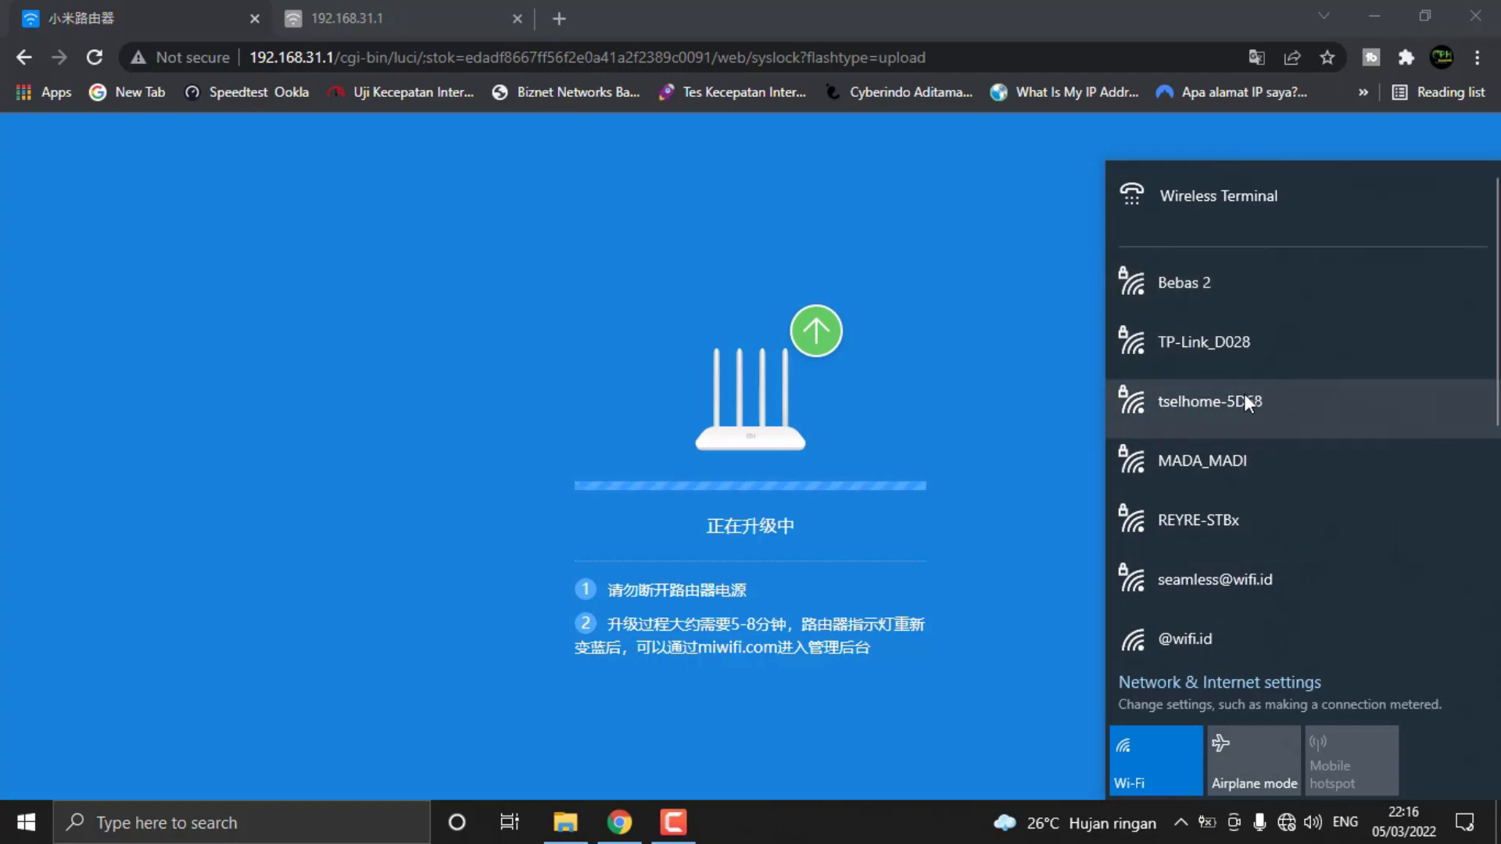
scroll(1239, 403, "down", 5)
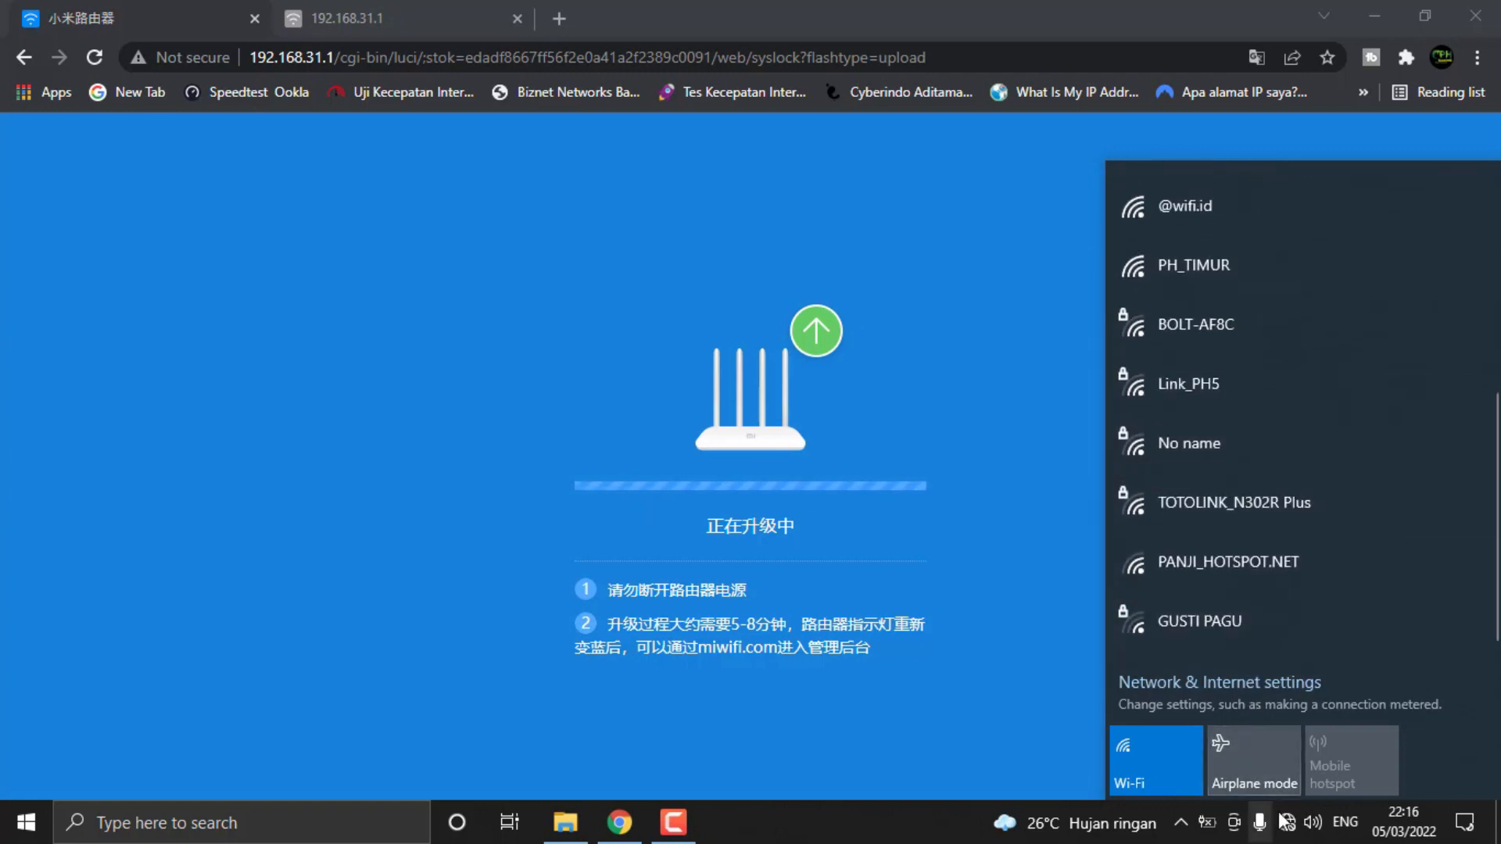
left_click(1285, 821)
left_click(1289, 829)
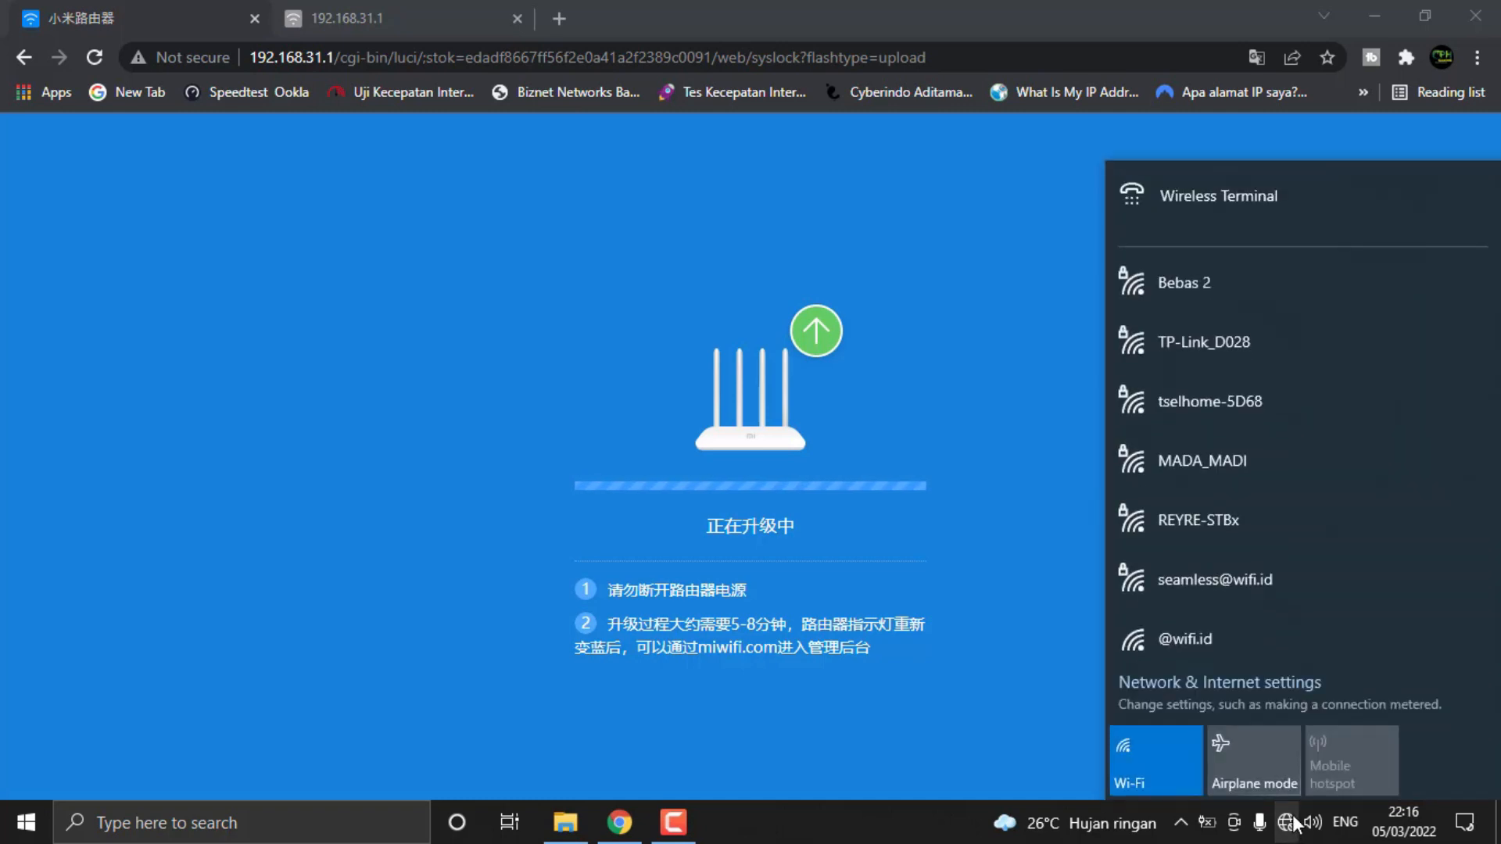
left_click(1292, 823)
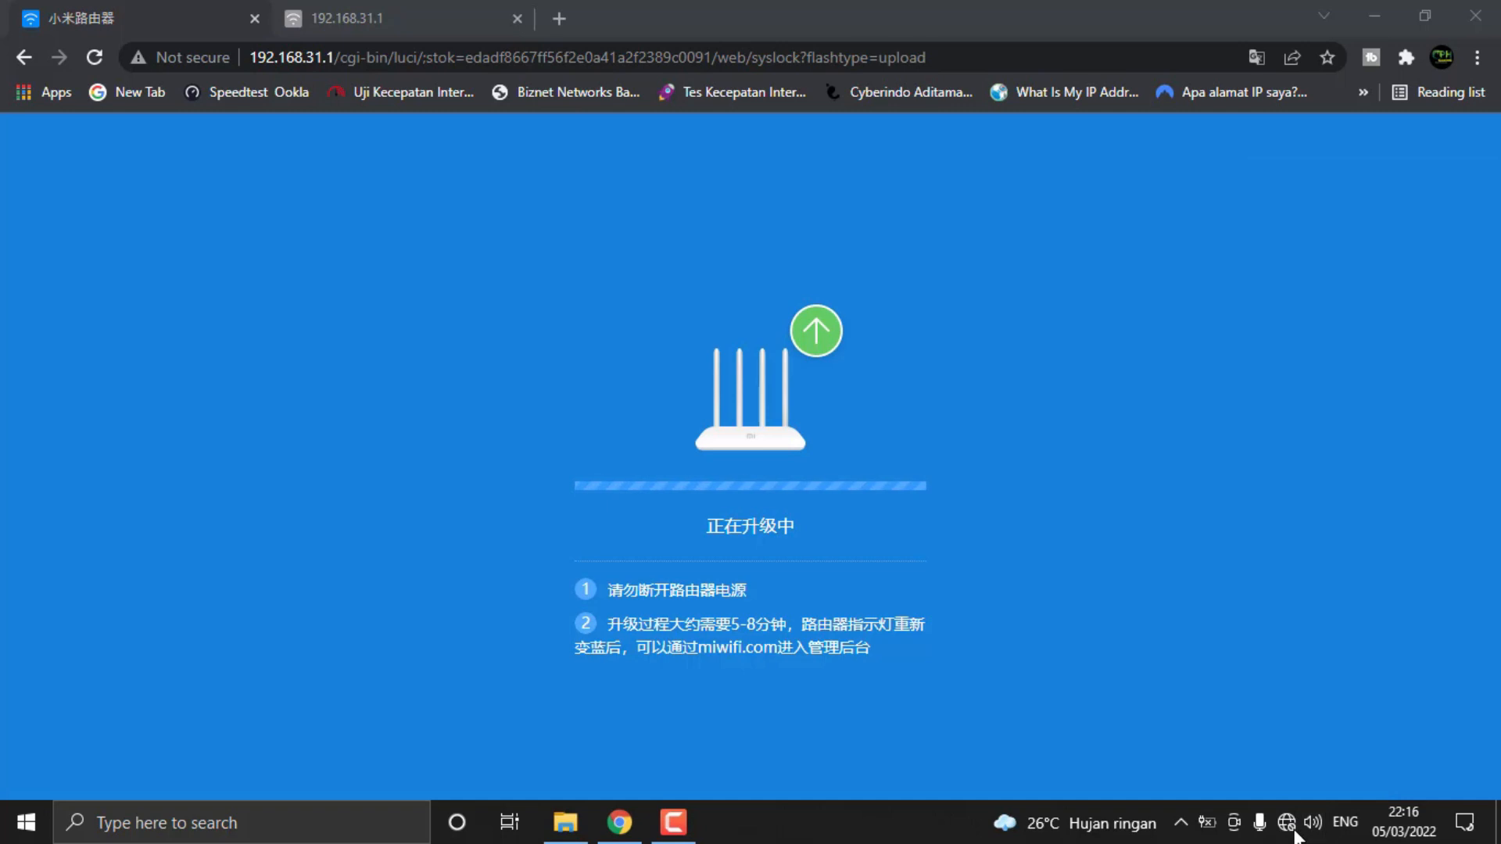
left_click(1292, 829)
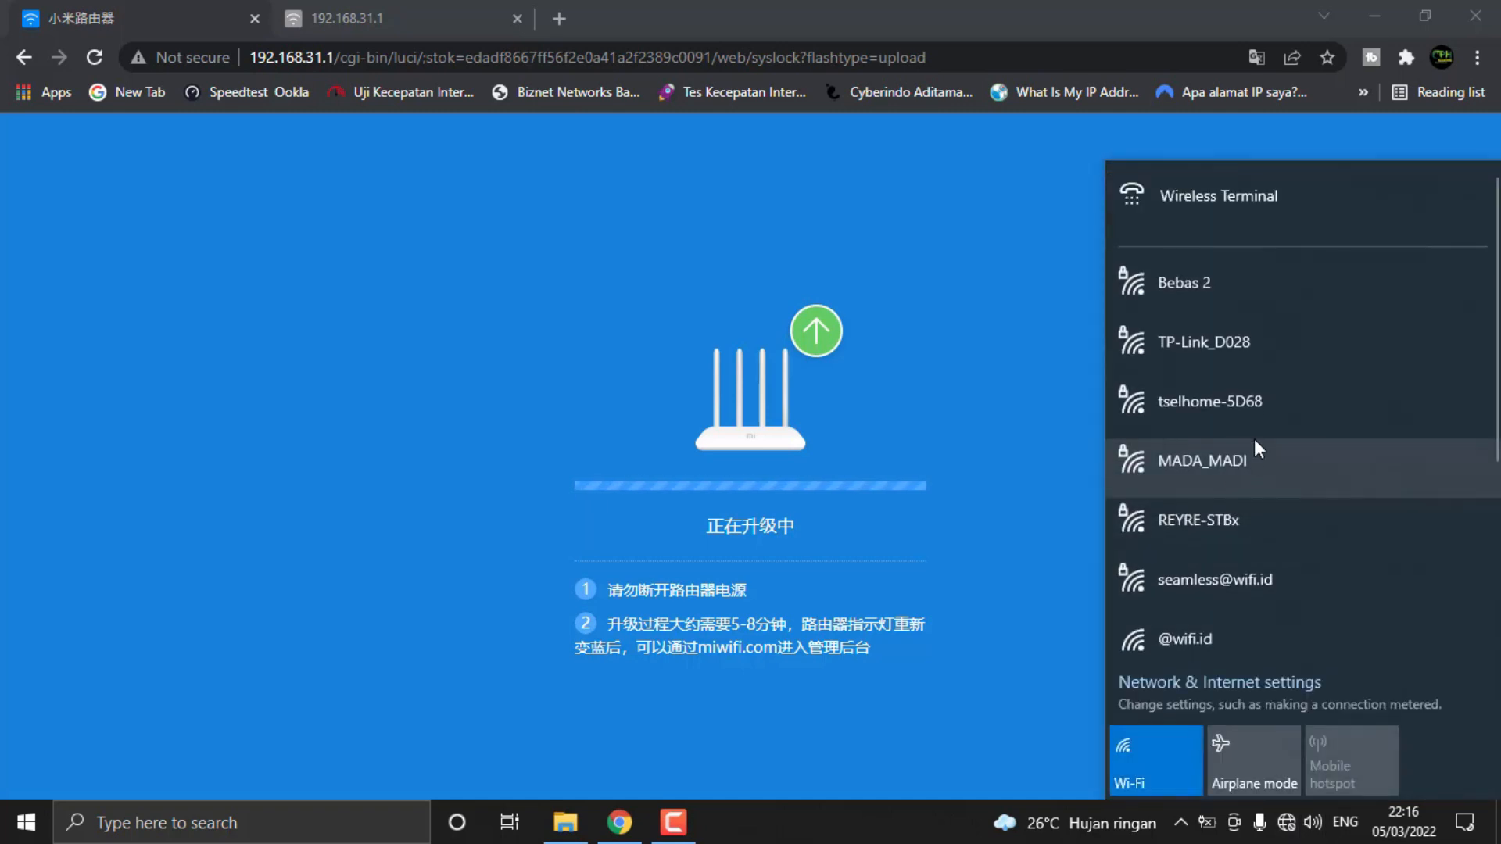
scroll(1254, 438, "down", 4)
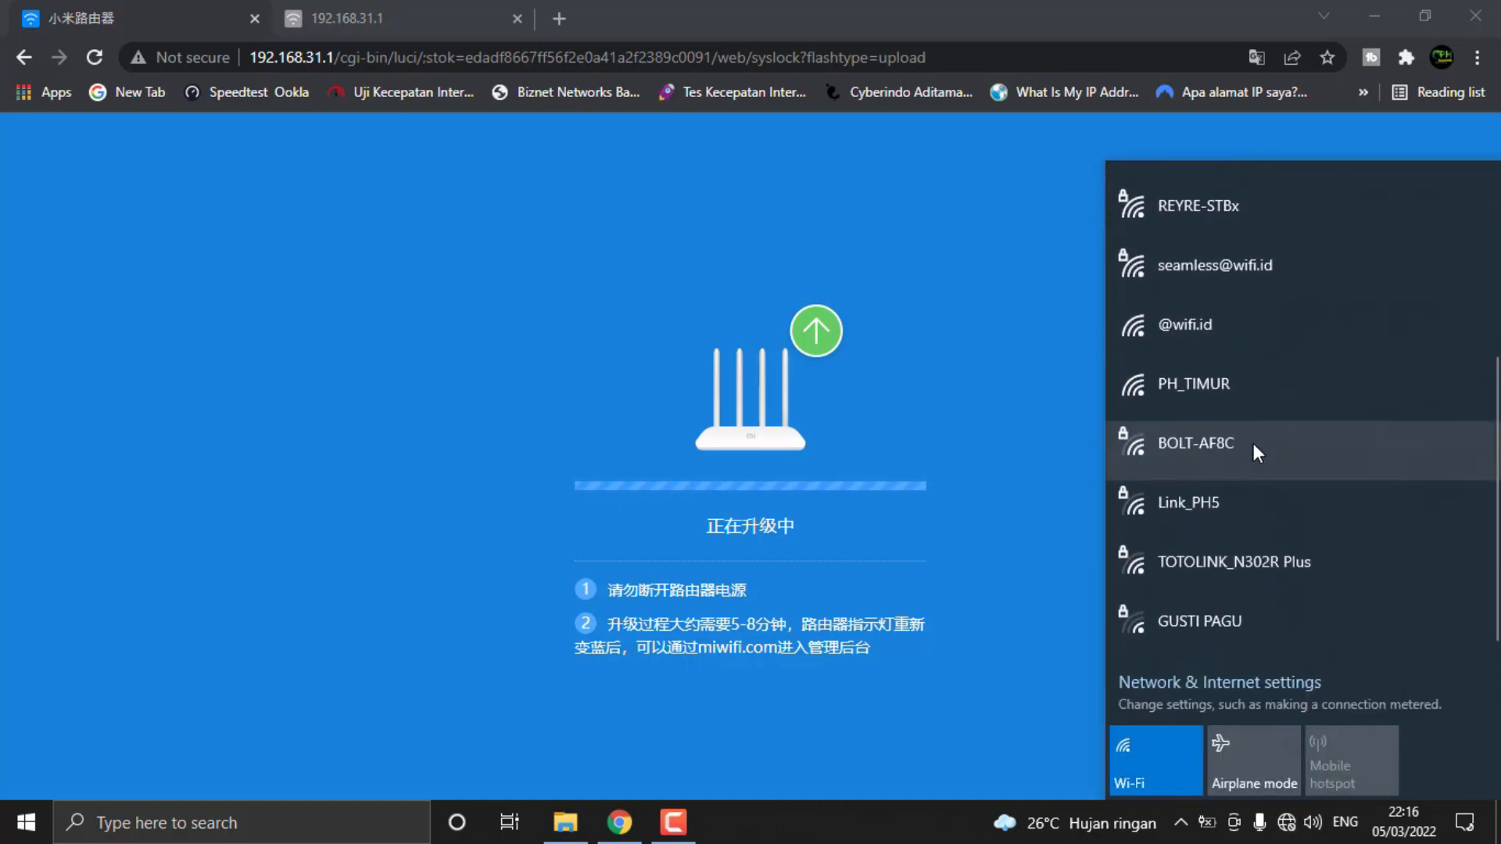
scroll(1253, 443, "up", 4)
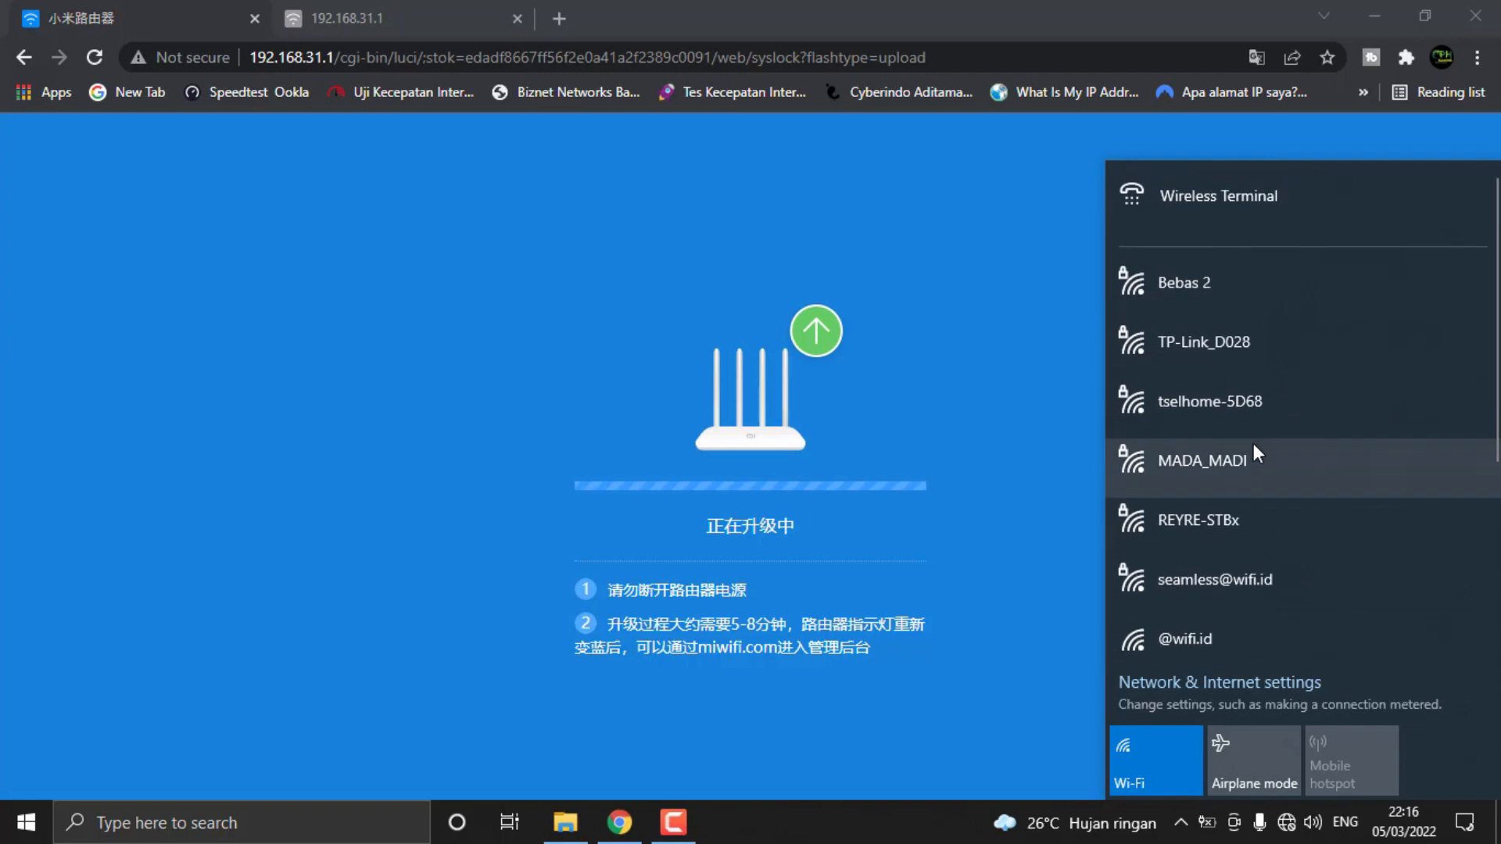
Dismiss the network list and close the extra browser tab with the failed 192.168.31.1 upgrading page
left_click(734, 8)
left_click(331, 21)
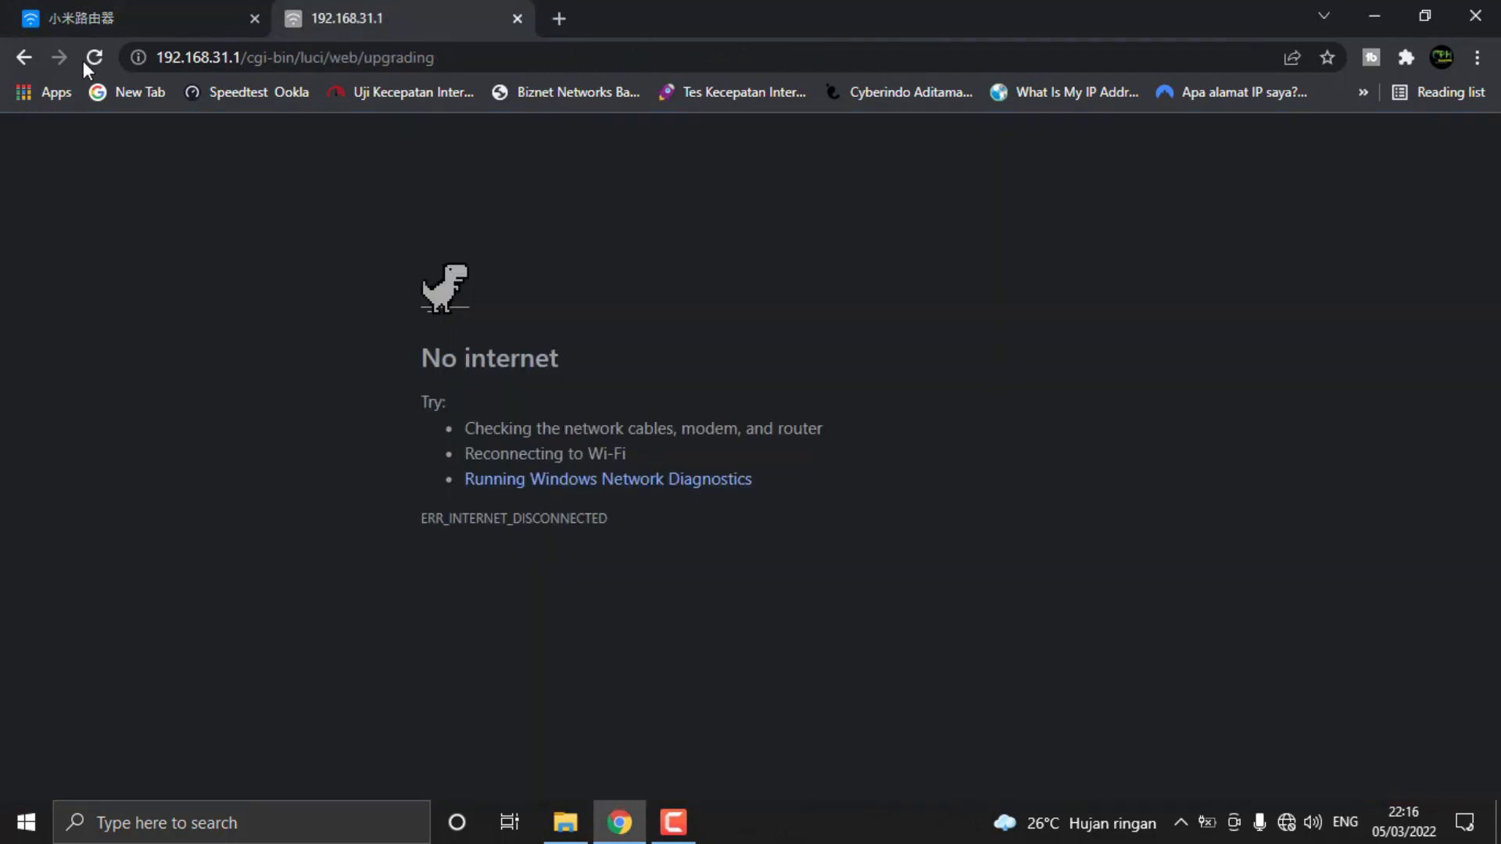
left_click(516, 20)
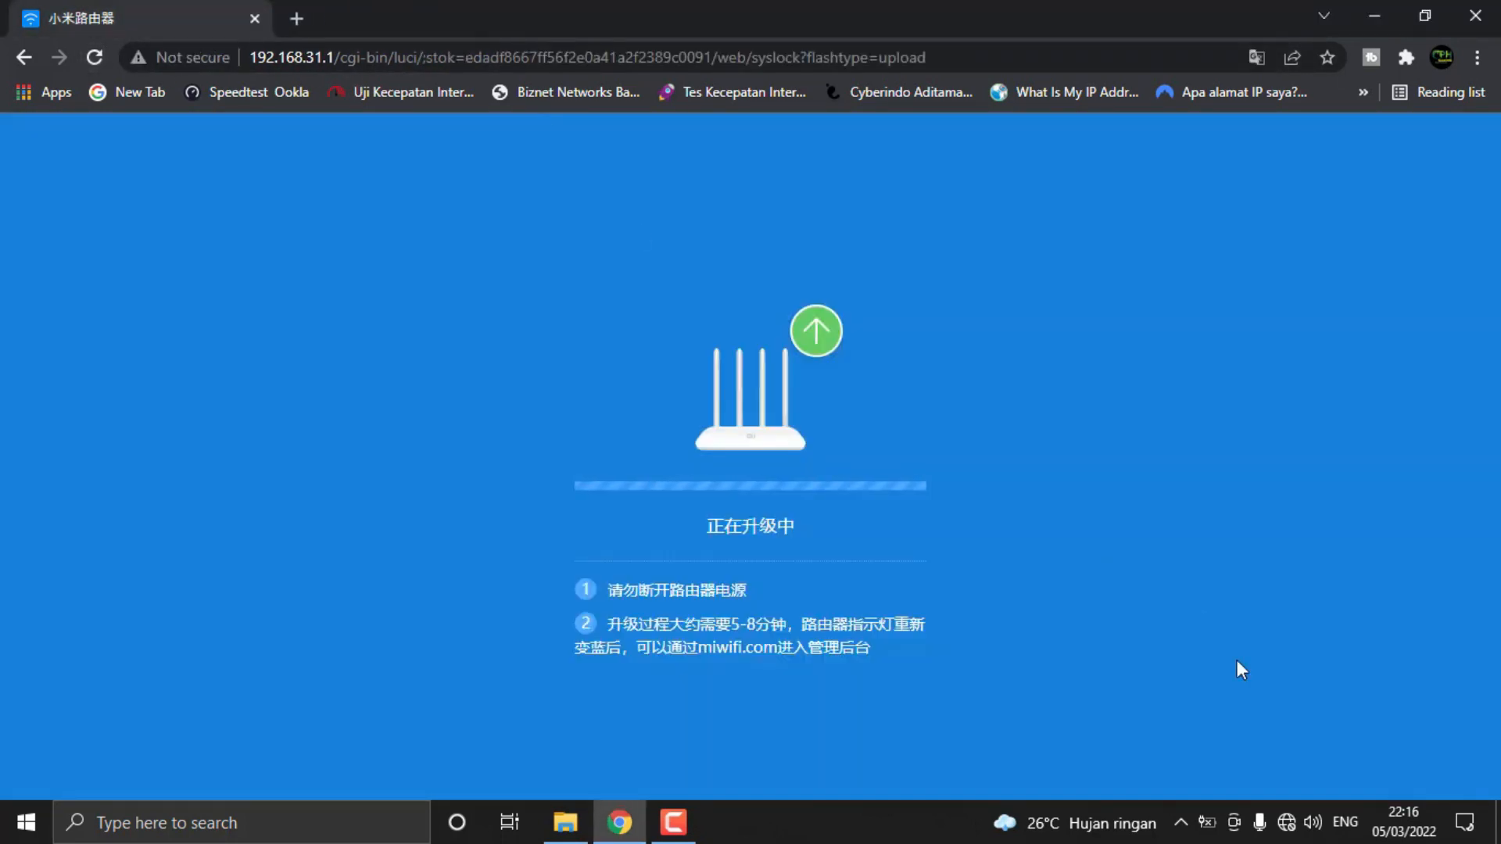
Look through the available Wi-Fi networks again for the Xiaomi router while the upgrade page stays open
left_click(1286, 825)
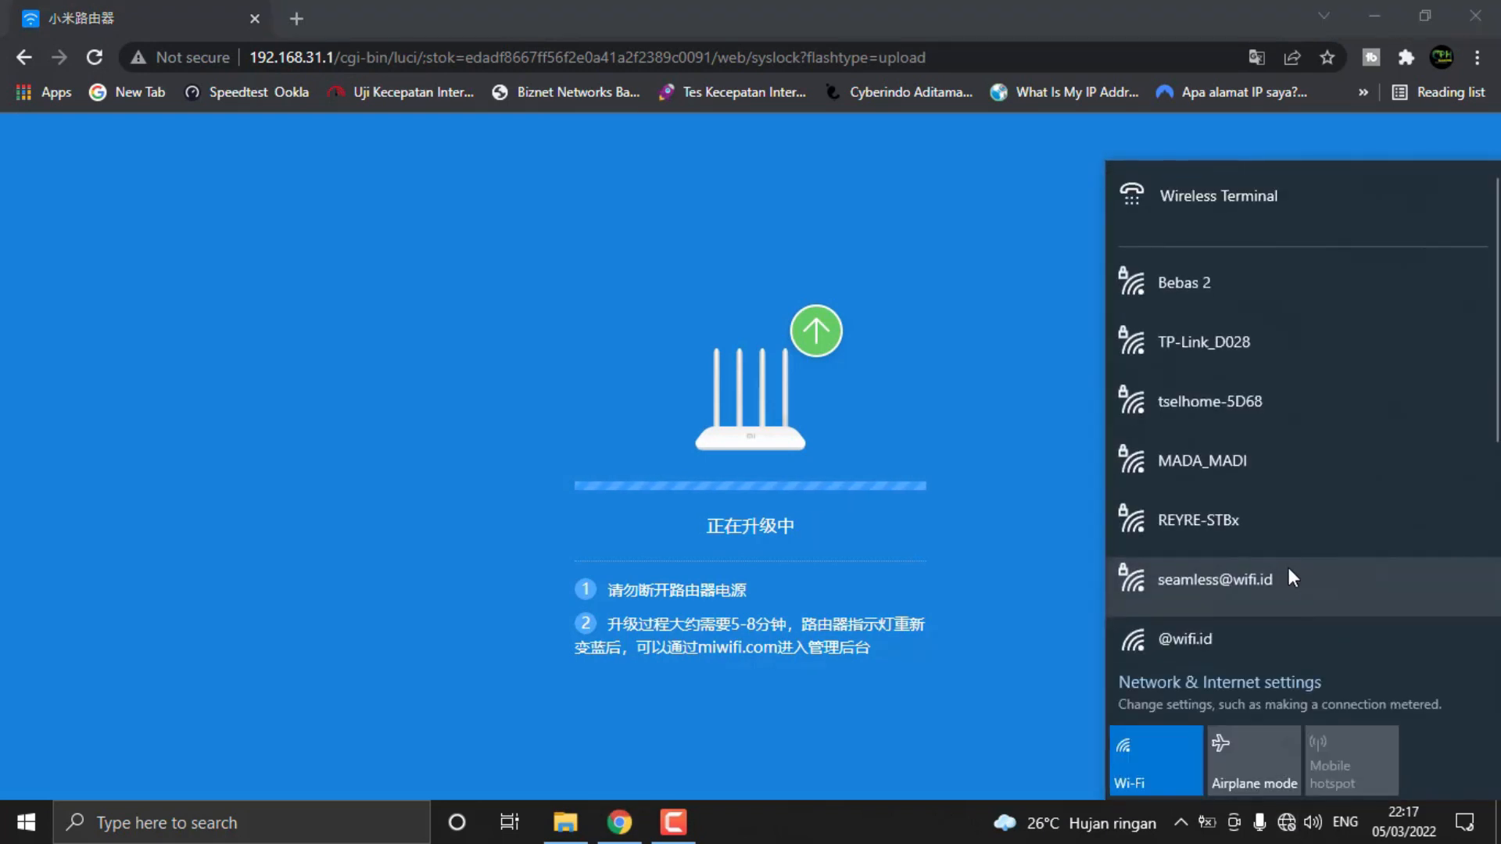
scroll(1288, 568, "down", 3)
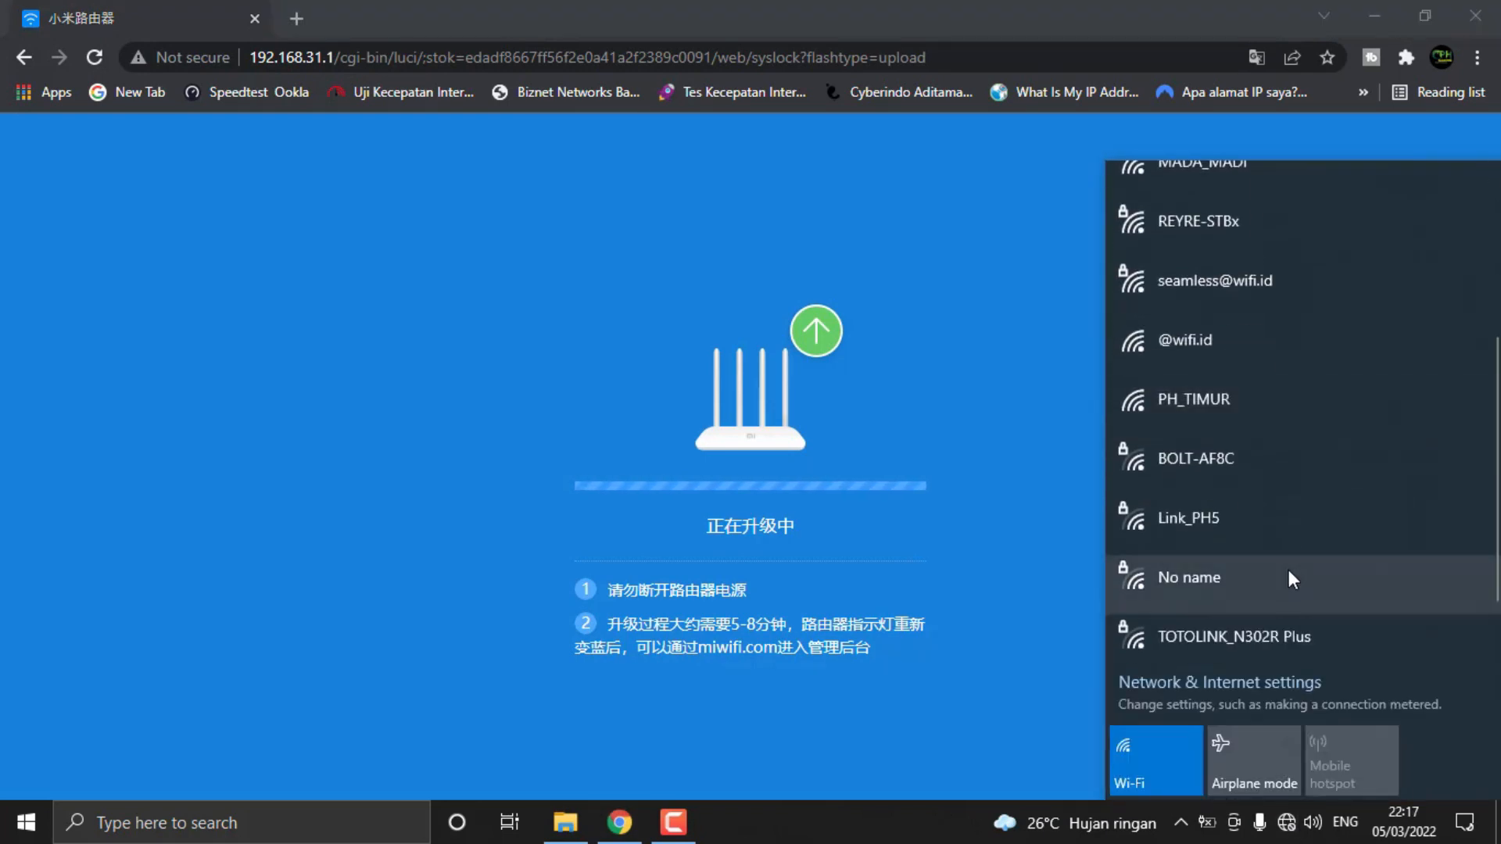
scroll(1288, 570, "up", 3)
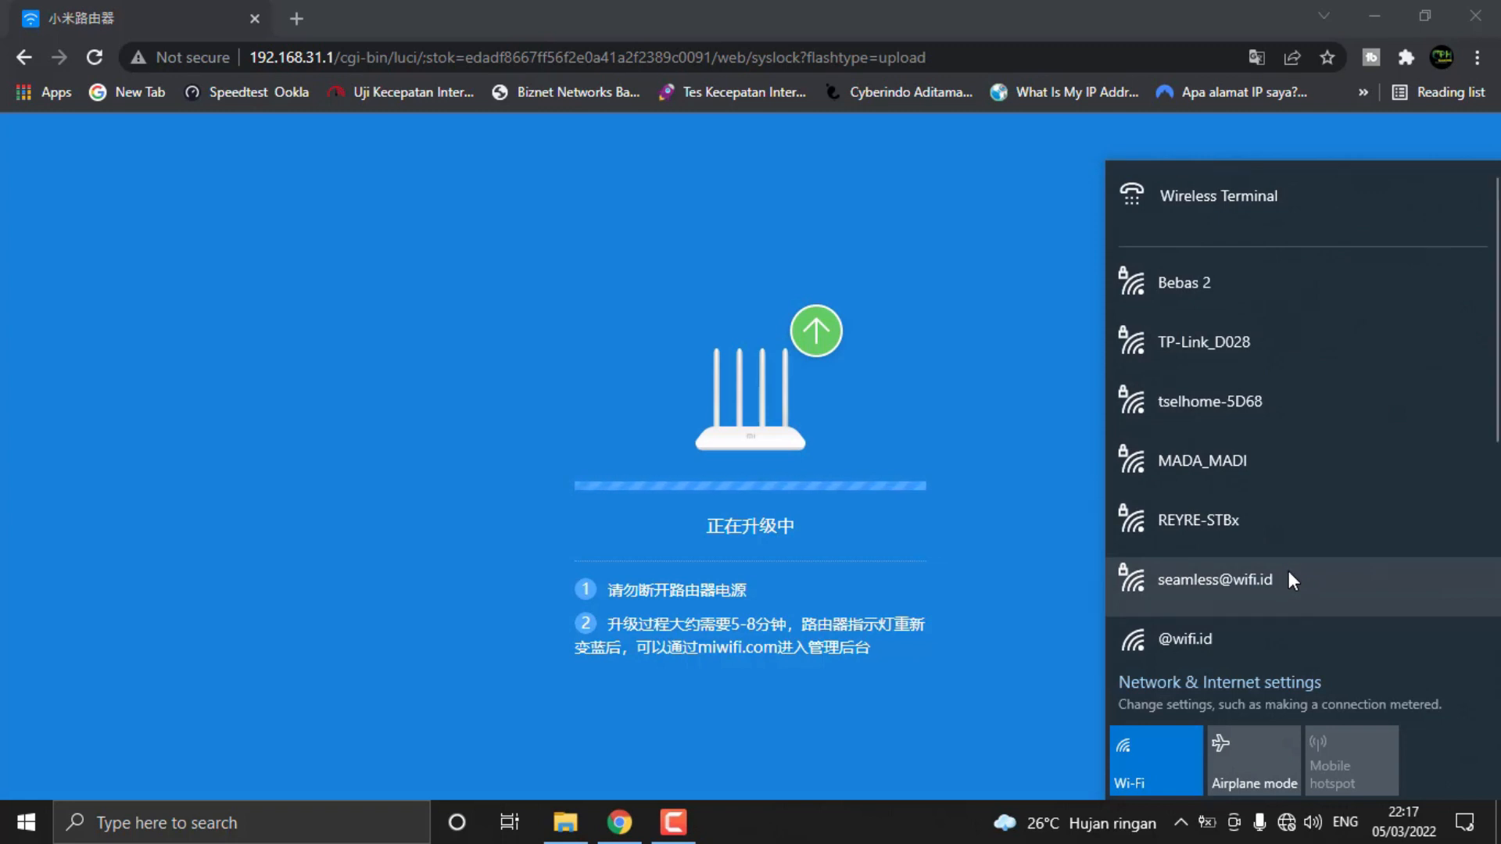
scroll(1289, 582, "down", 1)
scroll(1288, 579, "down", 5)
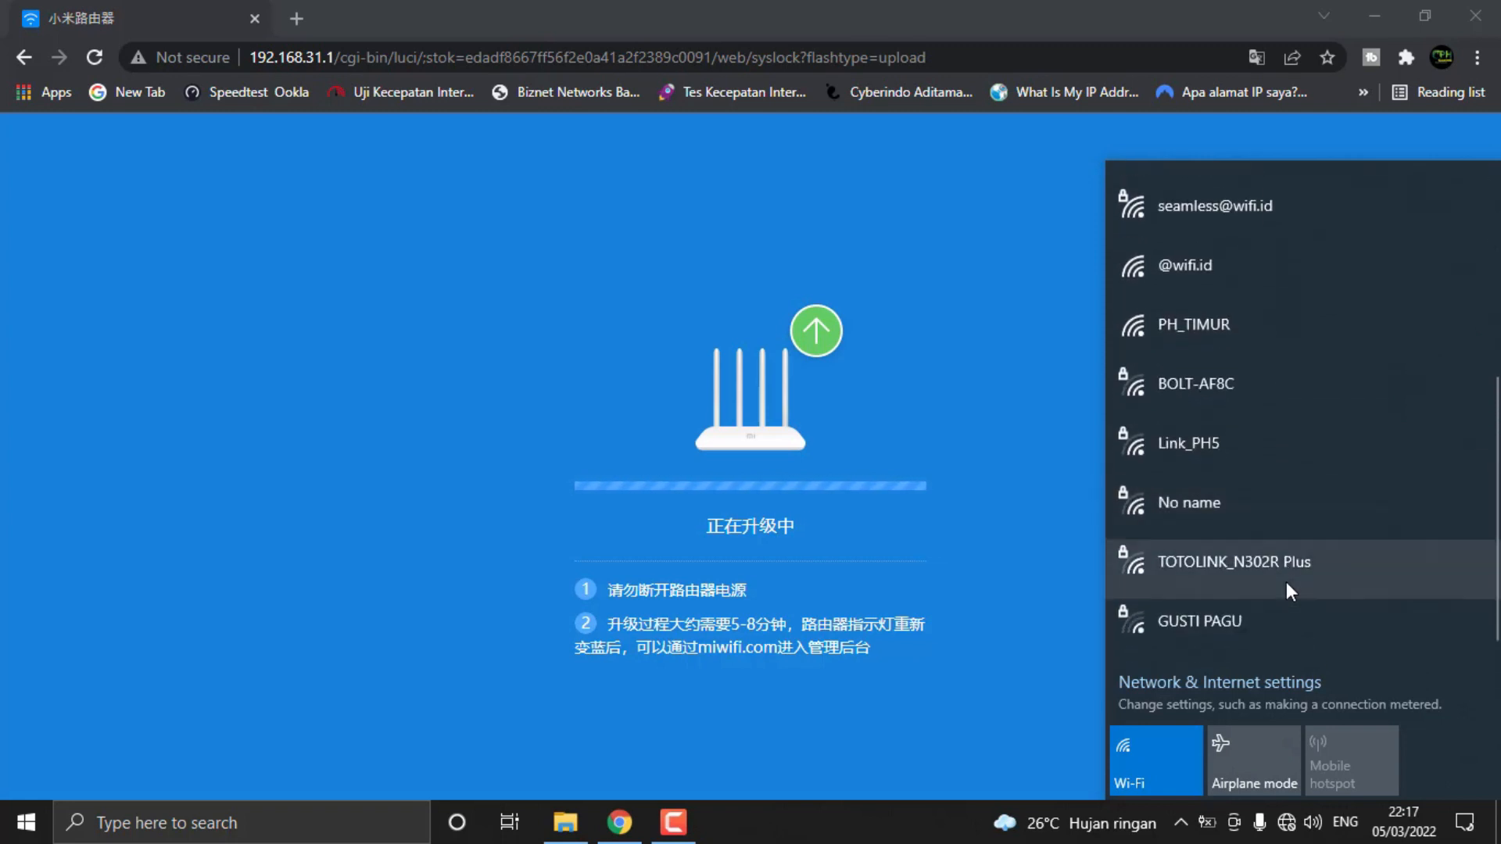
scroll(1287, 582, "up", 6)
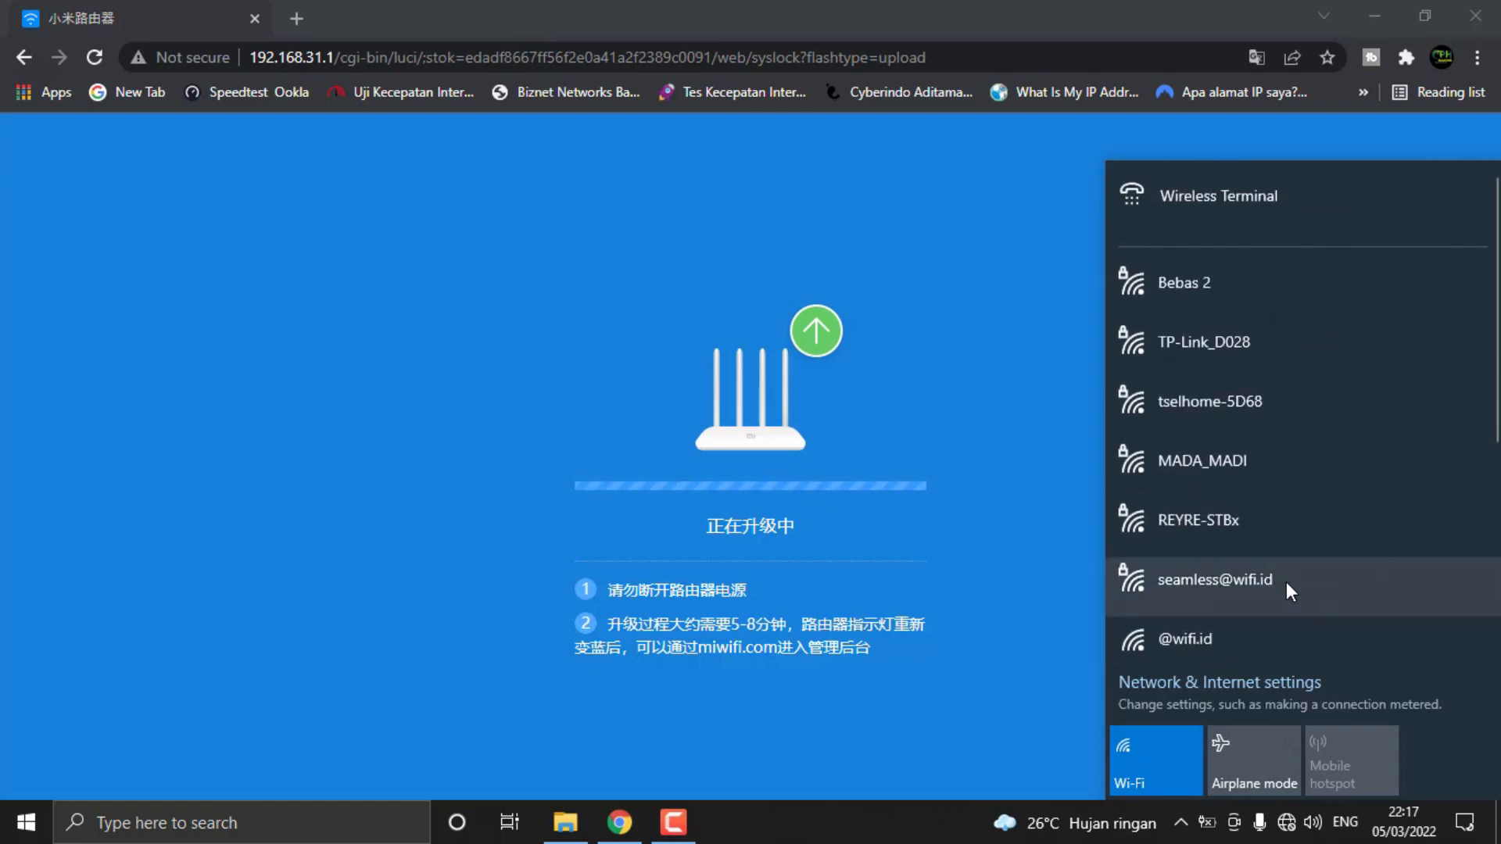
Refresh the Wi-Fi network list and reconnect to the Xiaomi_87FA network
left_click(1286, 823)
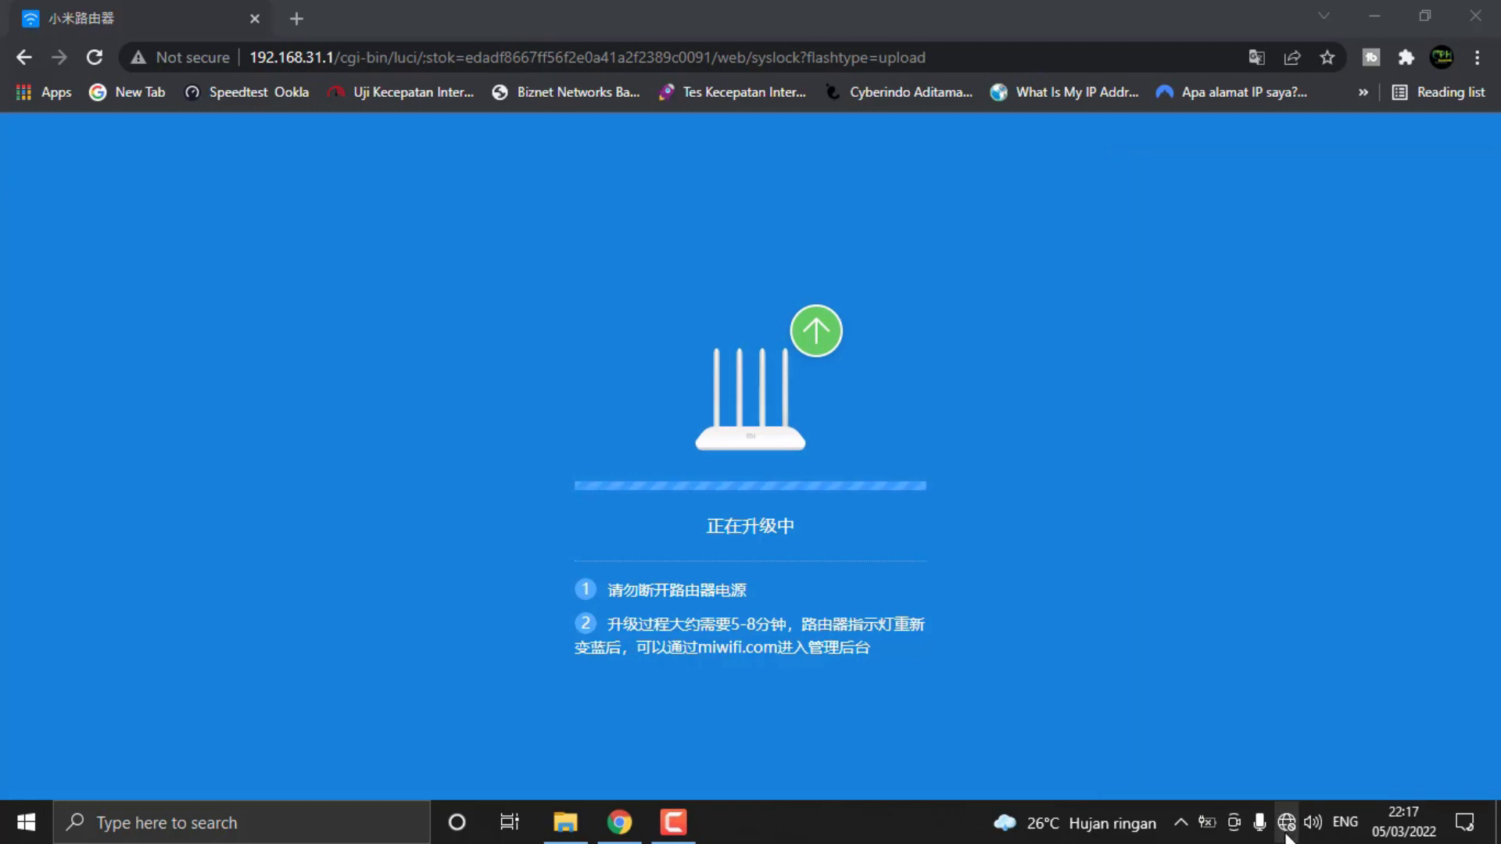
left_click(1286, 830)
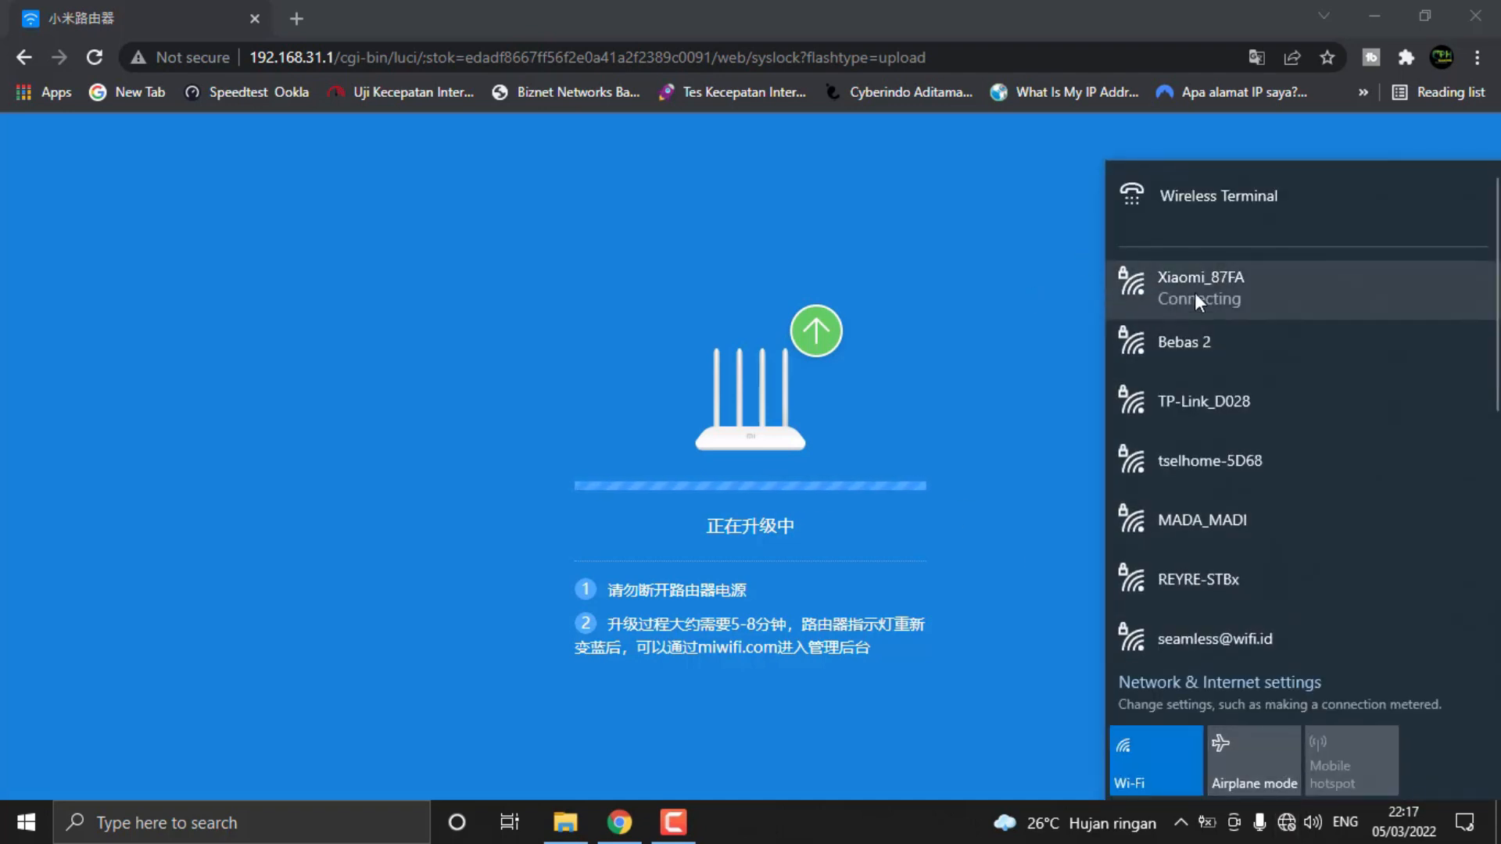
left_click(1286, 294)
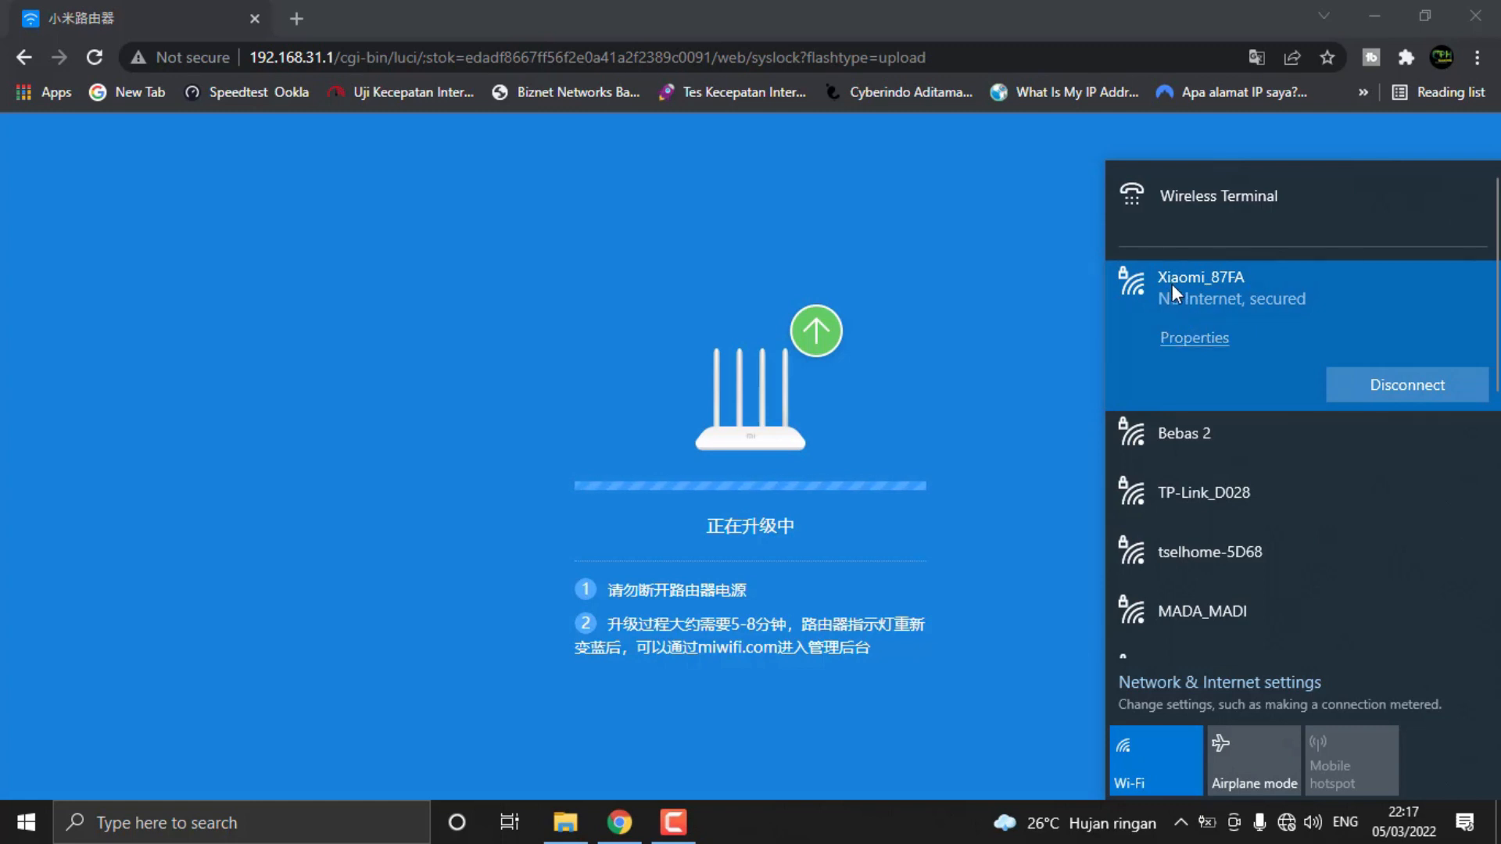
Open a new browser tab and close the old upgrade progress page, agreeing to leave the site
left_click(354, 16)
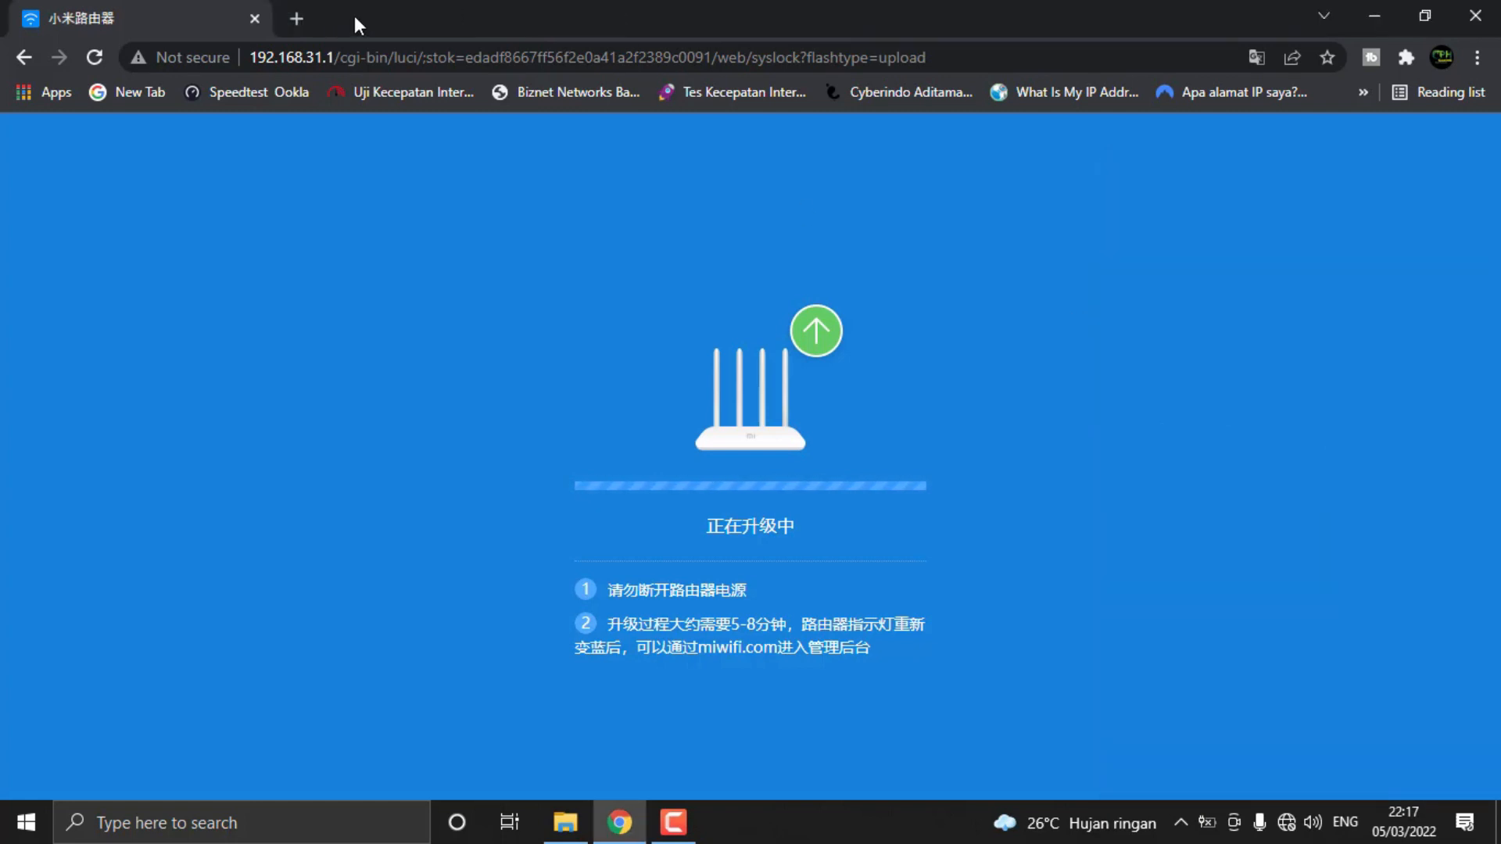
left_click(296, 18)
left_click(263, 19)
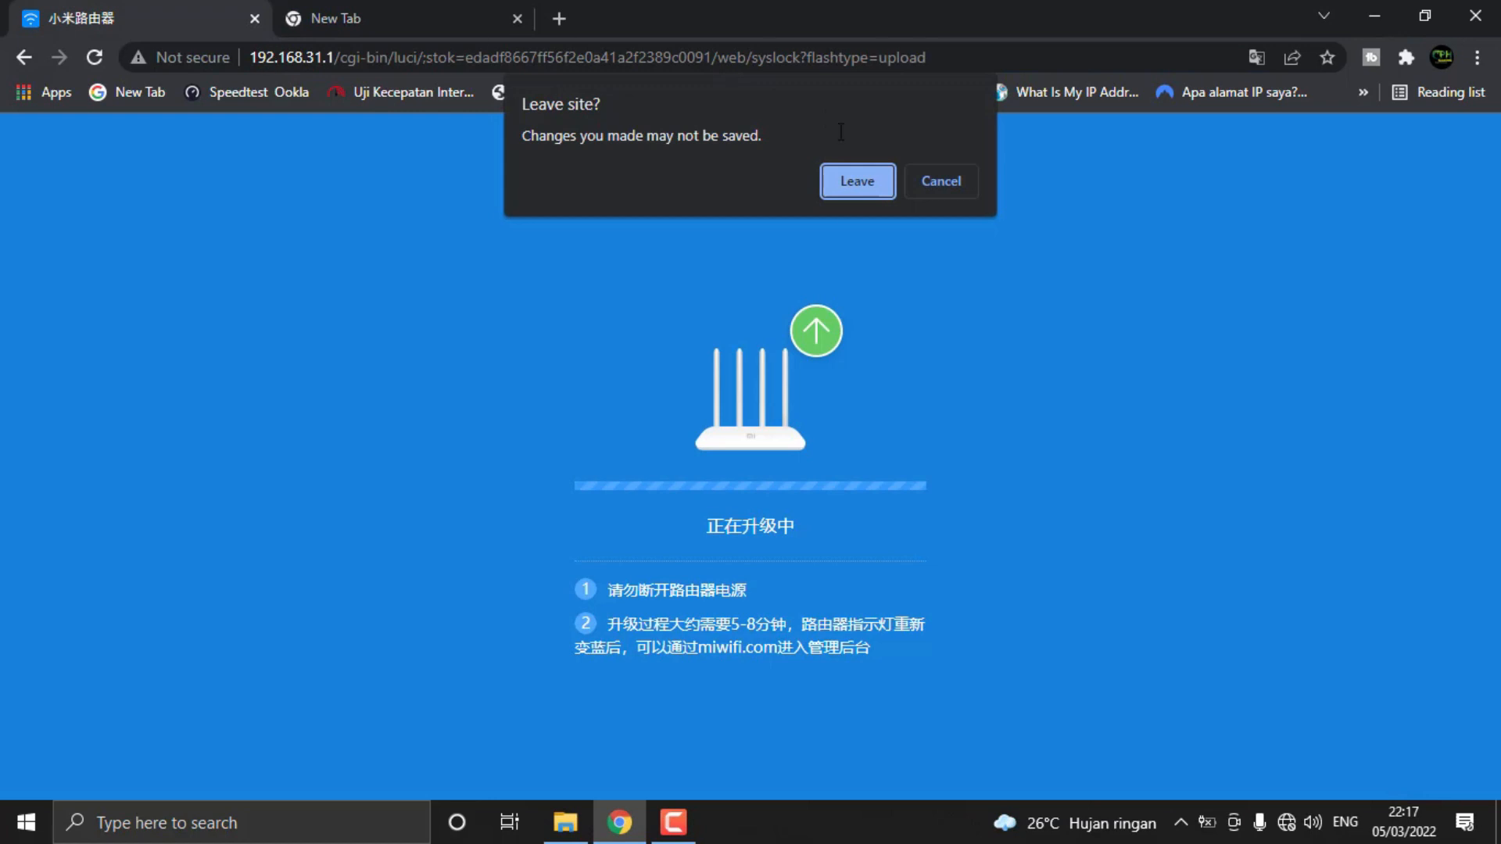
left_click(842, 189)
Open the router's admin page at 192.168.31.1 in the blank tab
left_click(251, 56)
type("1")
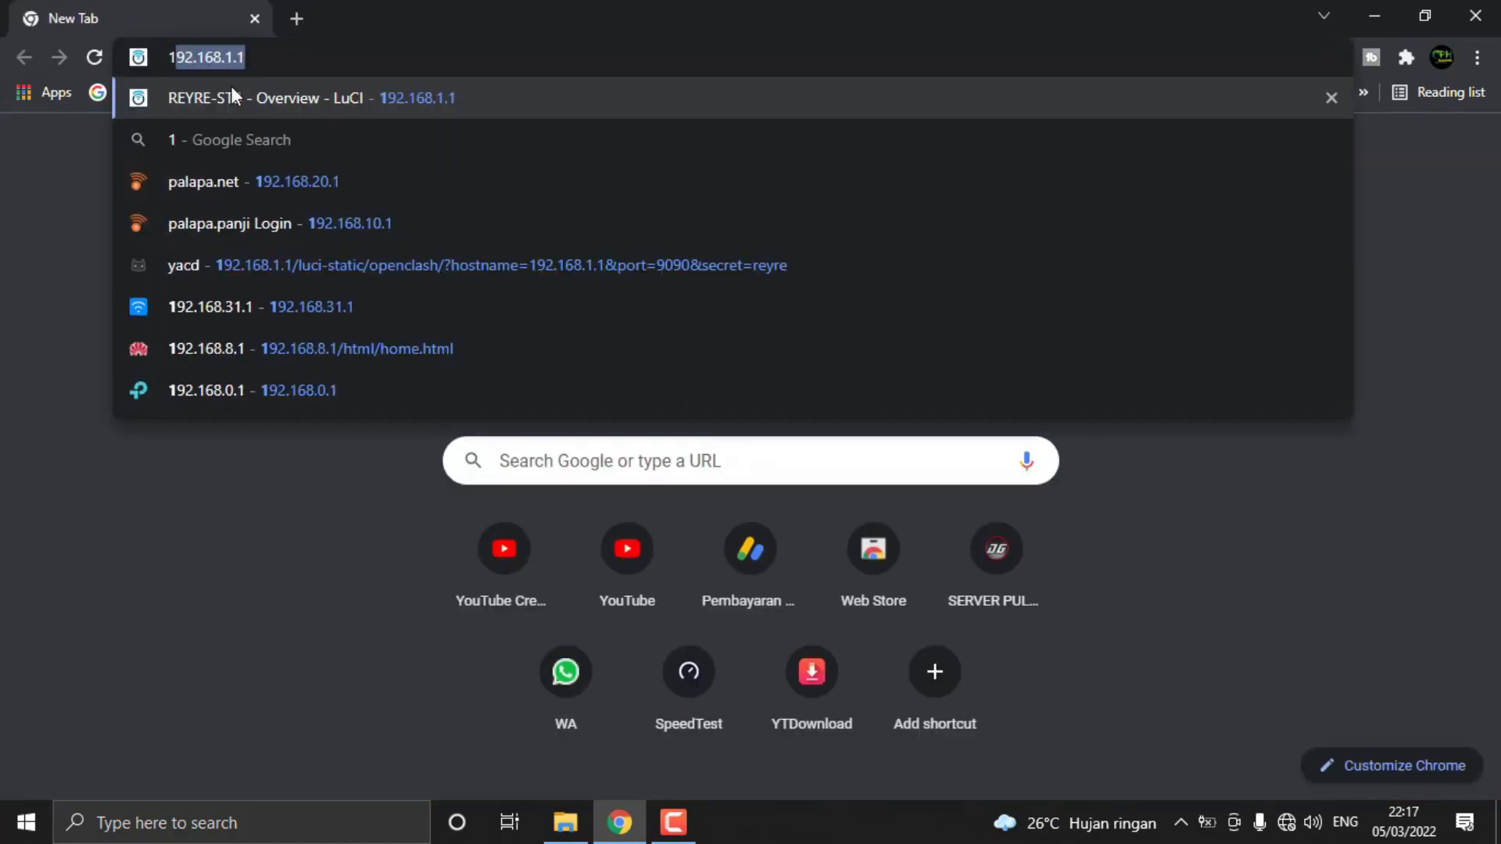
key("Right")
key("Left")
key("Left")
key("Left")
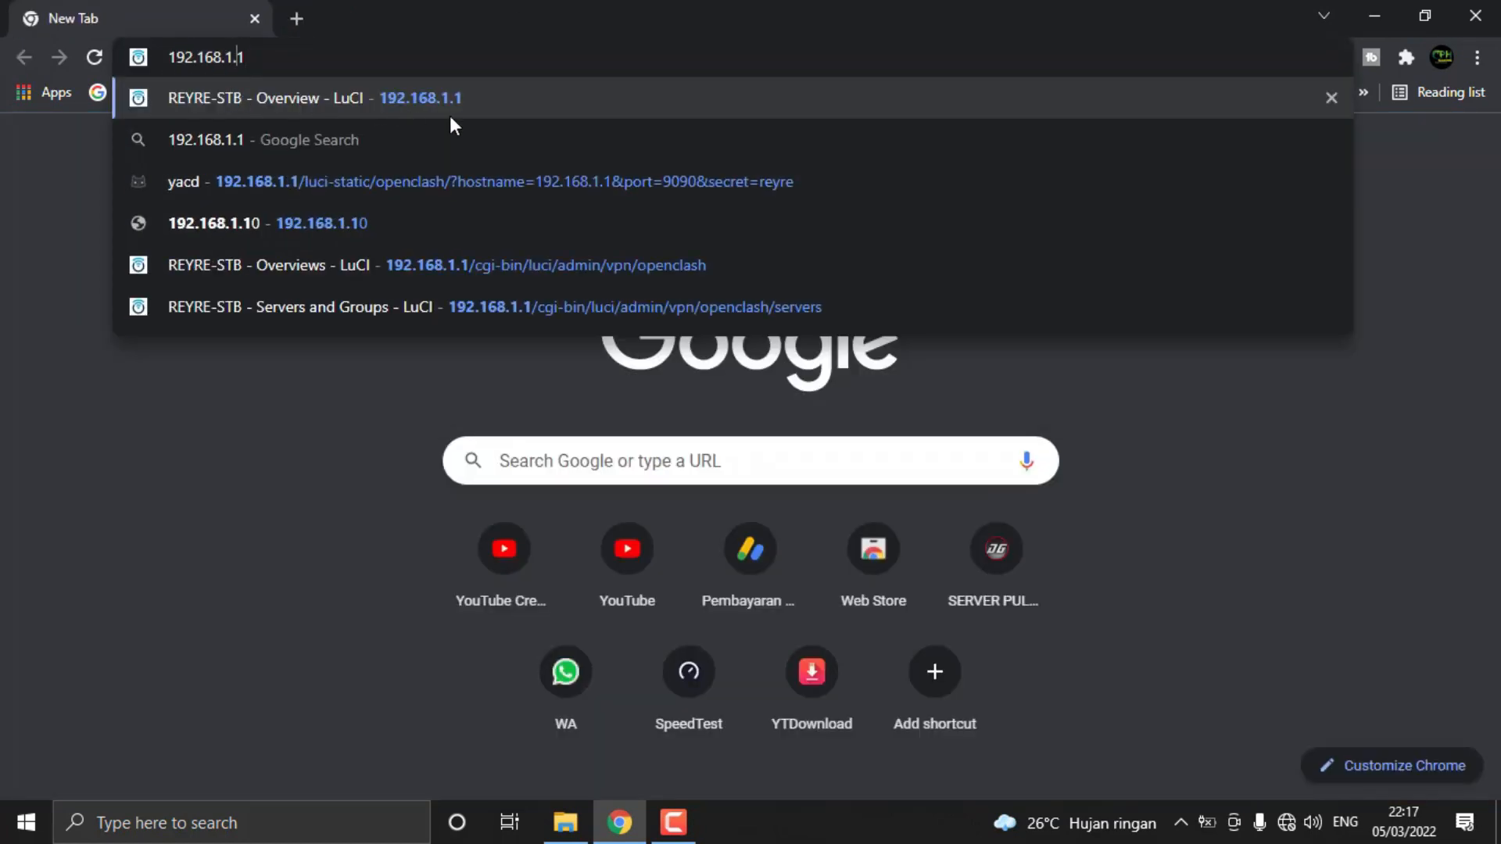
type("3")
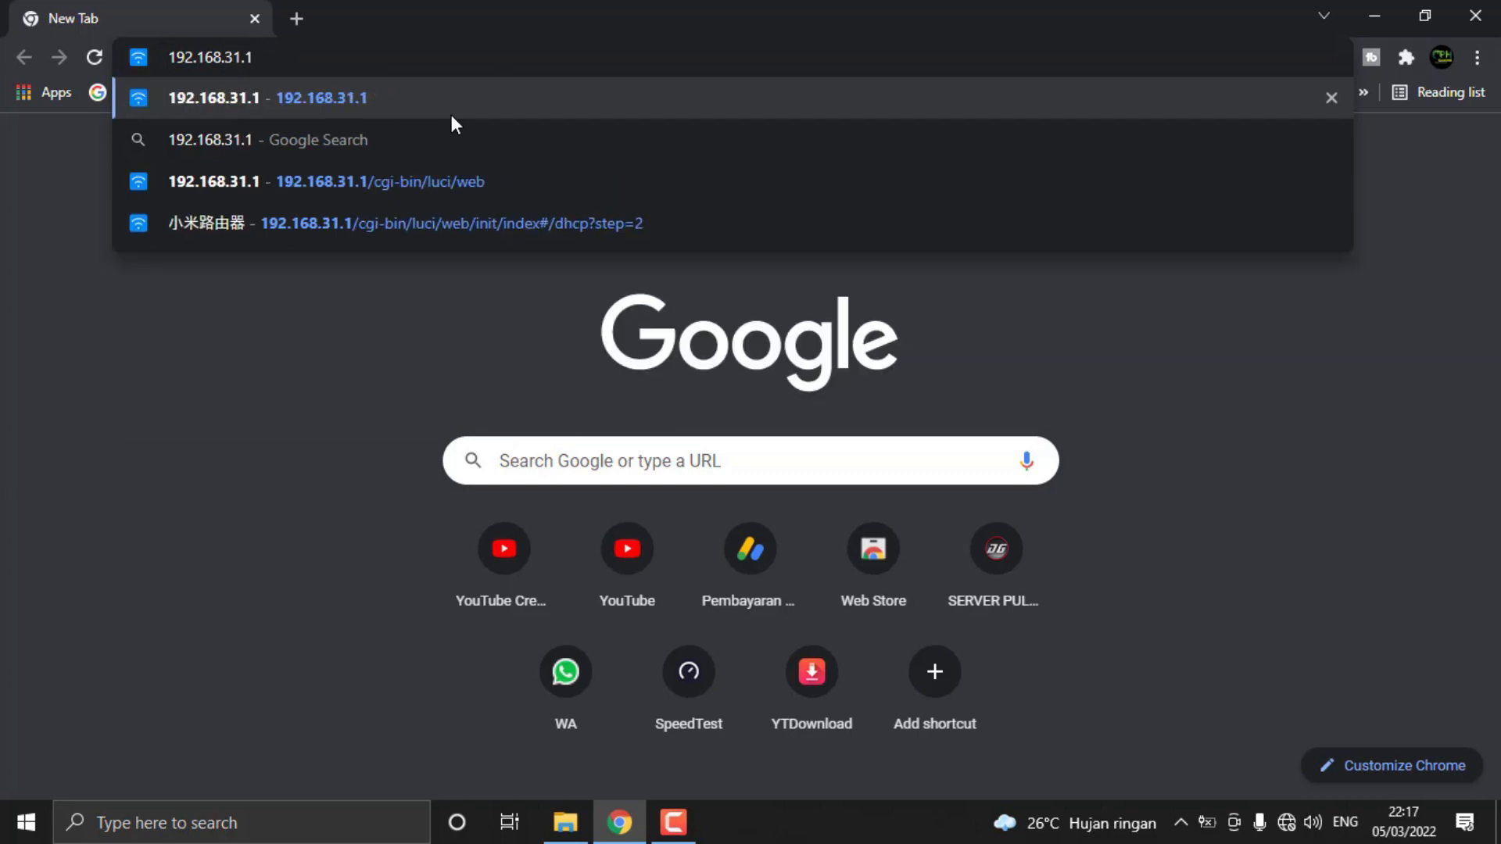
key("Return")
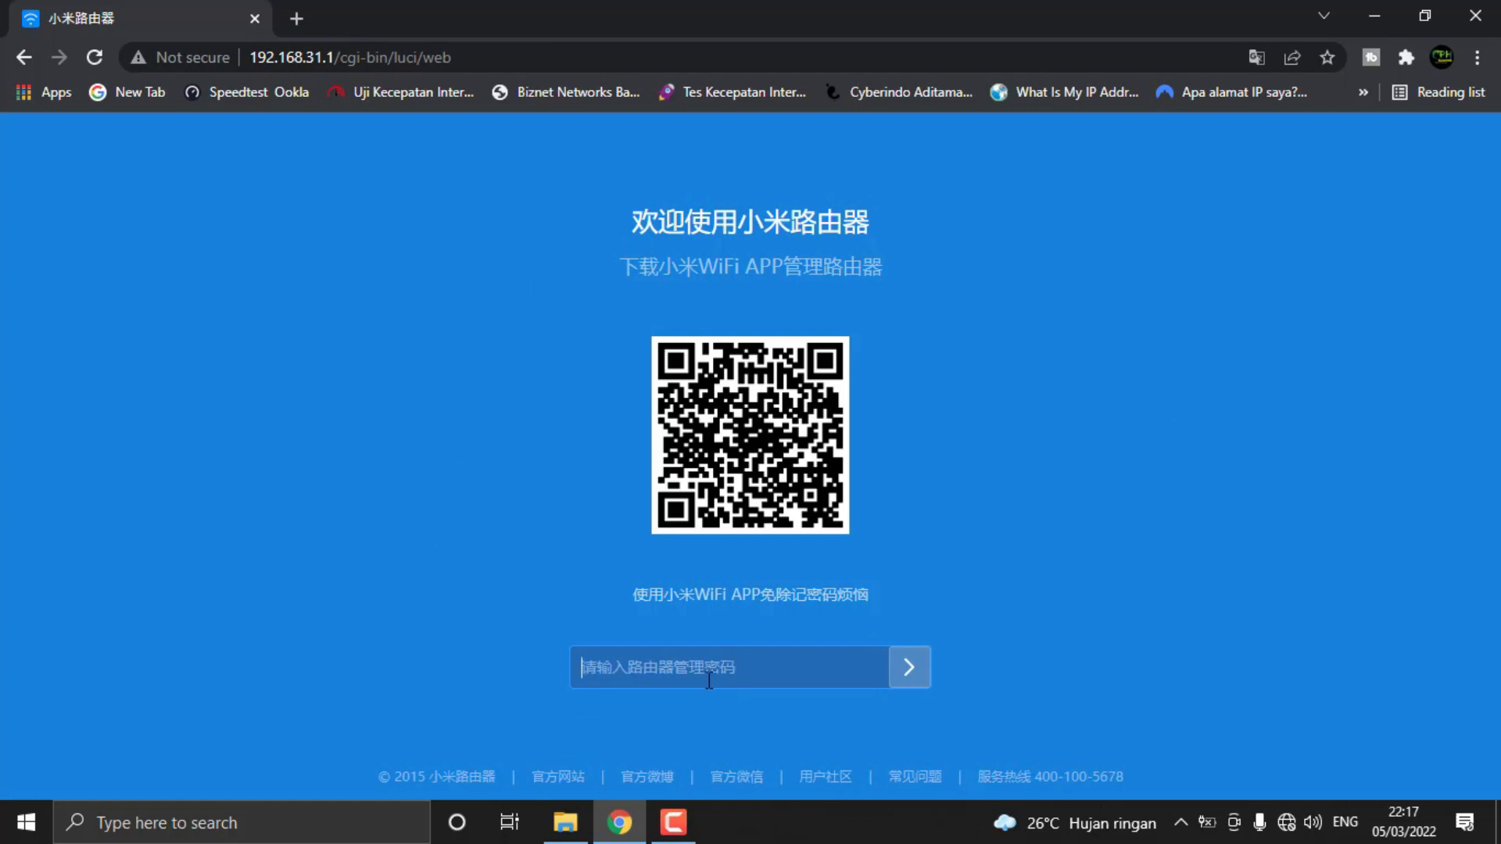
Log in with the router's admin password, then dismiss the password-saving prompt and acknowledge the recommended settings
type("••")
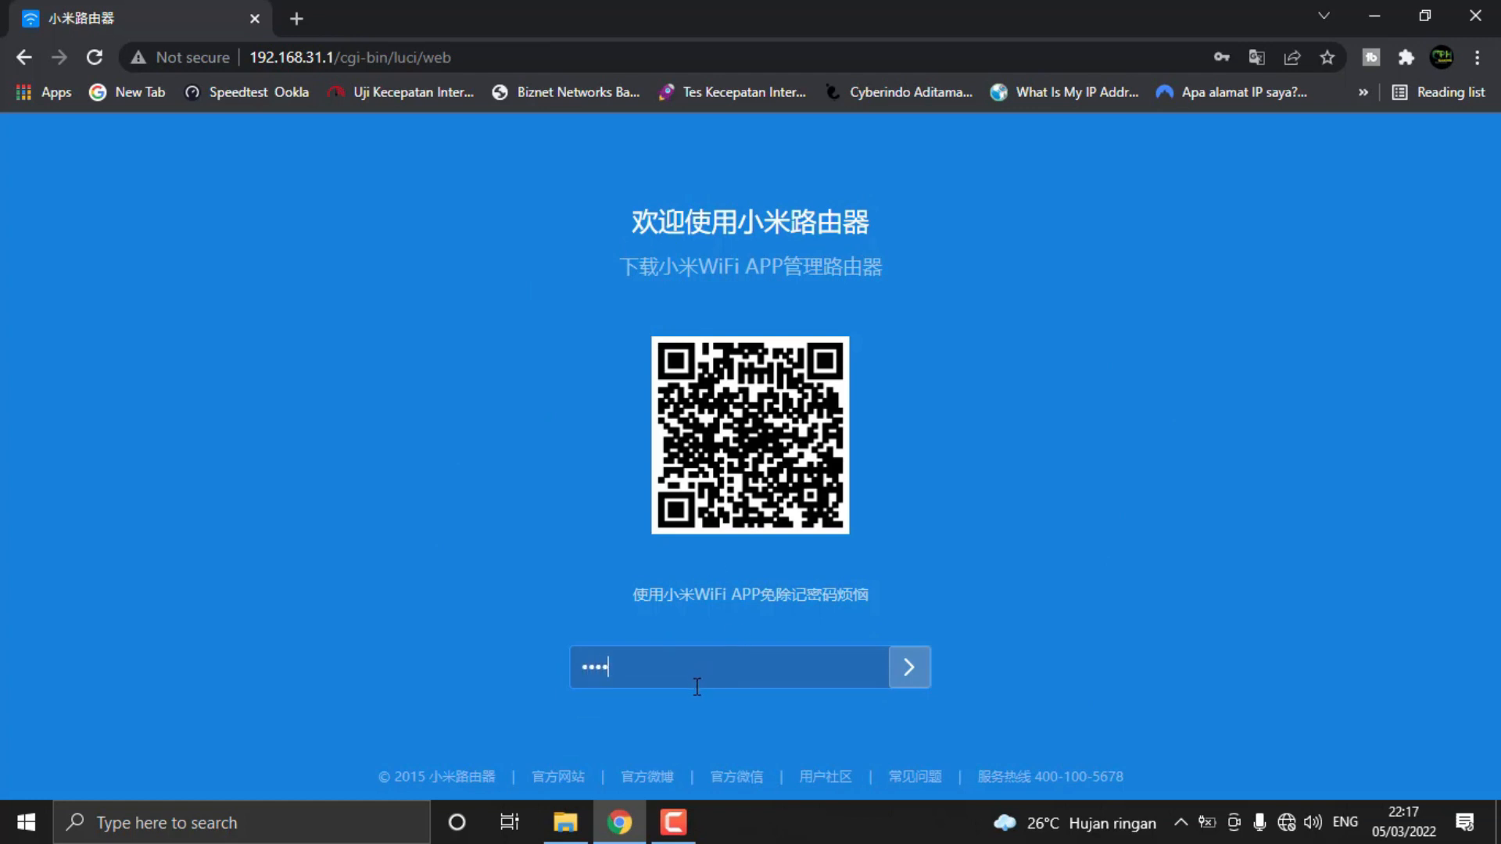
left_click(906, 668)
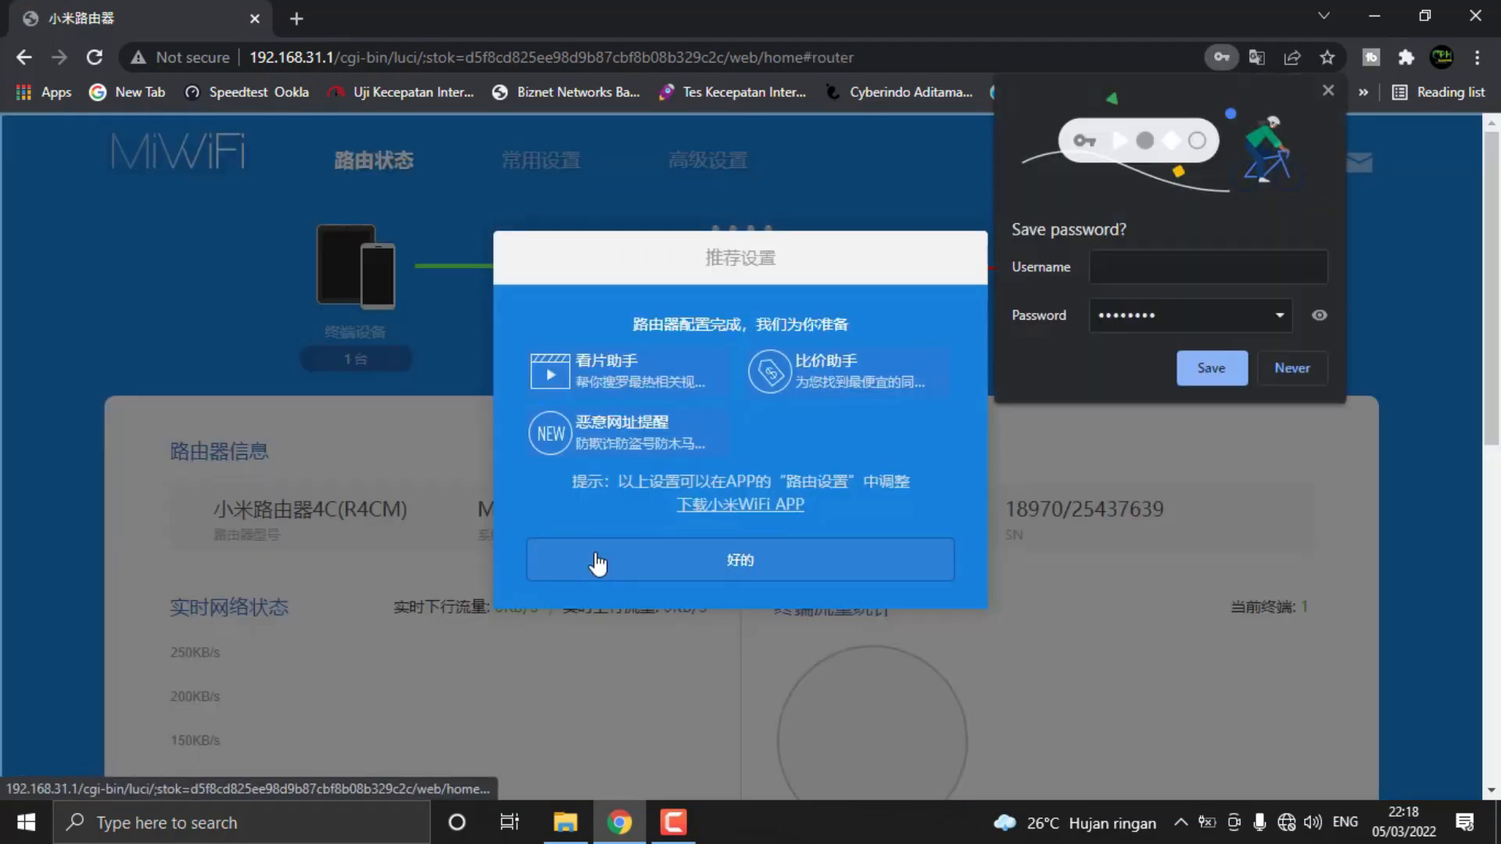
left_click(1327, 92)
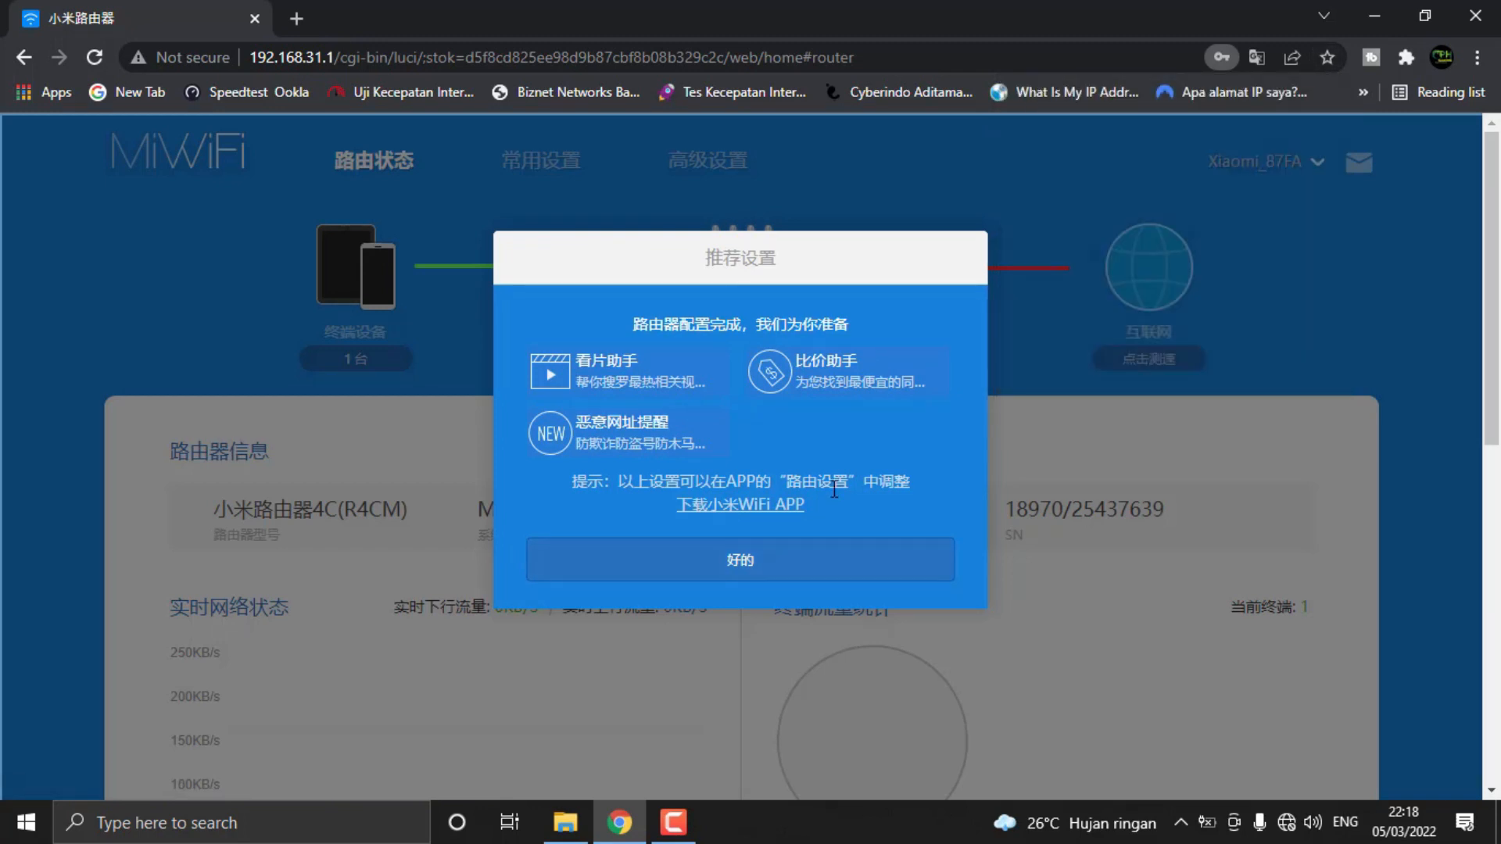
left_click(768, 573)
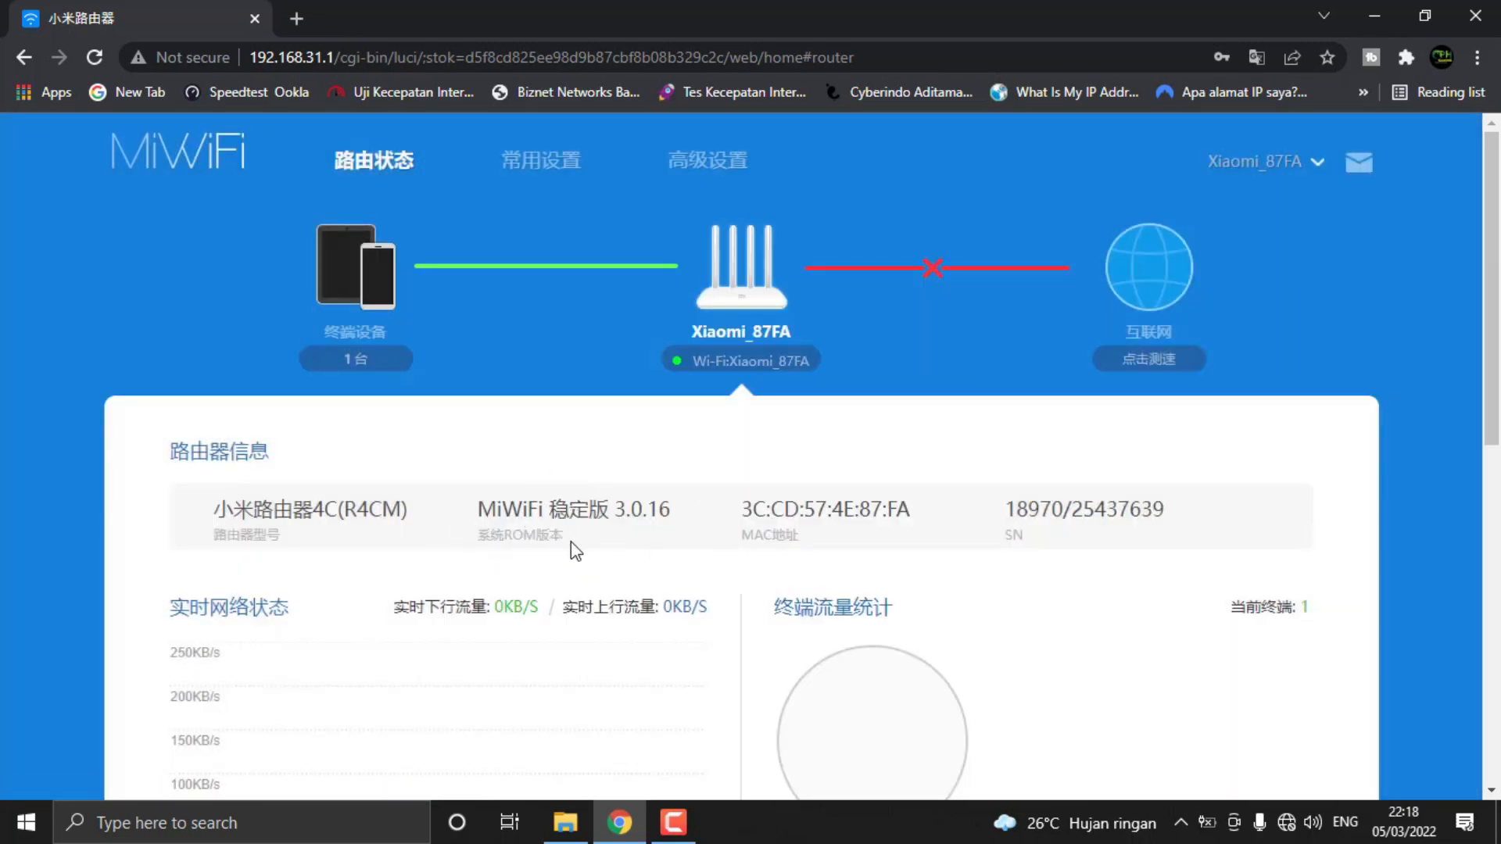
Examine the MiWiFi ROM version in the router information section, highlighting its text
left_click_drag(484, 512, 665, 512)
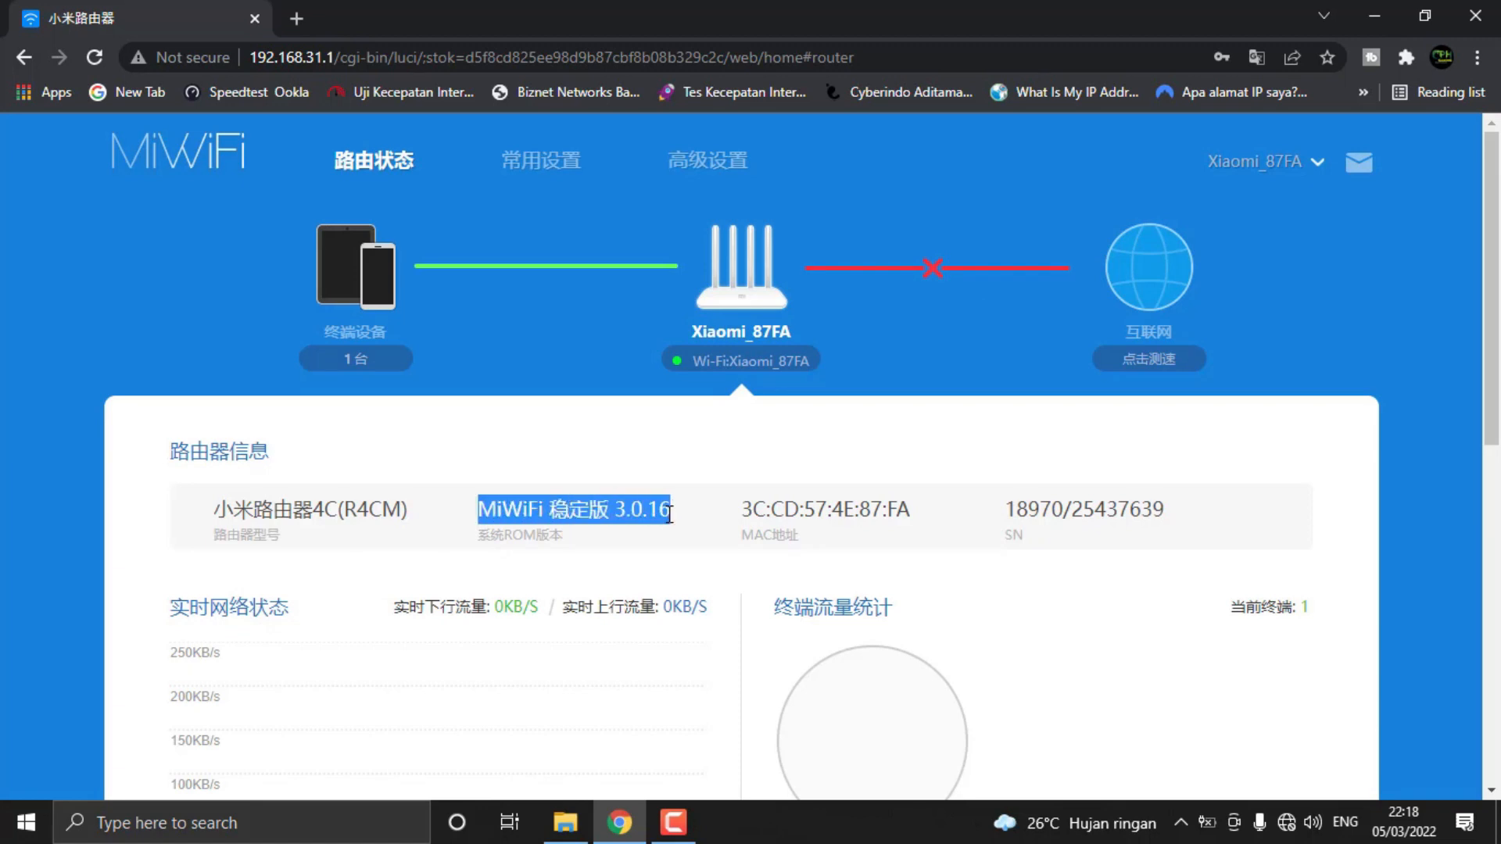
mouse_move(679, 514)
left_mouse_down()
mouse_move(476, 510)
mouse_move(660, 510)
mouse_move(691, 523)
left_mouse_up()
left_click(488, 511)
left_click(681, 519)
left_click_drag(671, 512, 481, 512)
left_click(674, 520)
left_click_drag(679, 510, 466, 520)
left_click(668, 544)
left_click(589, 553)
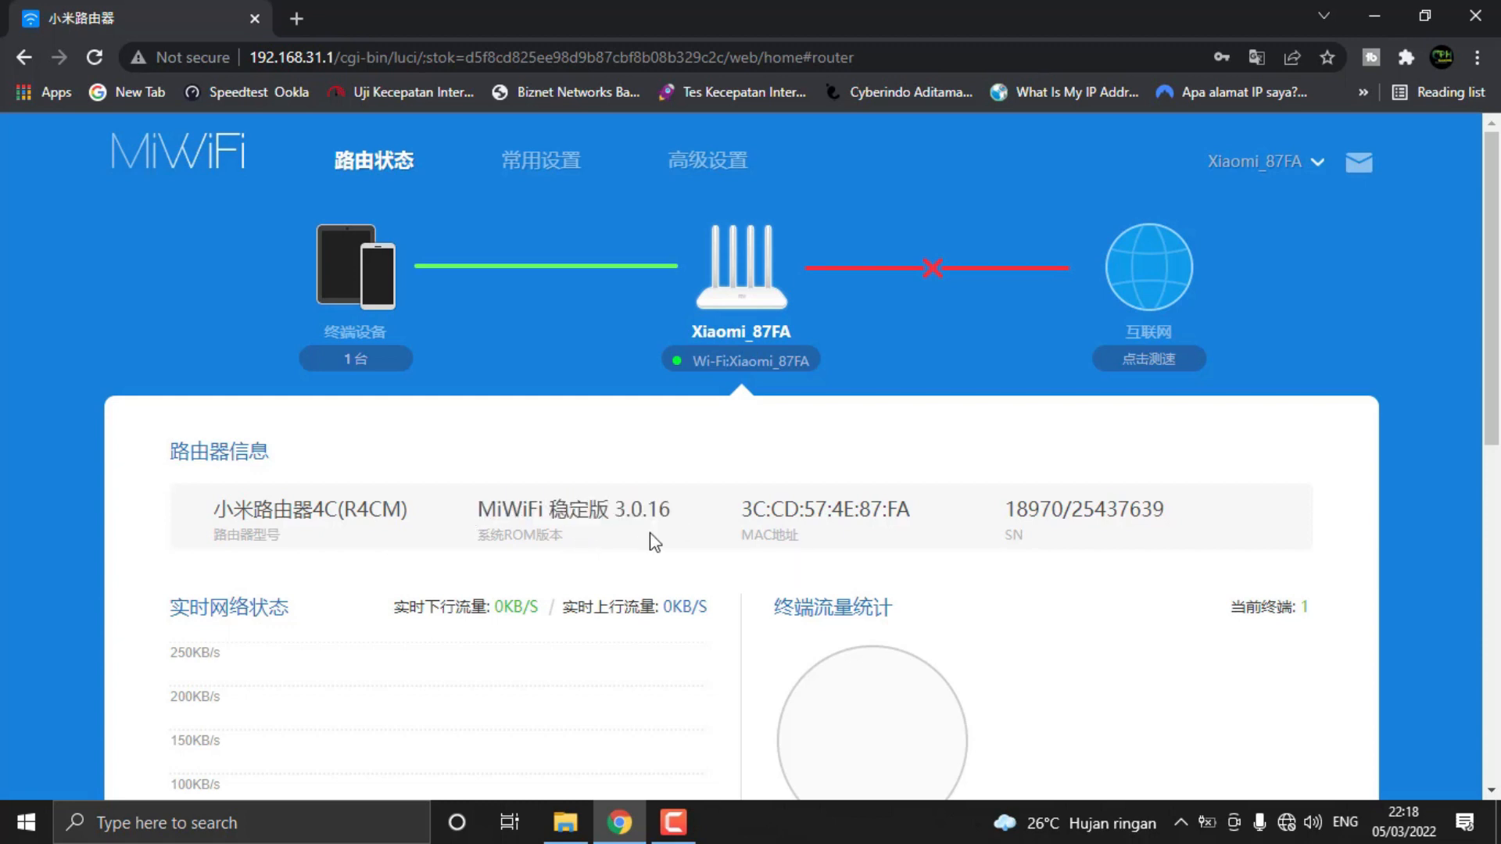
Open the system status page (系统状态) in the common settings and check the current firmware version
left_click(551, 175)
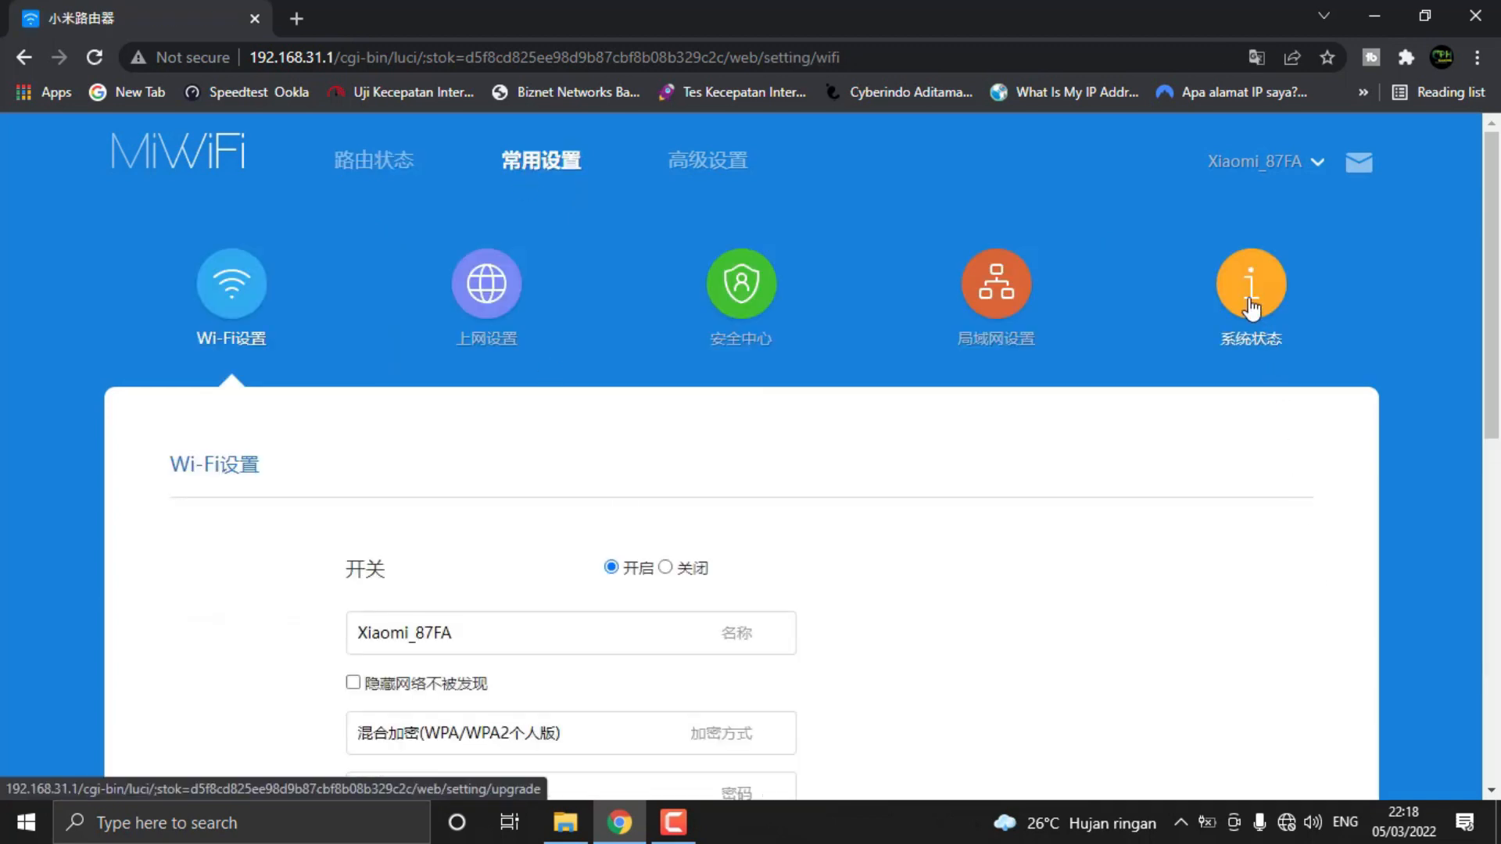
left_click(1247, 302)
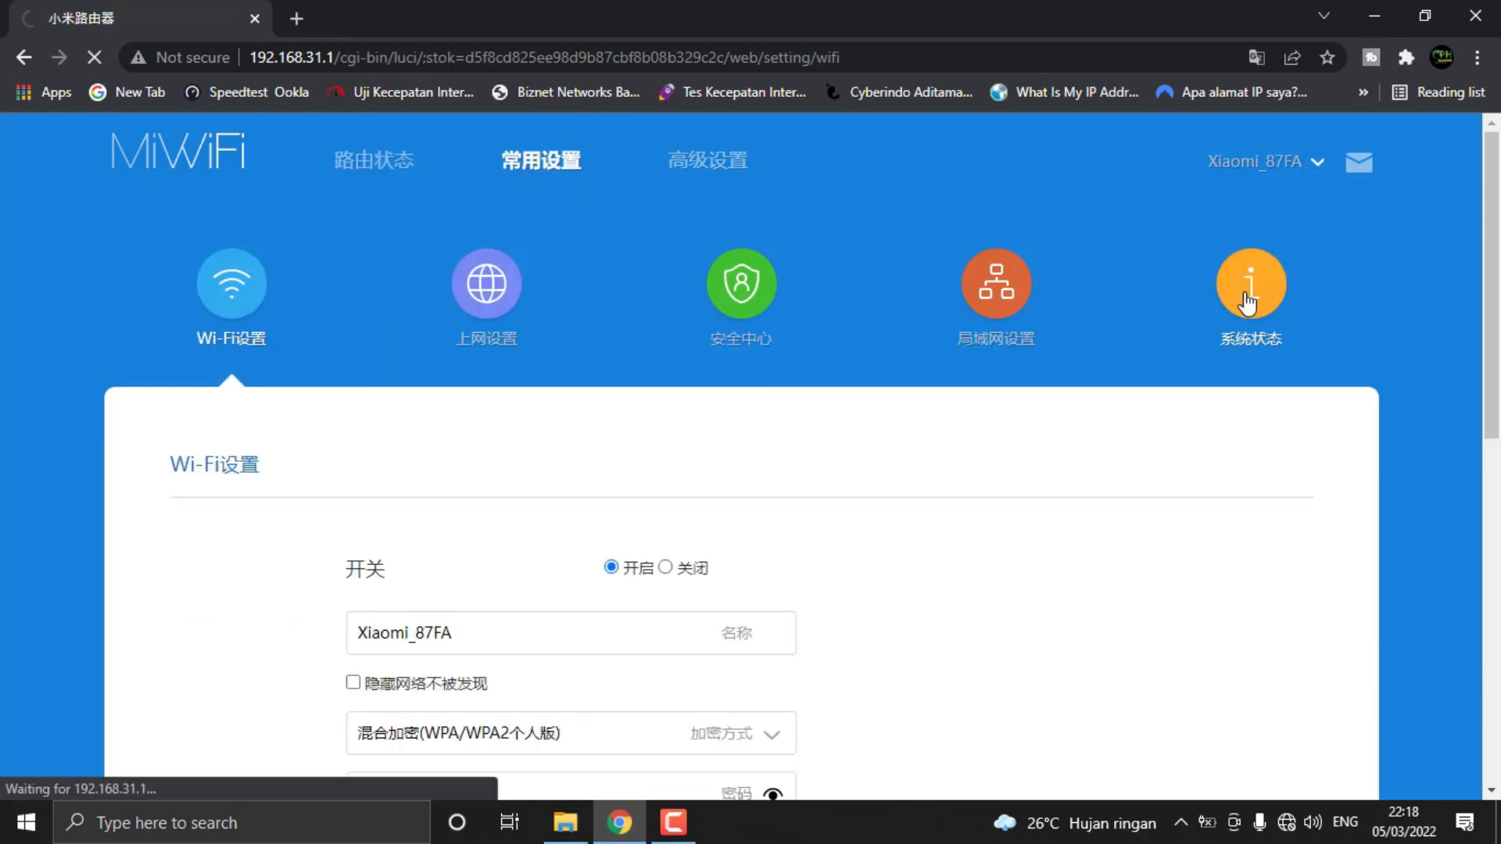
scroll(1210, 547, "down", 3)
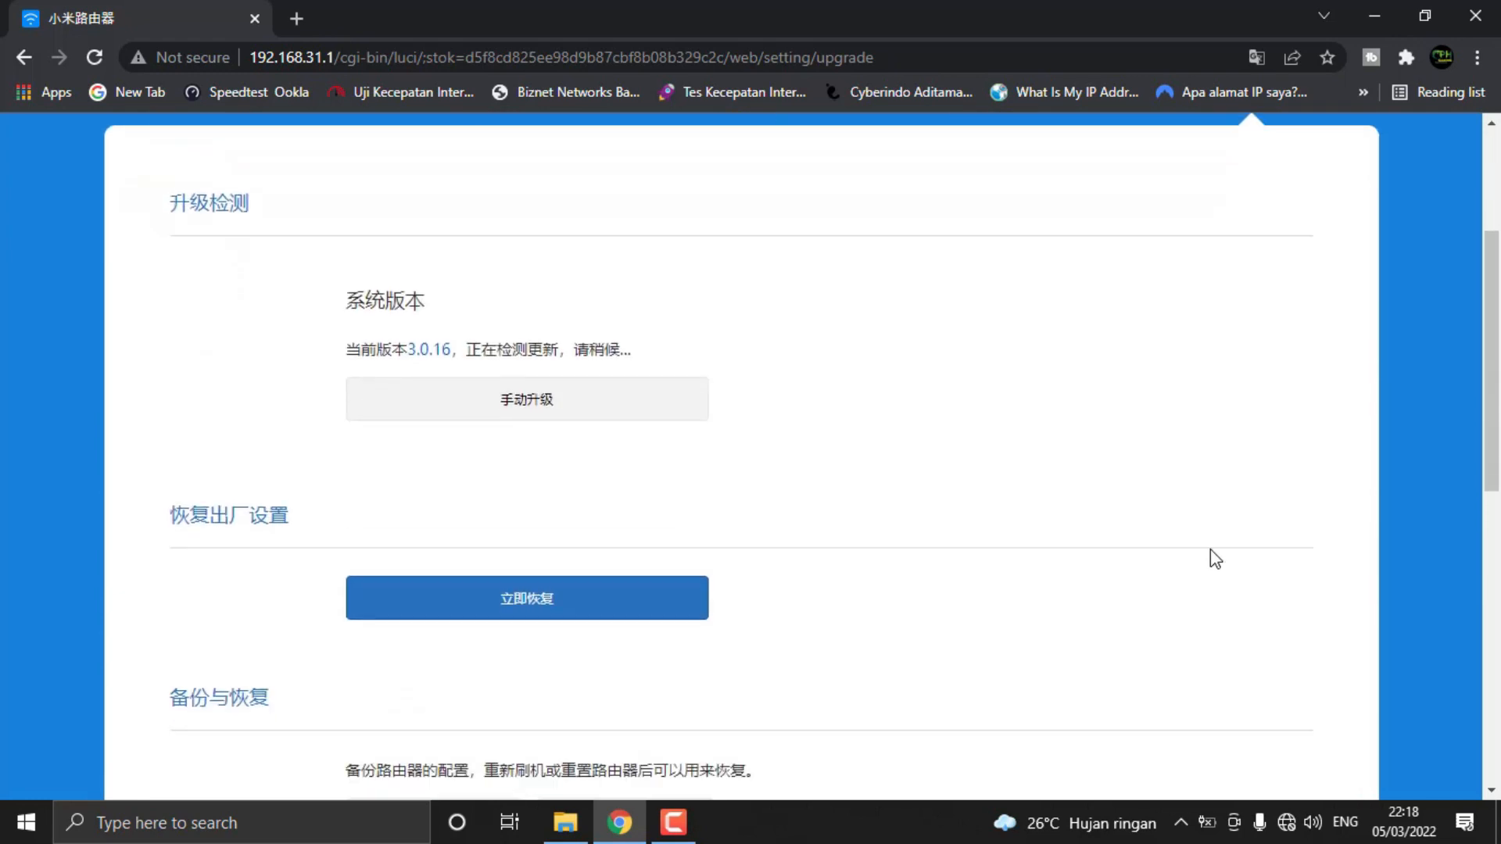
scroll(1178, 546, "up", 3)
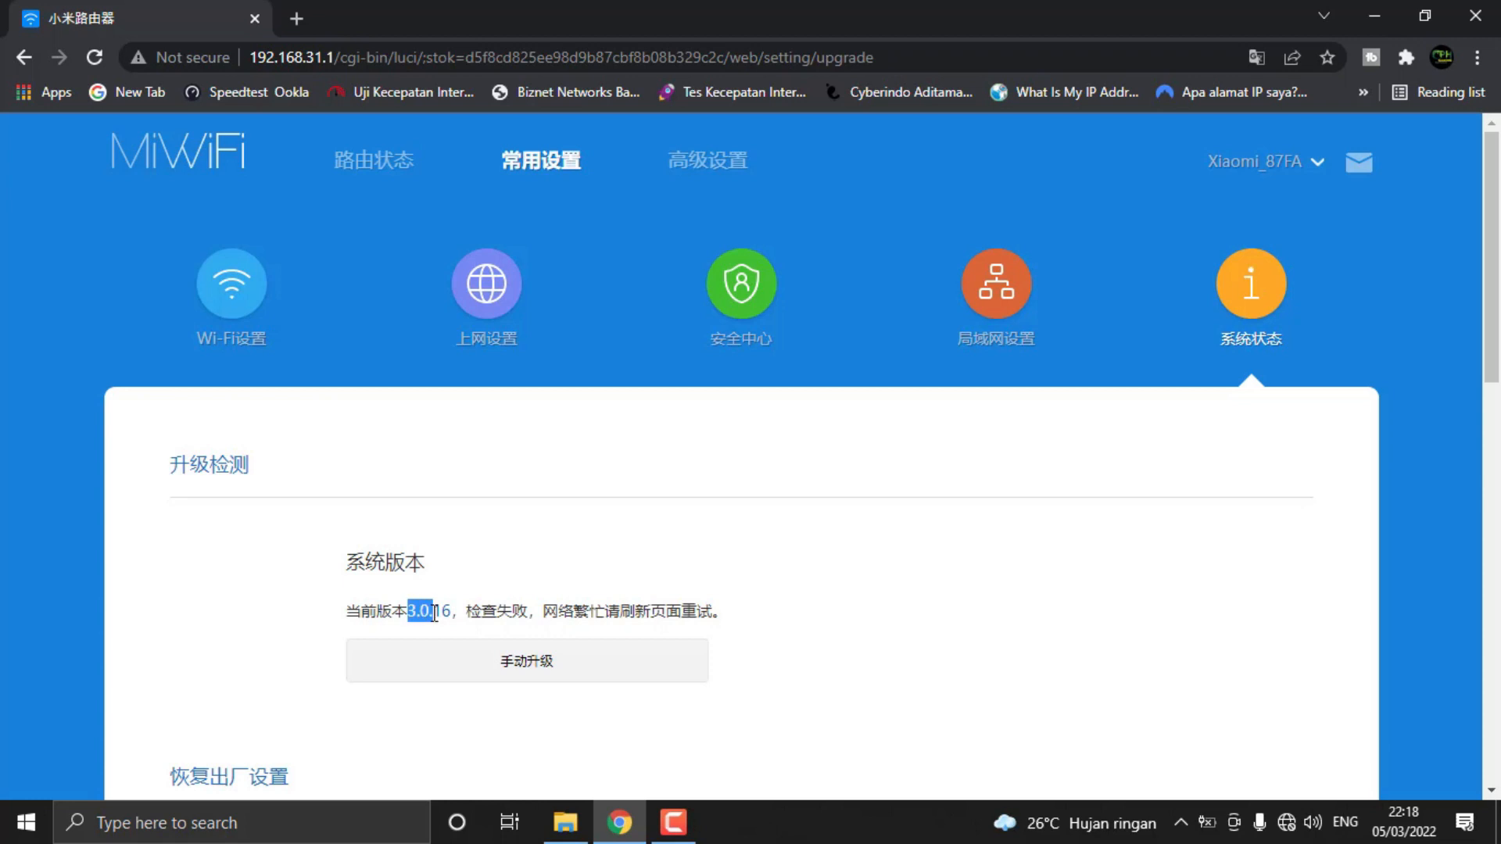
Set the router's system language (设置系统语言) to English on the system status page
scroll(907, 564, "down", 2)
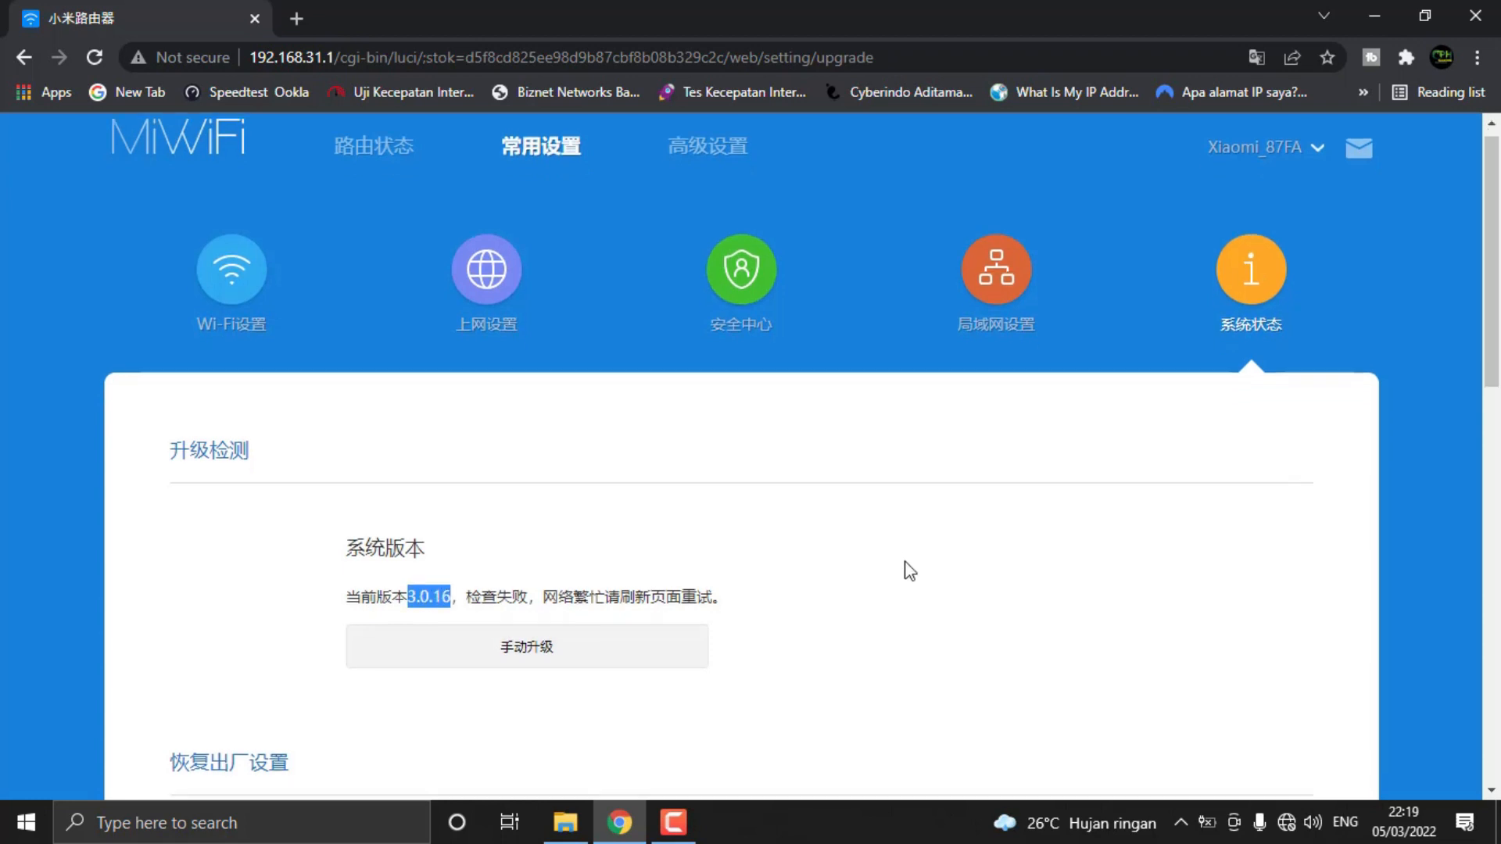
scroll(907, 565, "up", 2)
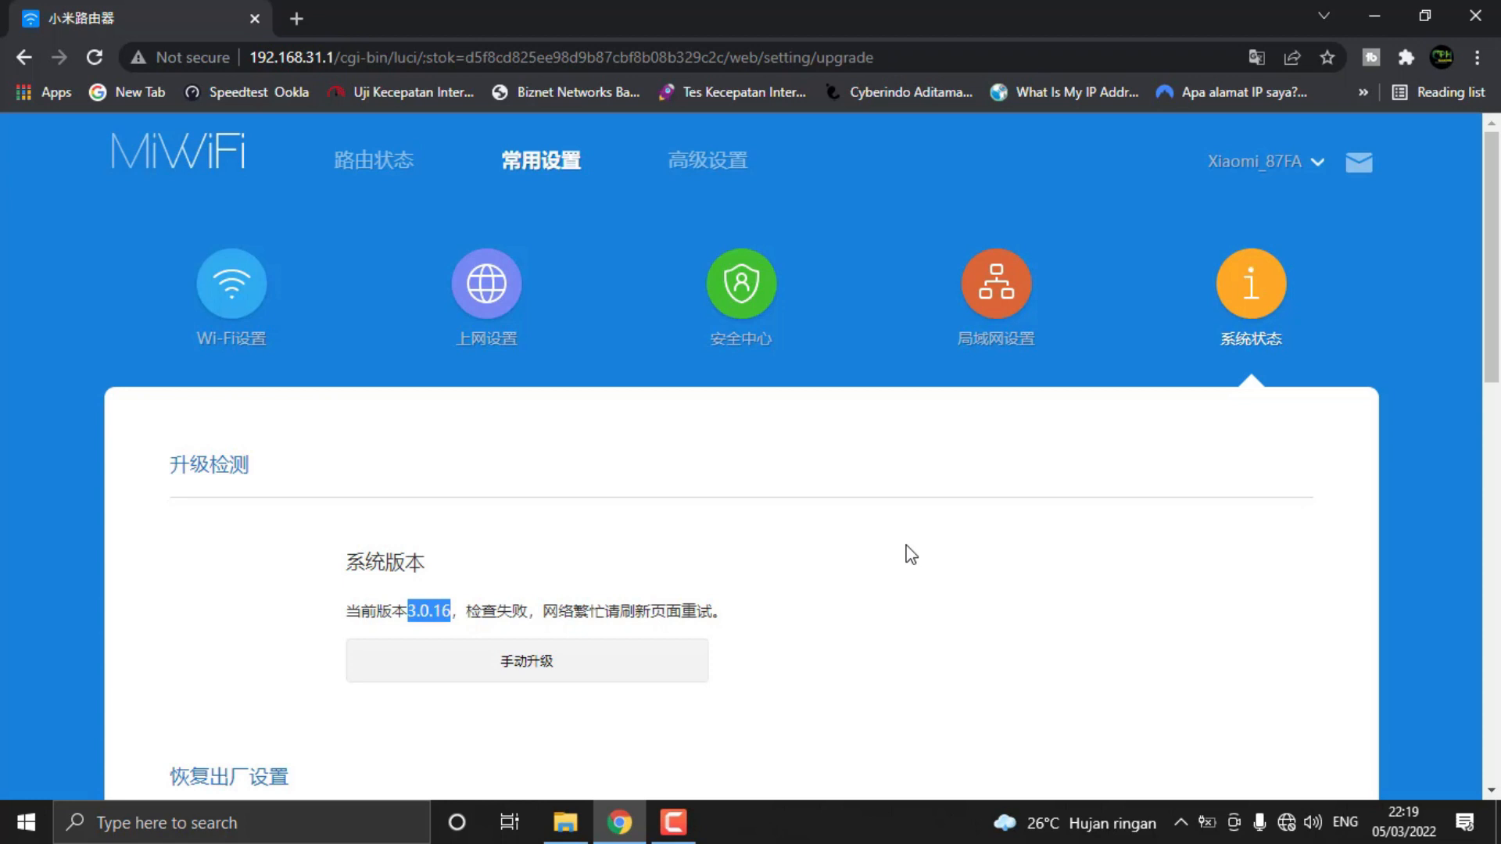
scroll(905, 552, "down", 10)
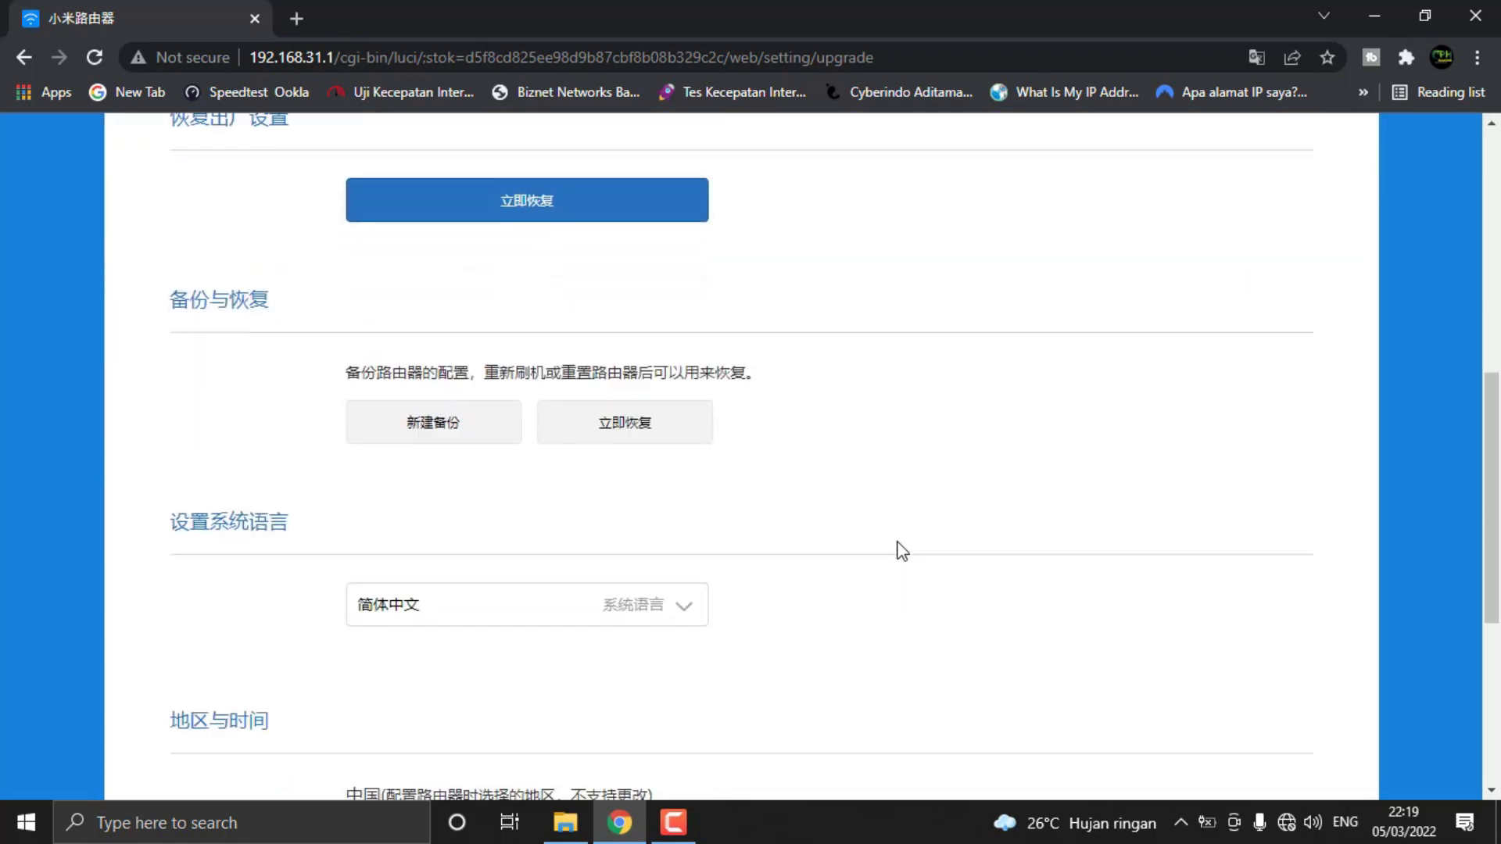
scroll(902, 551, "down", 4)
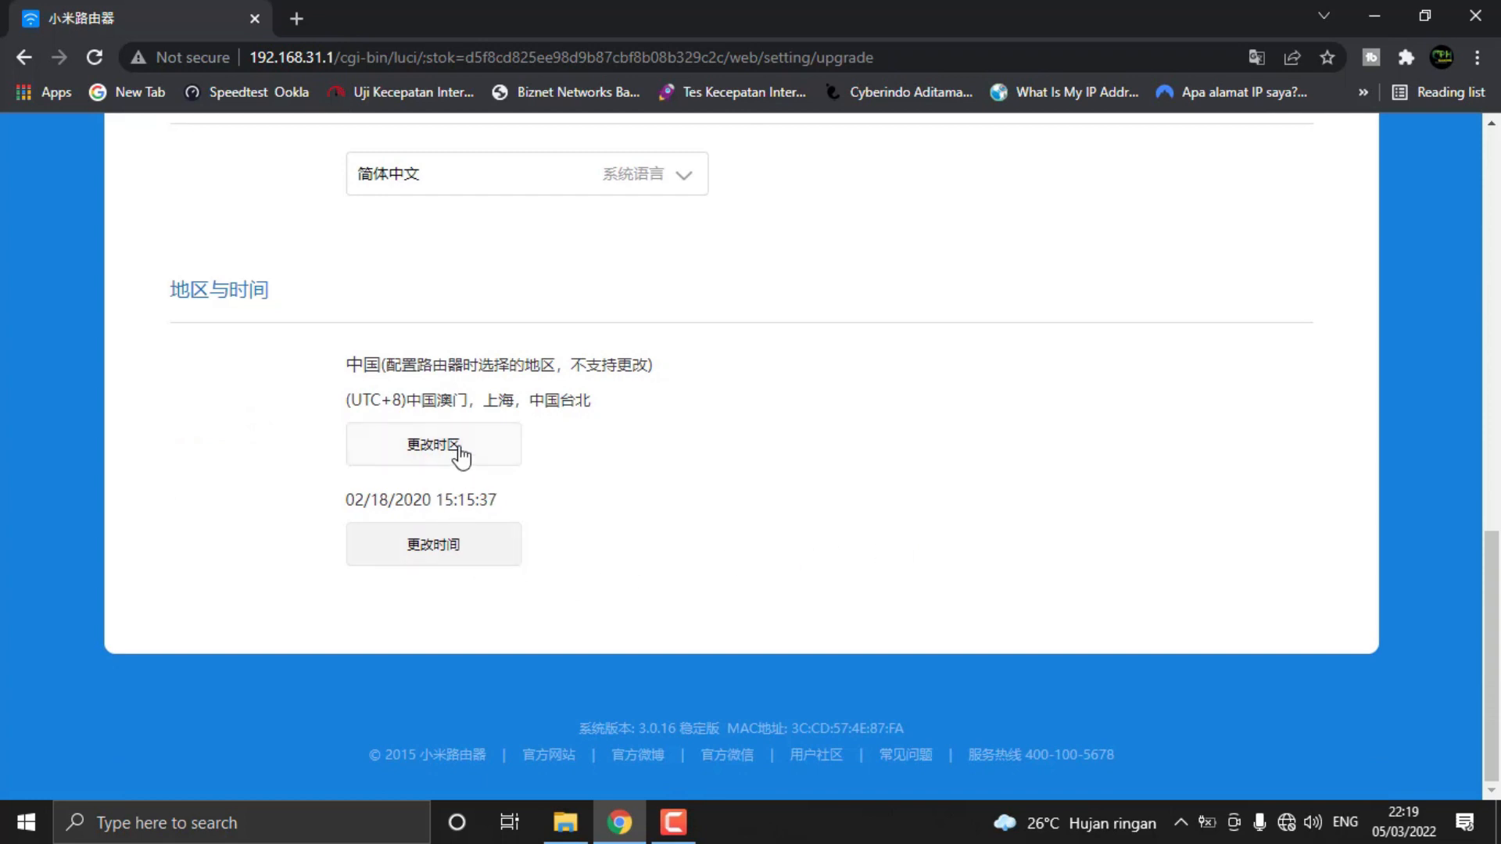
scroll(462, 454, "up", 3)
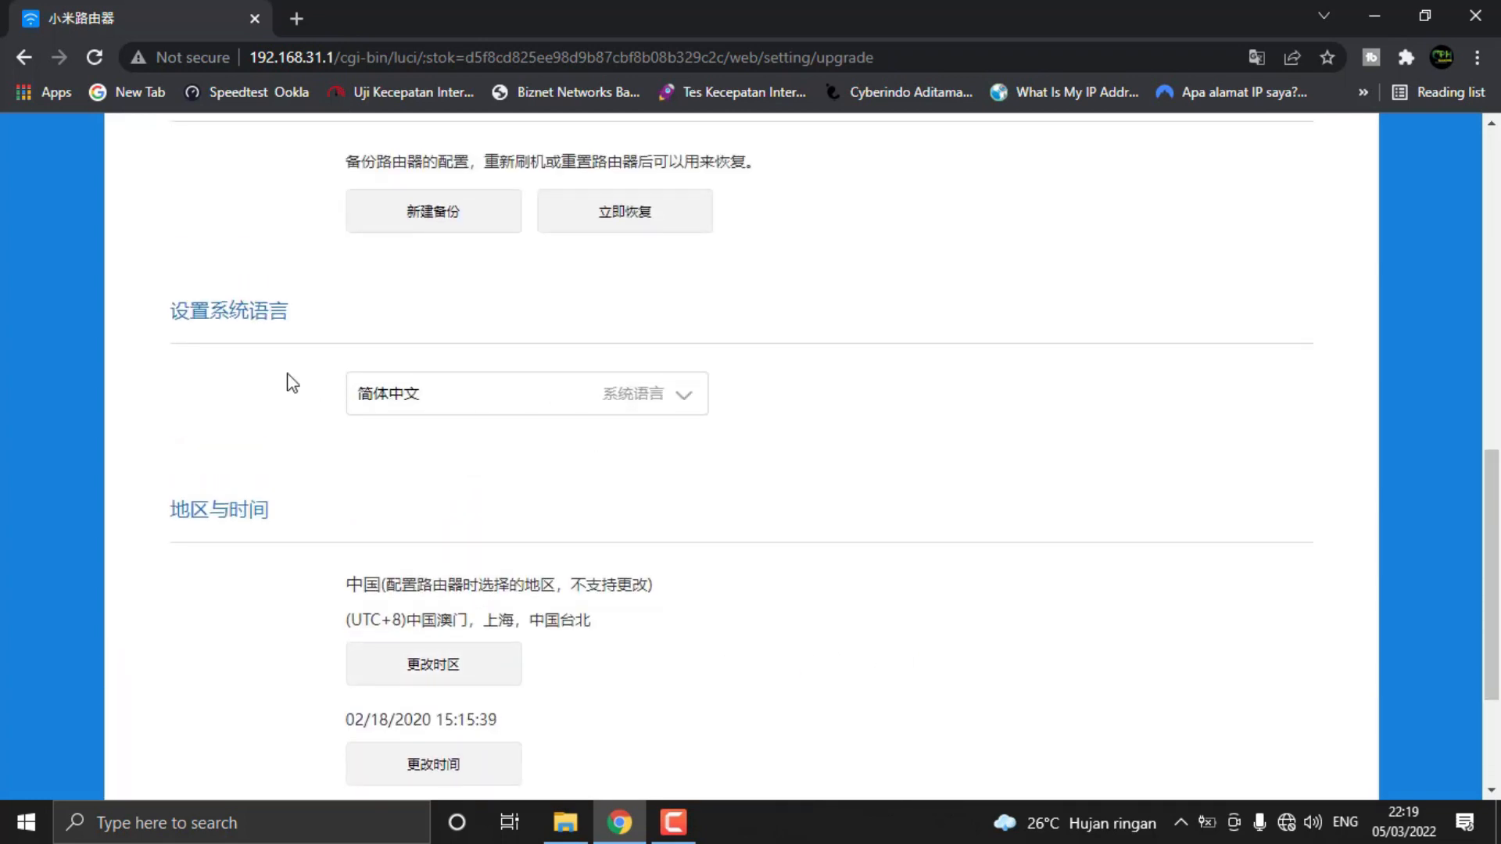
left_click(536, 400)
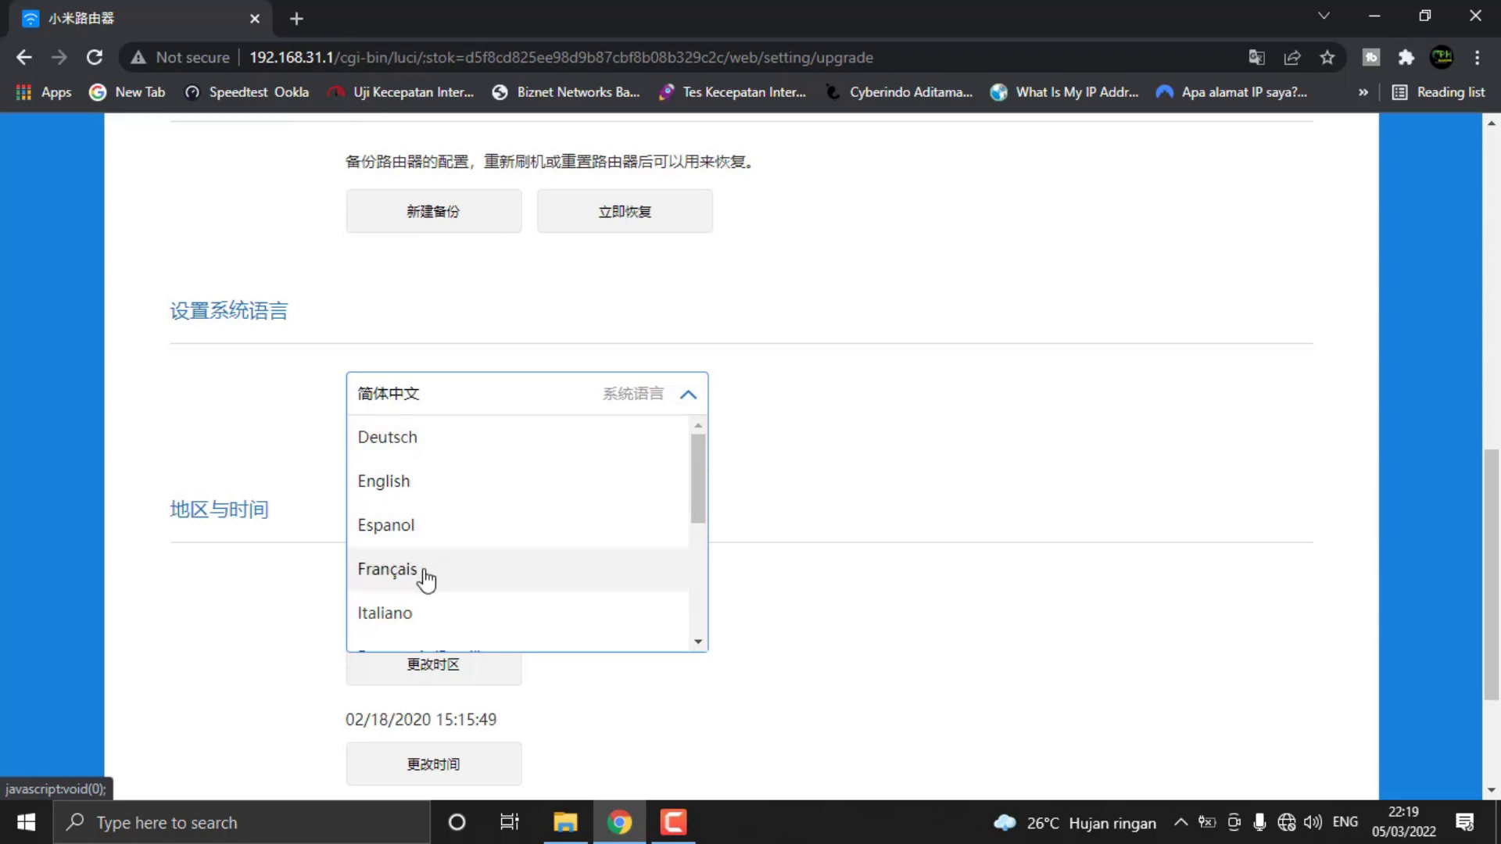
left_click(370, 491)
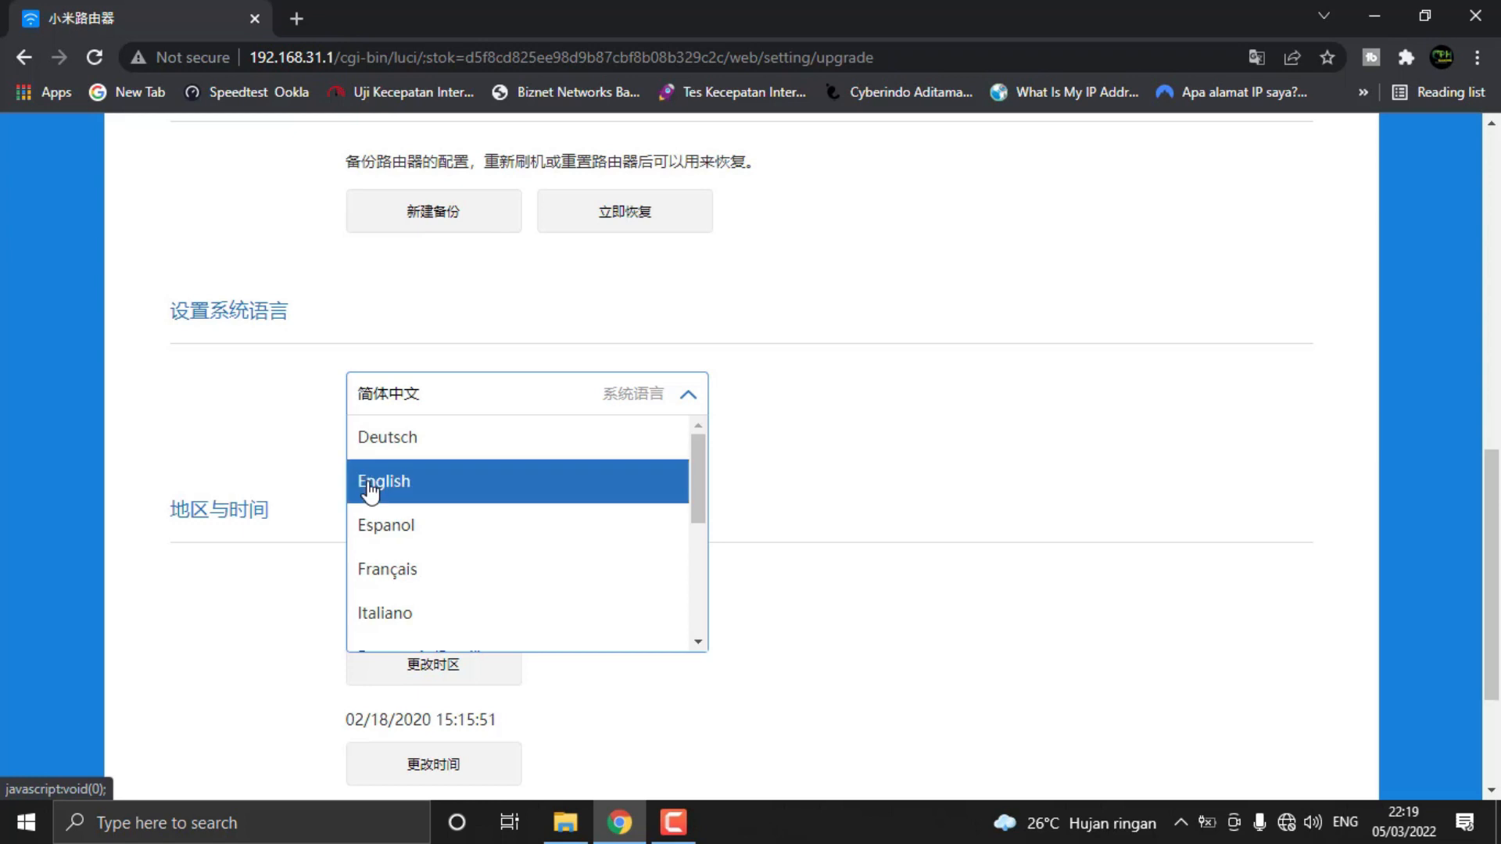
left_click(369, 486)
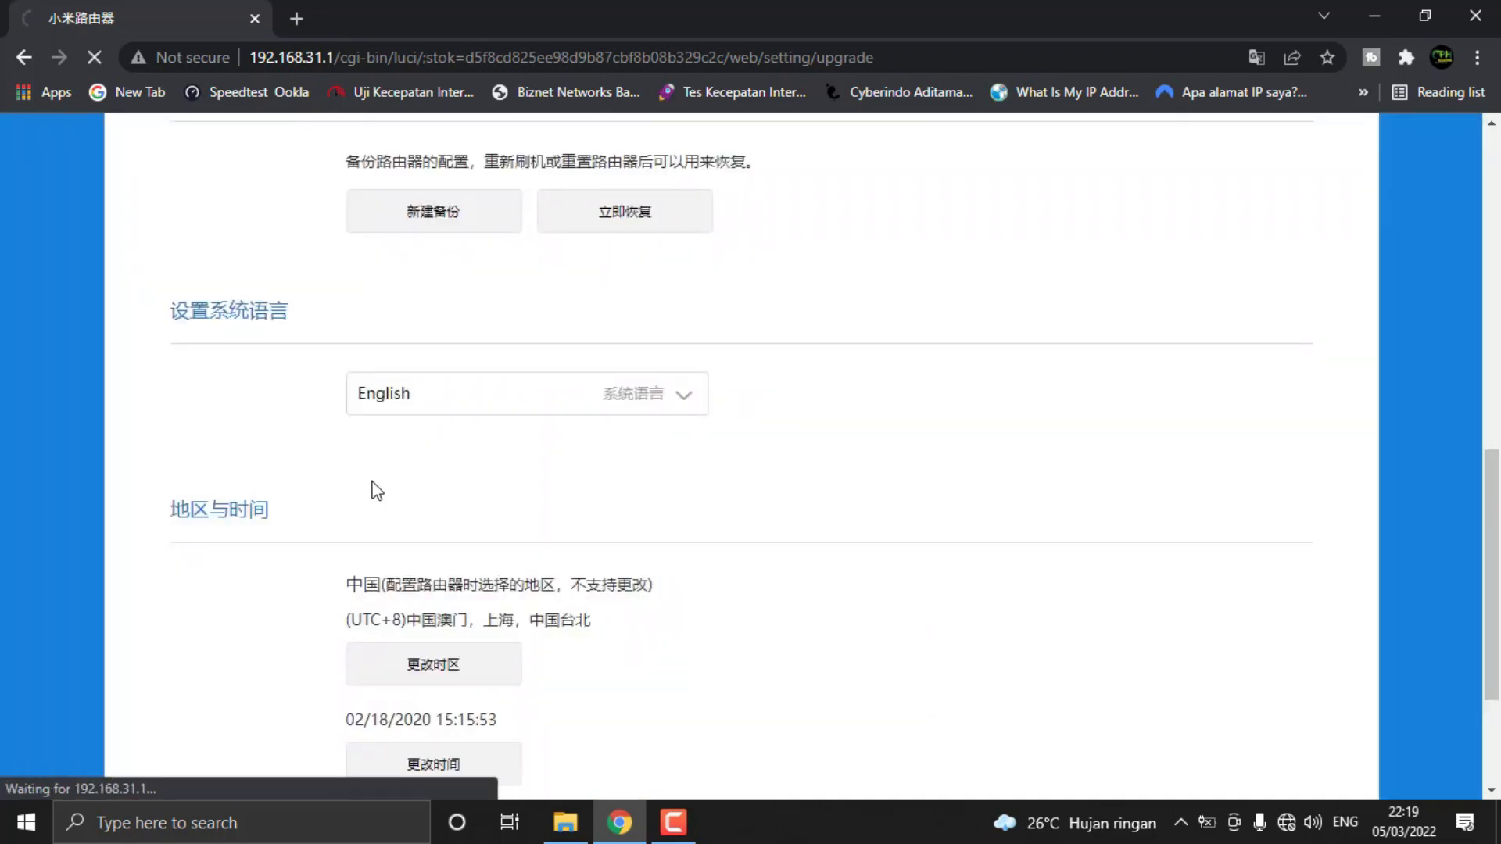
Look over the English version of the system status page, including the firmware version under Check for updates
scroll(1004, 572, "up", 7)
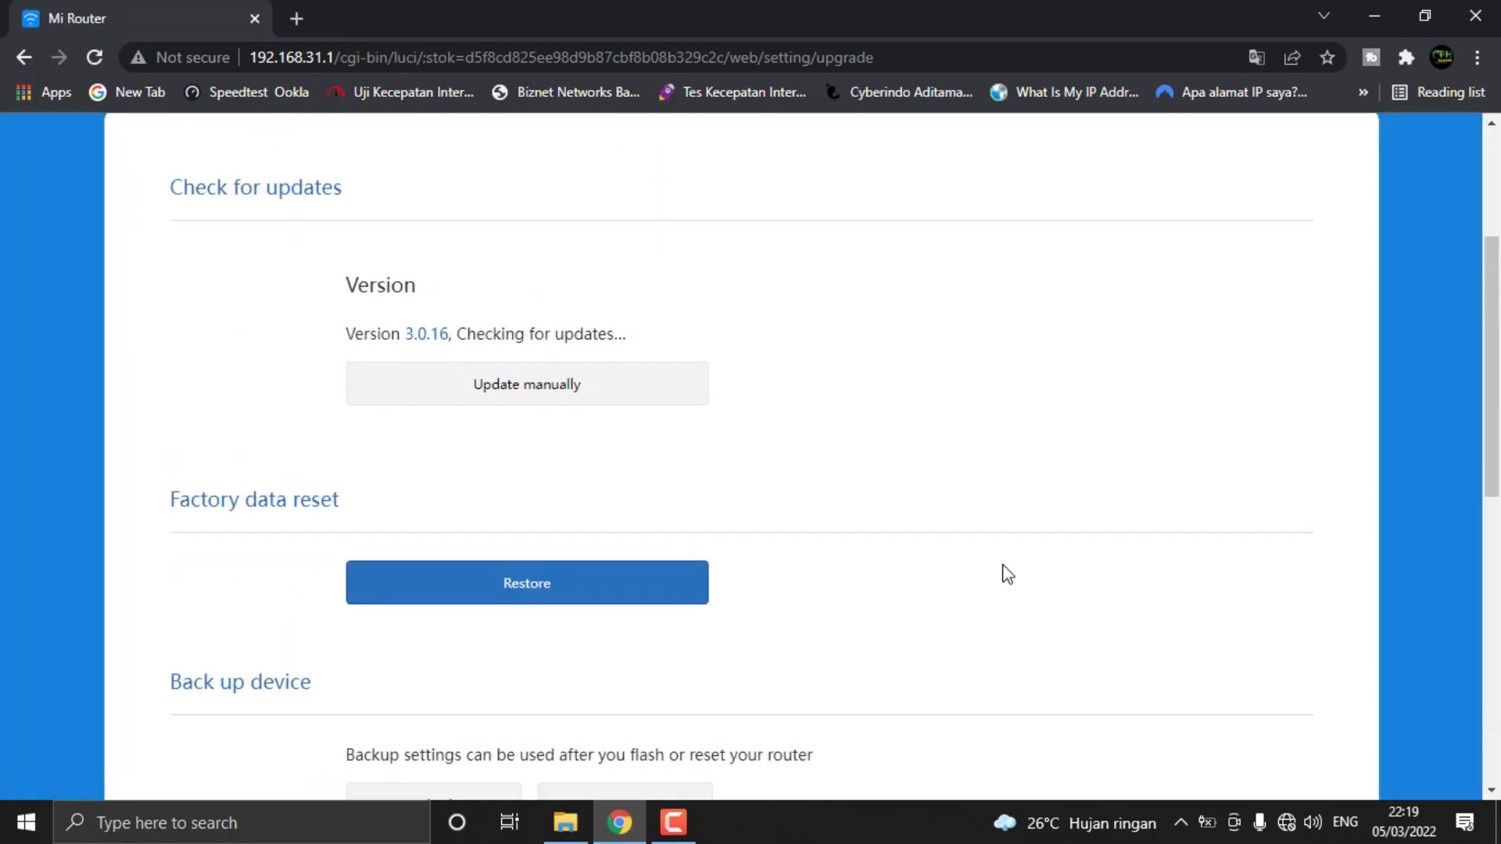
scroll(1004, 571, "up", 4)
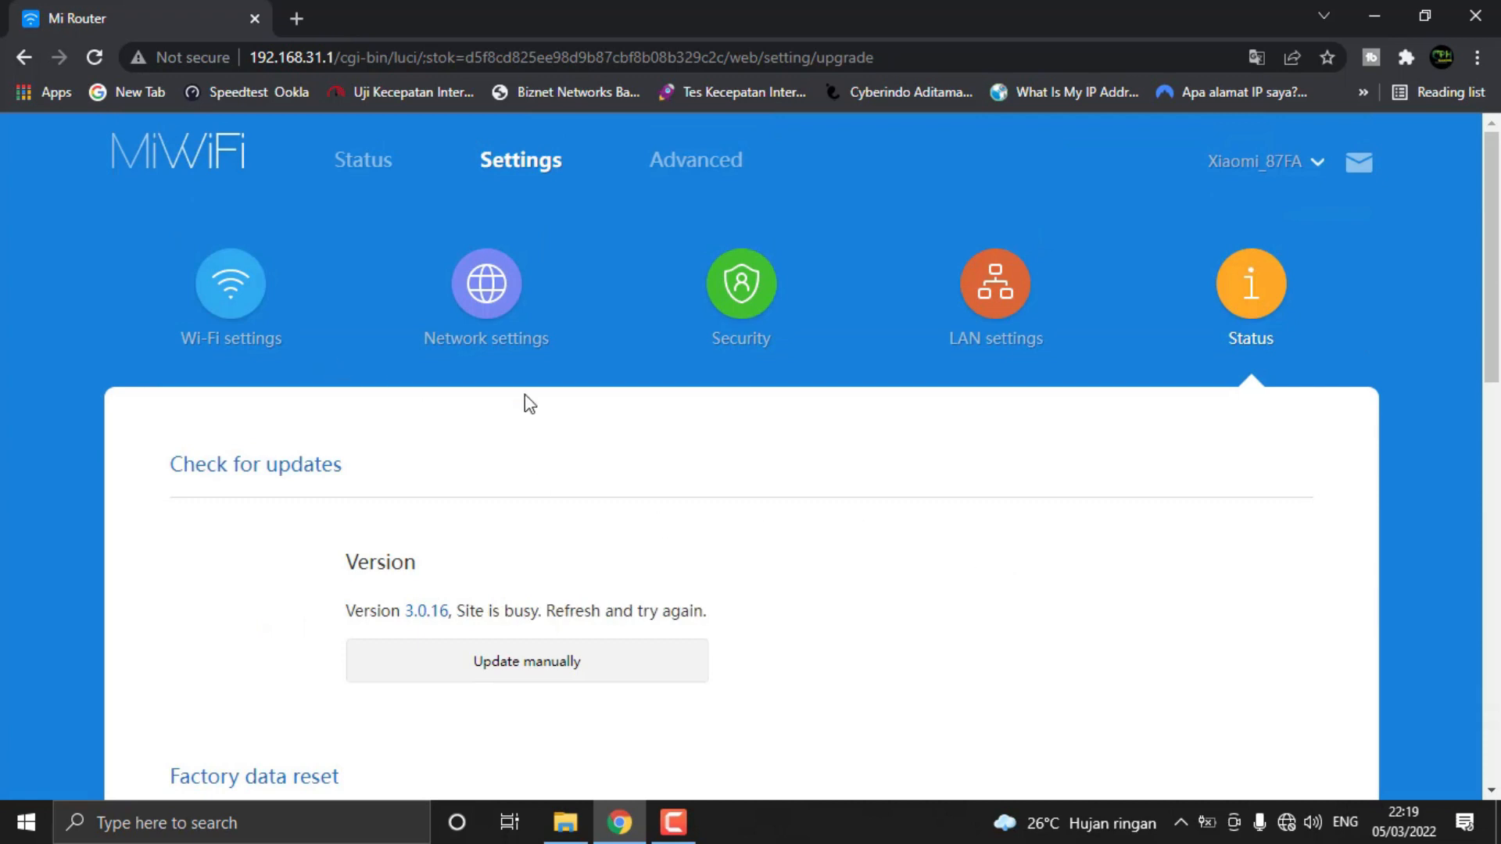
scroll(525, 395, "down", 3)
scroll(525, 395, "up", 3)
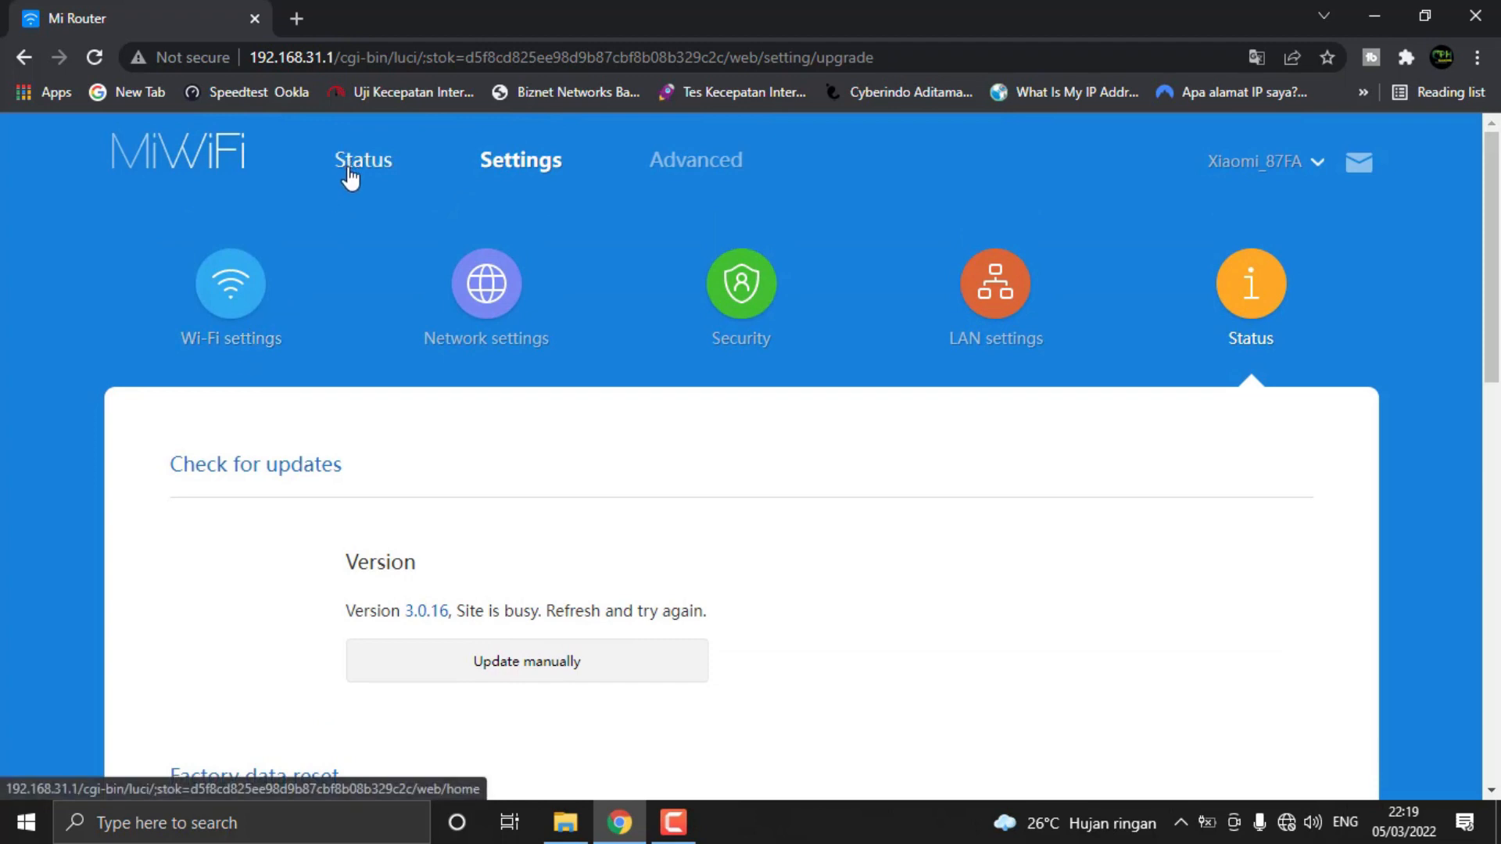
scroll(540, 395, "down", 1)
scroll(393, 391, "up", 1)
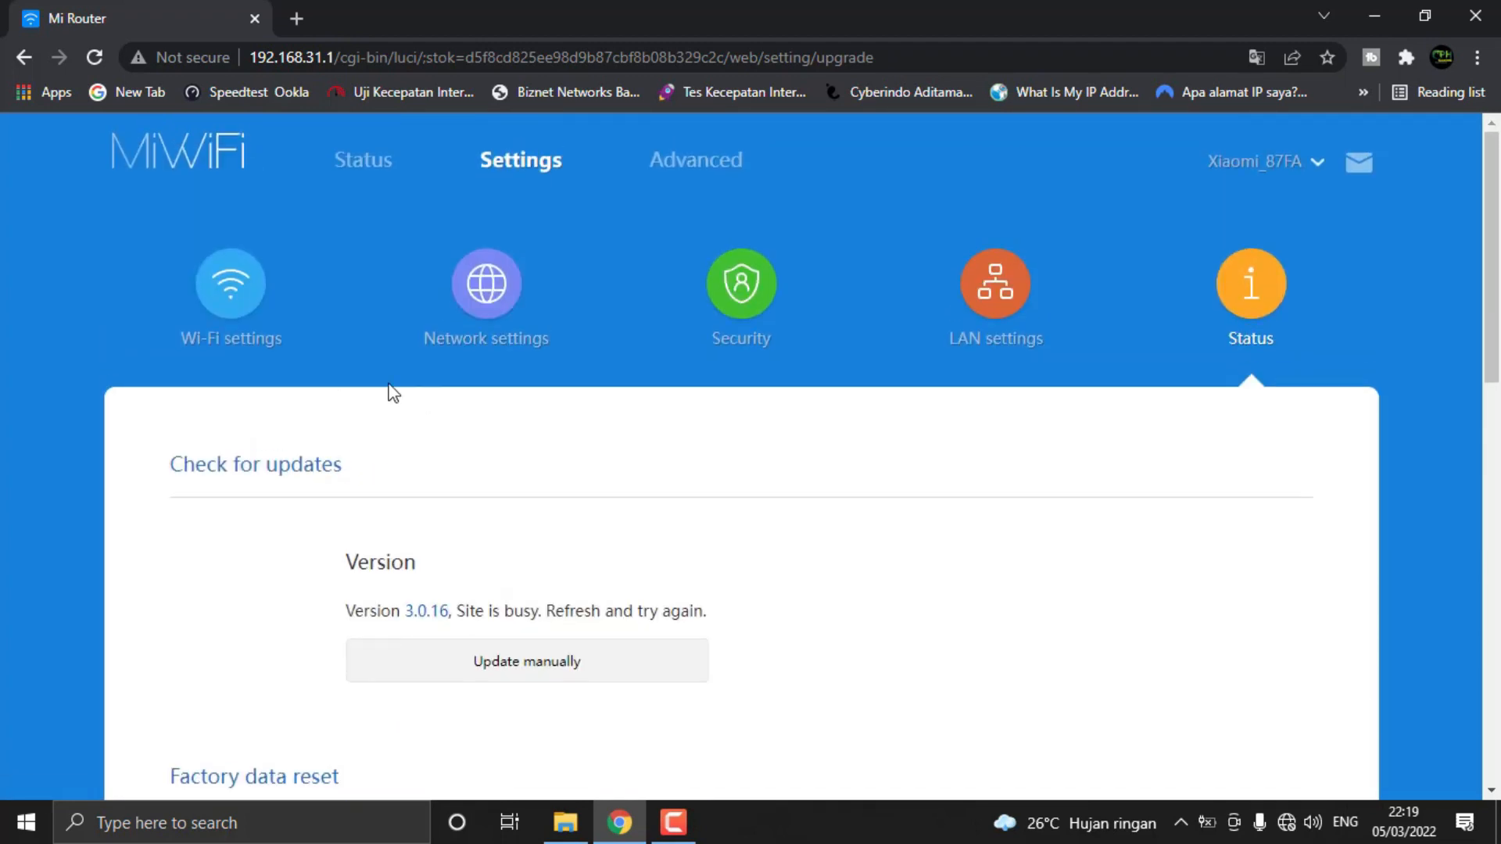
Open the Wi-Fi settings and review the main and guest network options, highlighting the guest Wi-Fi name
left_click(254, 305)
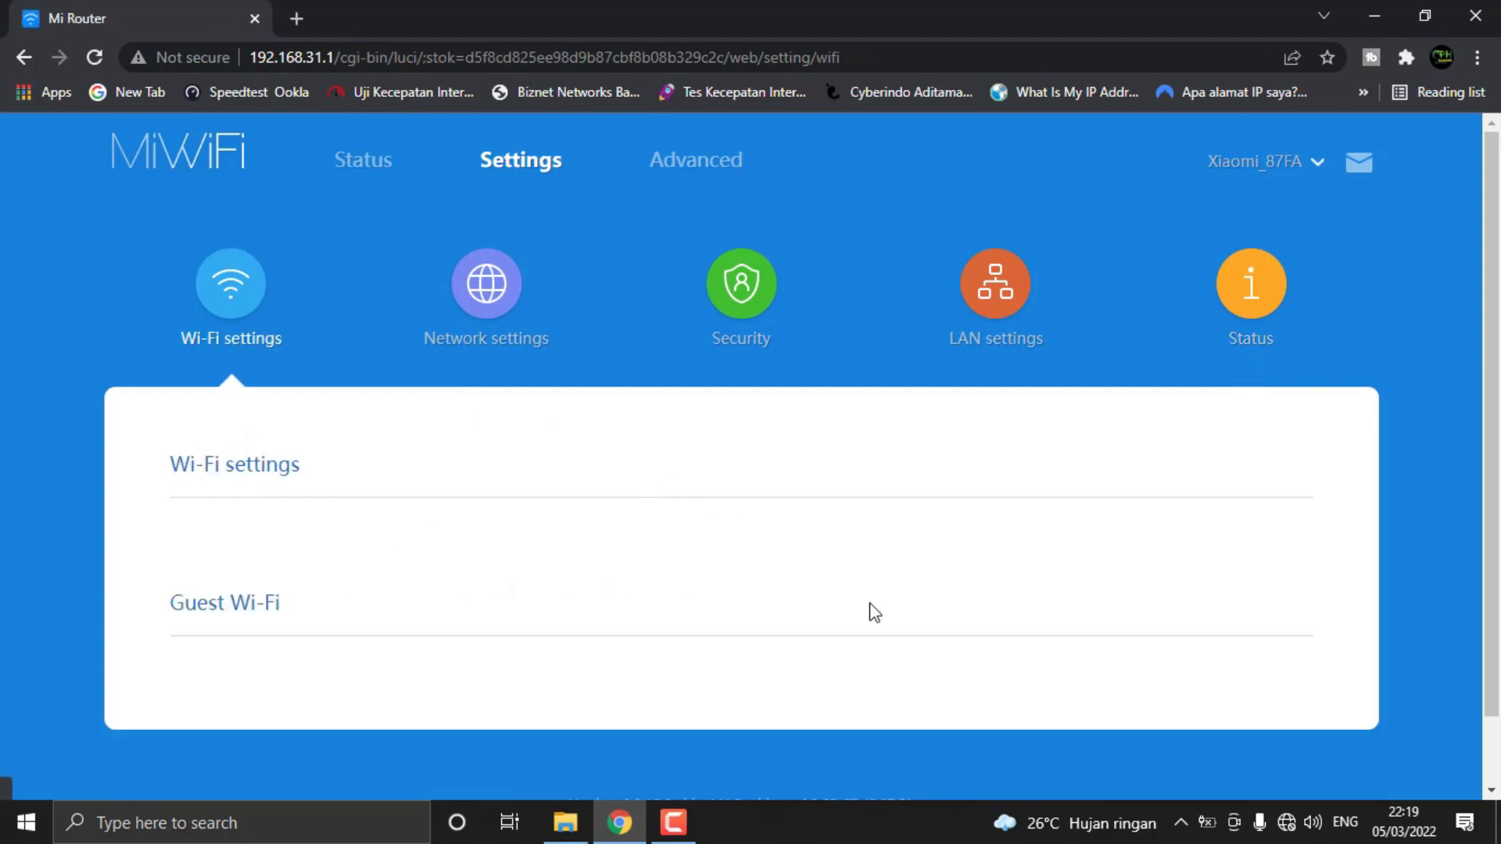
scroll(506, 607, "down", 3)
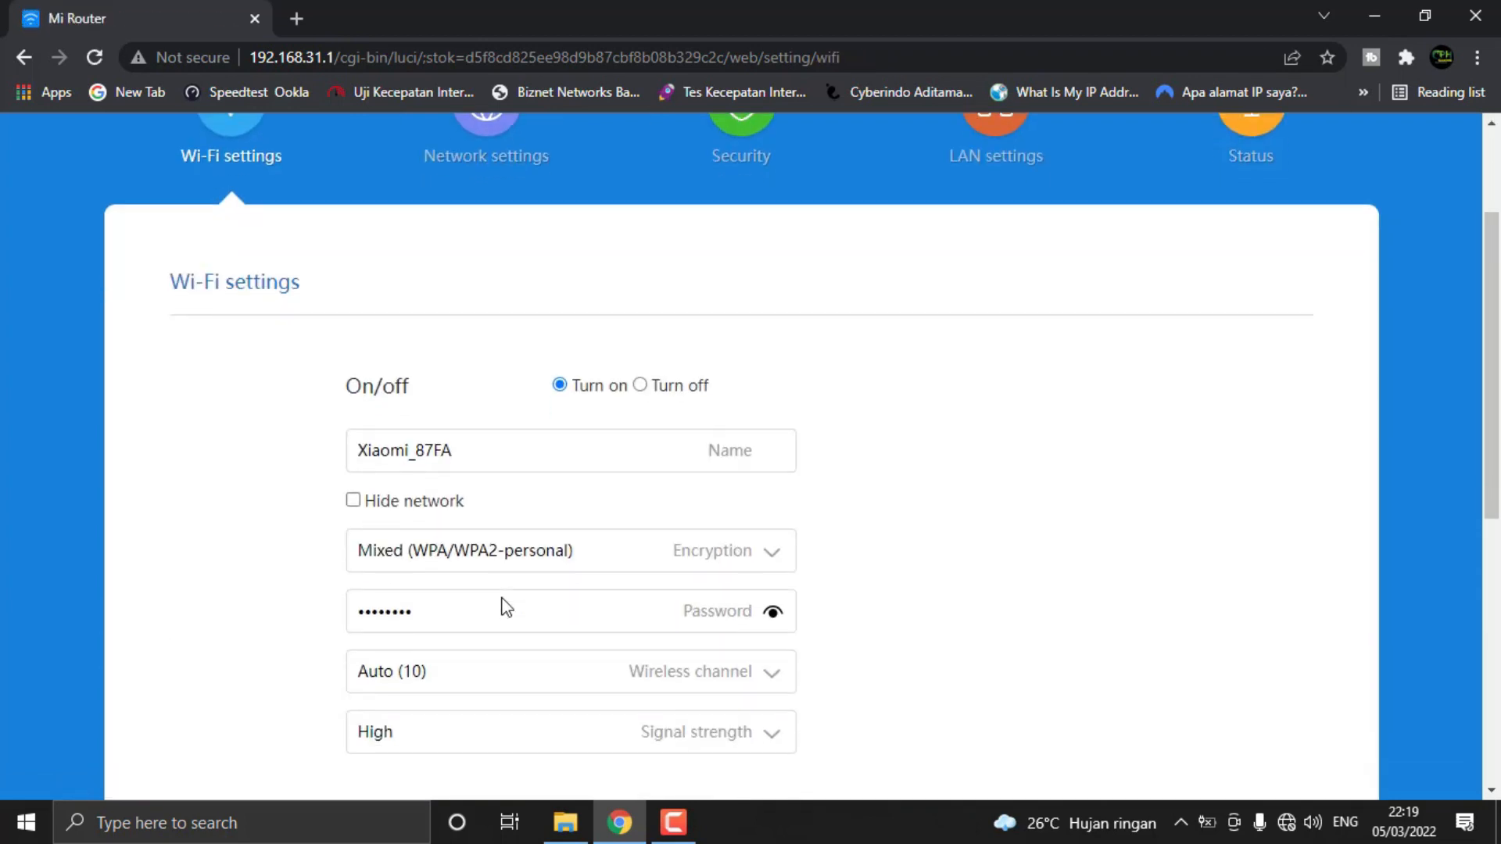
scroll(557, 579, "down", 7)
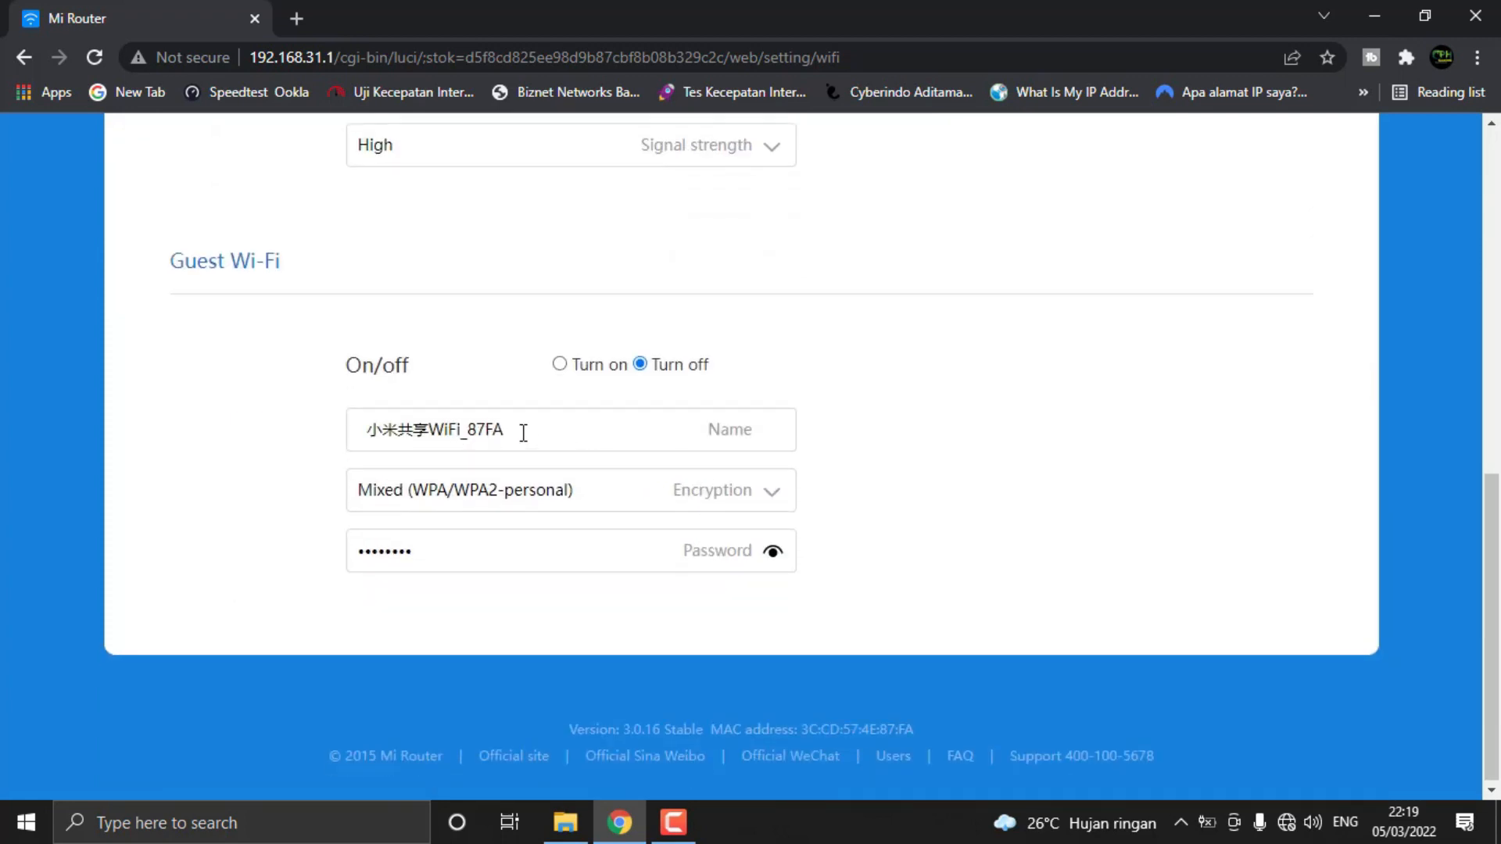
left_click_drag(507, 430, 312, 439)
left_click(330, 448)
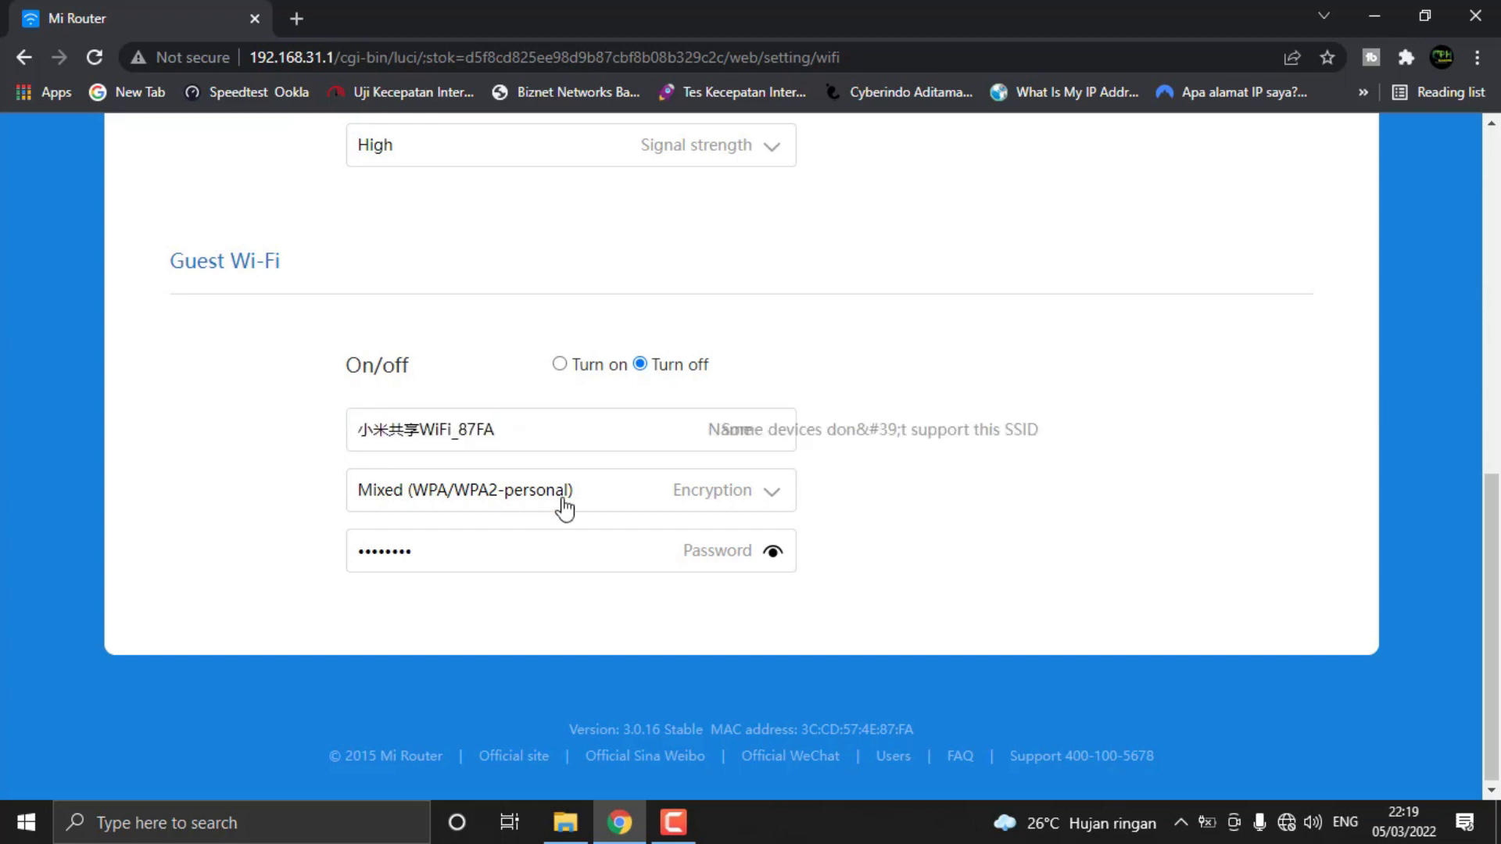
scroll(856, 521, "up", 6)
scroll(838, 541, "down", 5)
scroll(838, 541, "up", 9)
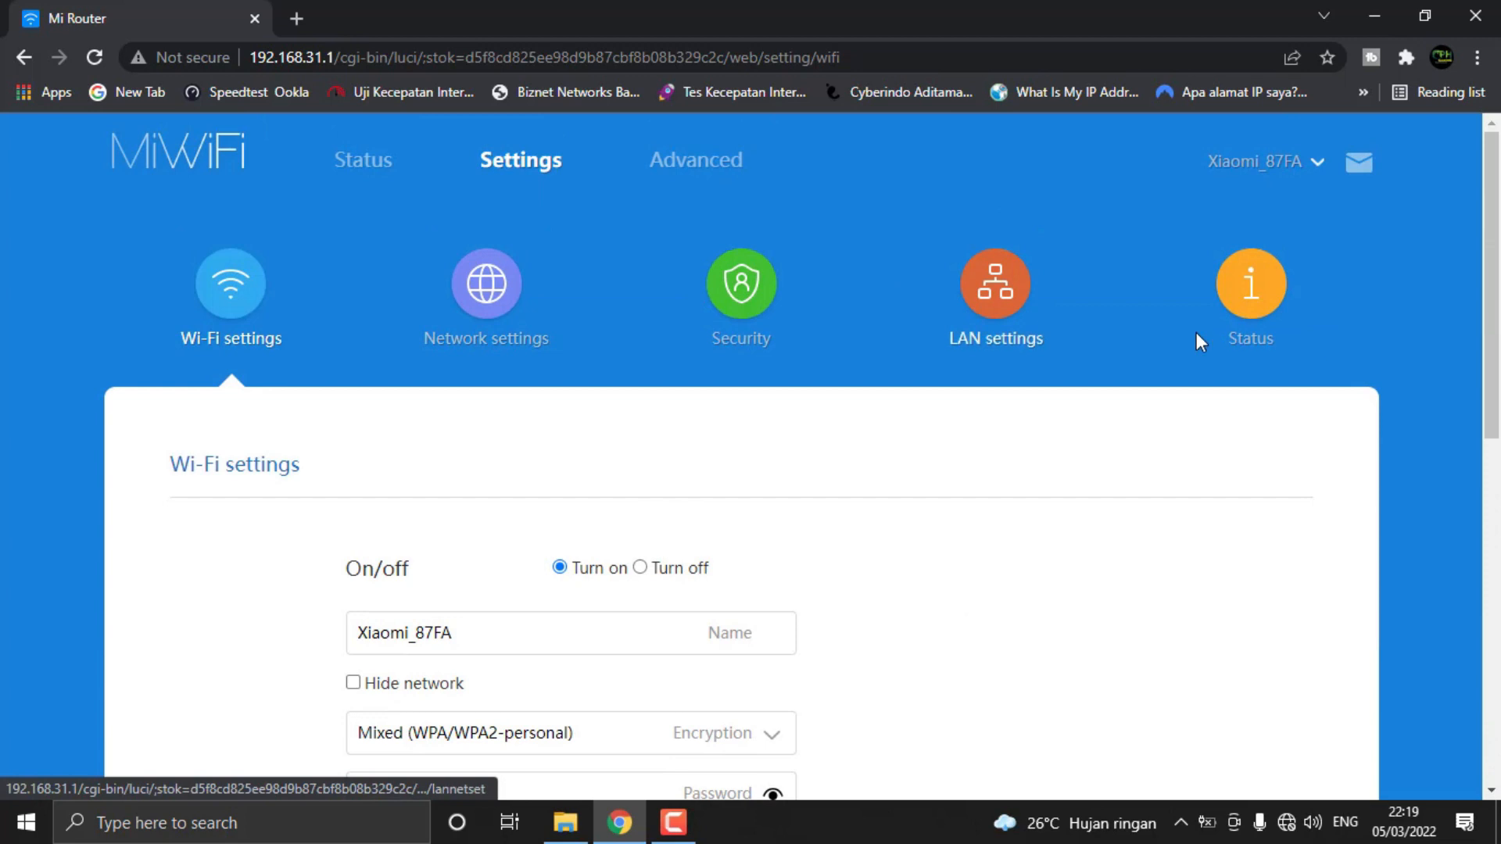
Open the system status settings and review the sections from the update check down to region and time
left_click(1250, 322)
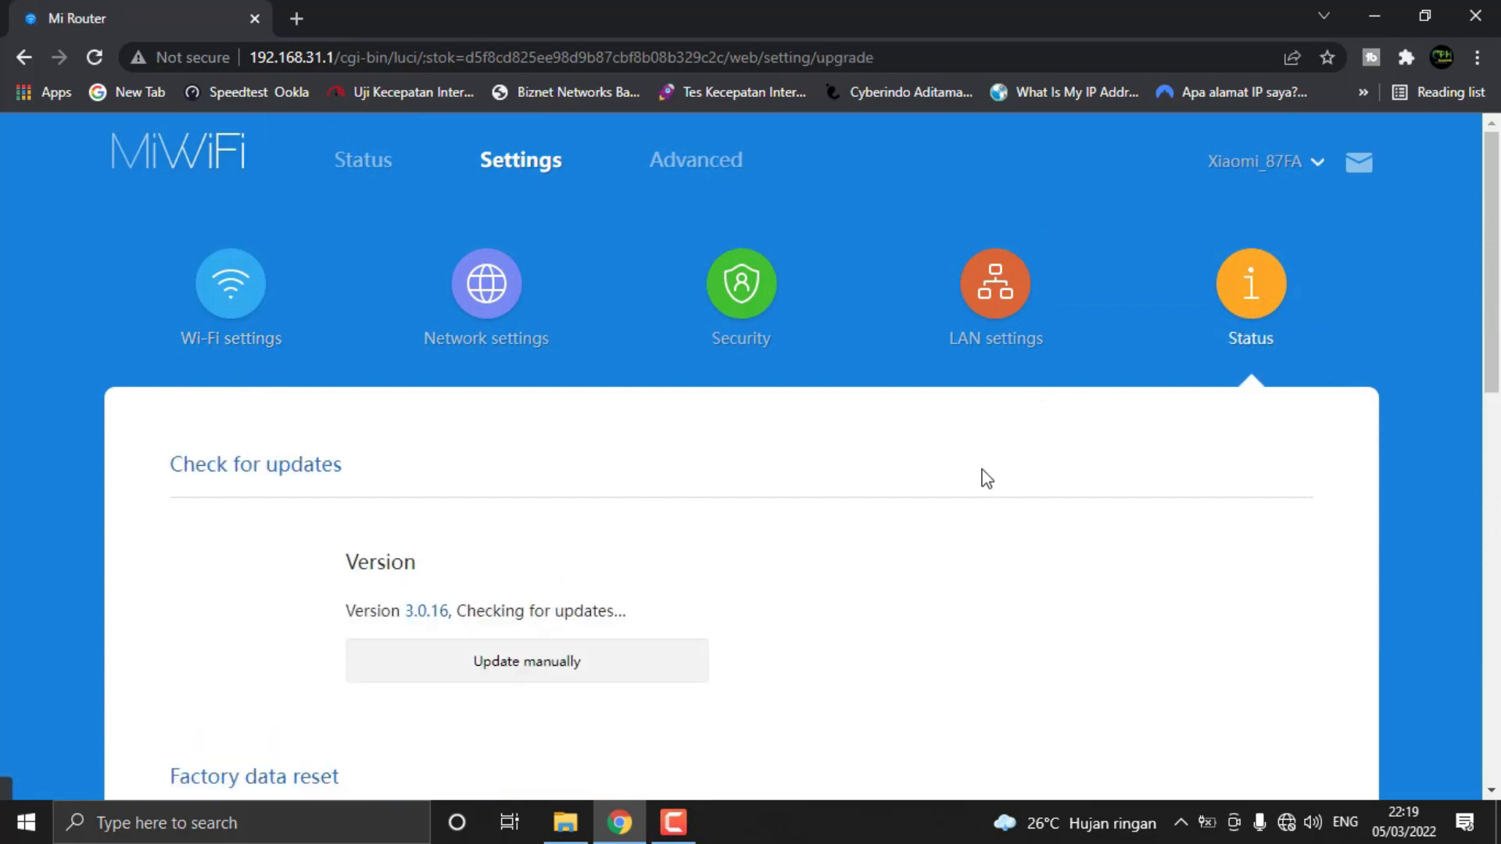
scroll(587, 576, "down", 13)
scroll(607, 539, "down", 2)
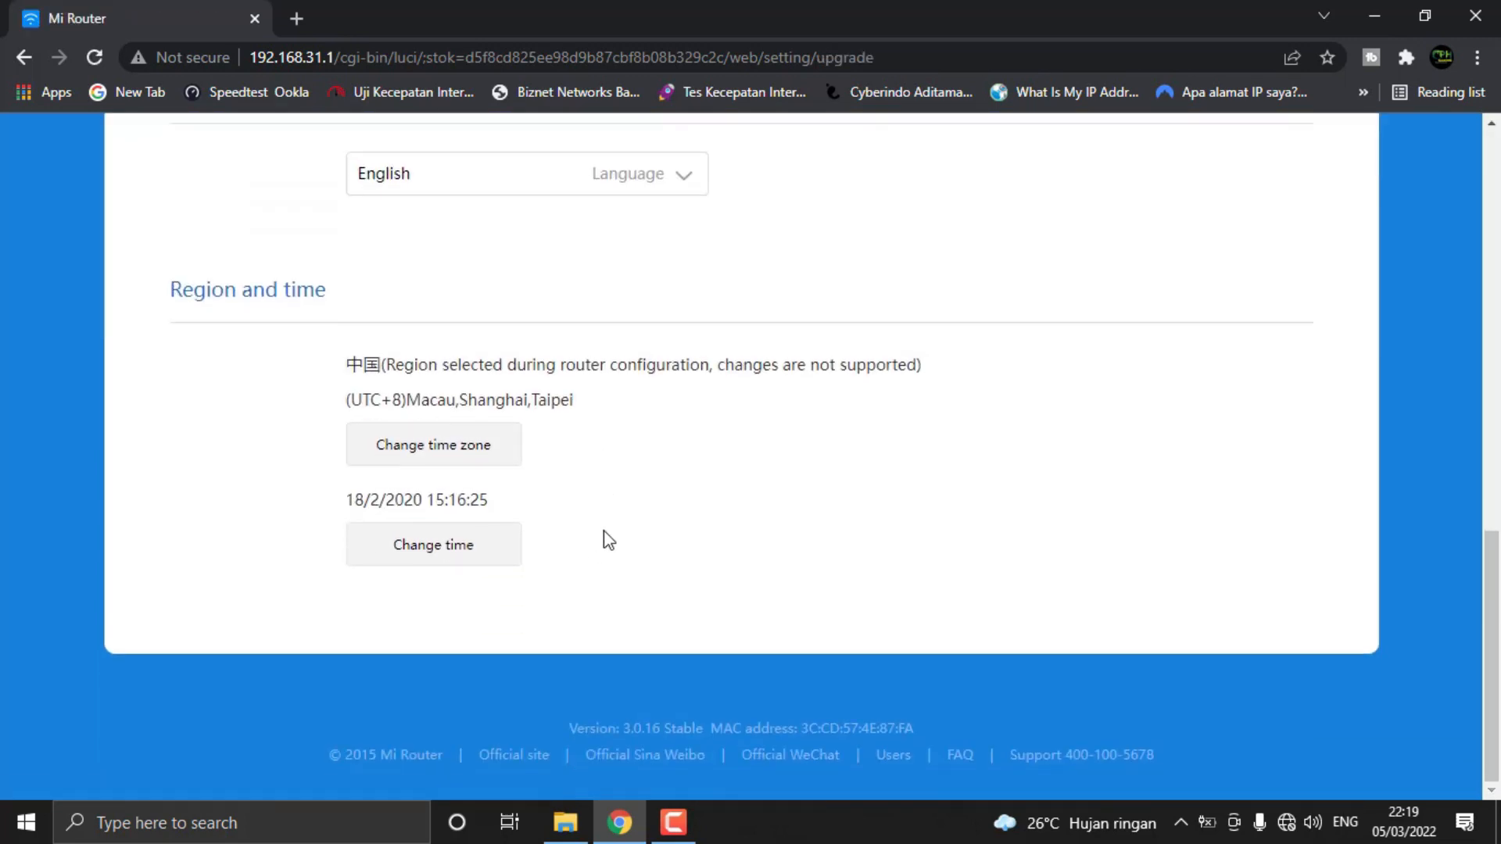
scroll(615, 554, "up", 15)
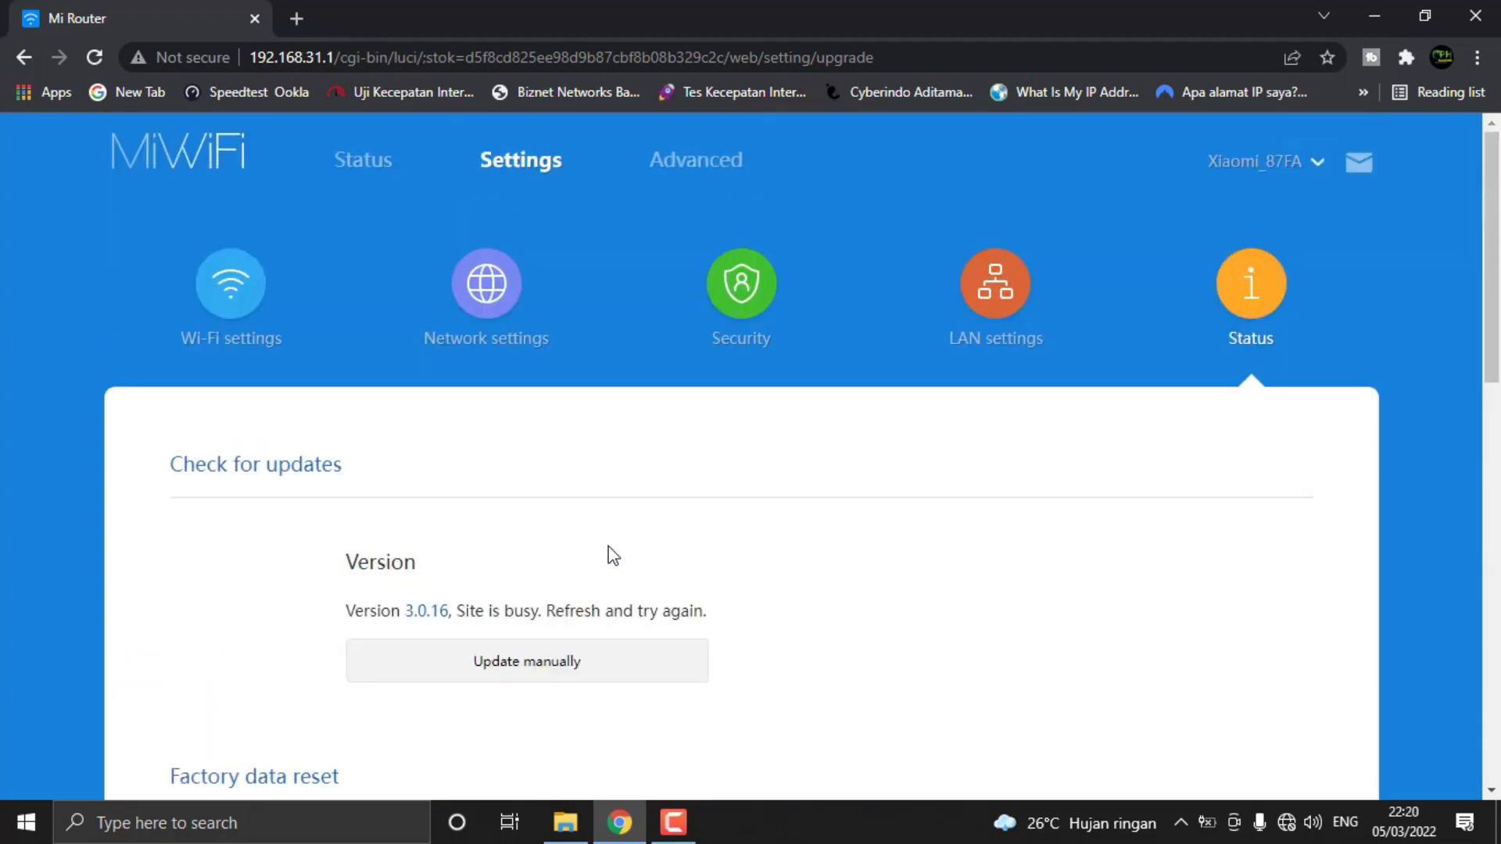
Open the network settings and review the WAN connection information and the connection and DNS options
left_click(496, 276)
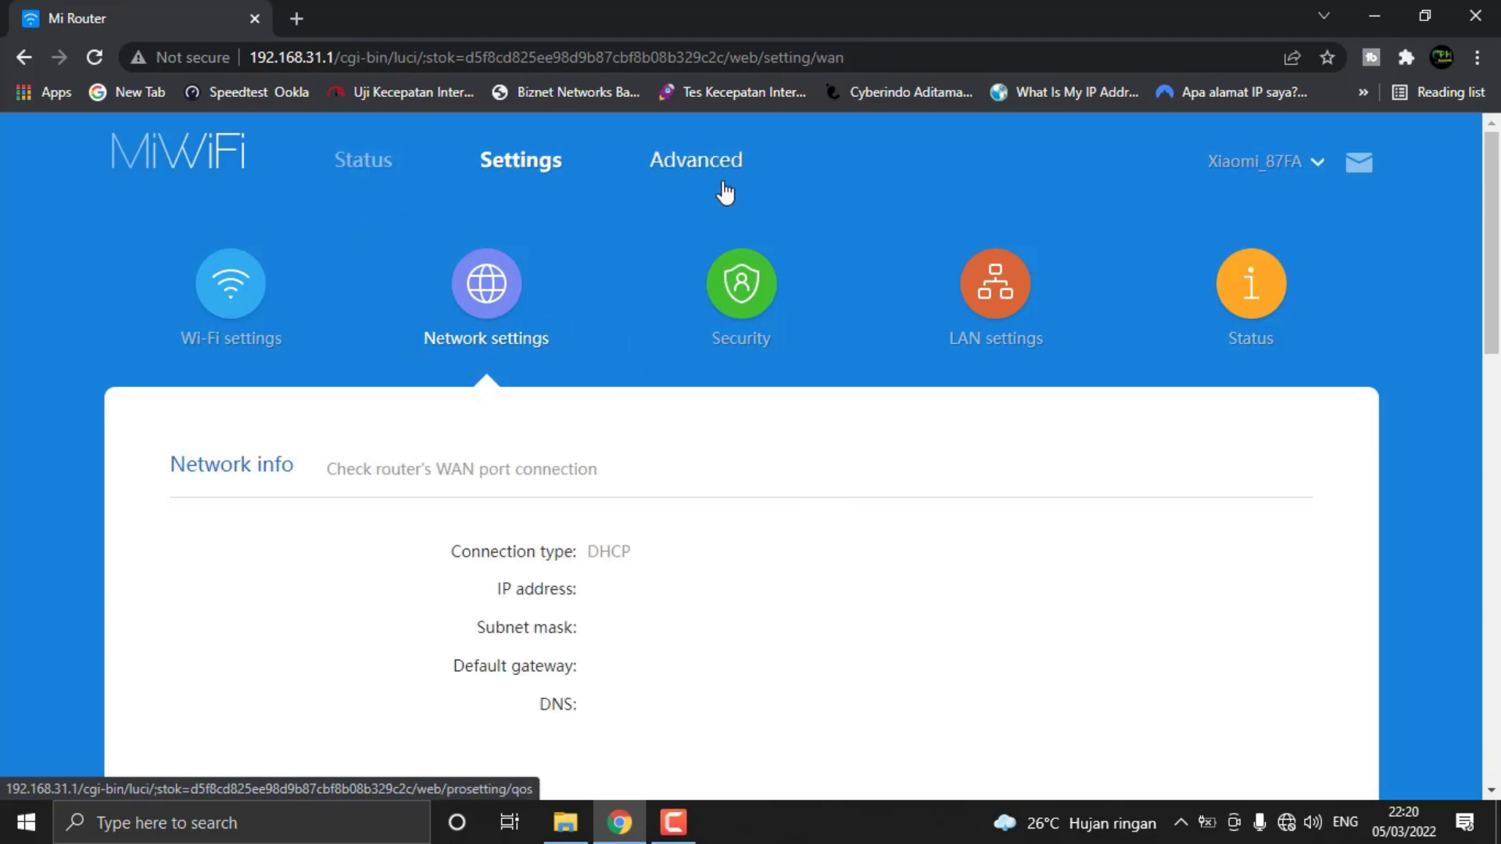
scroll(795, 391, "down", 4)
scroll(797, 393, "down", 4)
scroll(797, 395, "up", 8)
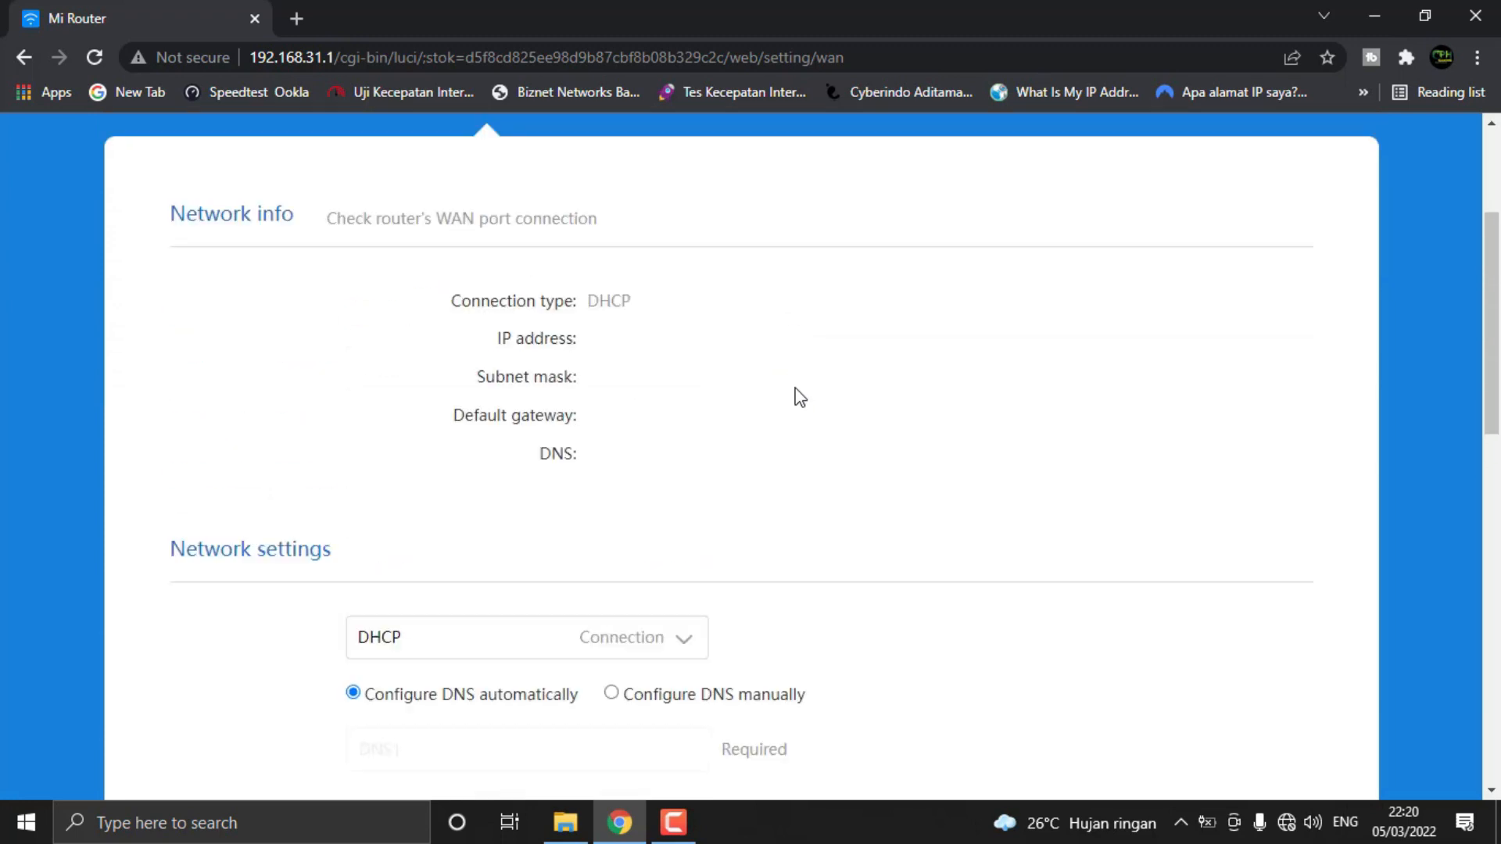
Open the advanced QoS page and review the maximum speed and Smart QoS bandwidth allocation settings
left_click(688, 160)
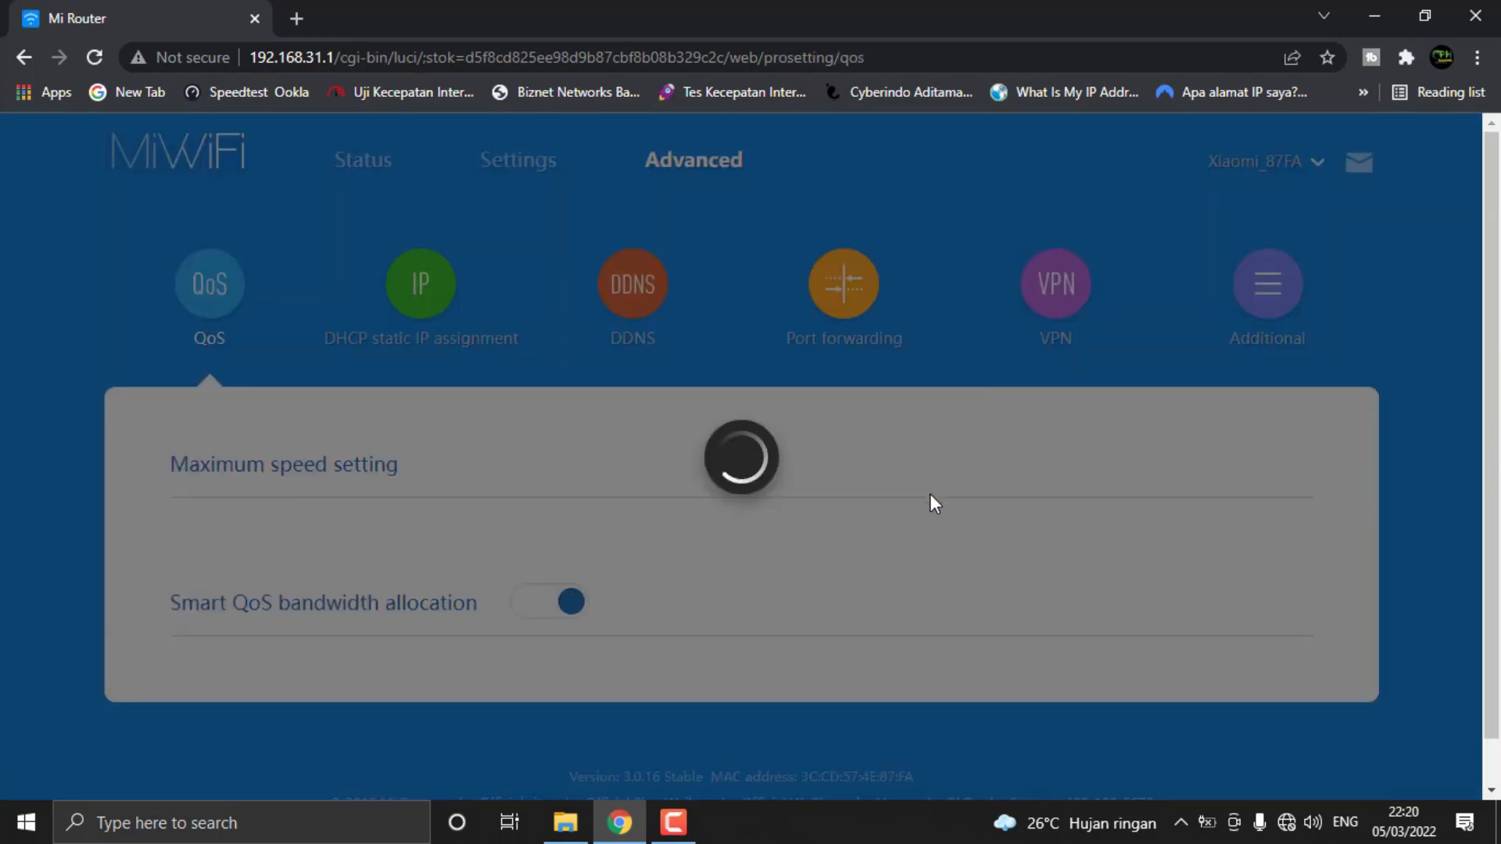
scroll(922, 508, "down", 2)
scroll(922, 522, "down", 3)
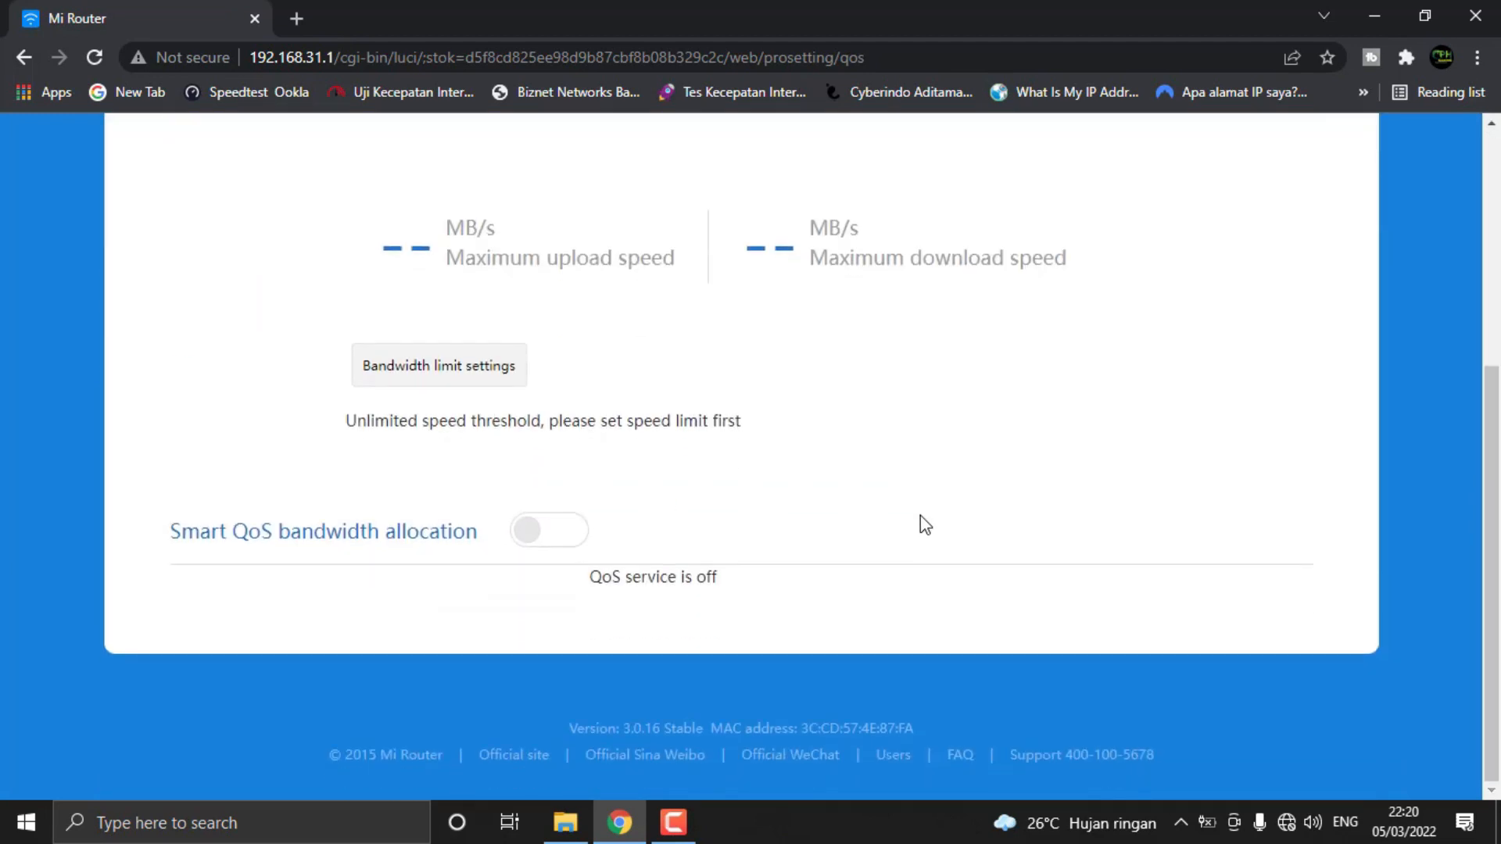
scroll(921, 516, "up", 5)
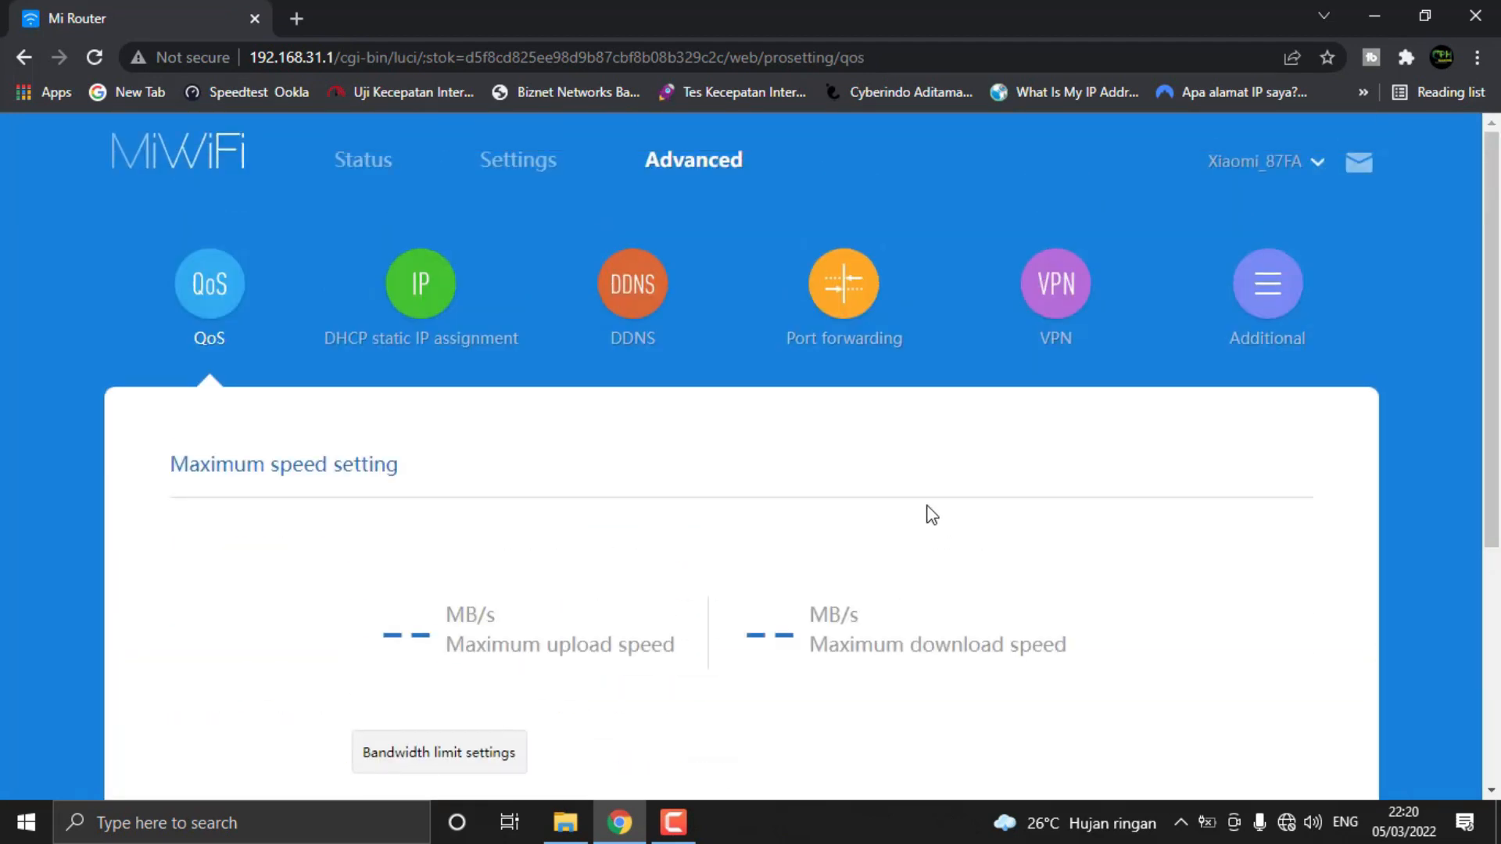
Open the router's main status overview and check its model, system version, network status and resource usage
left_click(366, 162)
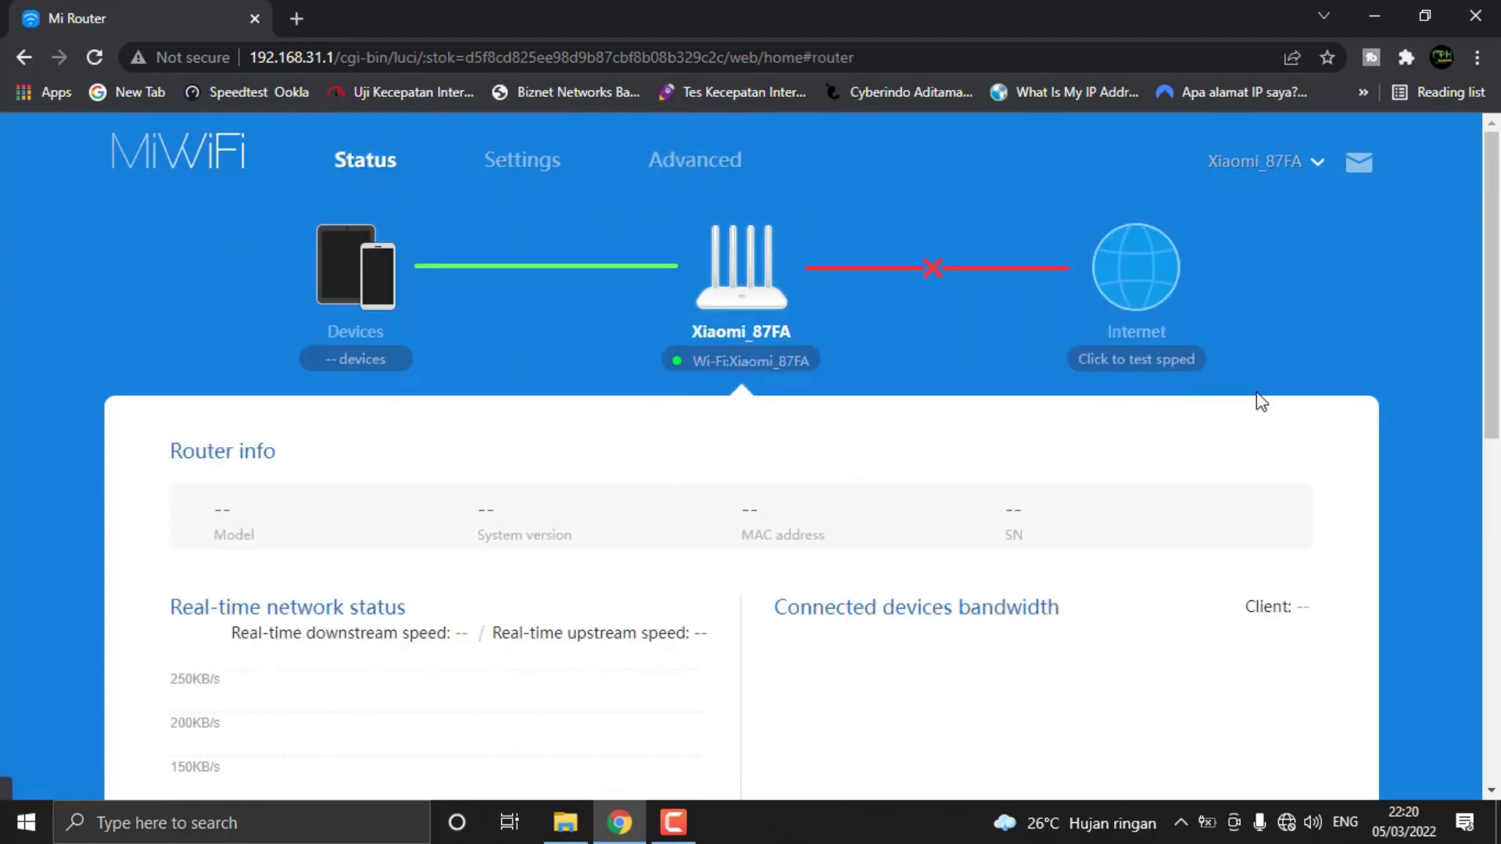
scroll(942, 561, "down", 4)
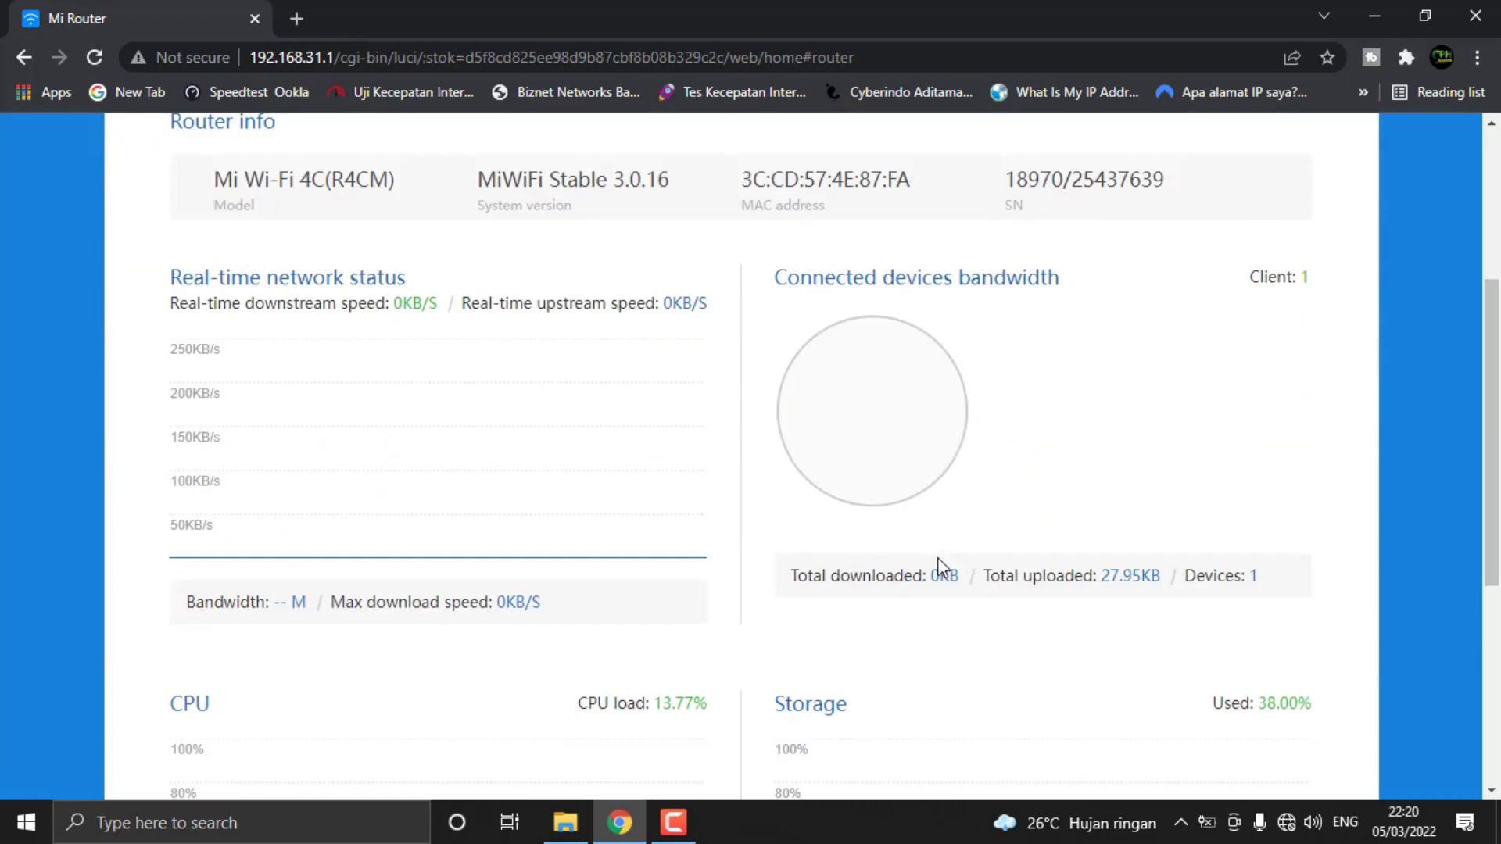
scroll(770, 599, "up", 4)
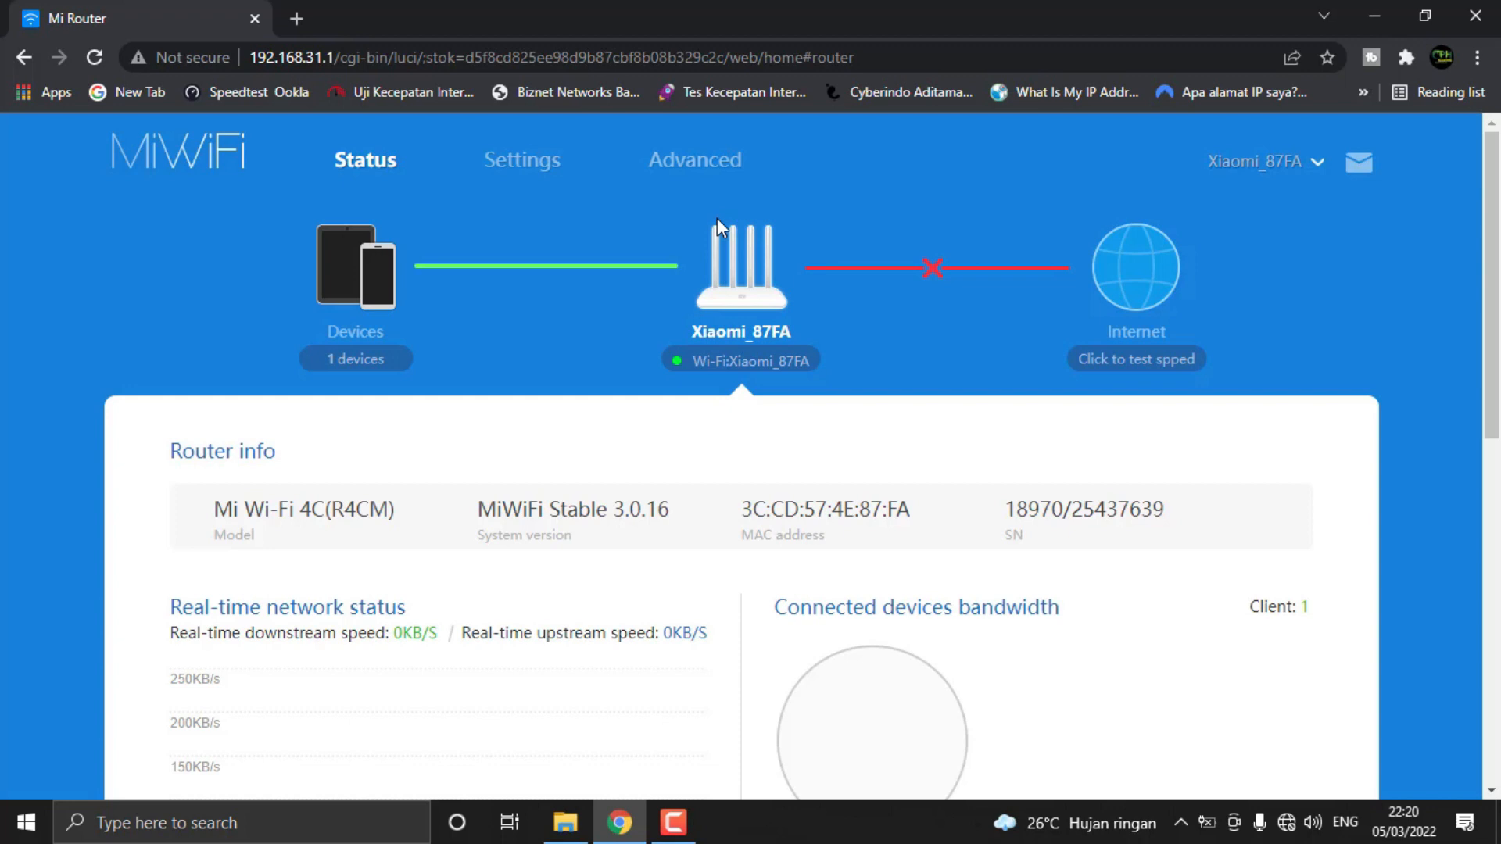
Return to the advanced QoS page and look over its speed limit and bandwidth allocation options
left_click(677, 173)
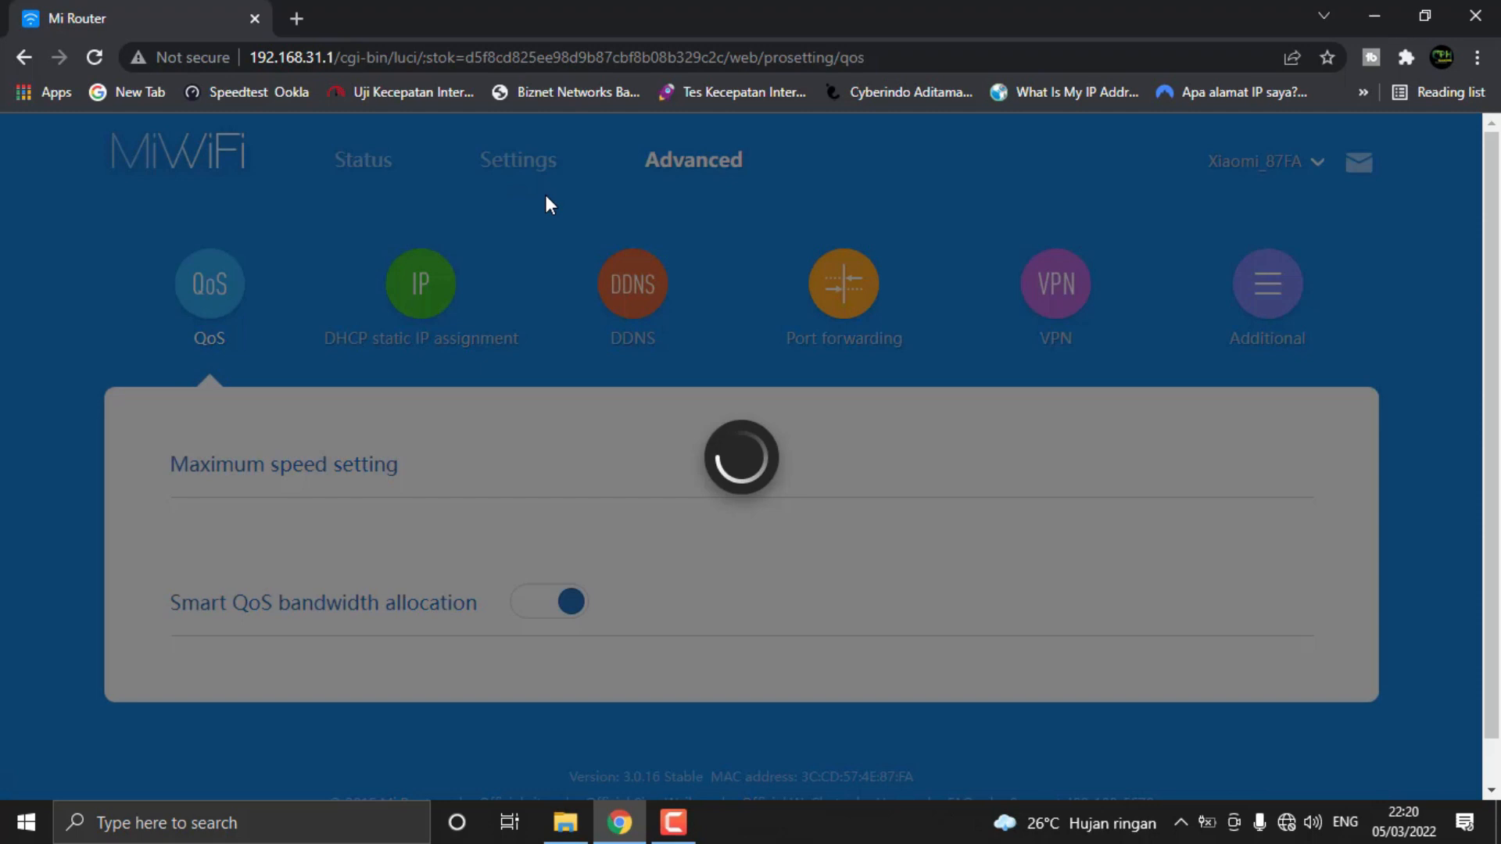
scroll(754, 370, "down", 4)
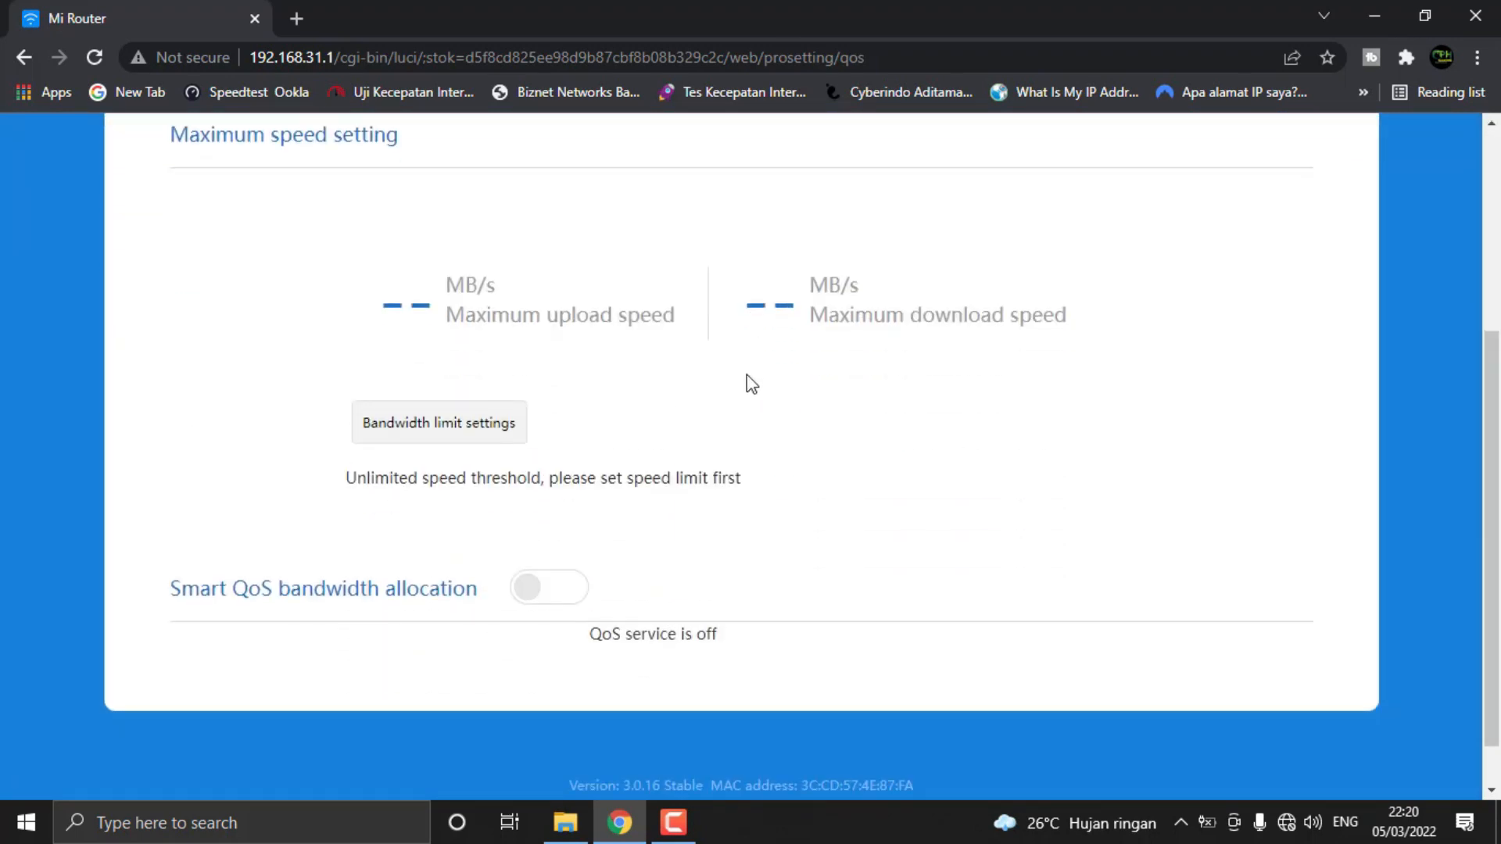
scroll(746, 375, "up", 4)
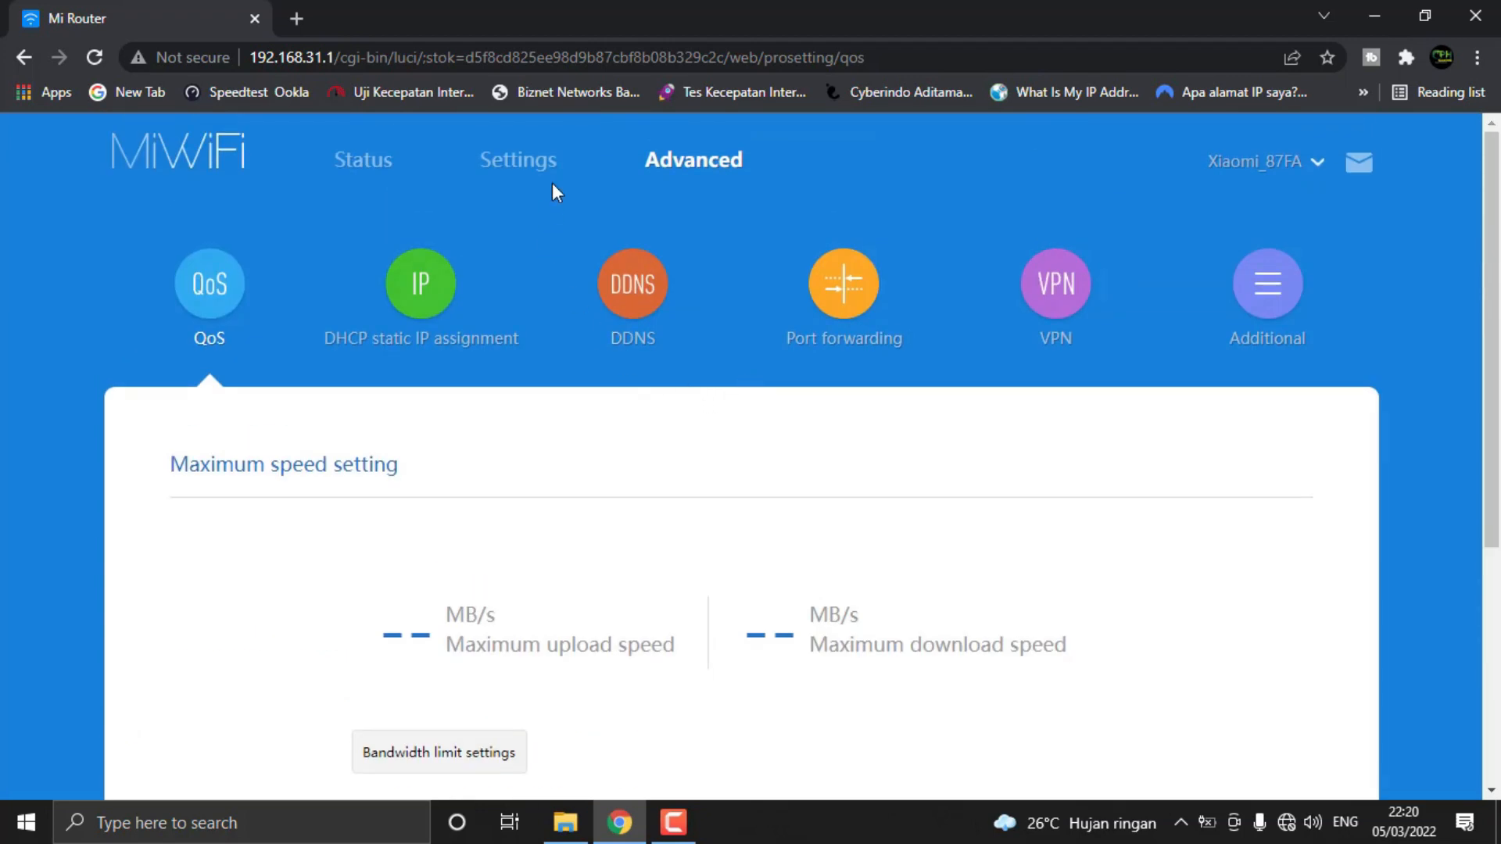
Review the main Wi-Fi settings, then open the system status settings and check the firmware version
left_click(504, 160)
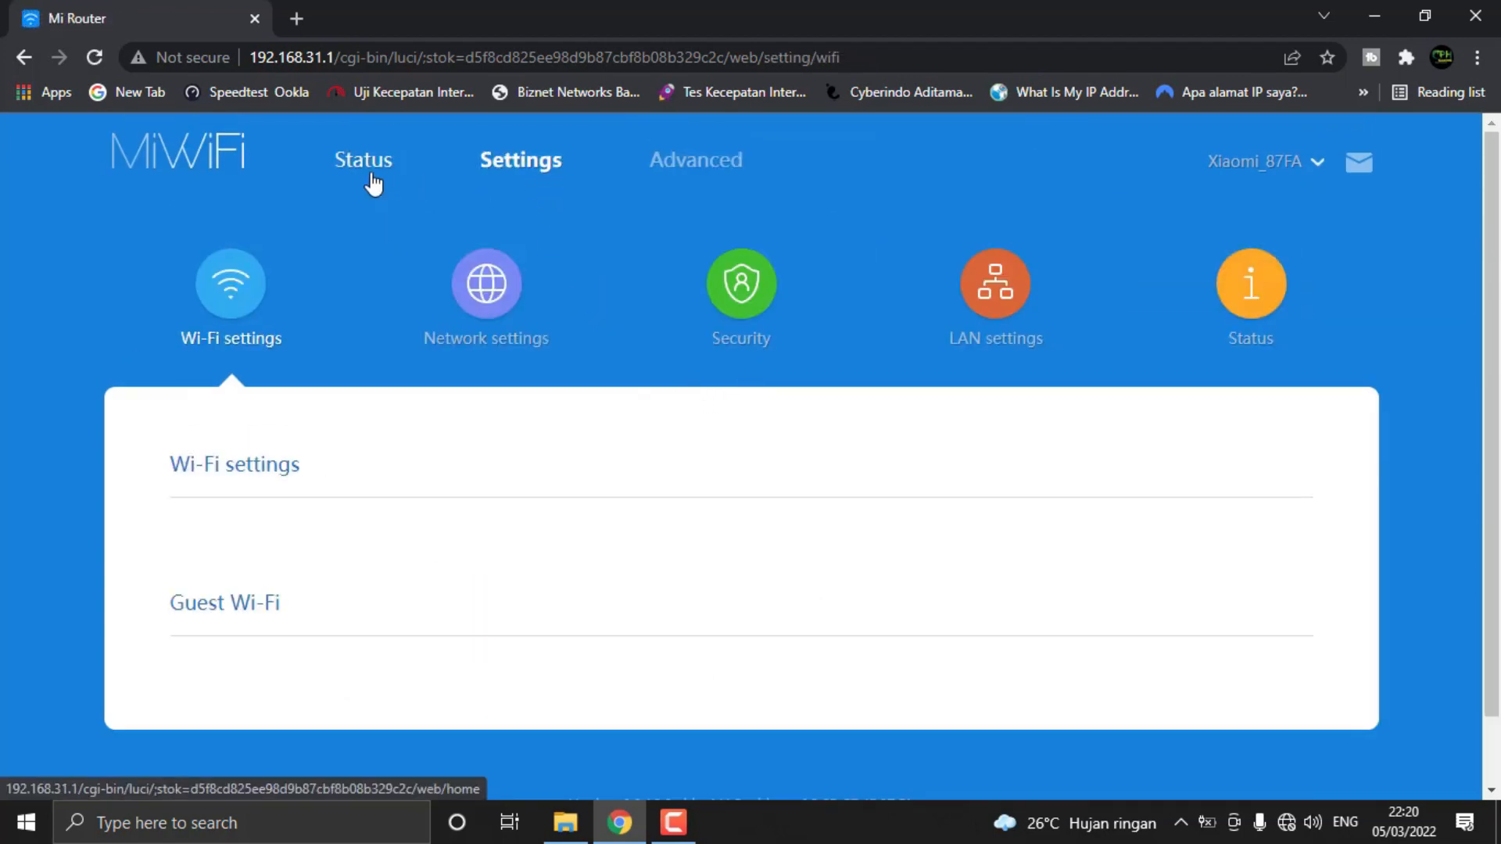
scroll(766, 473, "down", 3)
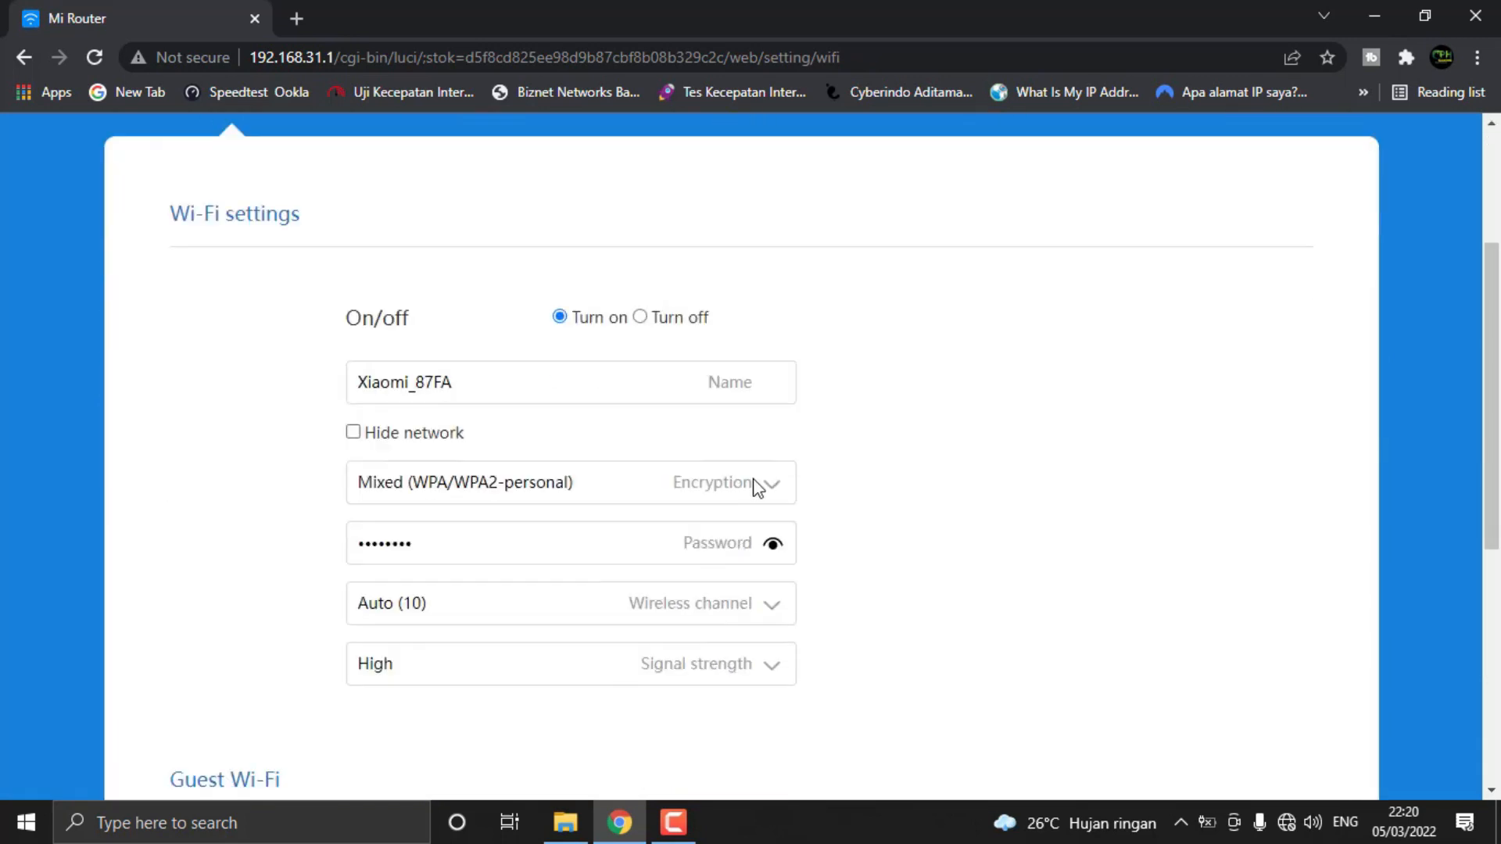
scroll(756, 486, "up", 3)
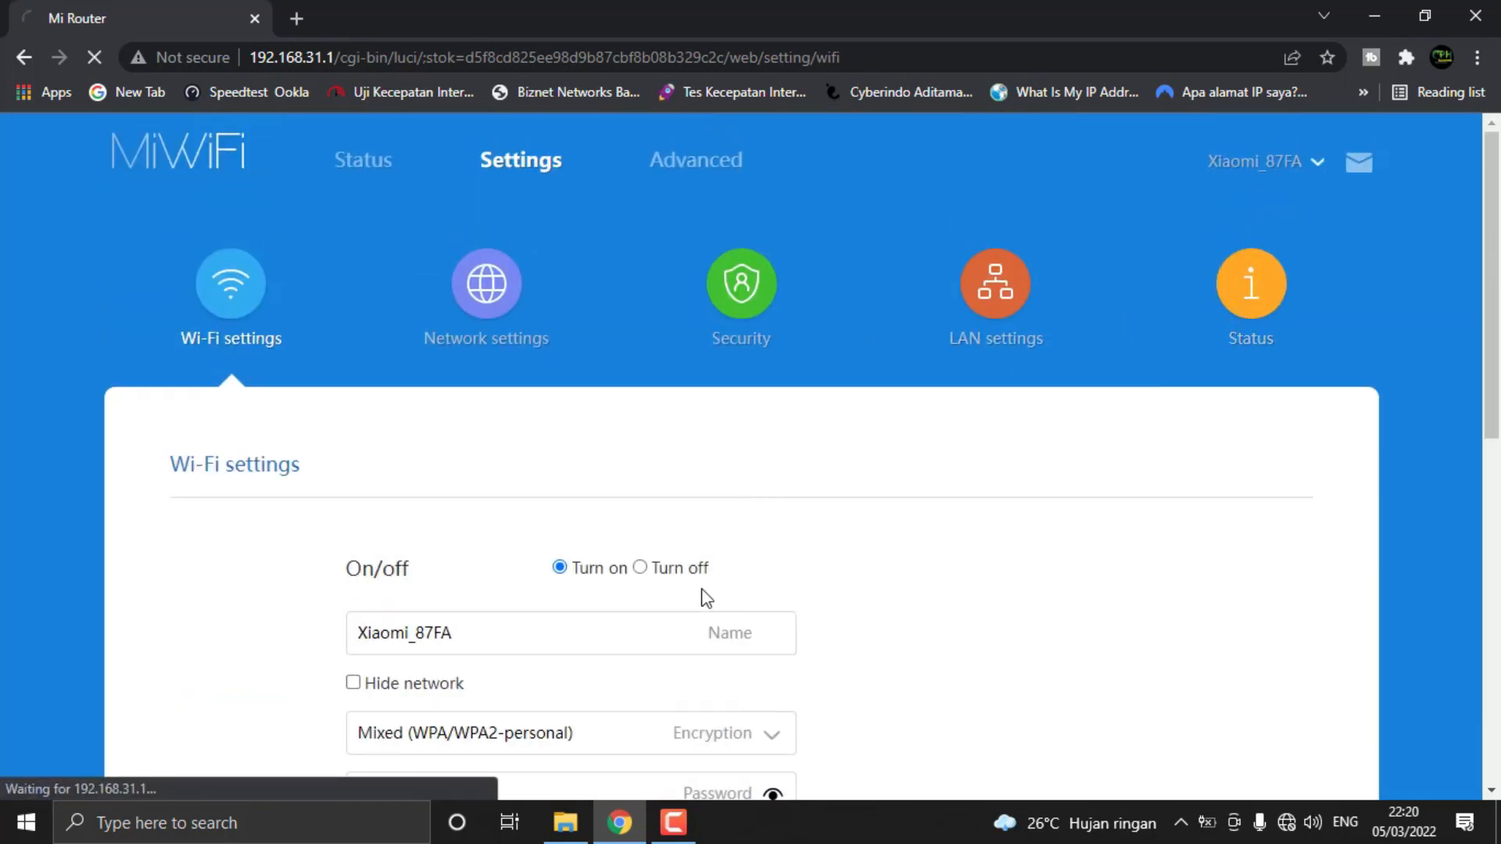
scroll(596, 590, "down", 4)
scroll(591, 588, "up", 3)
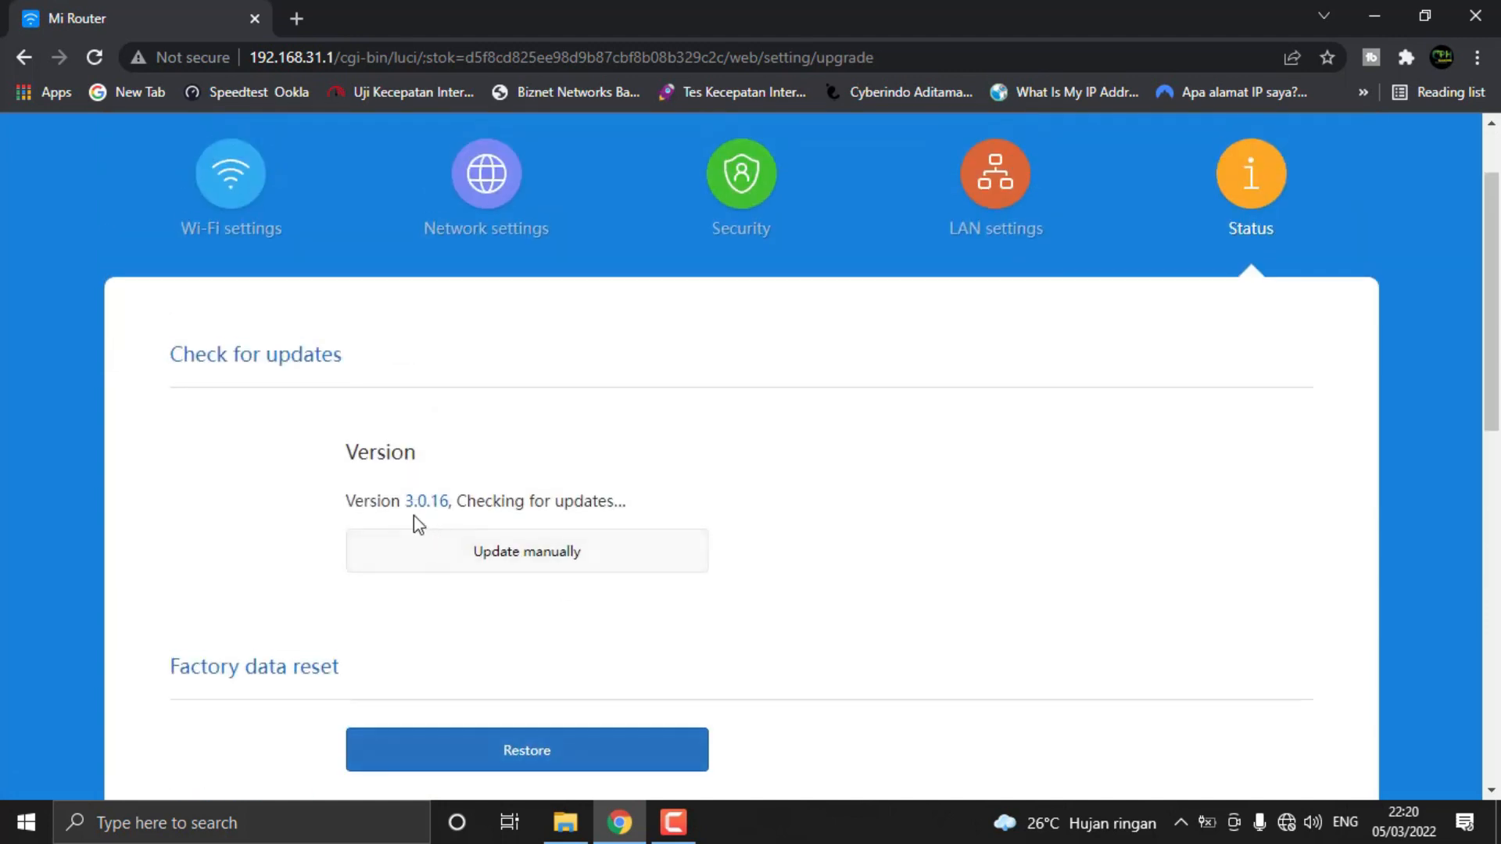
Restore the router to its factory settings without backing up its settings, and confirm the reset
left_click_drag(407, 504, 451, 508)
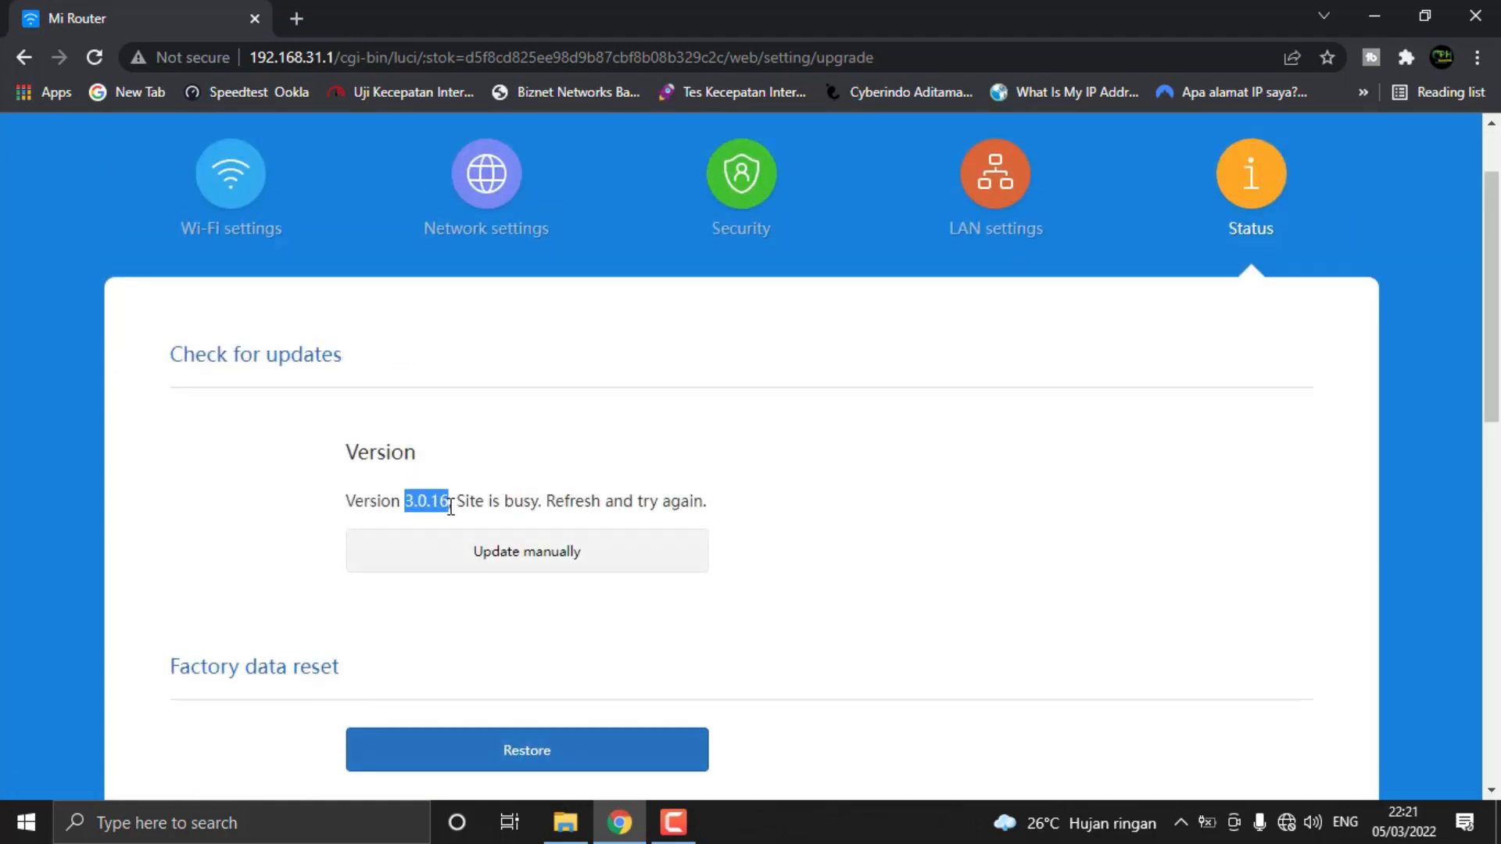
scroll(777, 492, "down", 5)
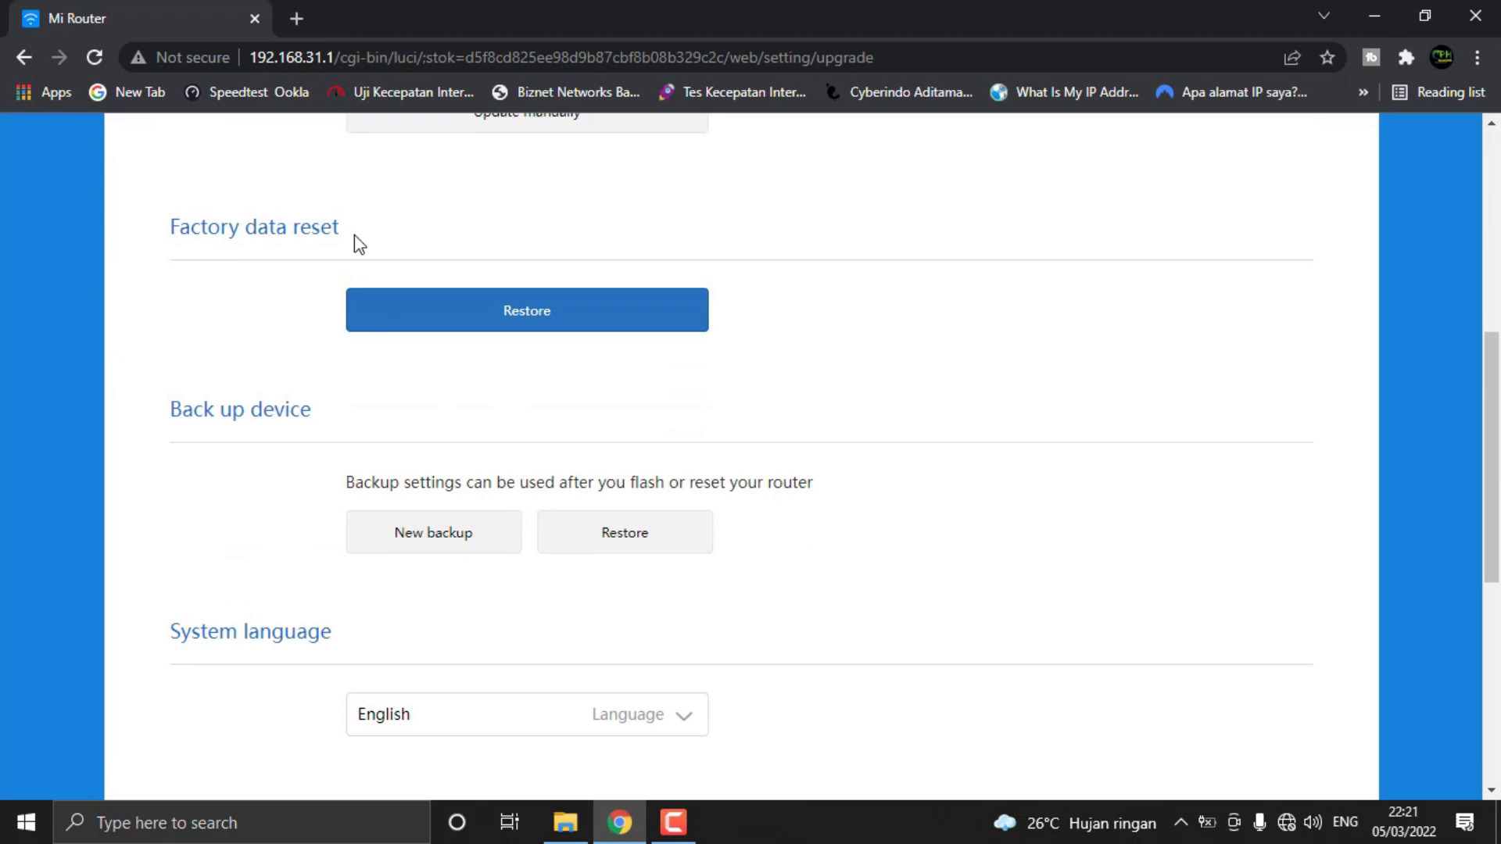
left_click(469, 321)
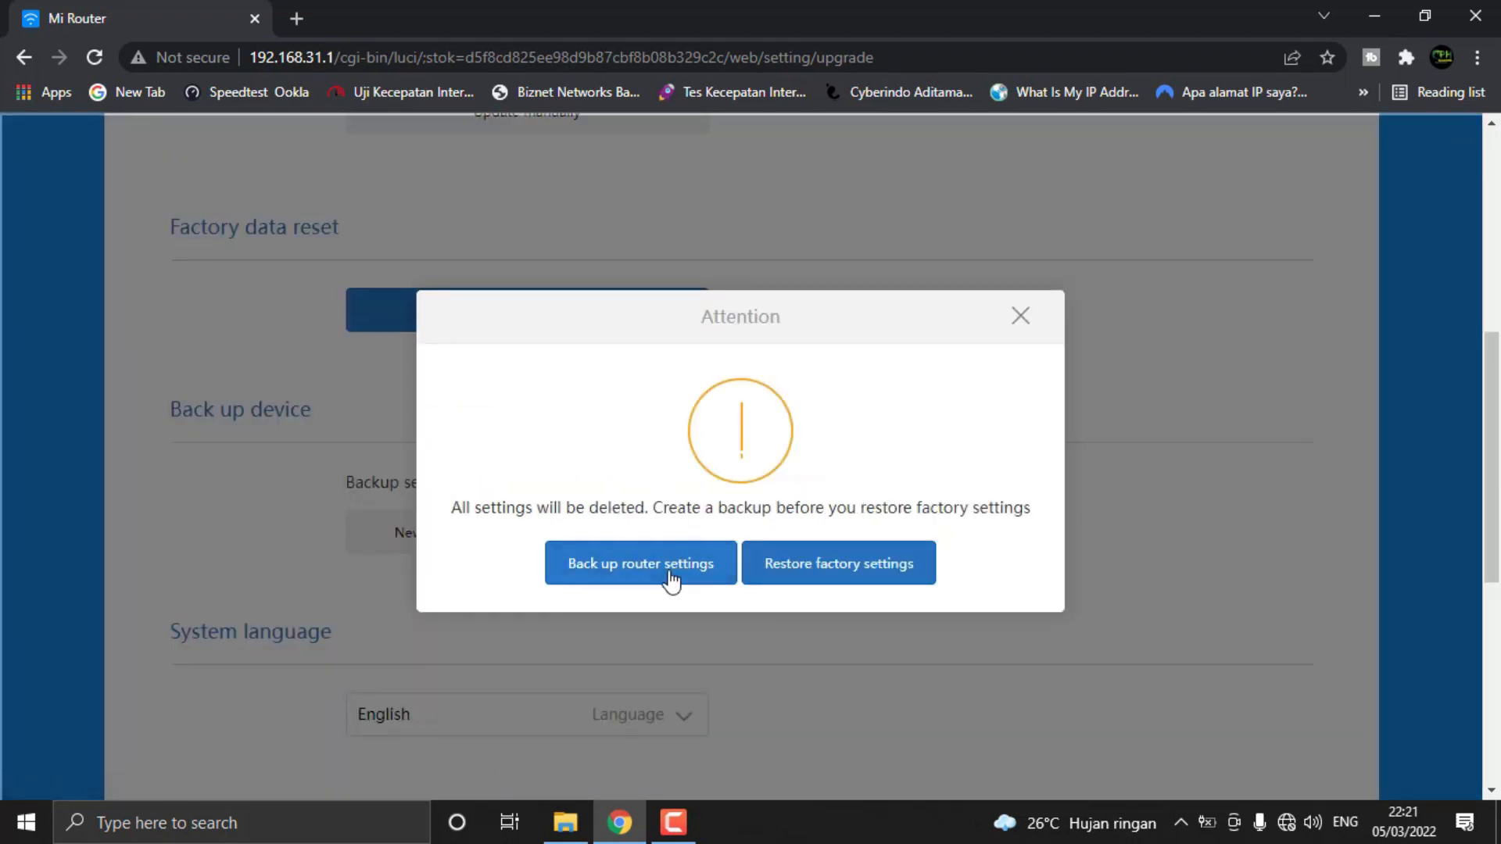
left_click(814, 579)
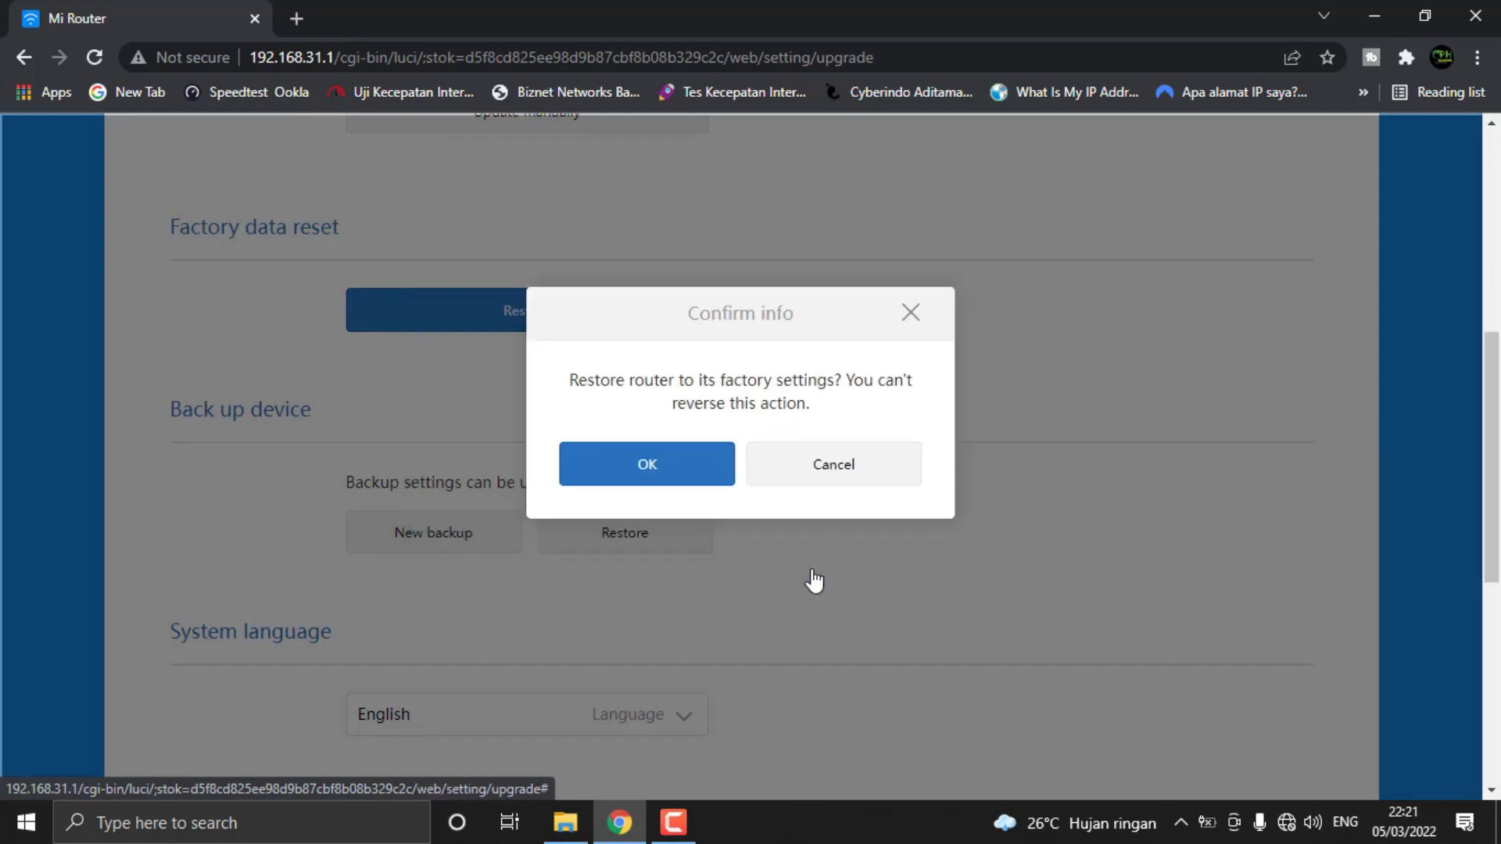
left_click(630, 473)
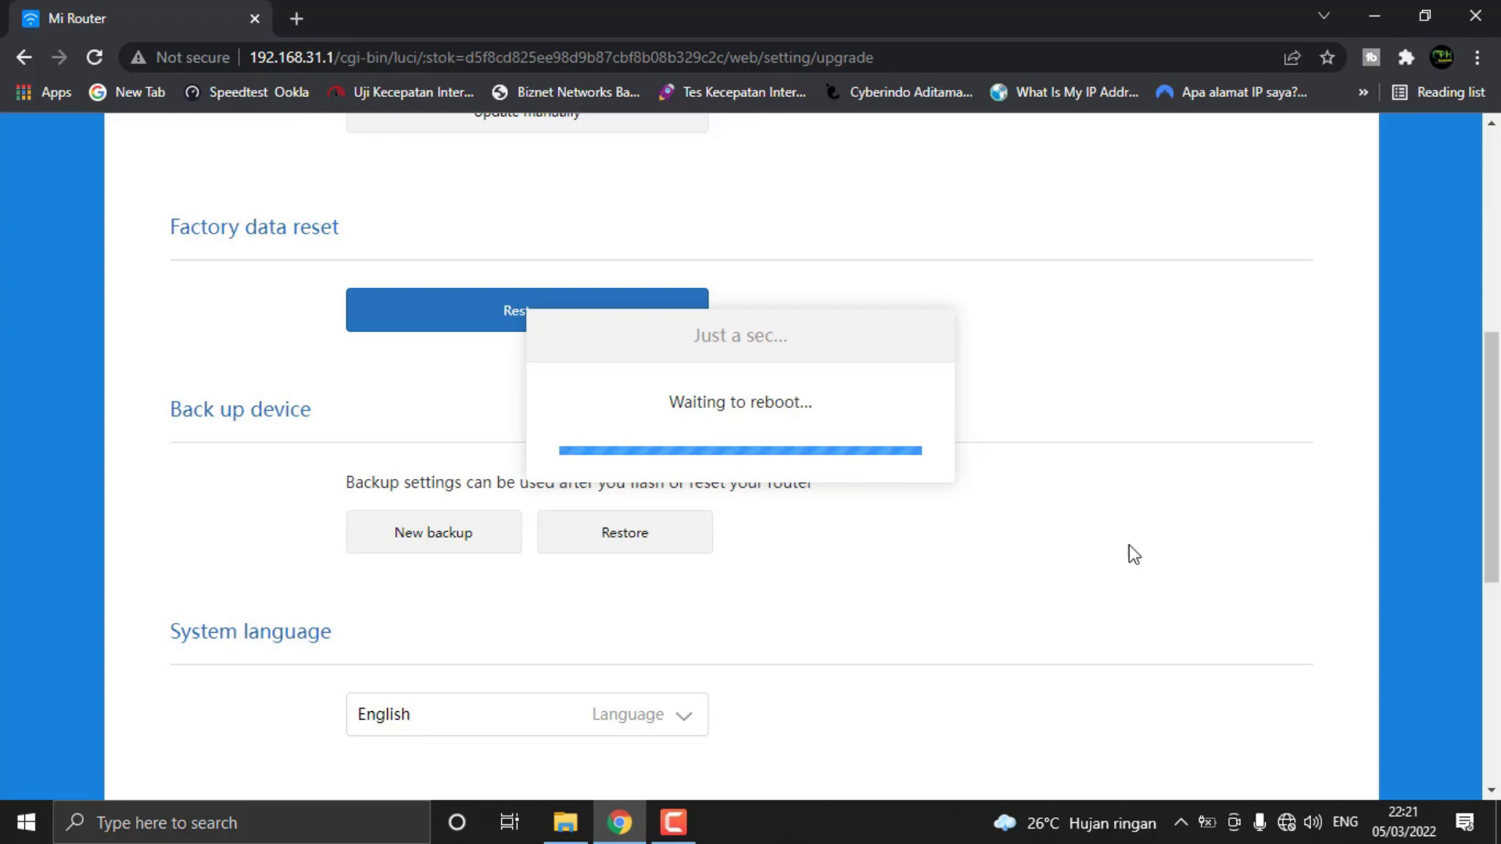
Look through the available Wi-Fi networks for the router's own network while it reboots
left_click(1286, 825)
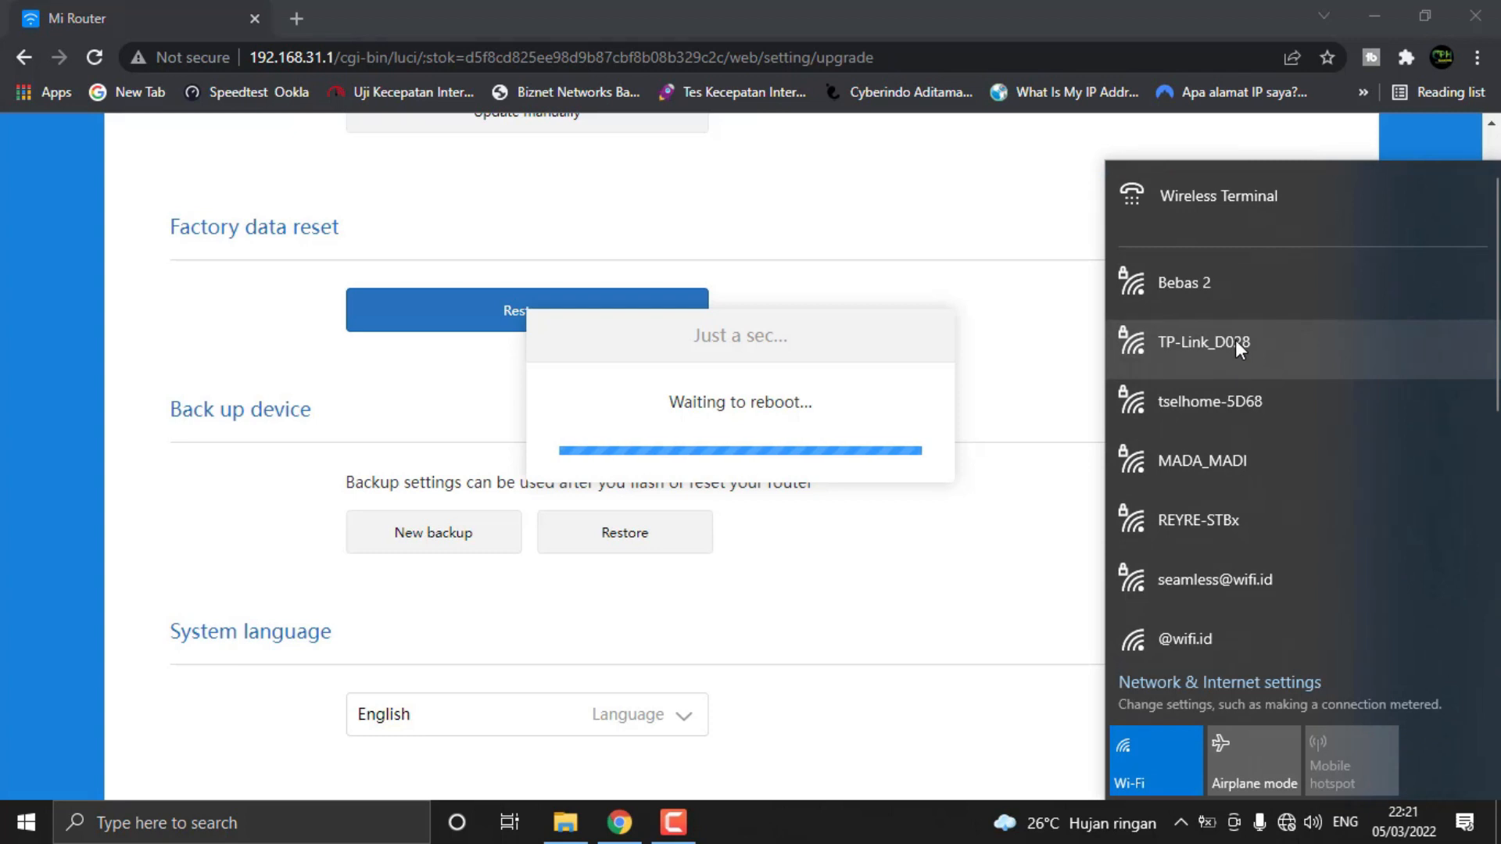
scroll(1235, 344, "down", 5)
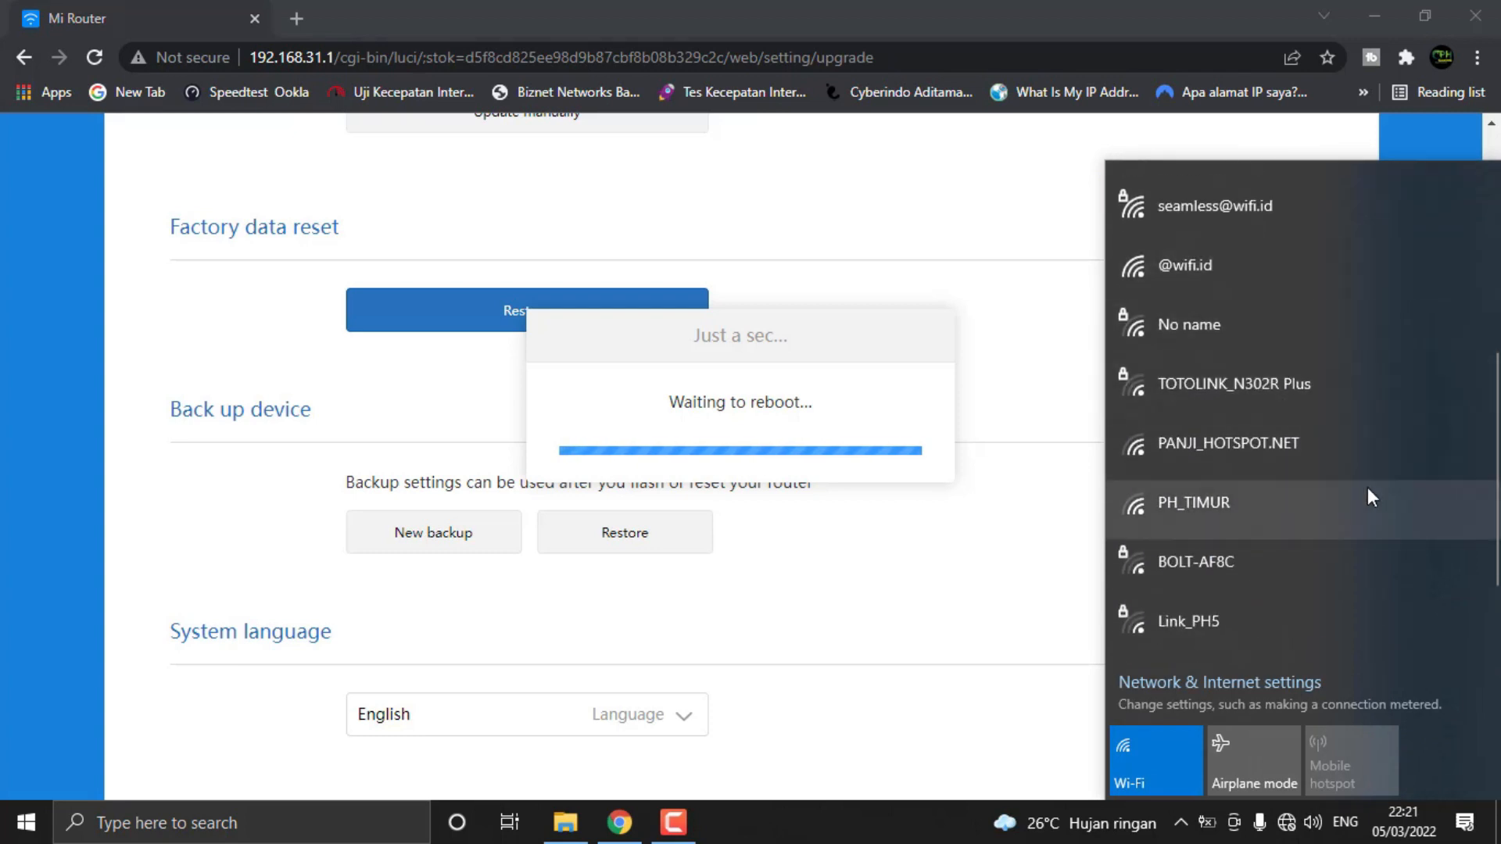
scroll(1367, 493, "down", 1)
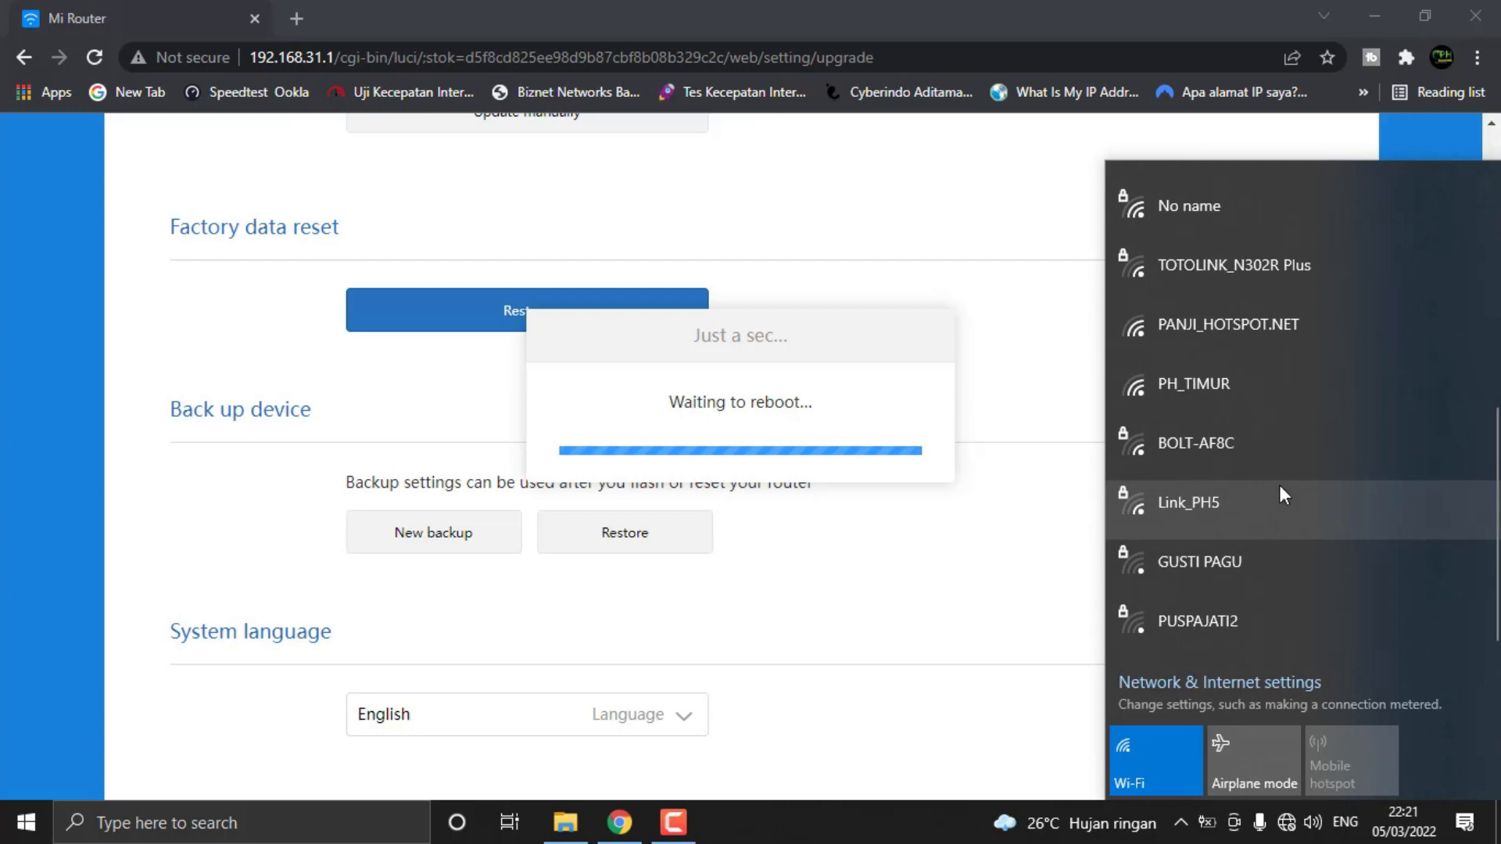
scroll(1281, 483, "up", 6)
scroll(1282, 481, "up", 1)
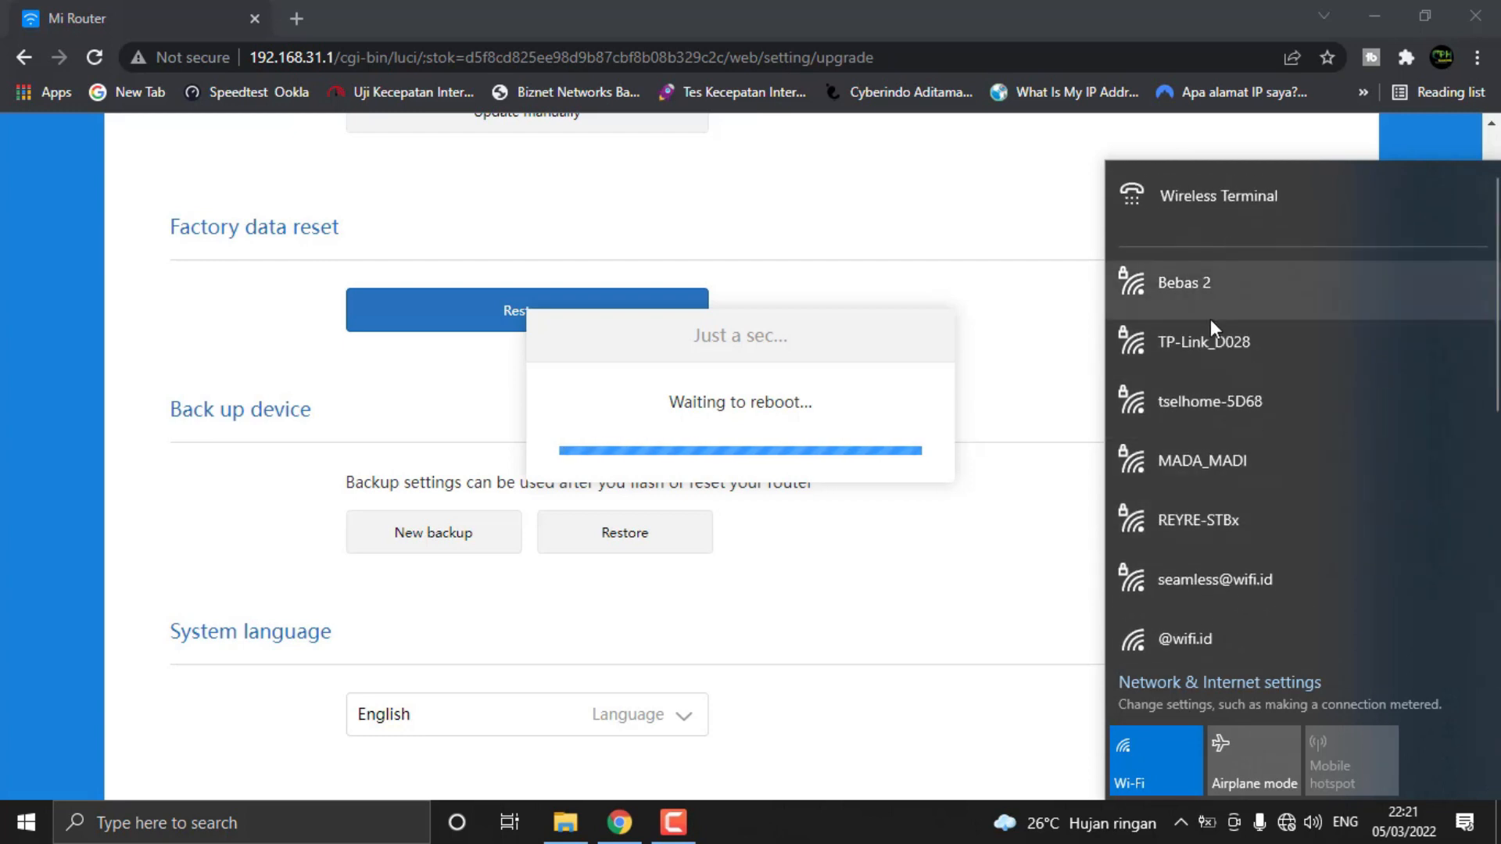
left_click(1286, 822)
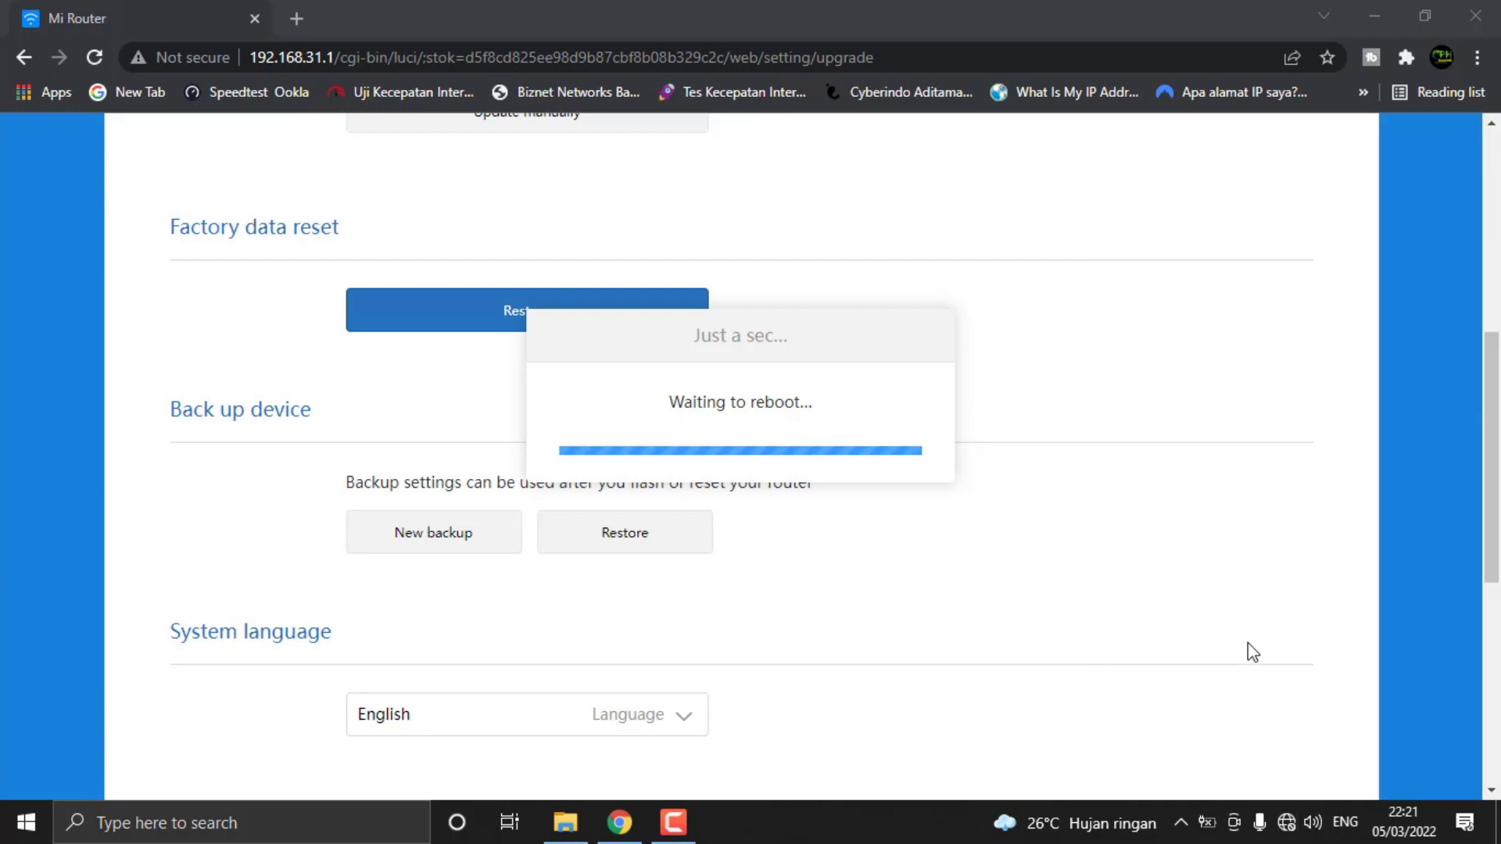
left_click(1287, 822)
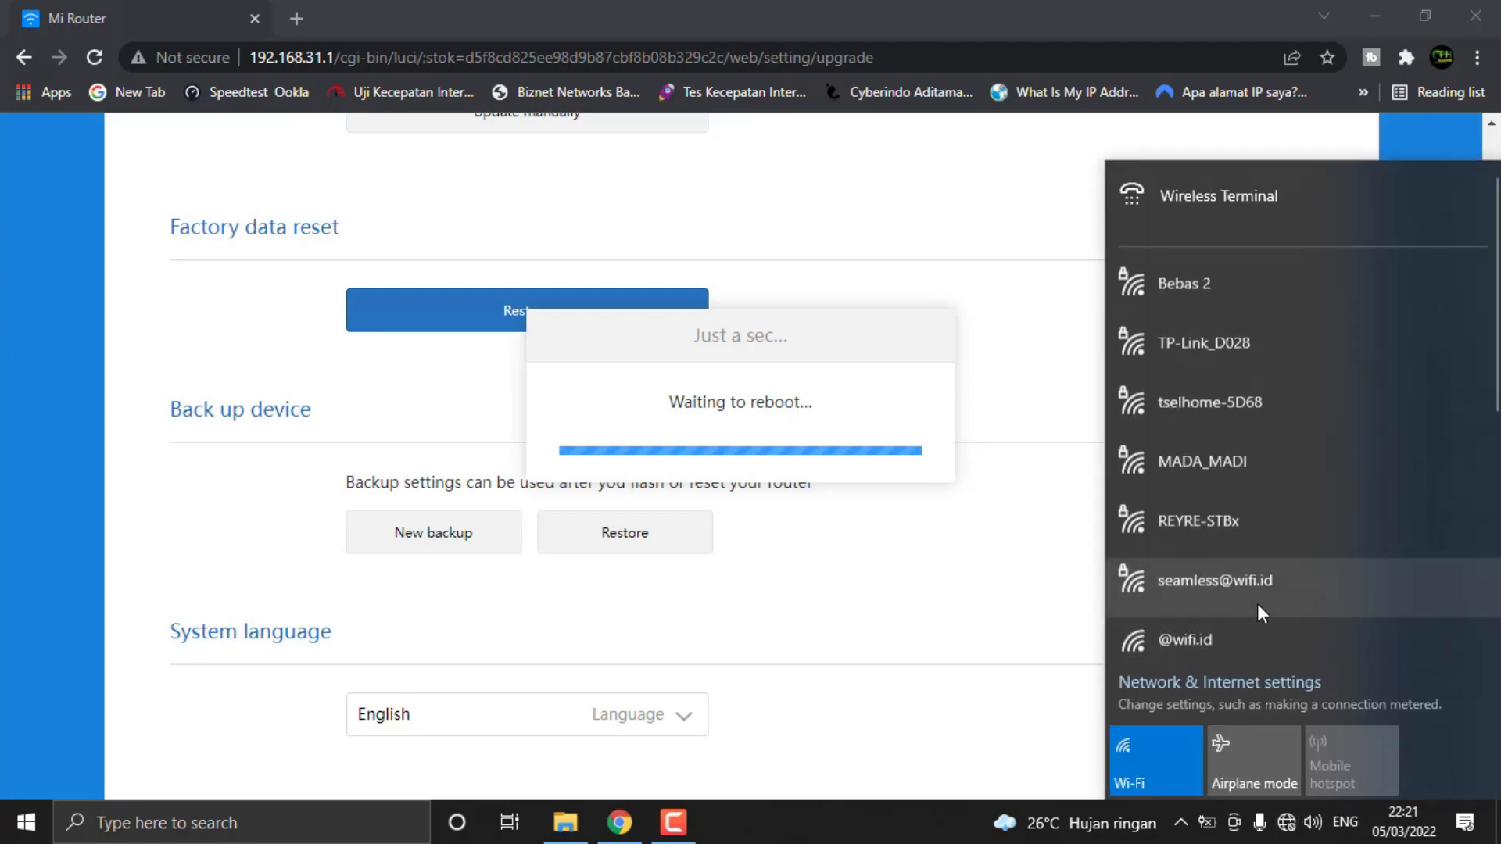
scroll(1279, 494, "down", 5)
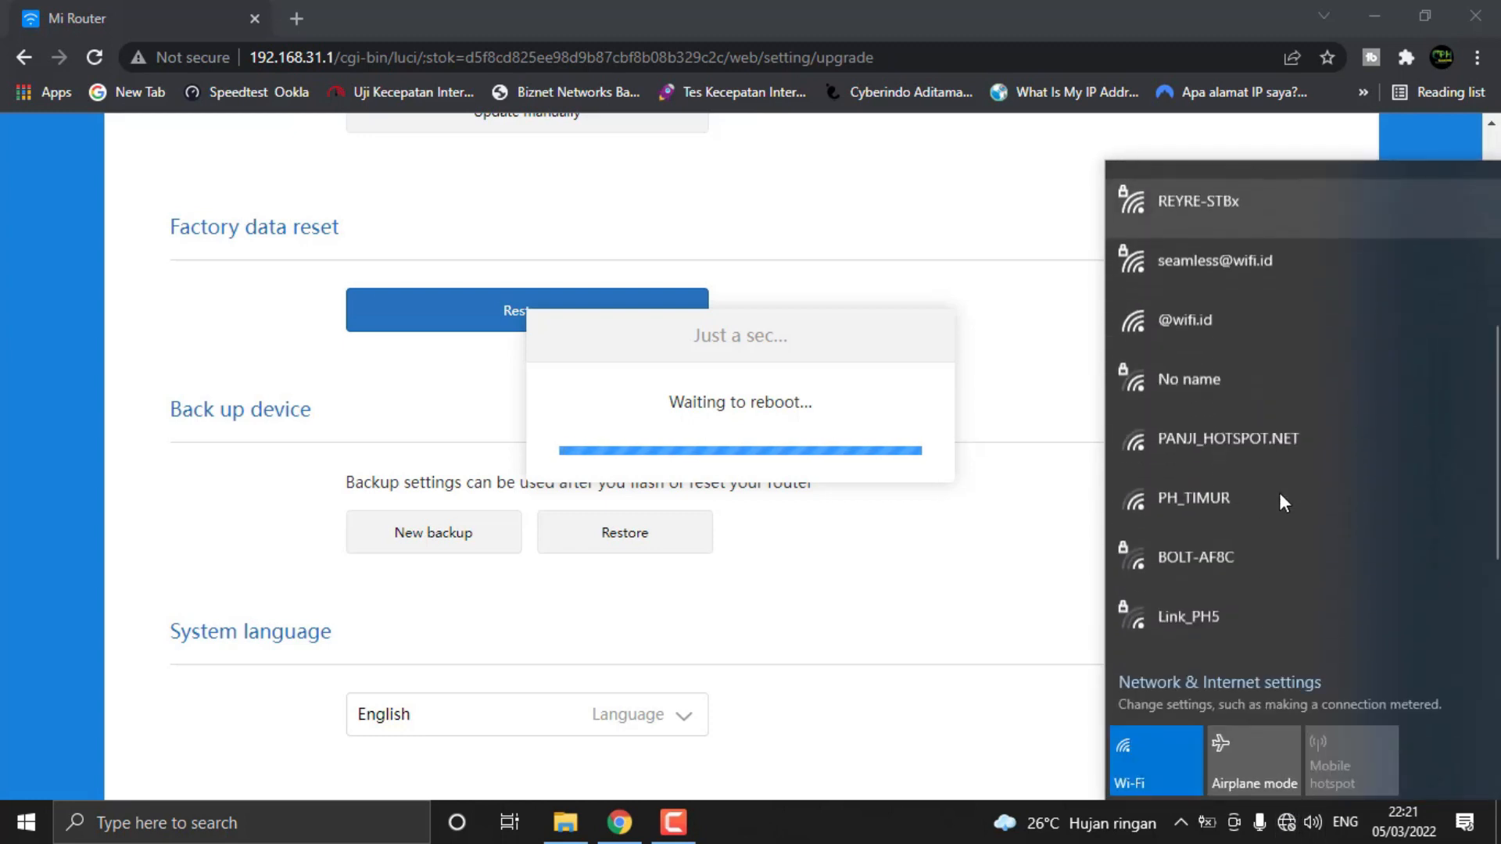
scroll(1279, 492, "up", 5)
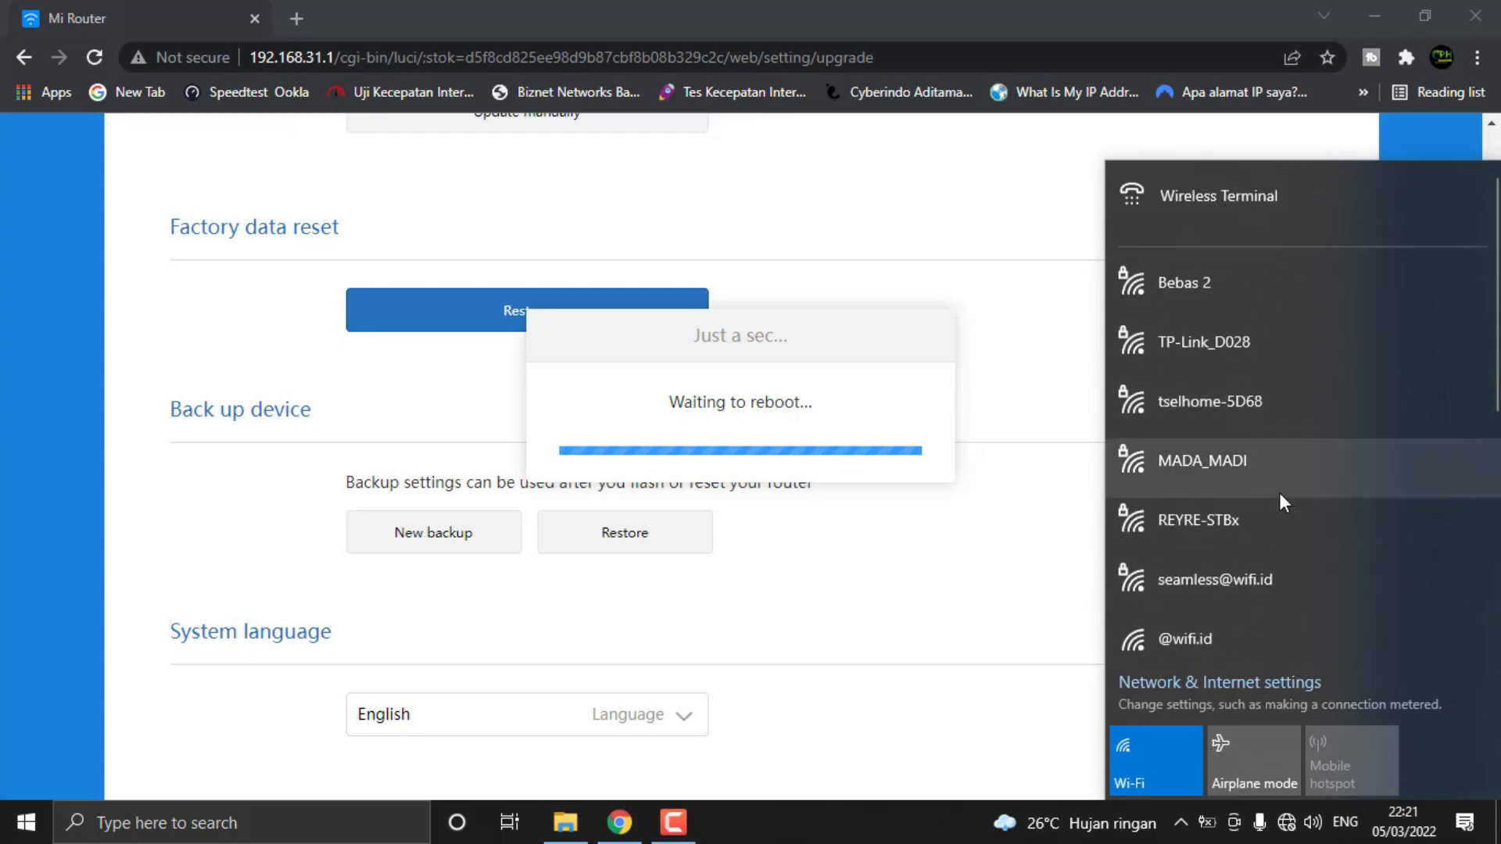
scroll(1274, 504, "down", 4)
scroll(1269, 514, "up", 4)
scroll(1269, 513, "up", 1)
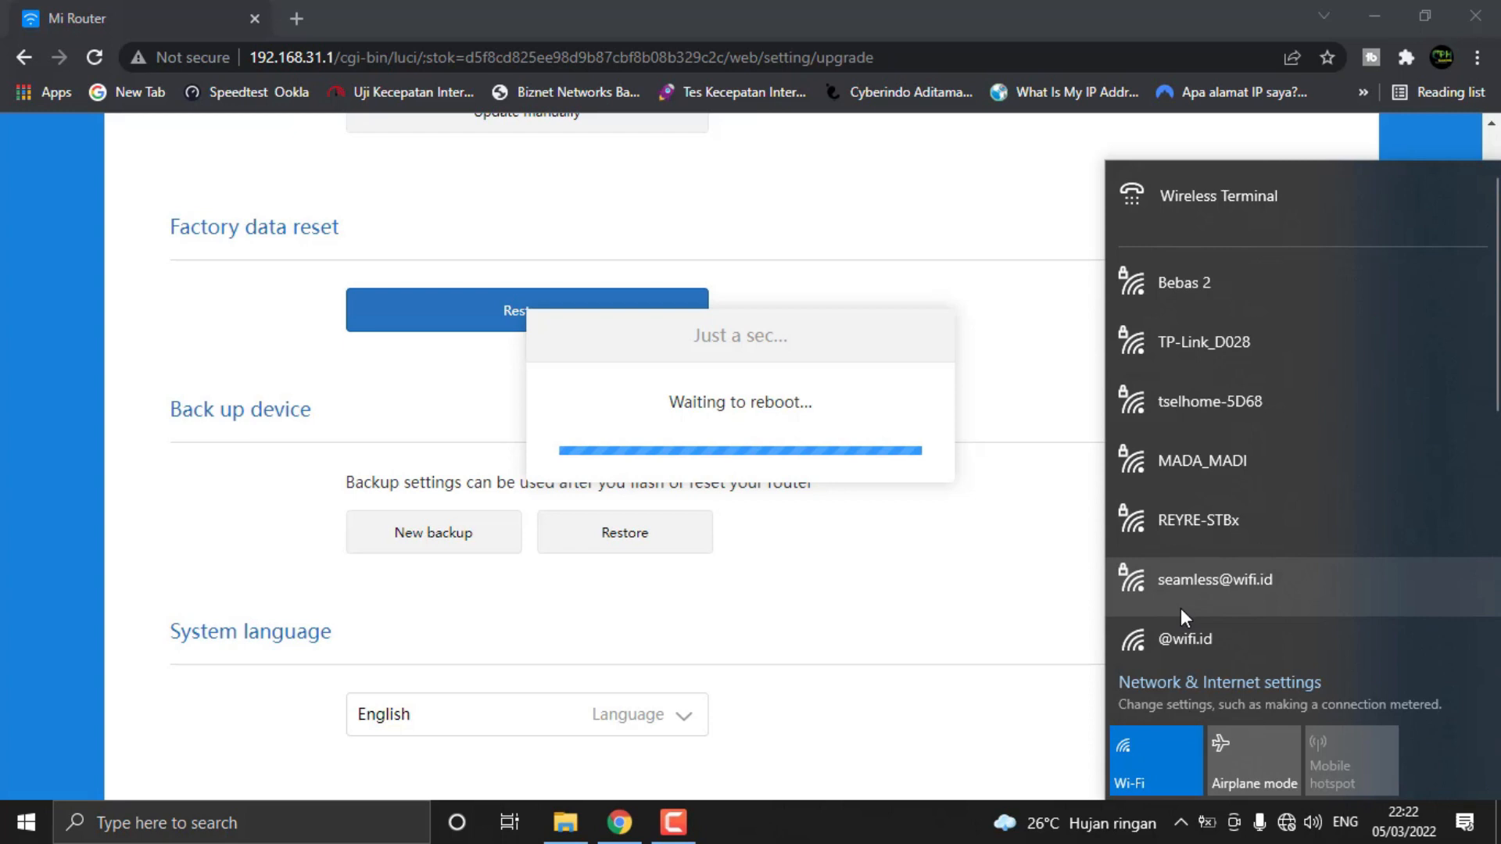
scroll(1181, 610, "down", 5)
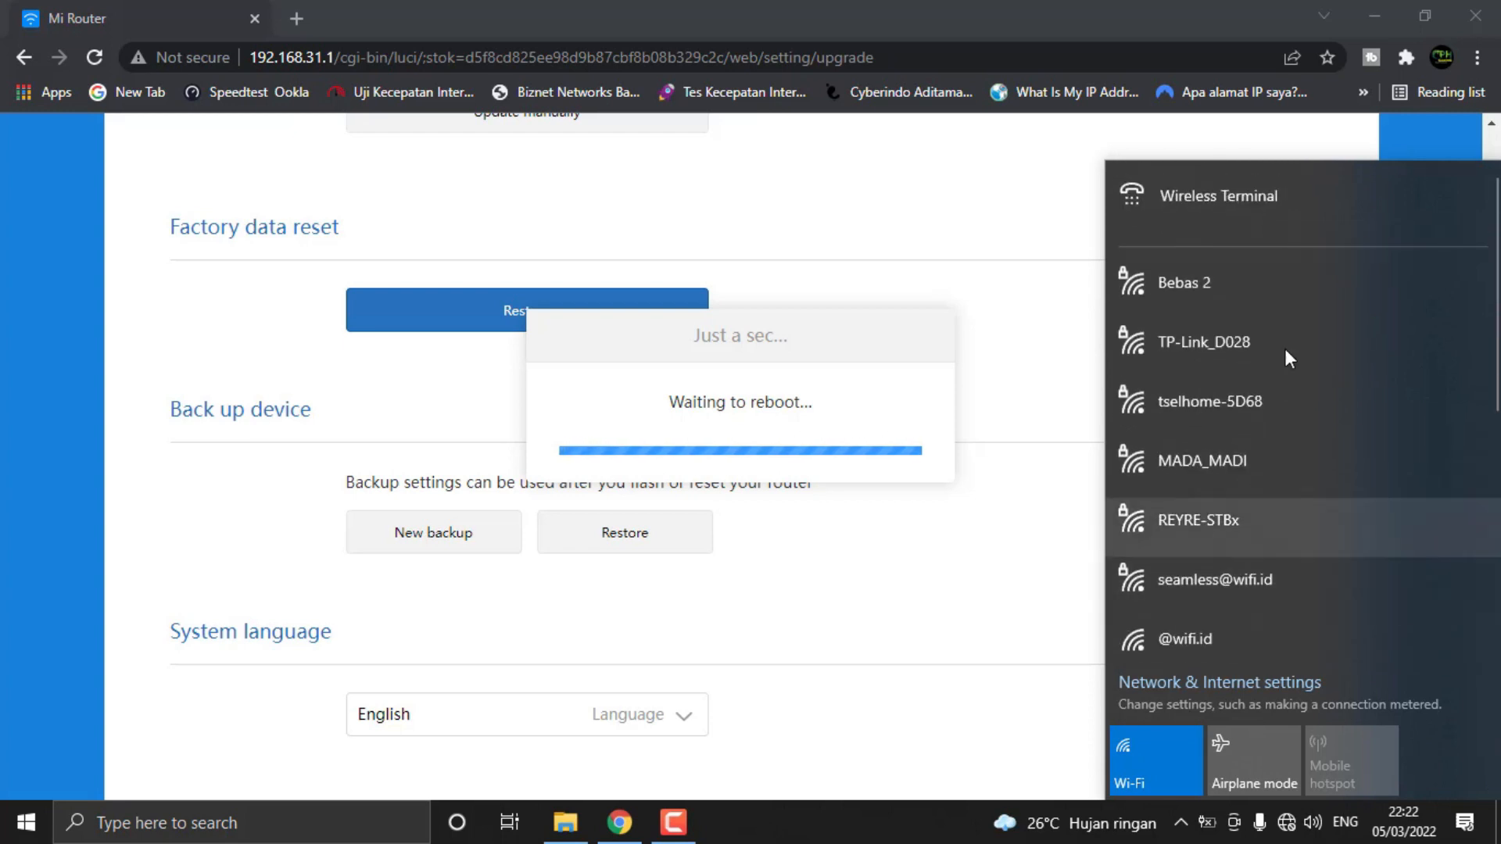
scroll(1266, 433, "down", 5)
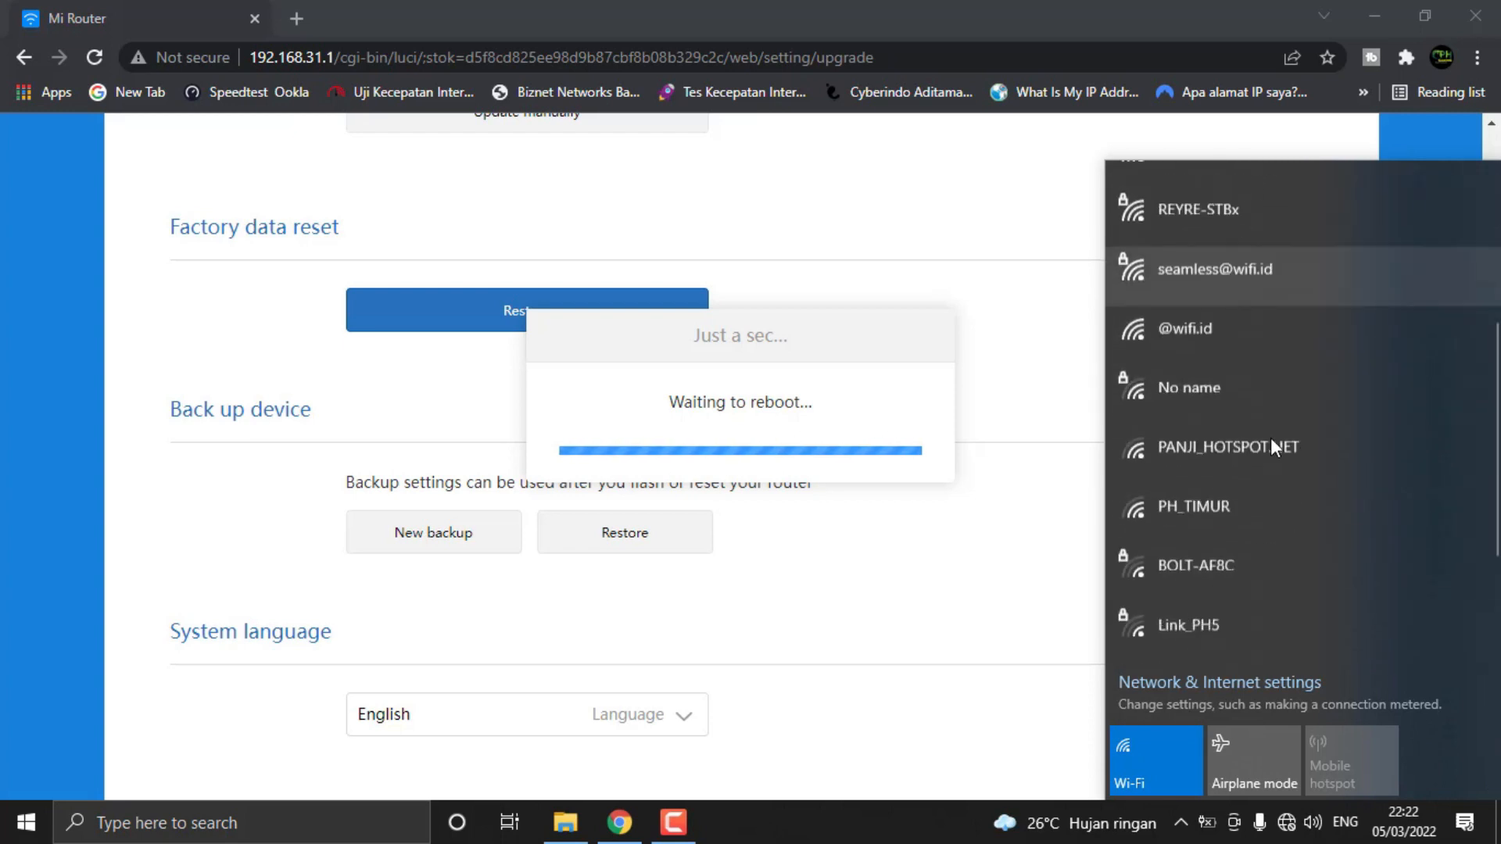
scroll(1261, 434, "up", 5)
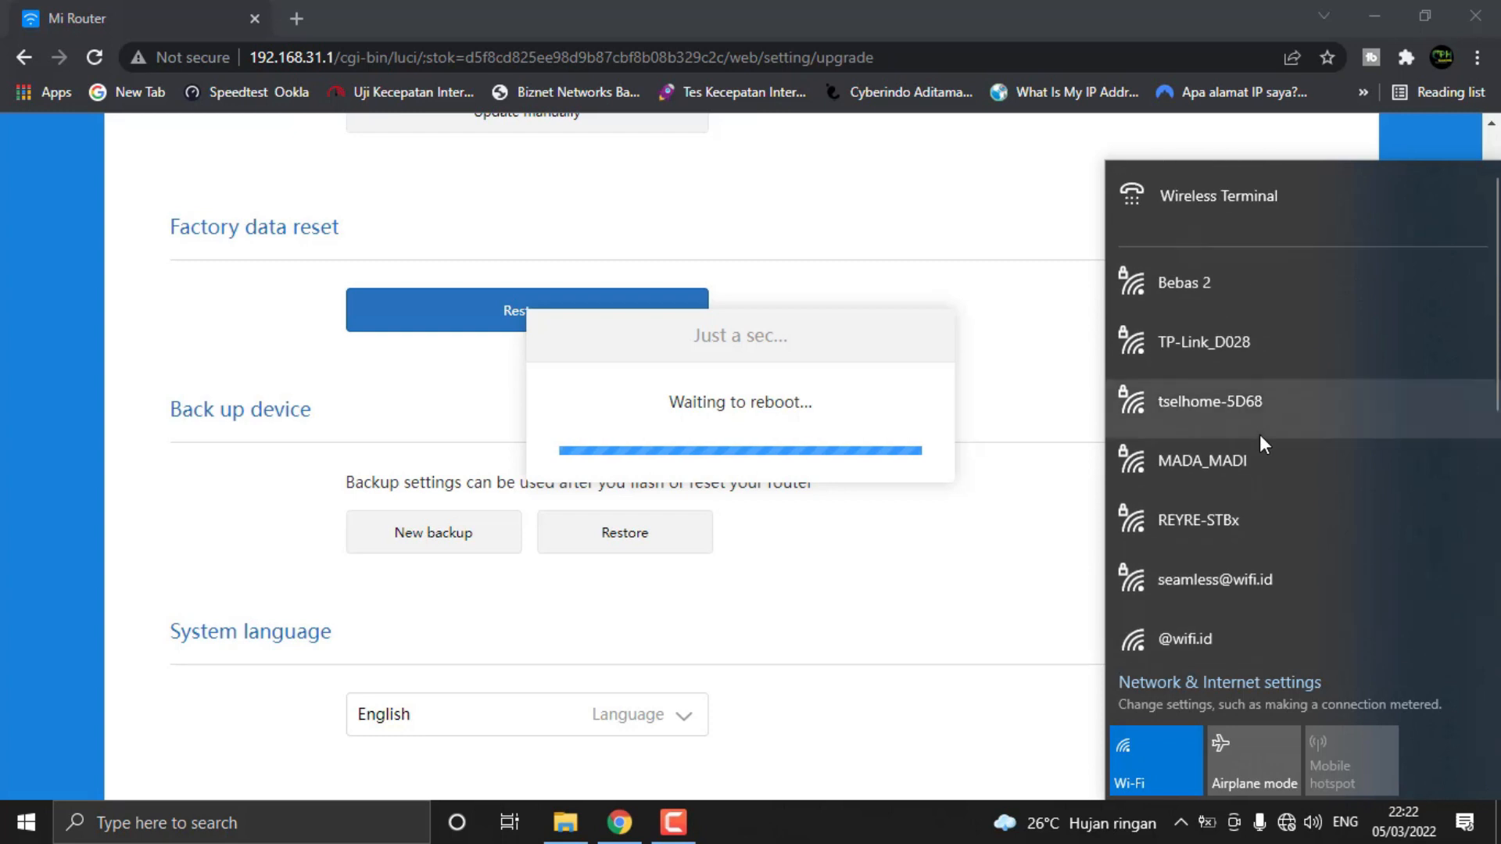
scroll(1259, 434, "down", 5)
scroll(1259, 434, "up", 5)
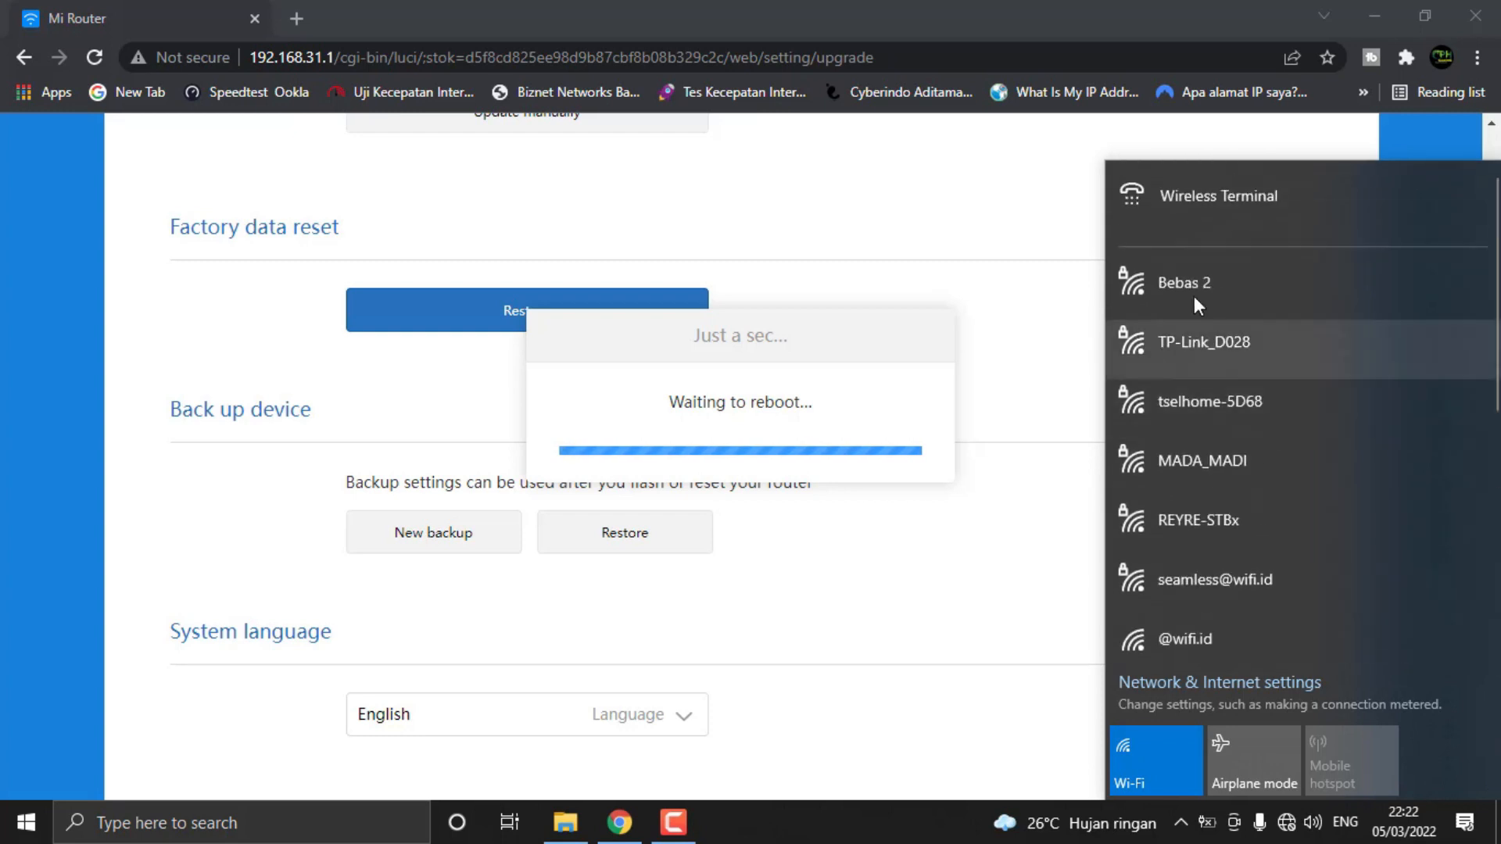
scroll(1232, 380, "down", 5)
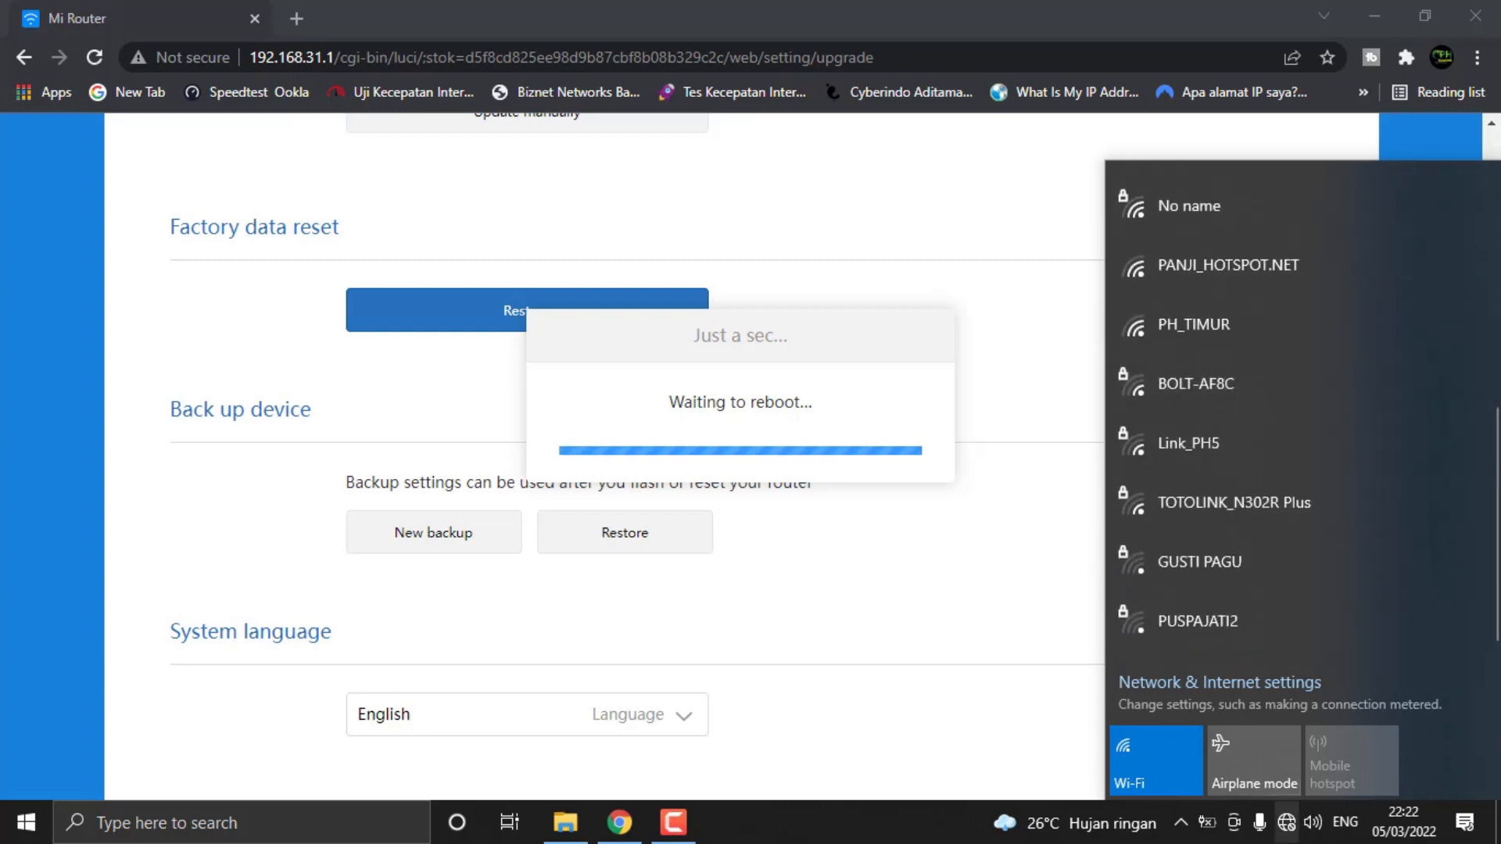
left_click(1287, 827)
Check the computer's connection to the Xiaomi_87FA_7805 Wi-Fi network
left_click(1288, 828)
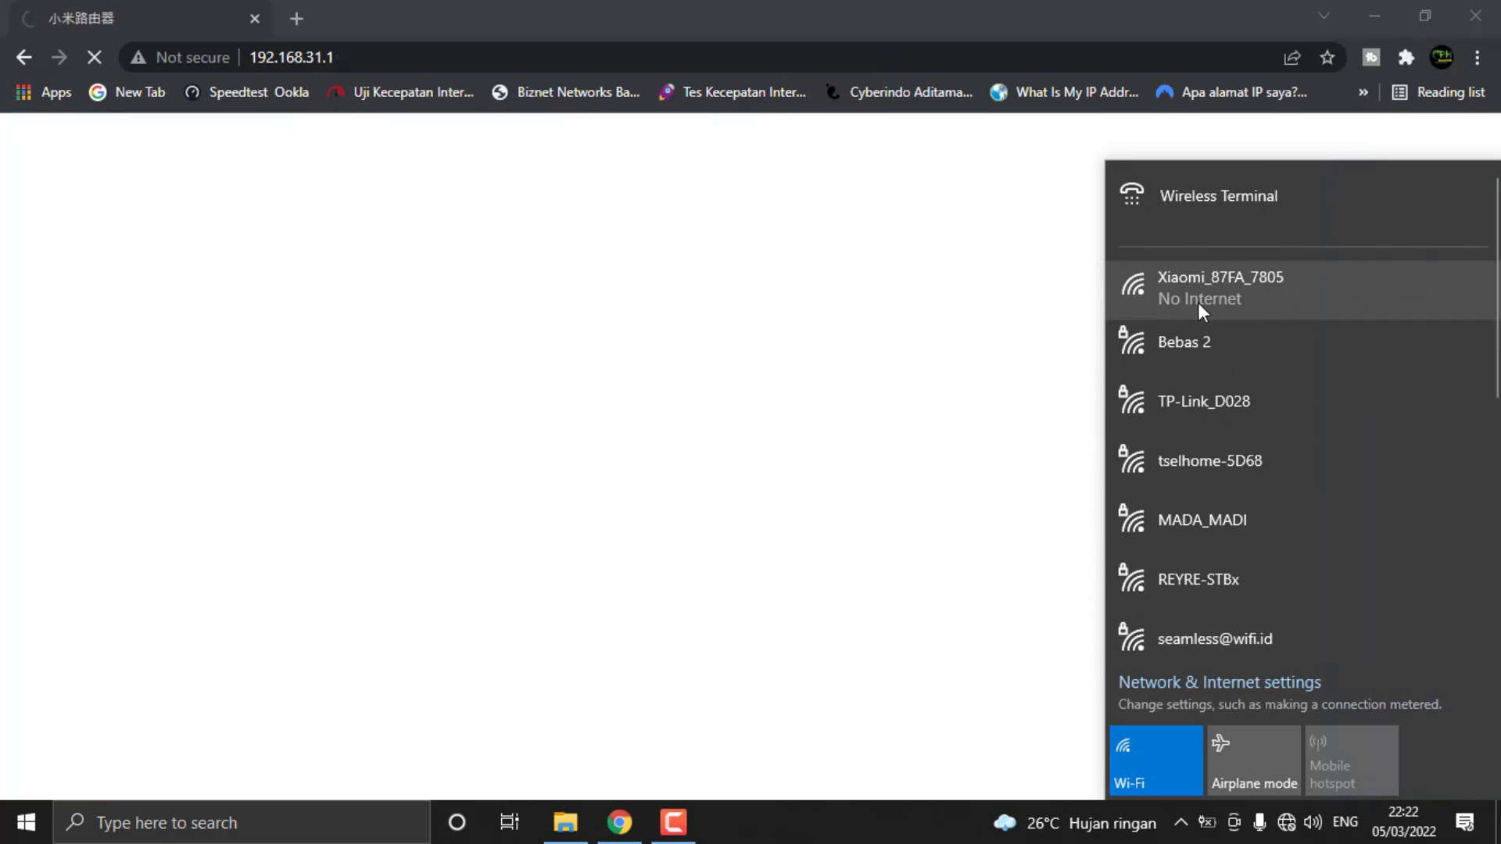
left_click(1265, 307)
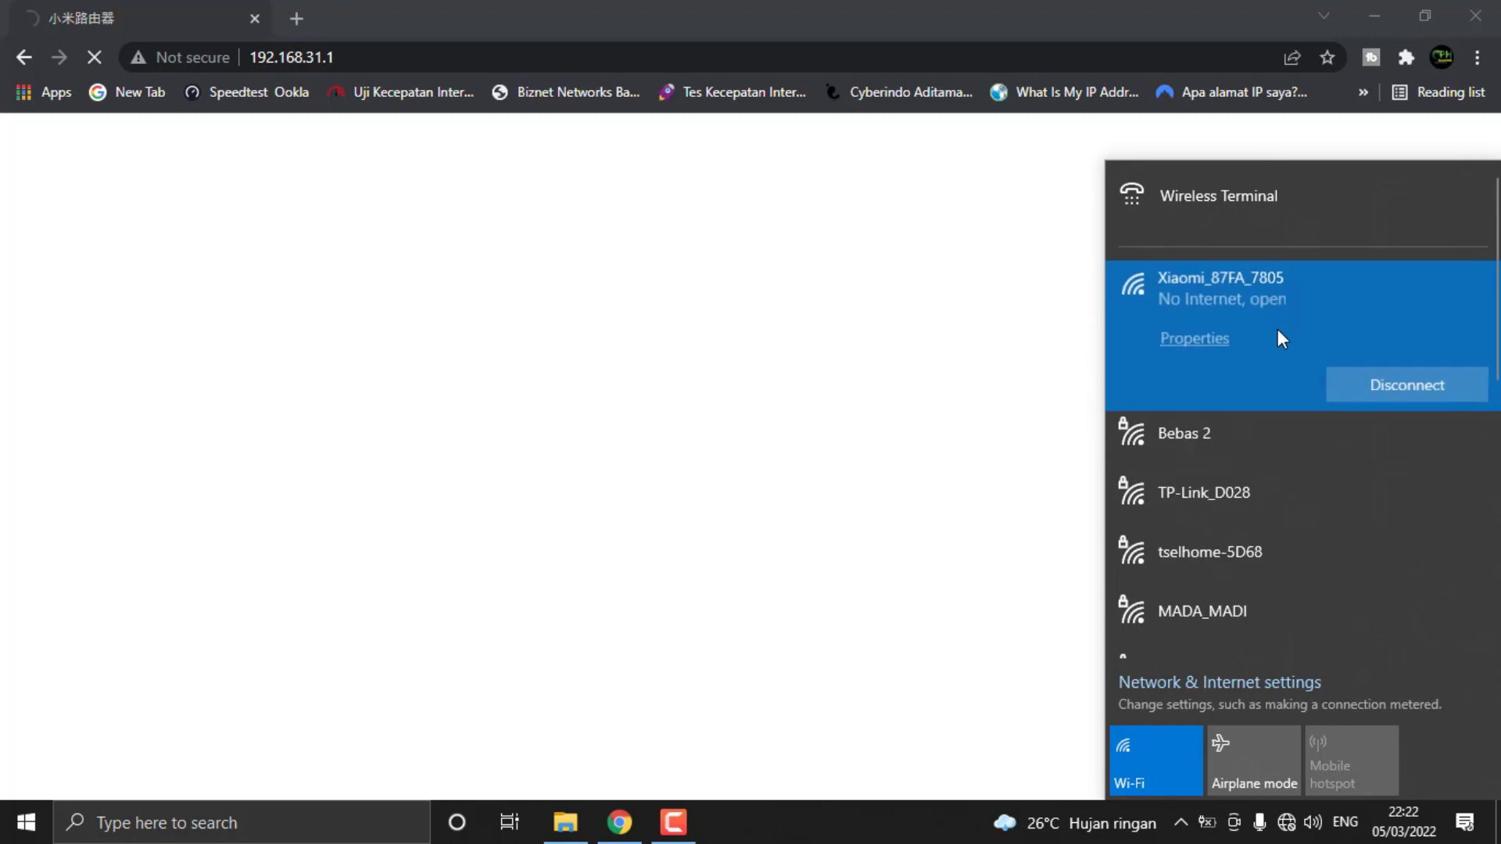
left_click(1093, 128)
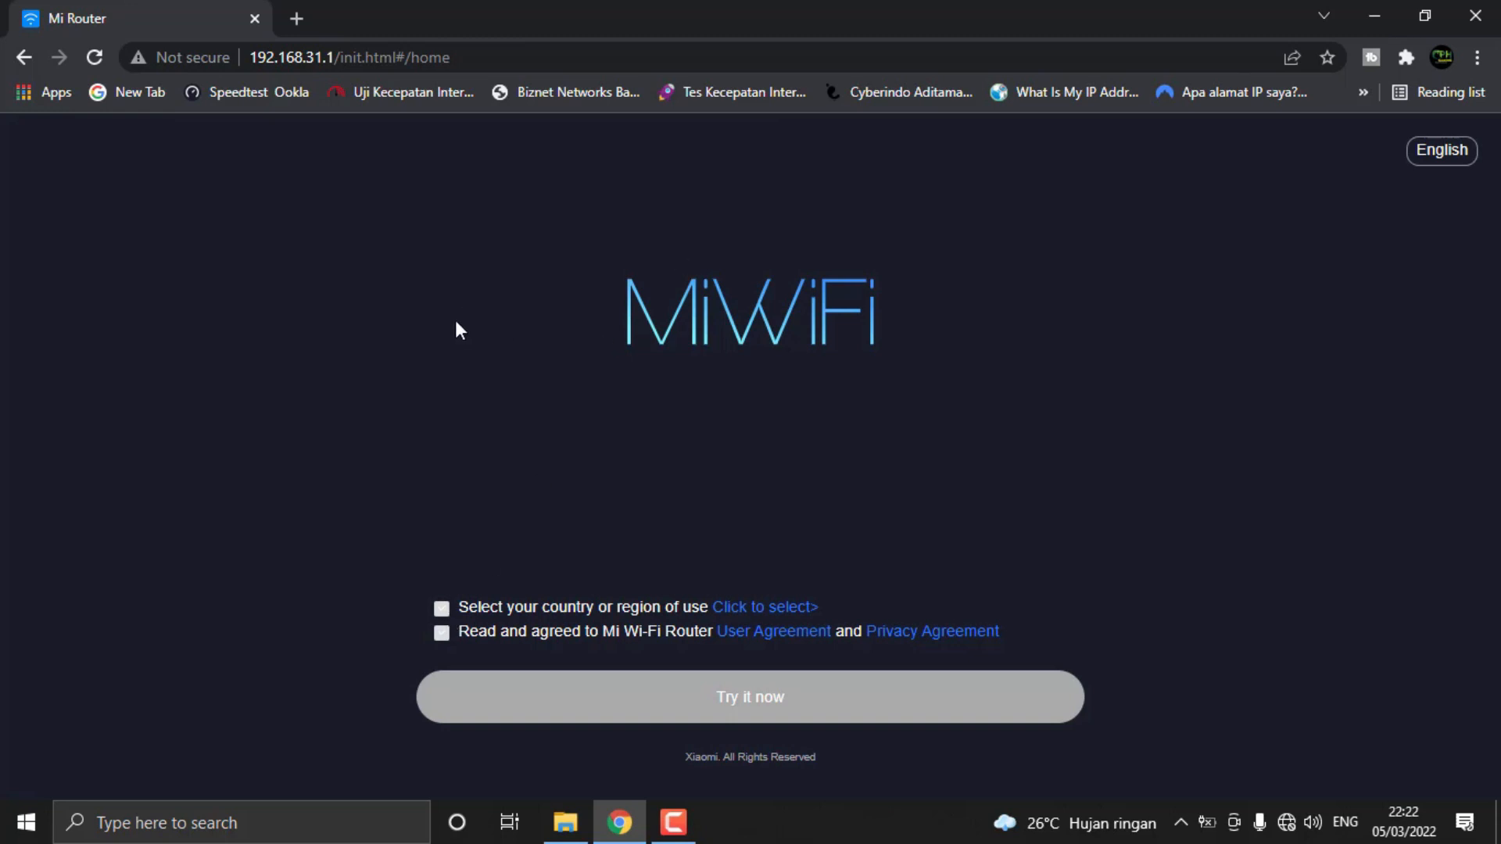
left_click(1285, 822)
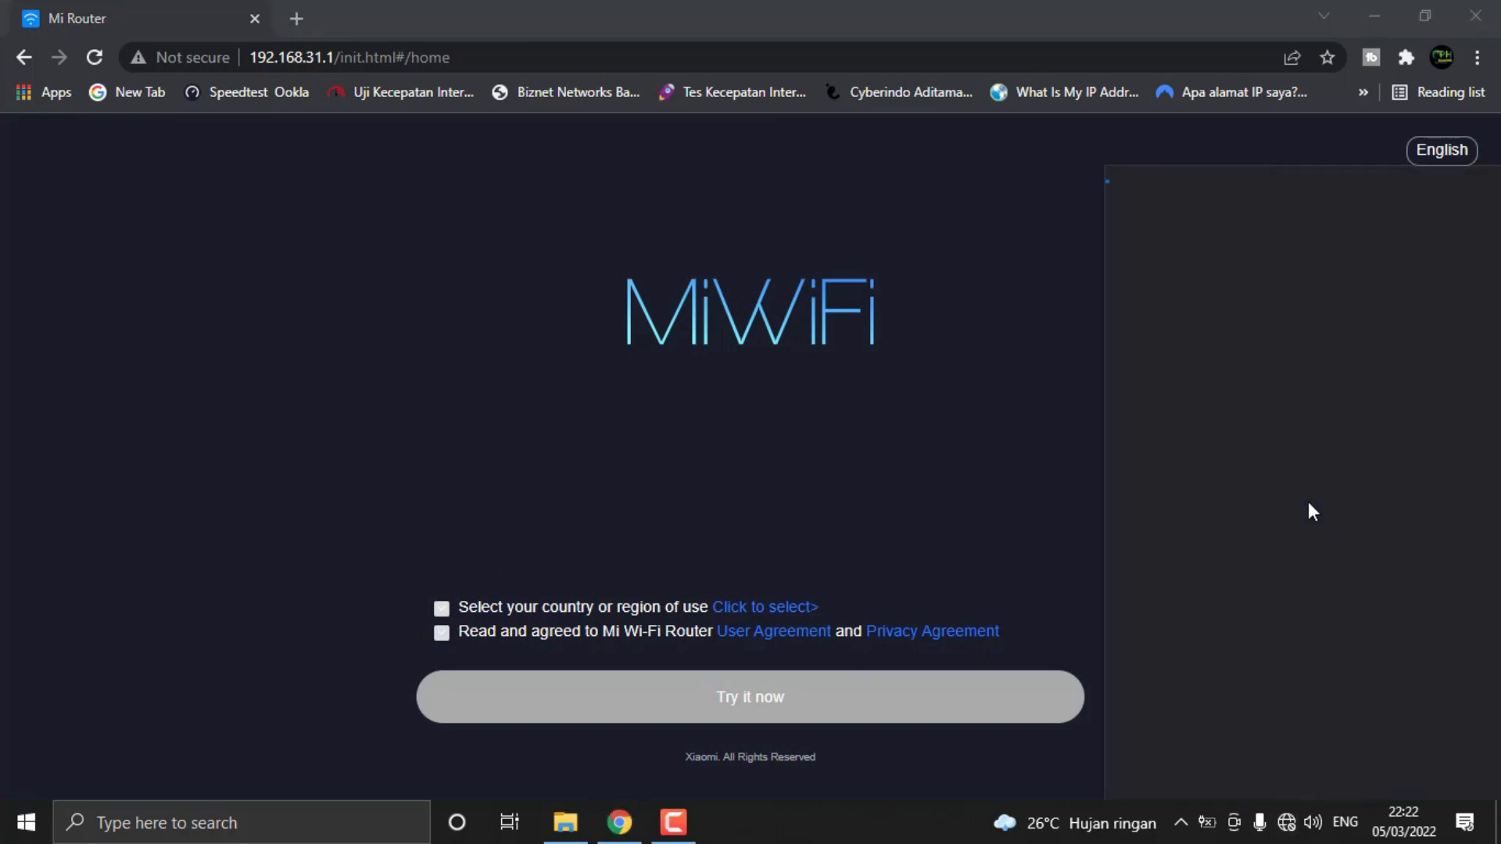
left_click(264, 444)
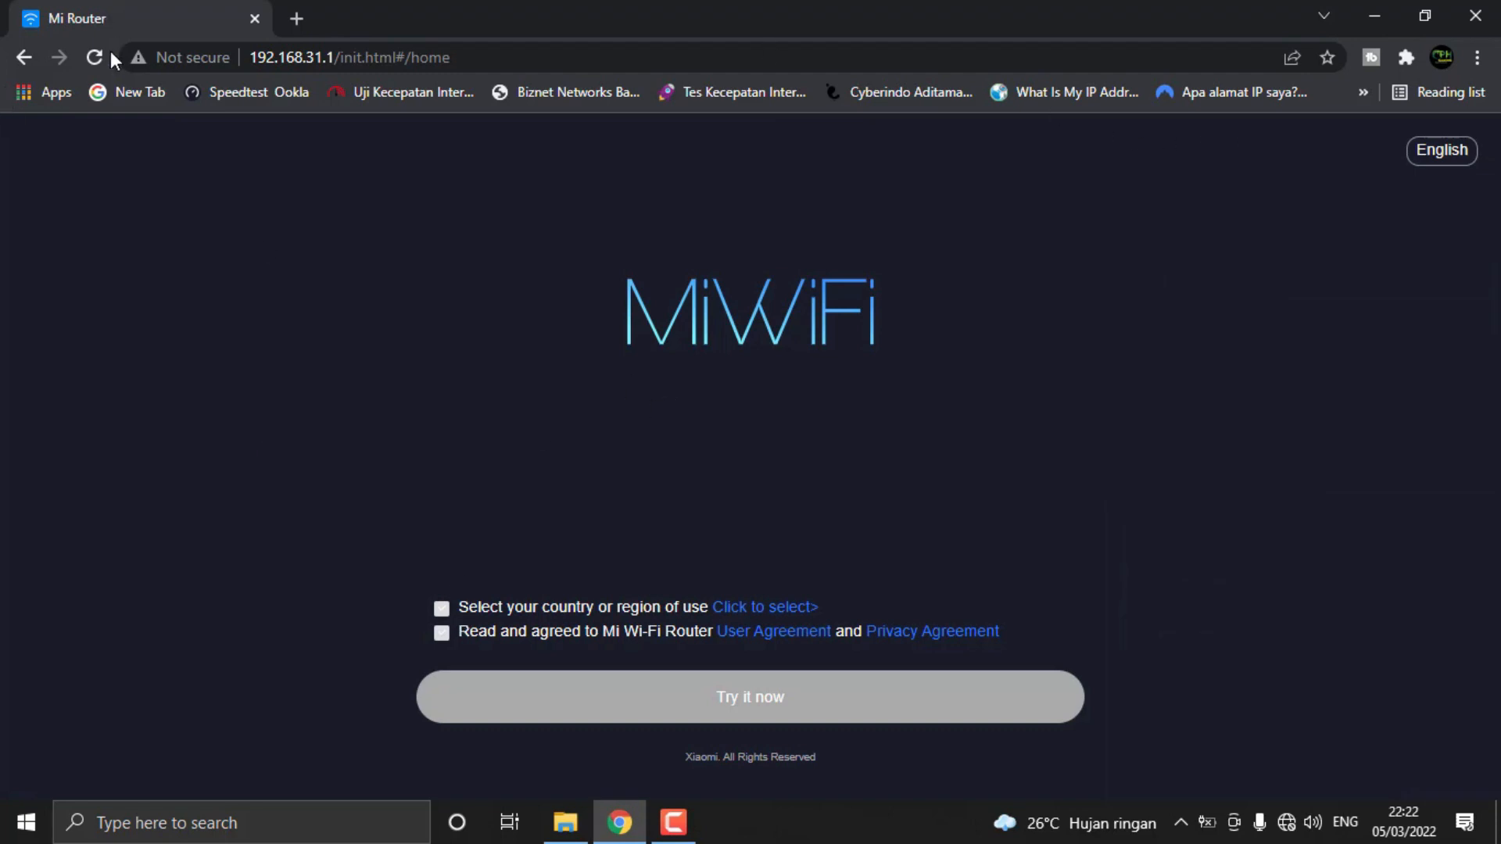
Start the MiWiFi setup with Indonesia as the region of use and the User Agreement and Privacy Agreement accepted
left_click(442, 632)
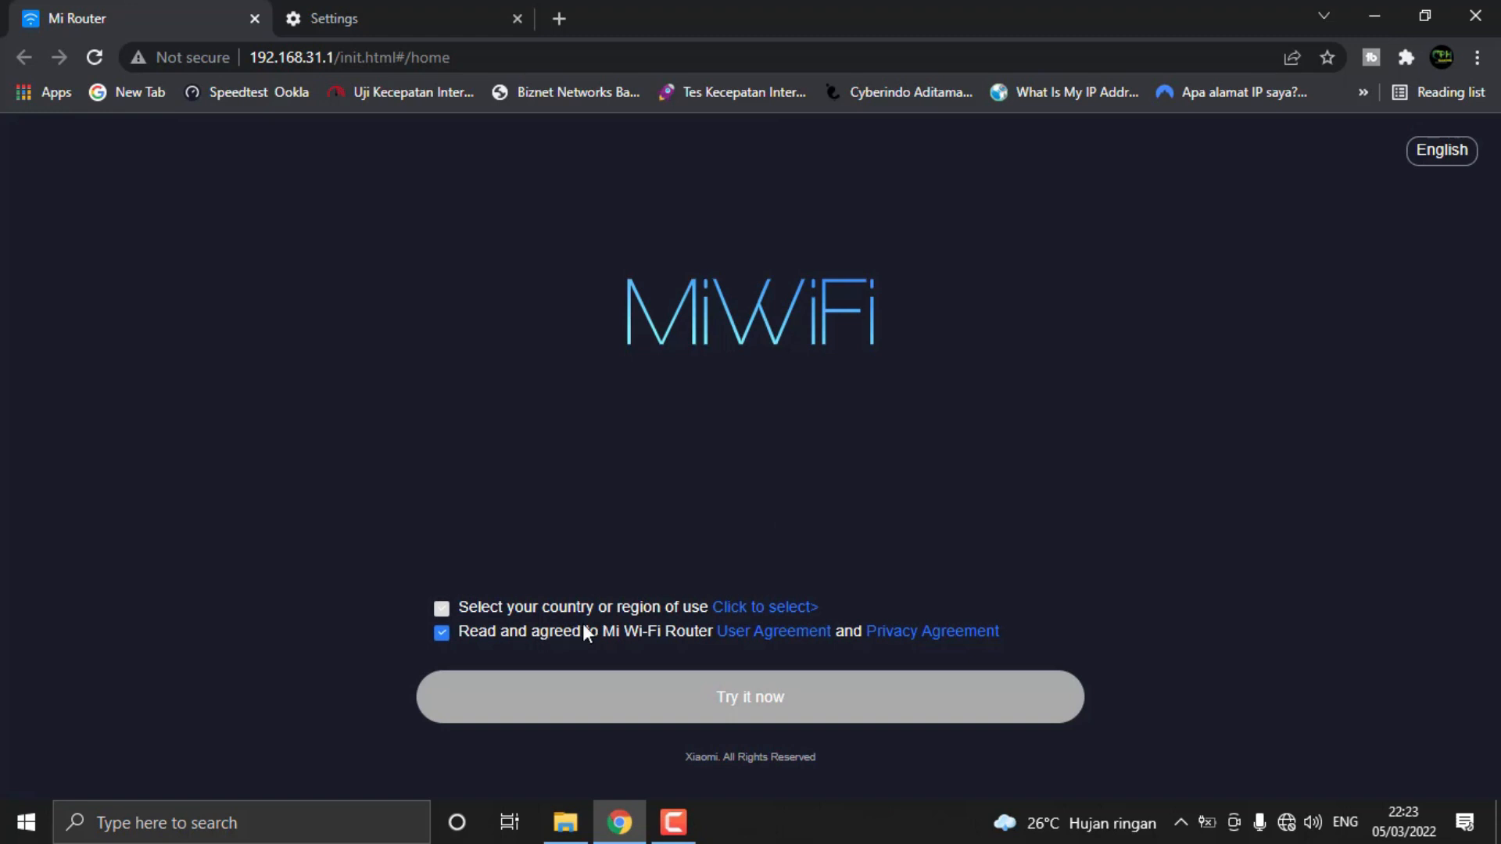
left_click(762, 609)
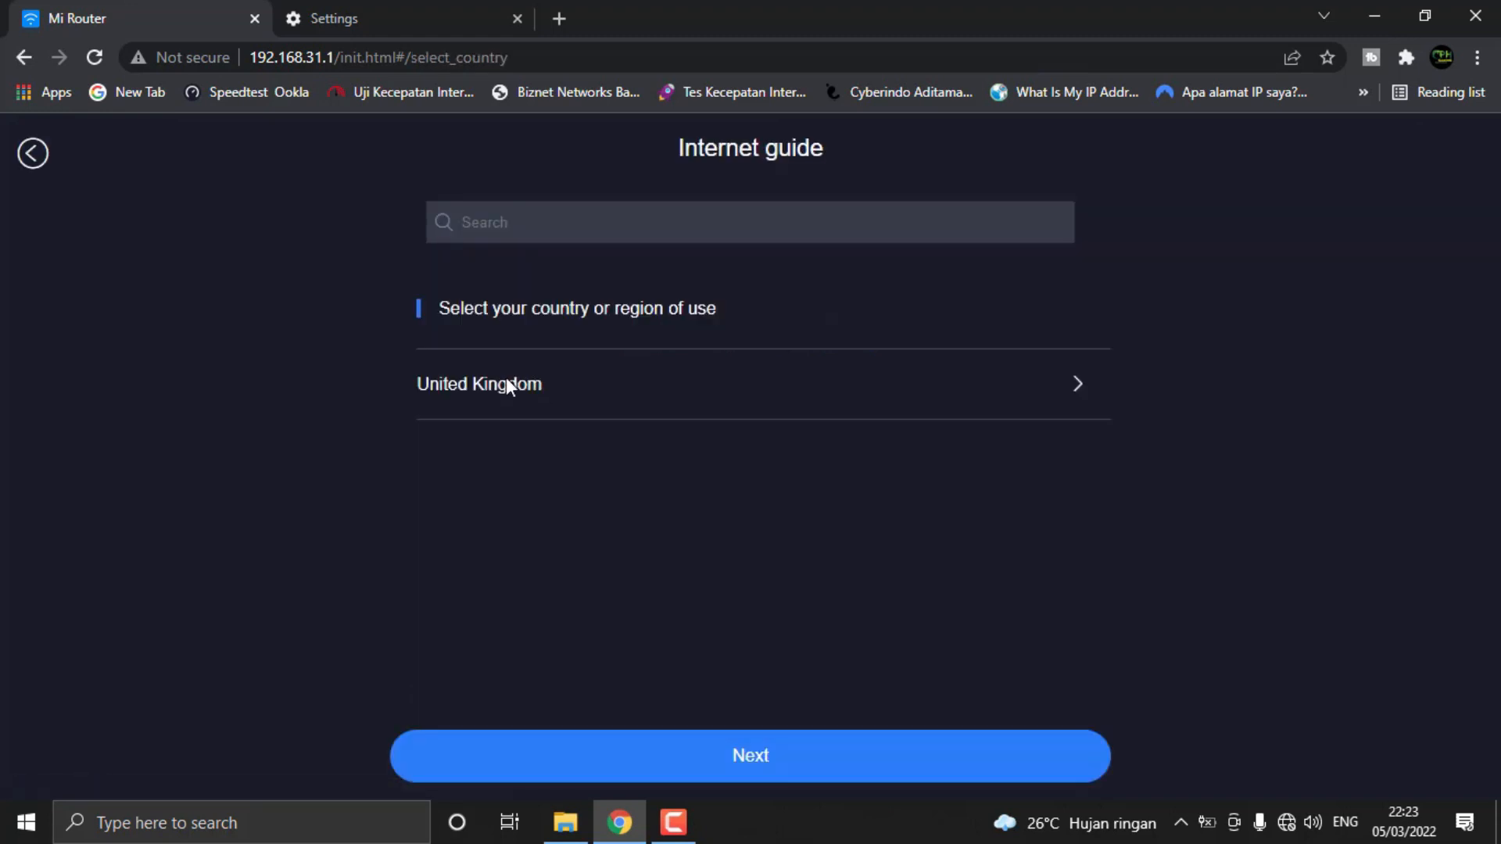
left_click(472, 387)
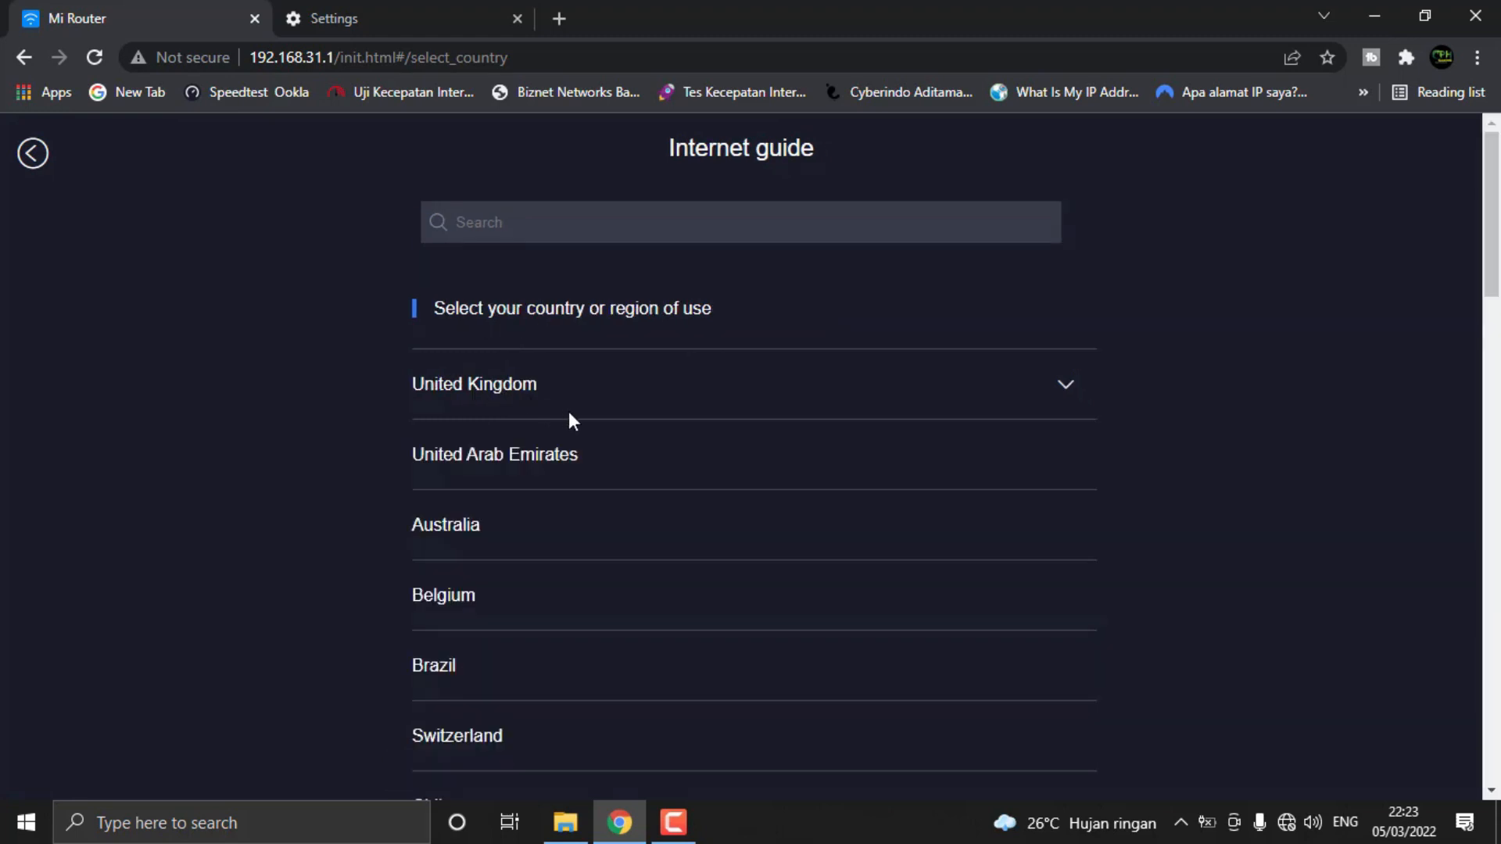
left_click(772, 383)
left_click(773, 383)
scroll(706, 491, "down", 3)
scroll(706, 497, "down", 7)
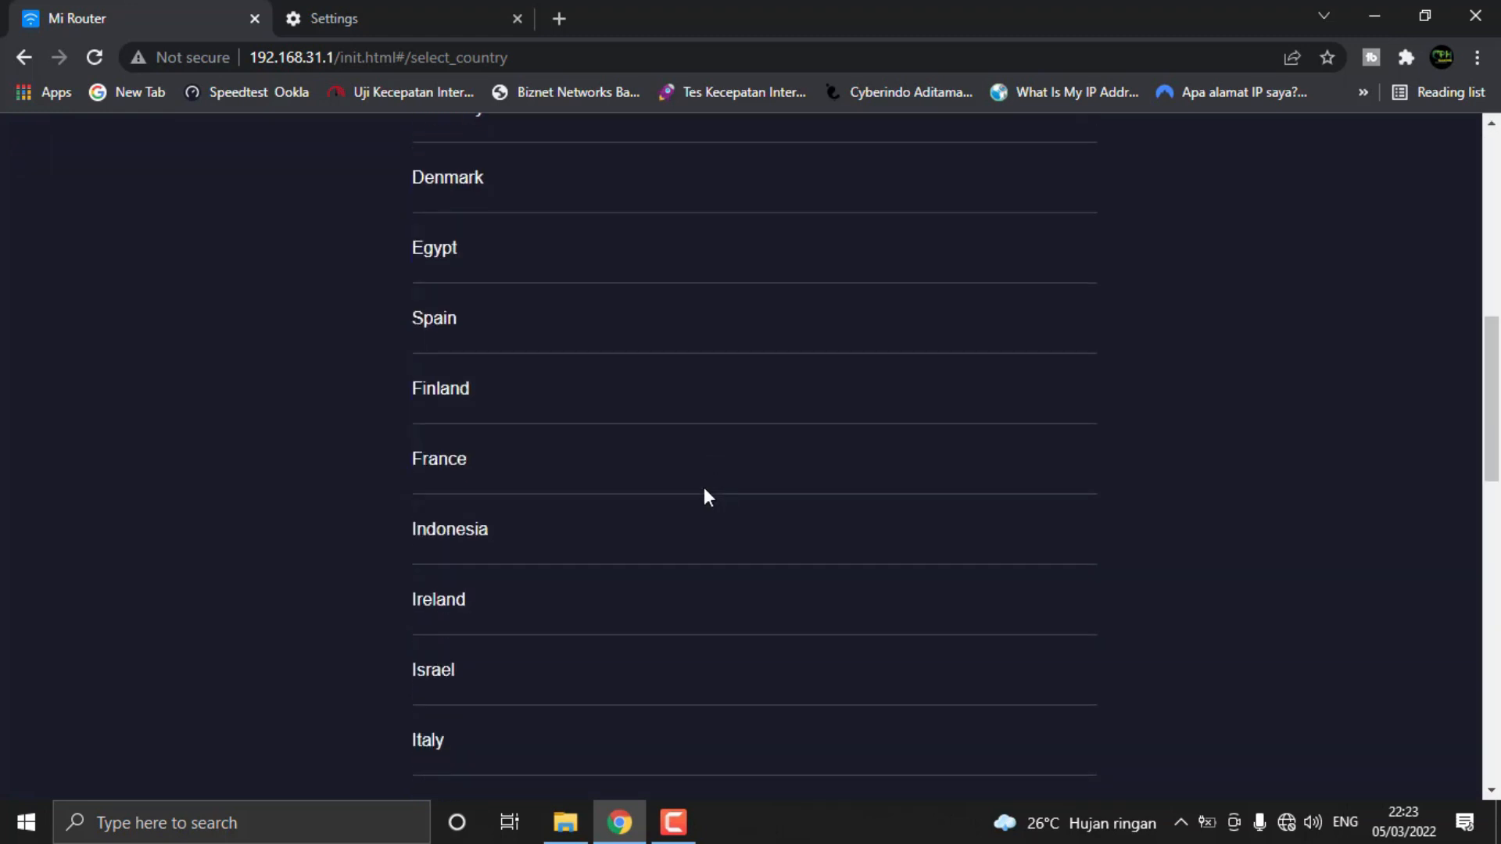
left_click(545, 530)
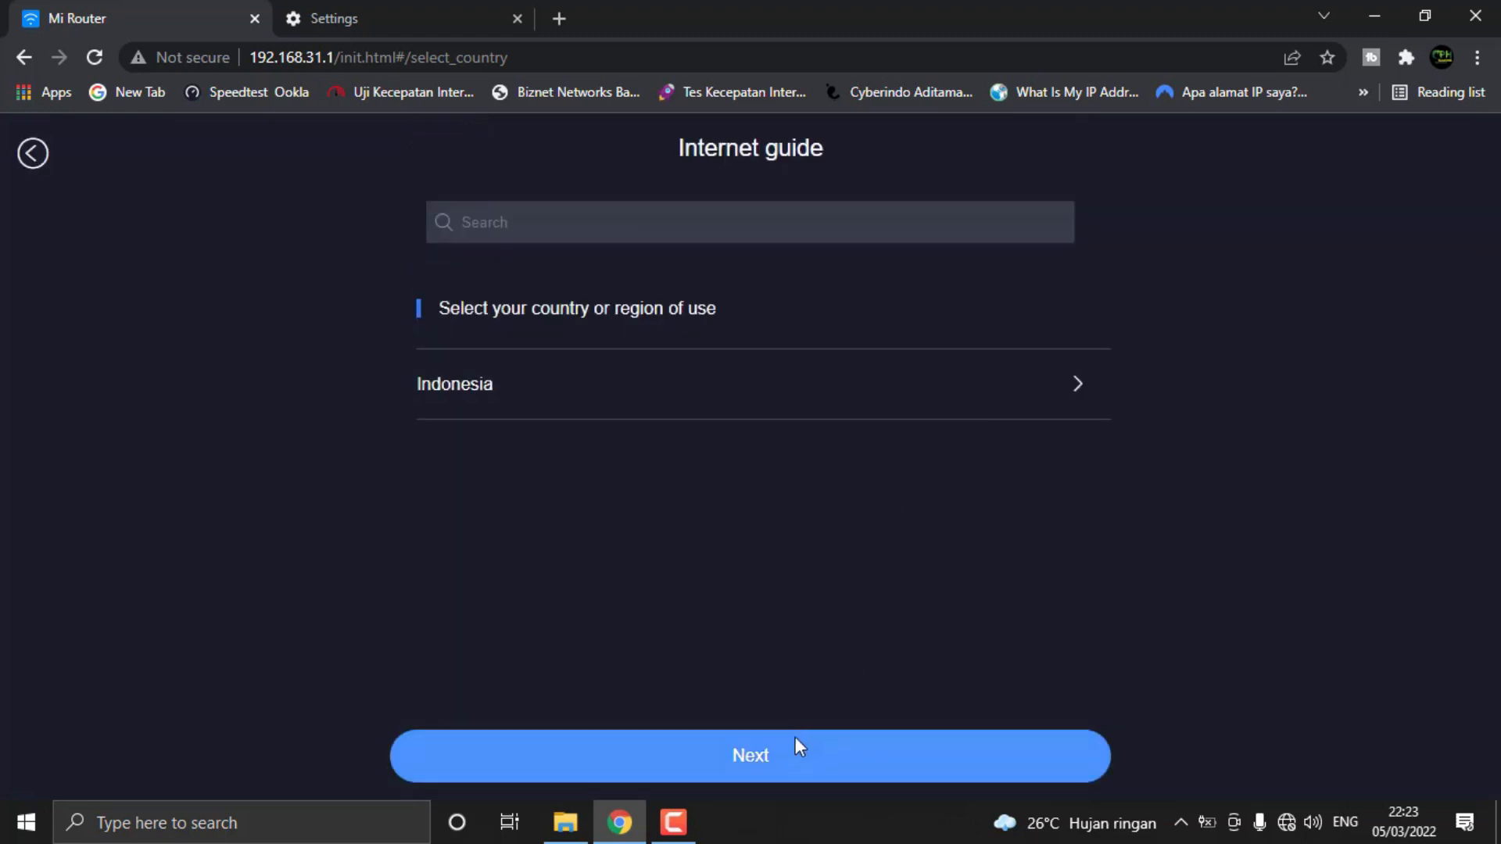
left_click(787, 757)
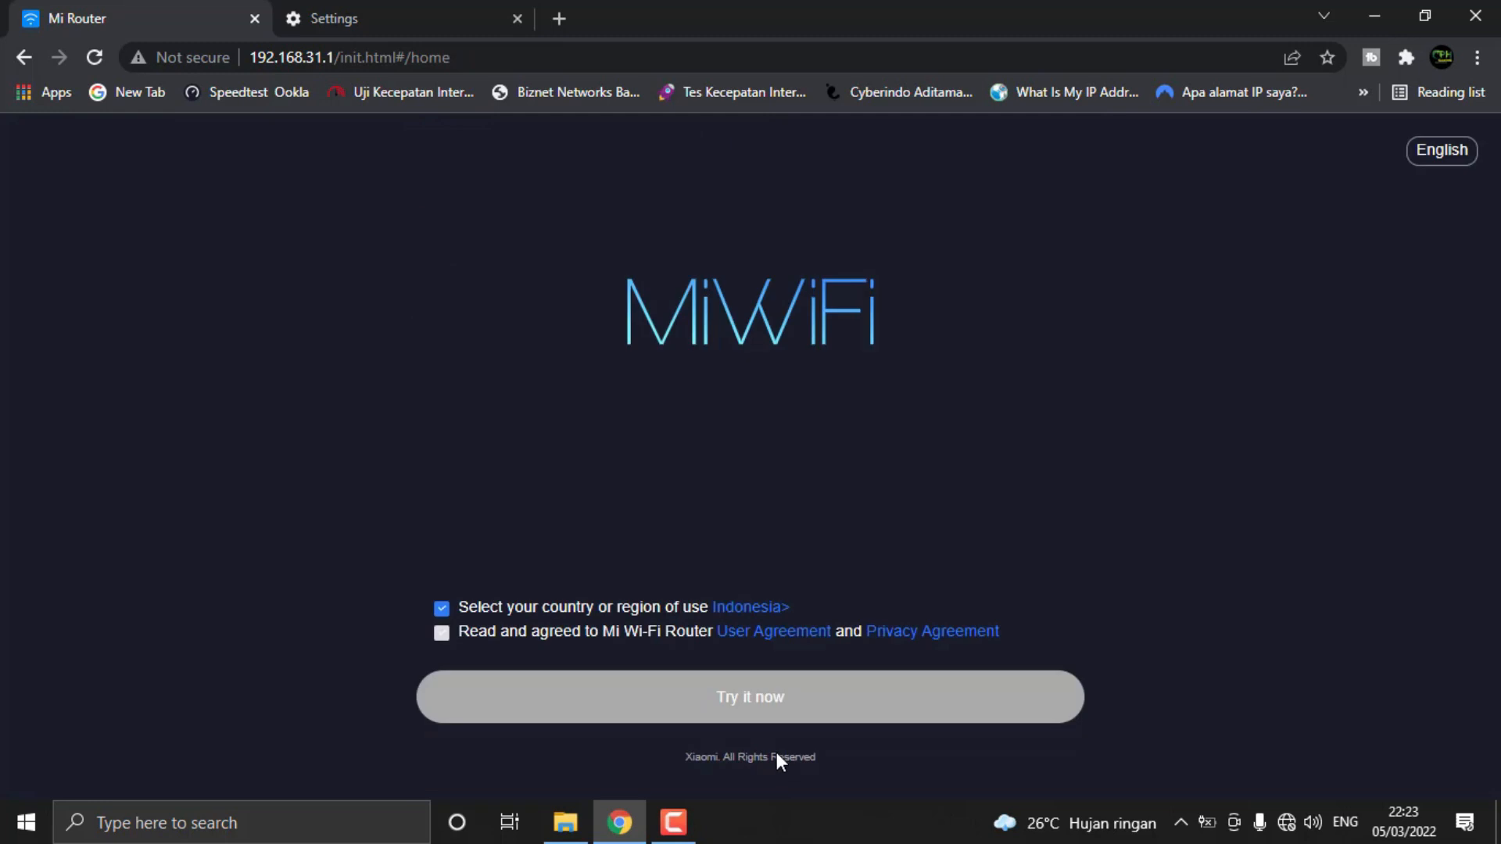
left_click(443, 634)
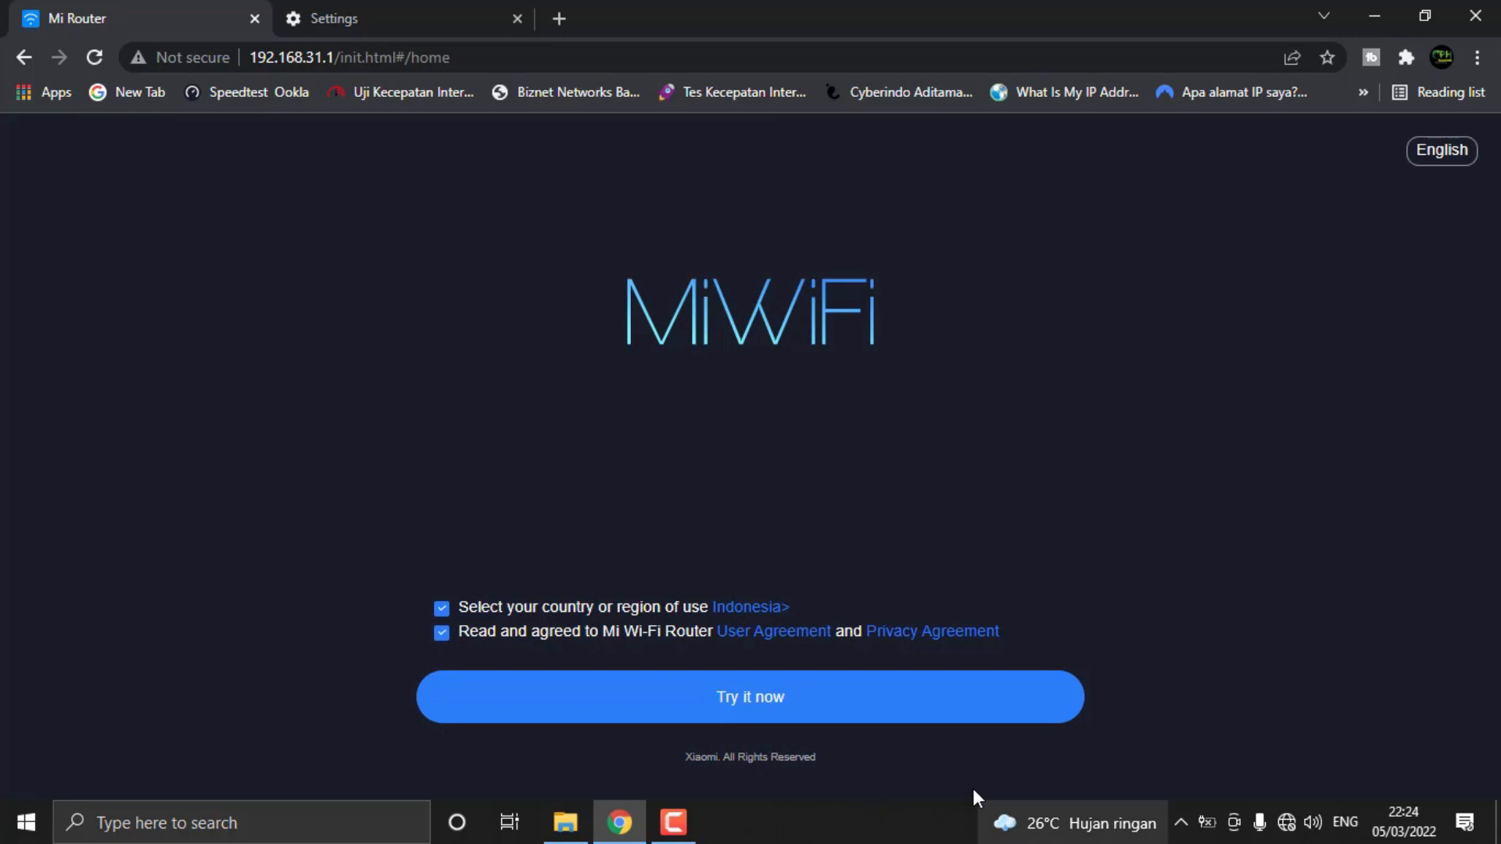
left_click(790, 726)
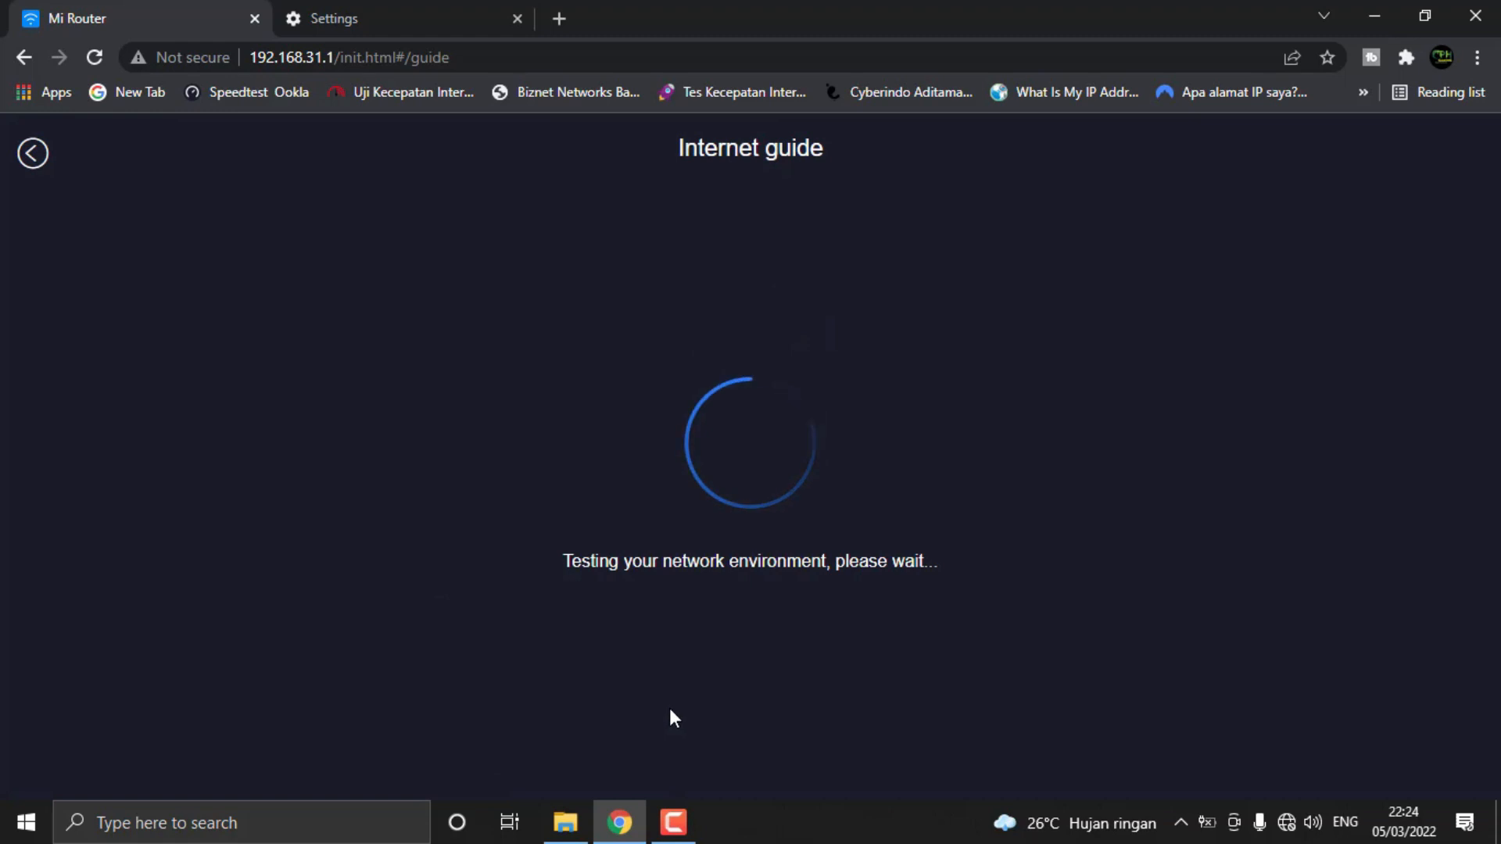
Read the internet guide's network cable instructions and search again for the home network connection
scroll(743, 613, "down", 1)
scroll(743, 613, "up", 1)
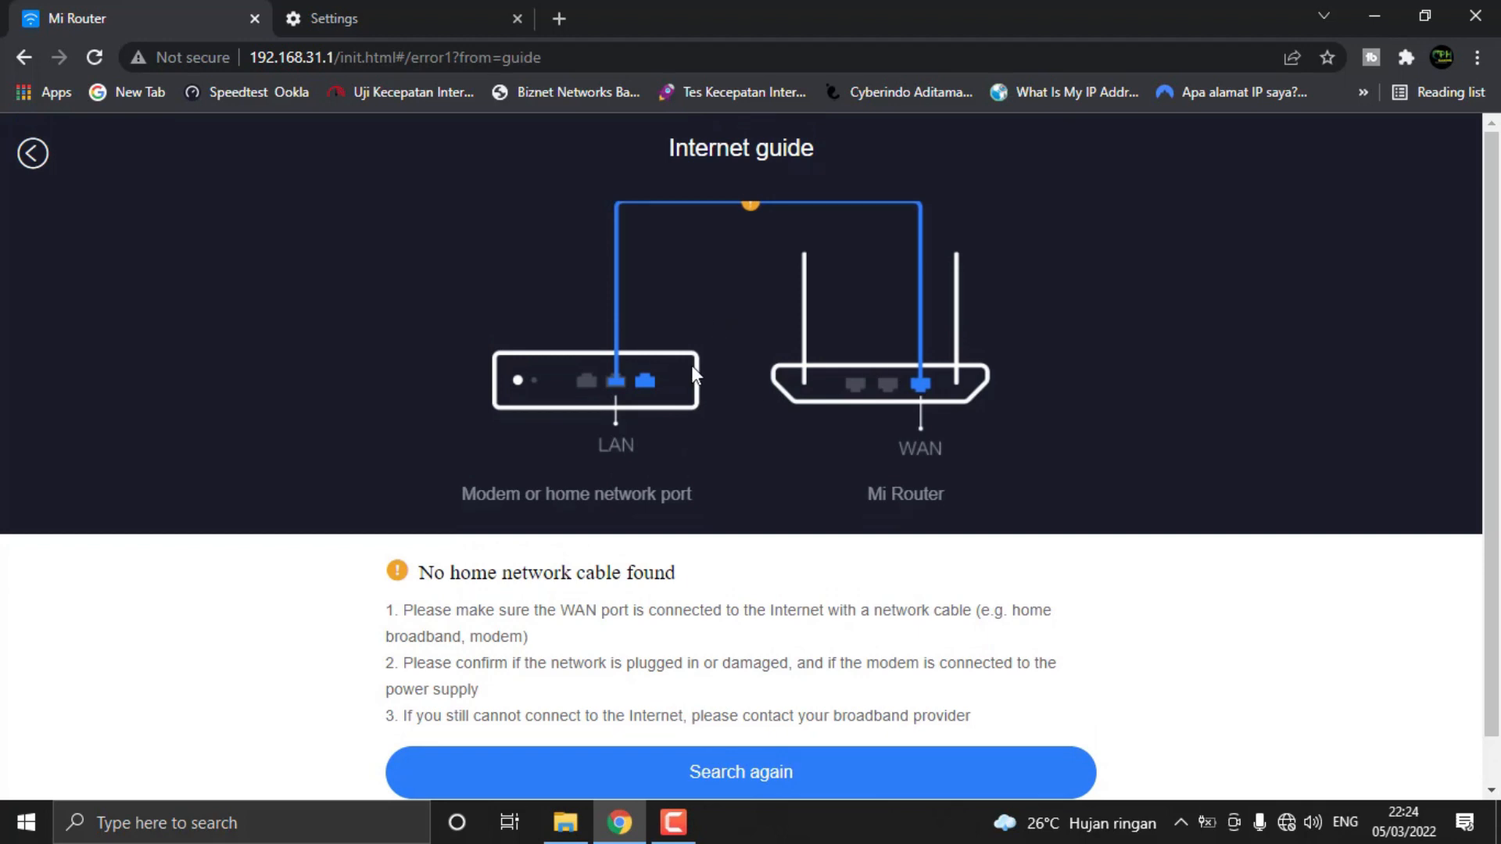
scroll(561, 409, "down", 1)
scroll(281, 338, "up", 1)
scroll(782, 492, "down", 1)
scroll(412, 606, "up", 1)
scroll(445, 418, "down", 1)
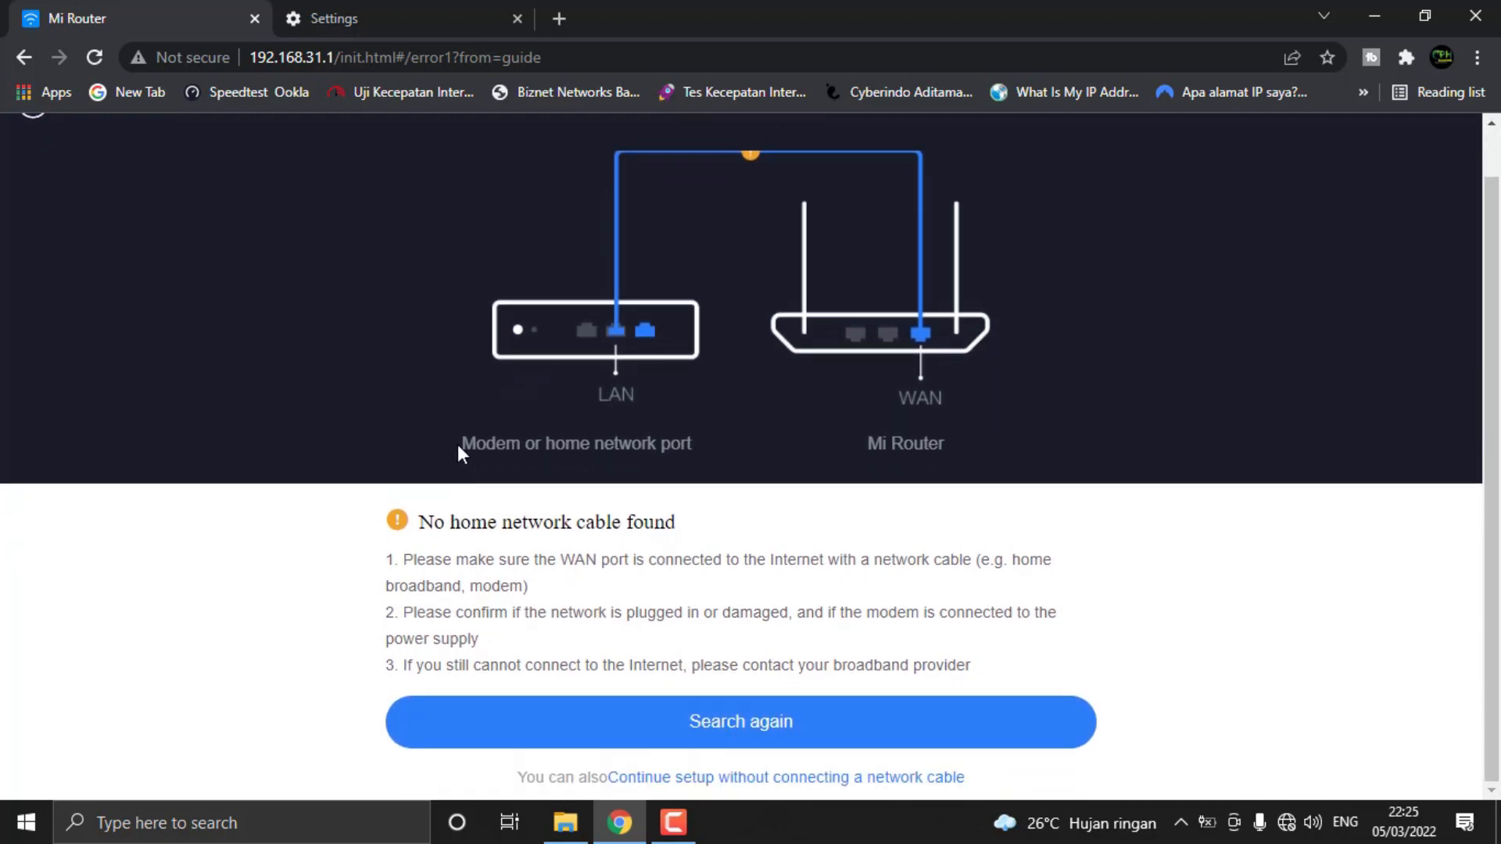
scroll(436, 344, "up", 1)
scroll(448, 435, "down", 1)
left_click(805, 725)
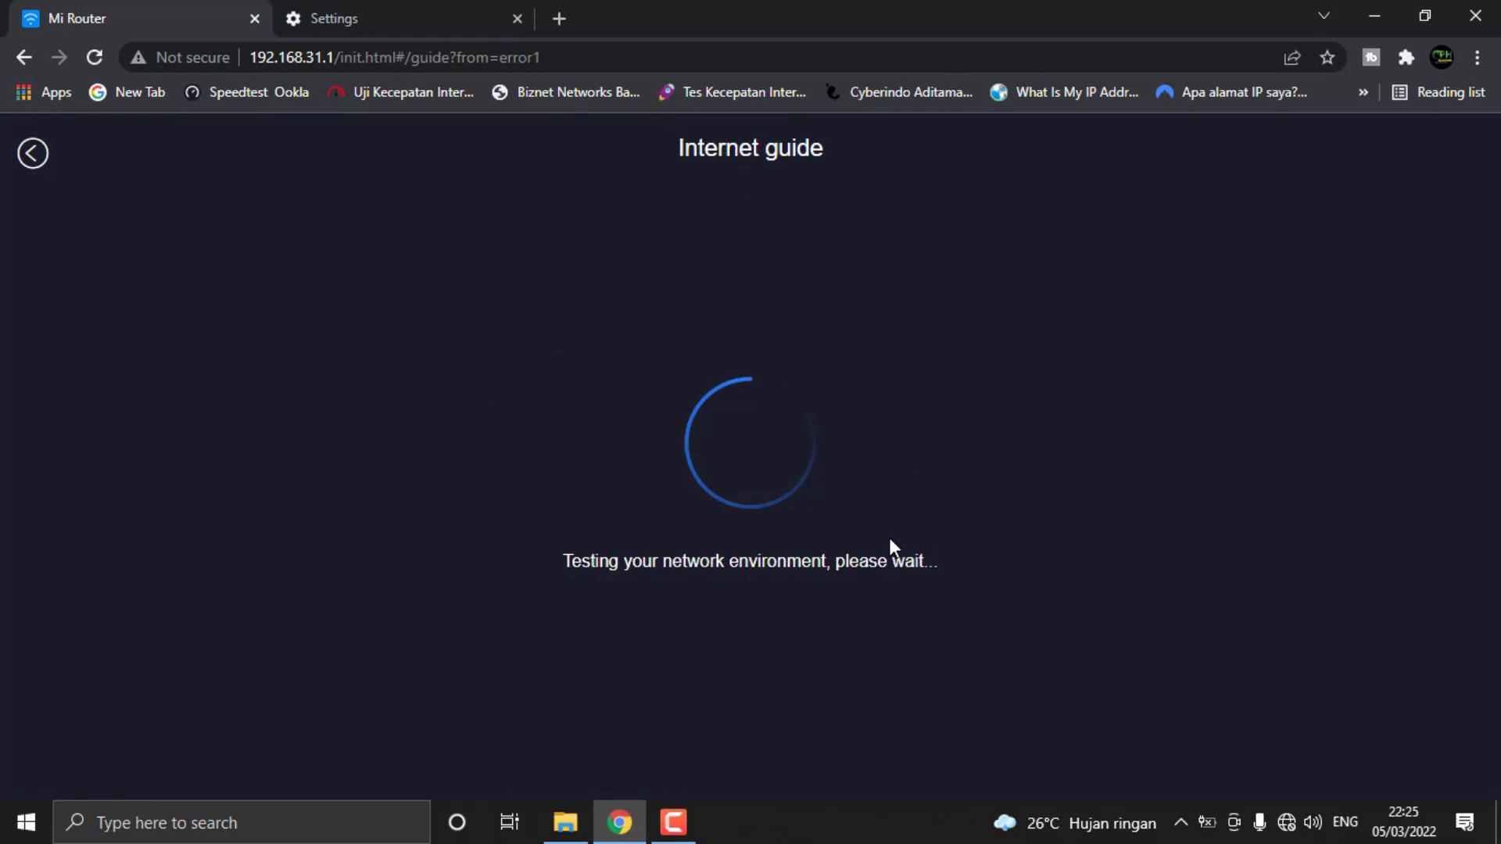
Continue the router setup without connecting a network cable
scroll(860, 543, "down", 1)
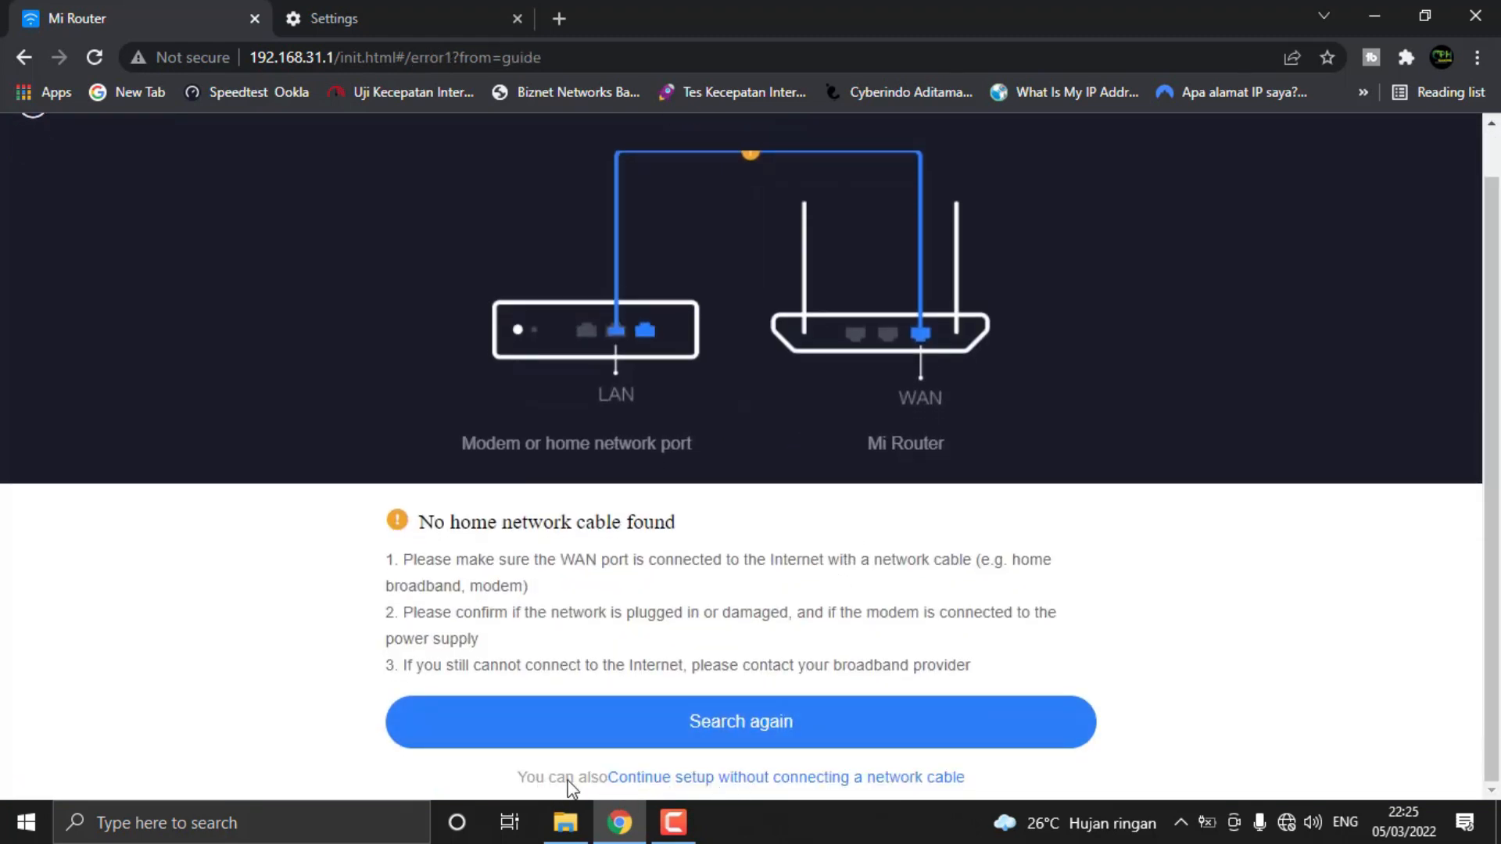
left_click(805, 777)
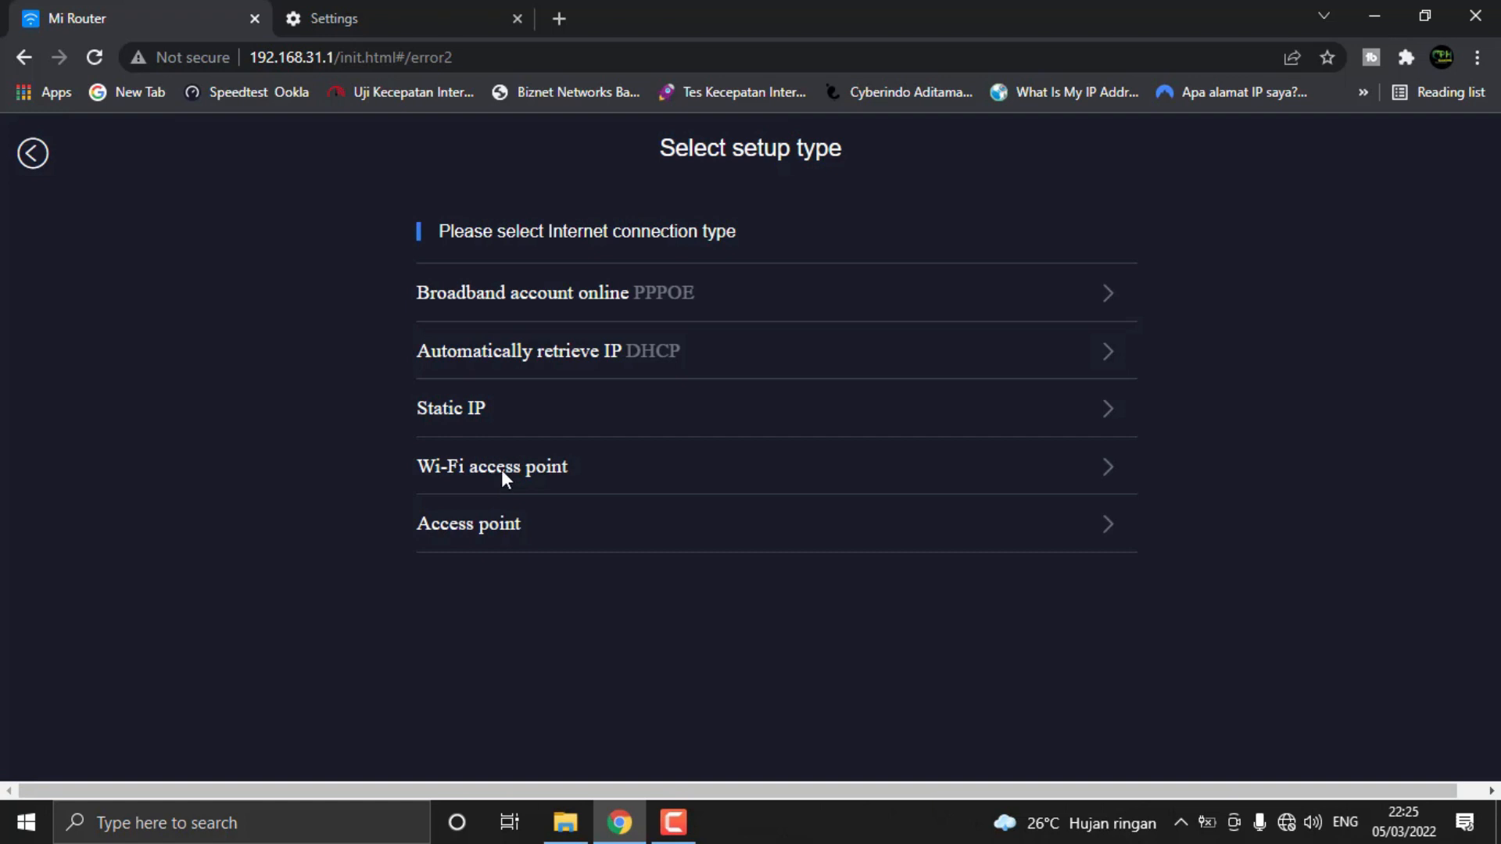
Review the fields required for the Static IP connection type and return to the setup type selection
left_click(568, 414)
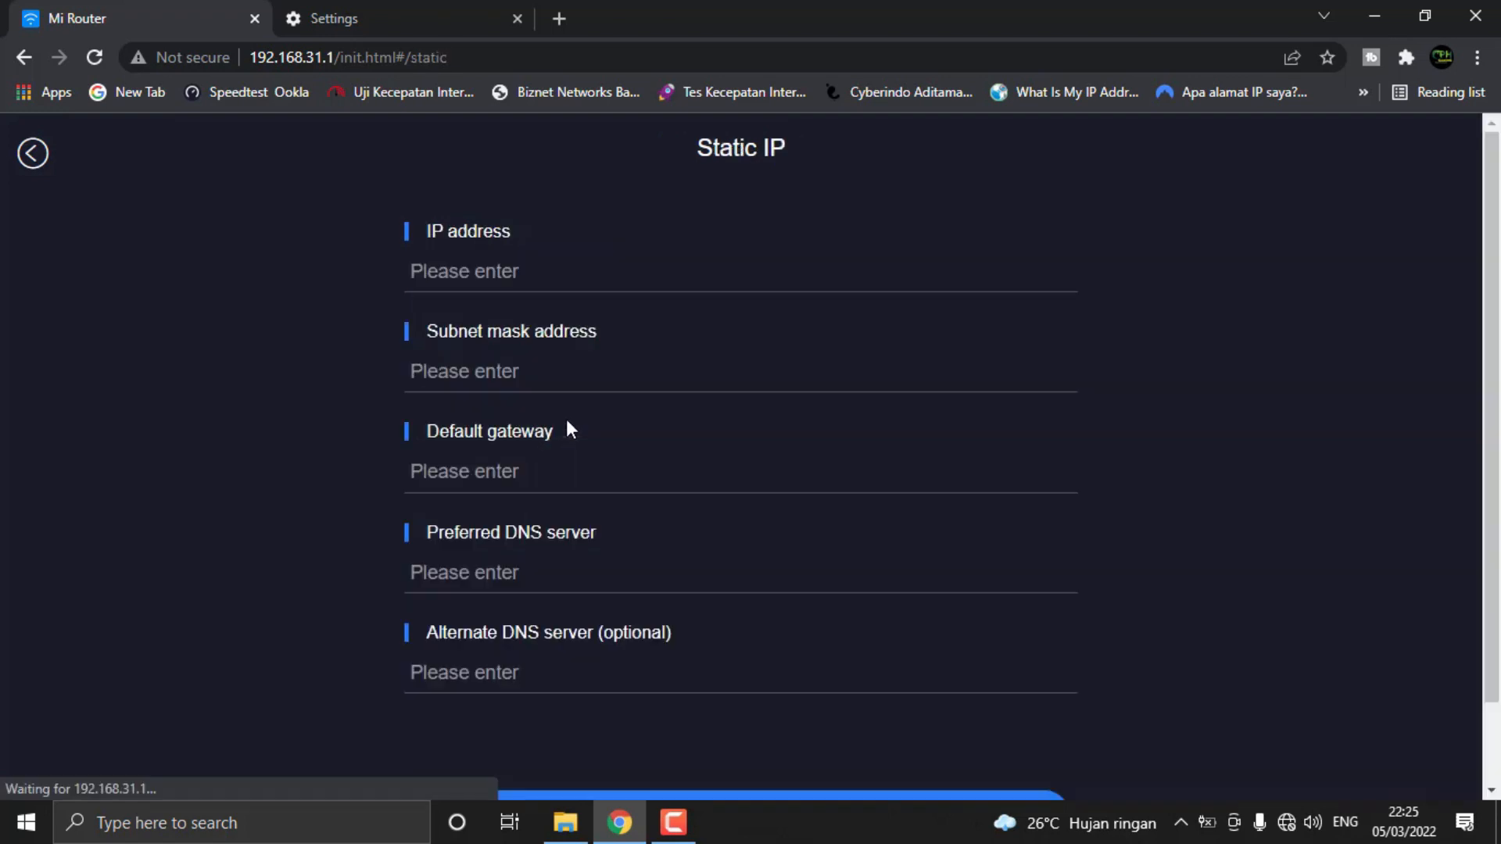
scroll(645, 468, "down", 2)
scroll(620, 531, "up", 2)
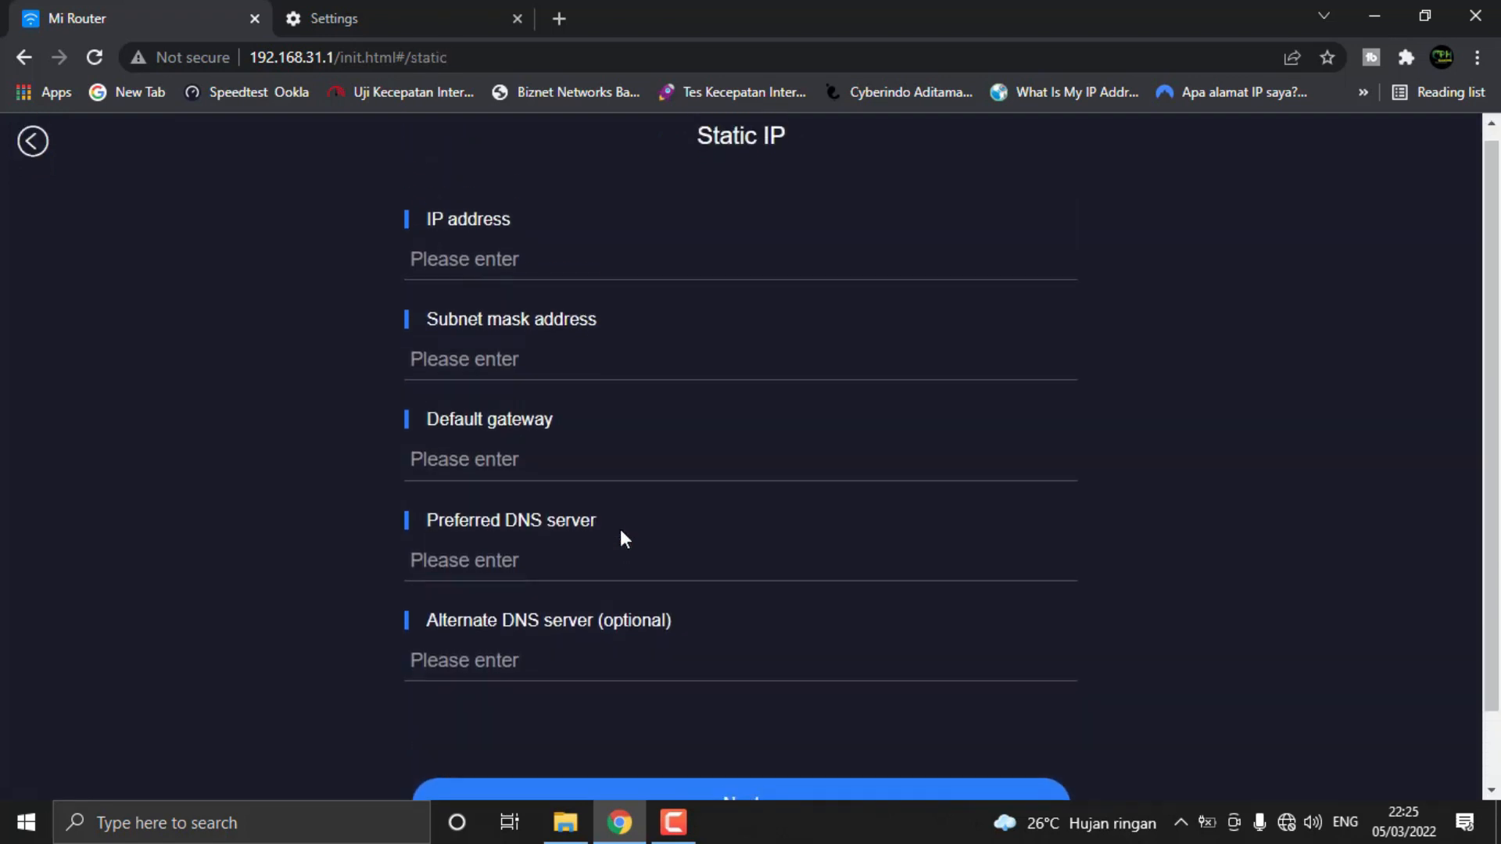
scroll(510, 584, "down", 2)
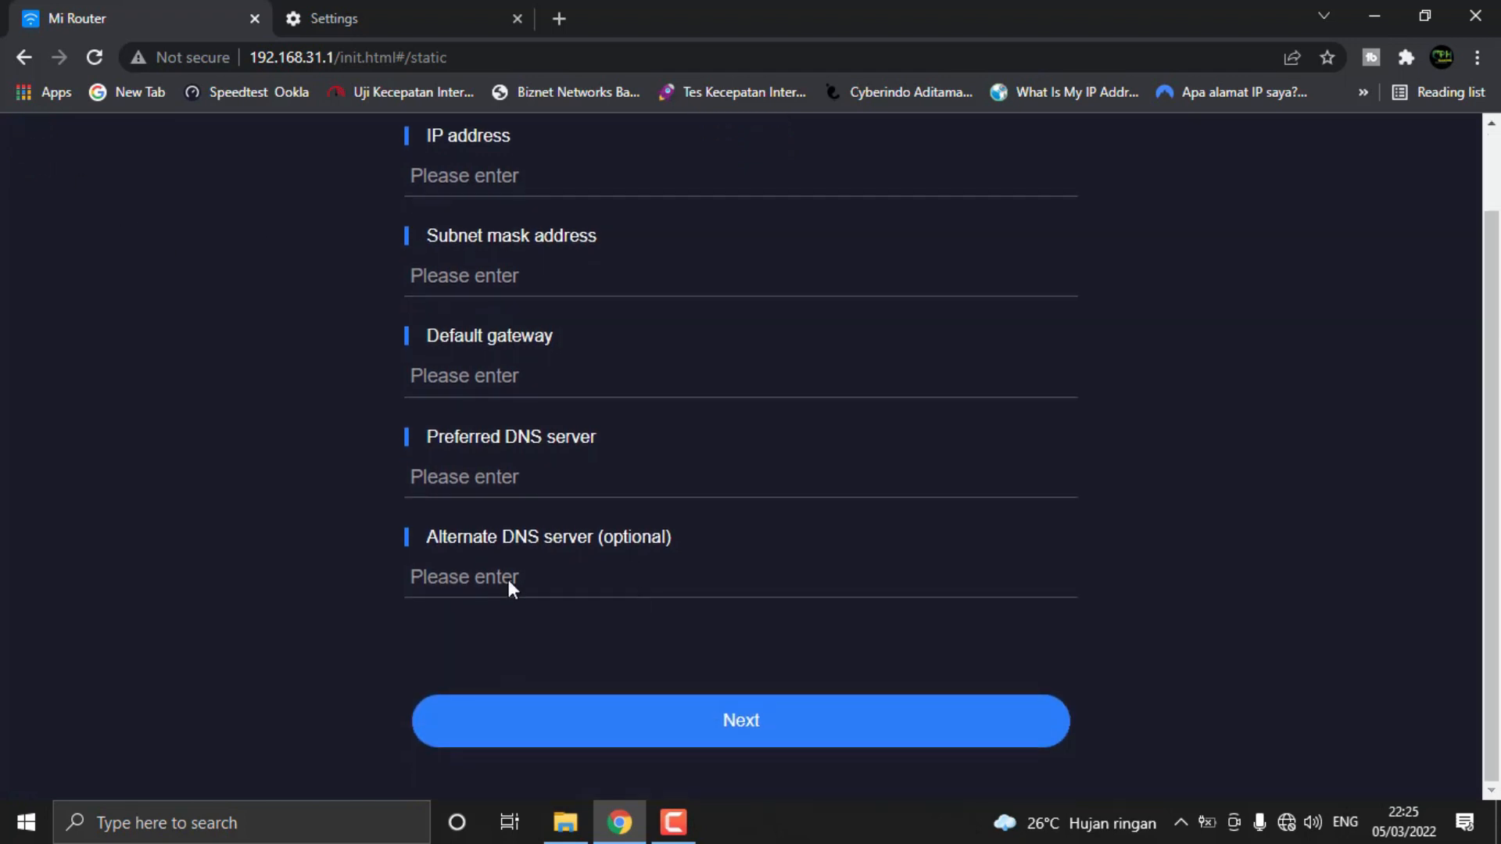
scroll(374, 260, "up", 2)
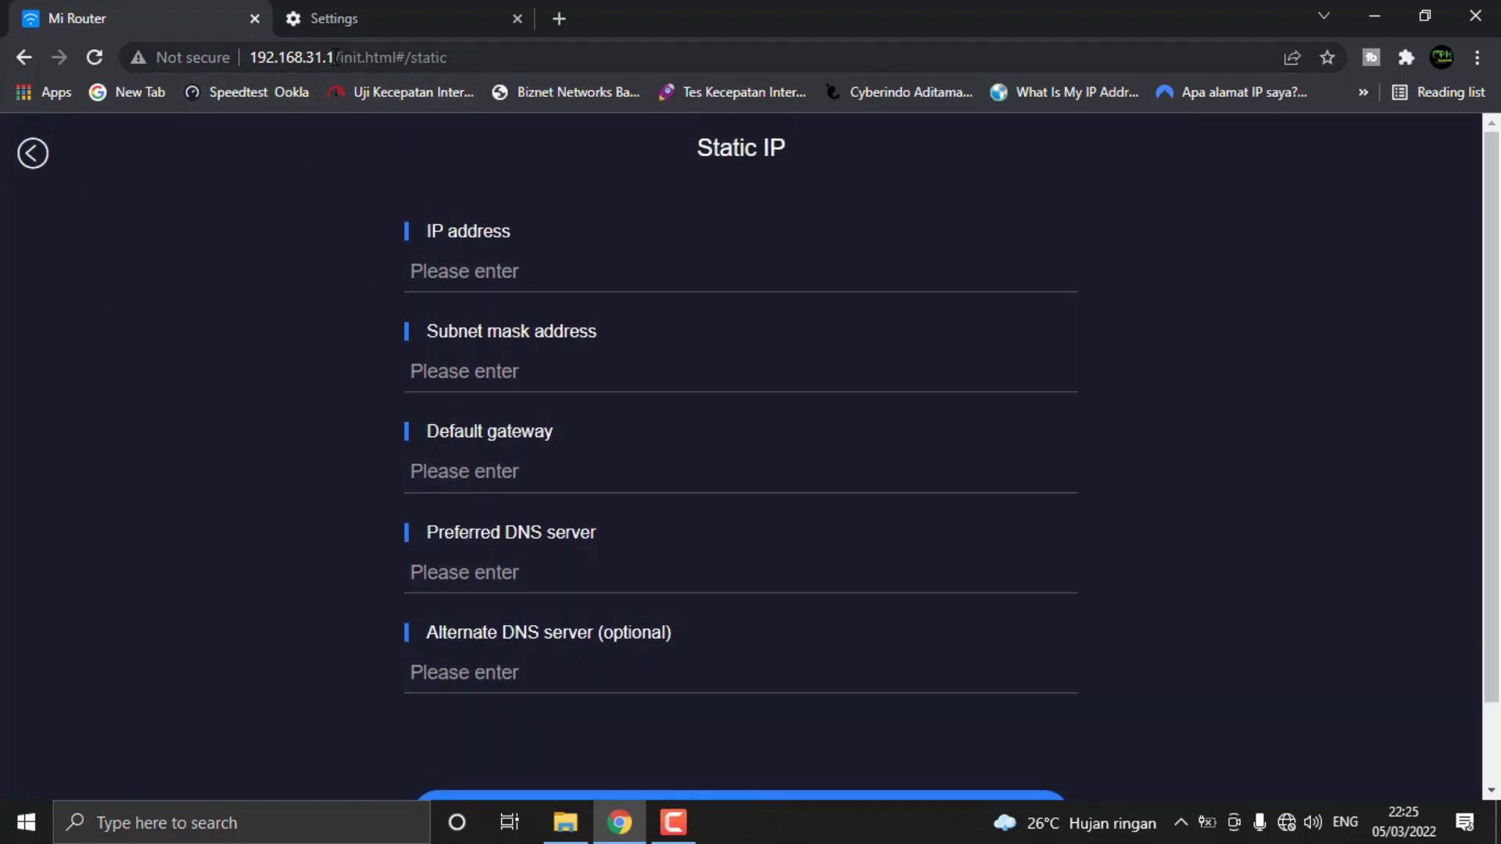
left_click(32, 153)
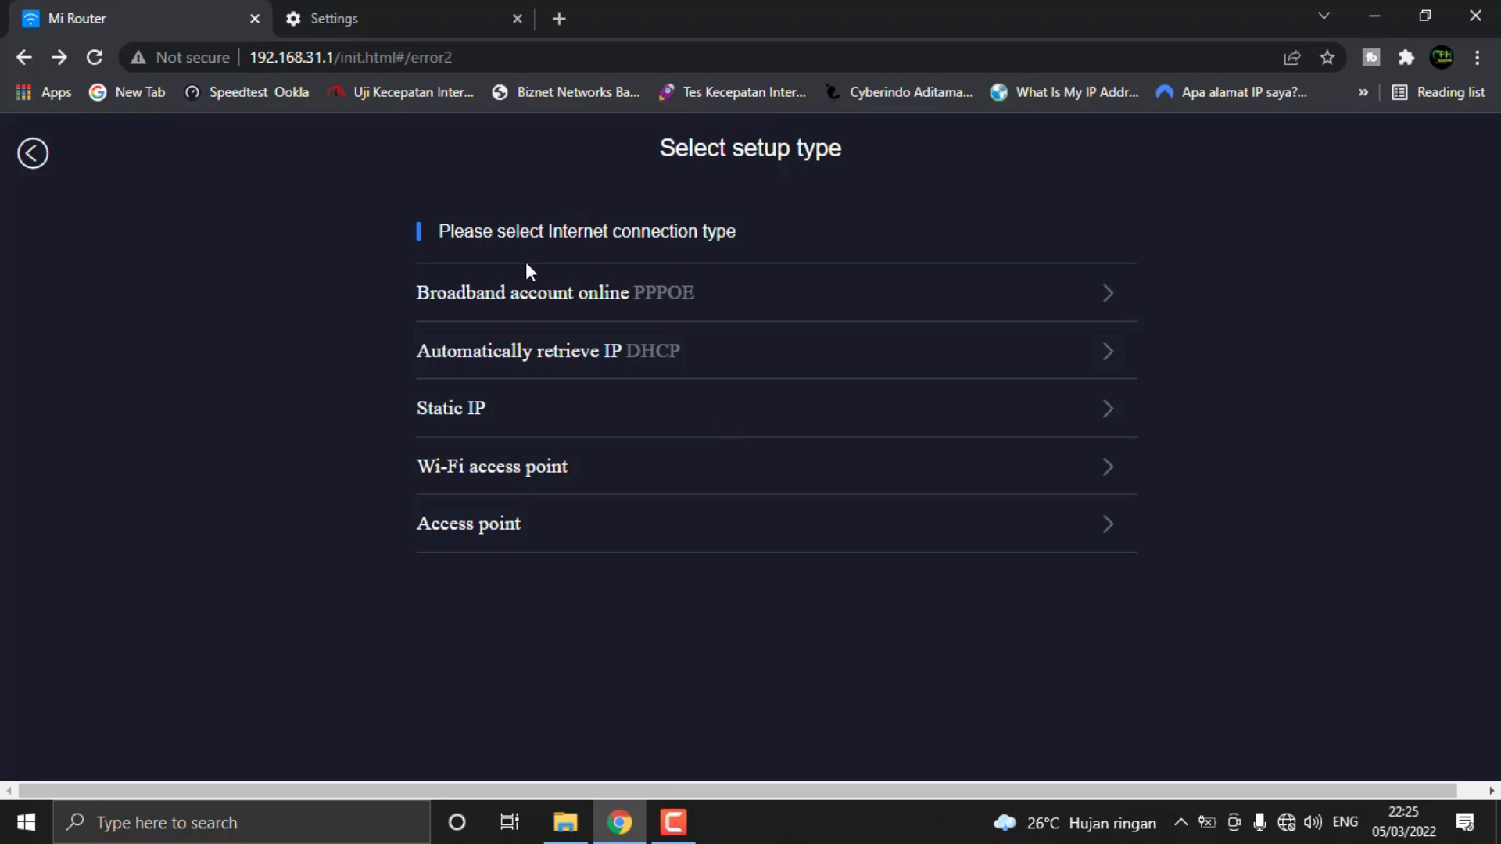
Try to set up the router in Access point mode, and return to the setup type selection without a network cable
left_click(623, 535)
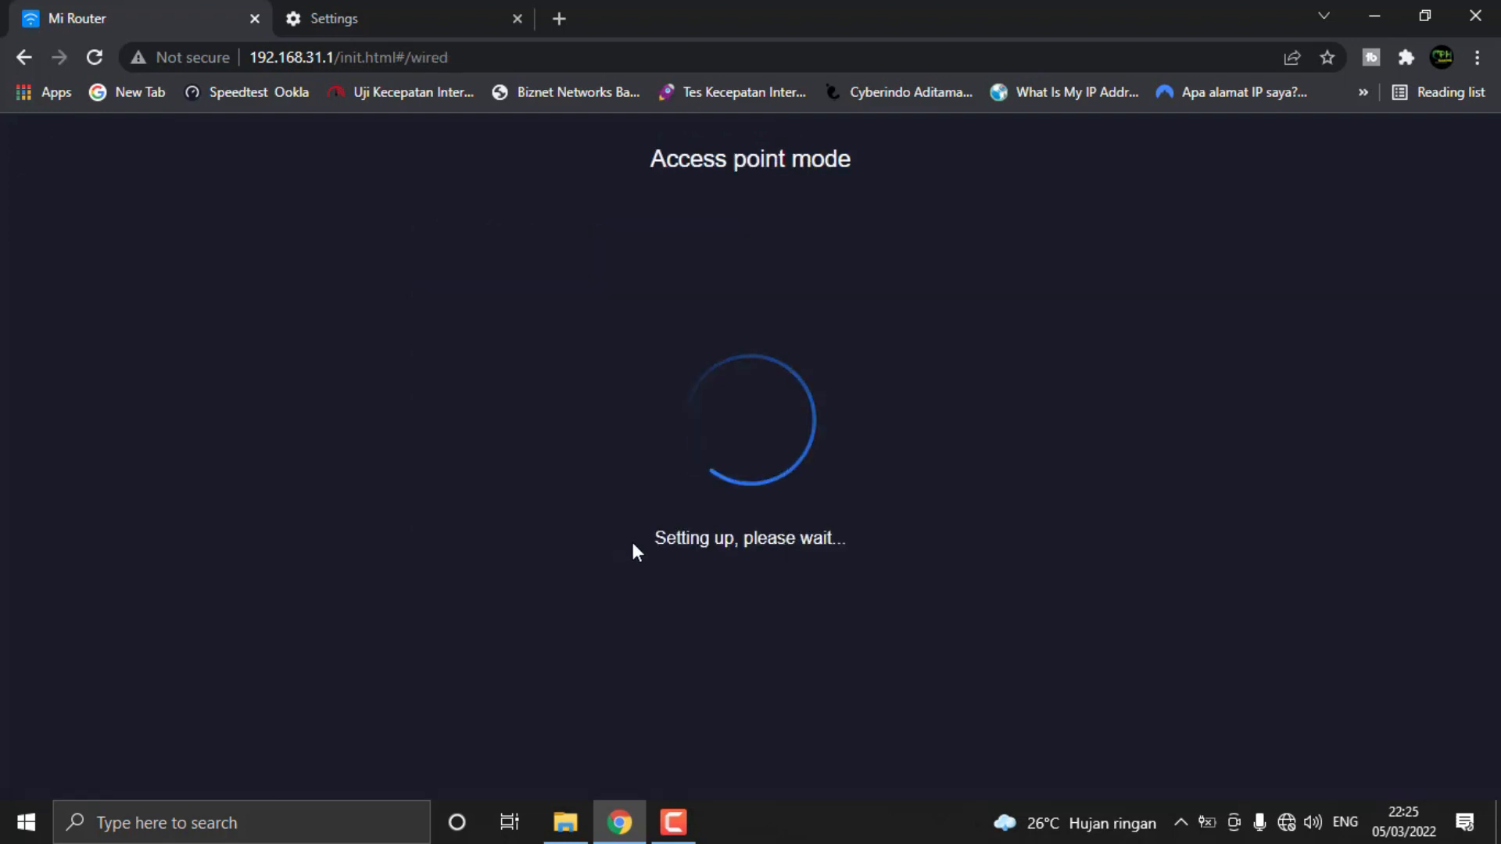
scroll(700, 677, "down", 1)
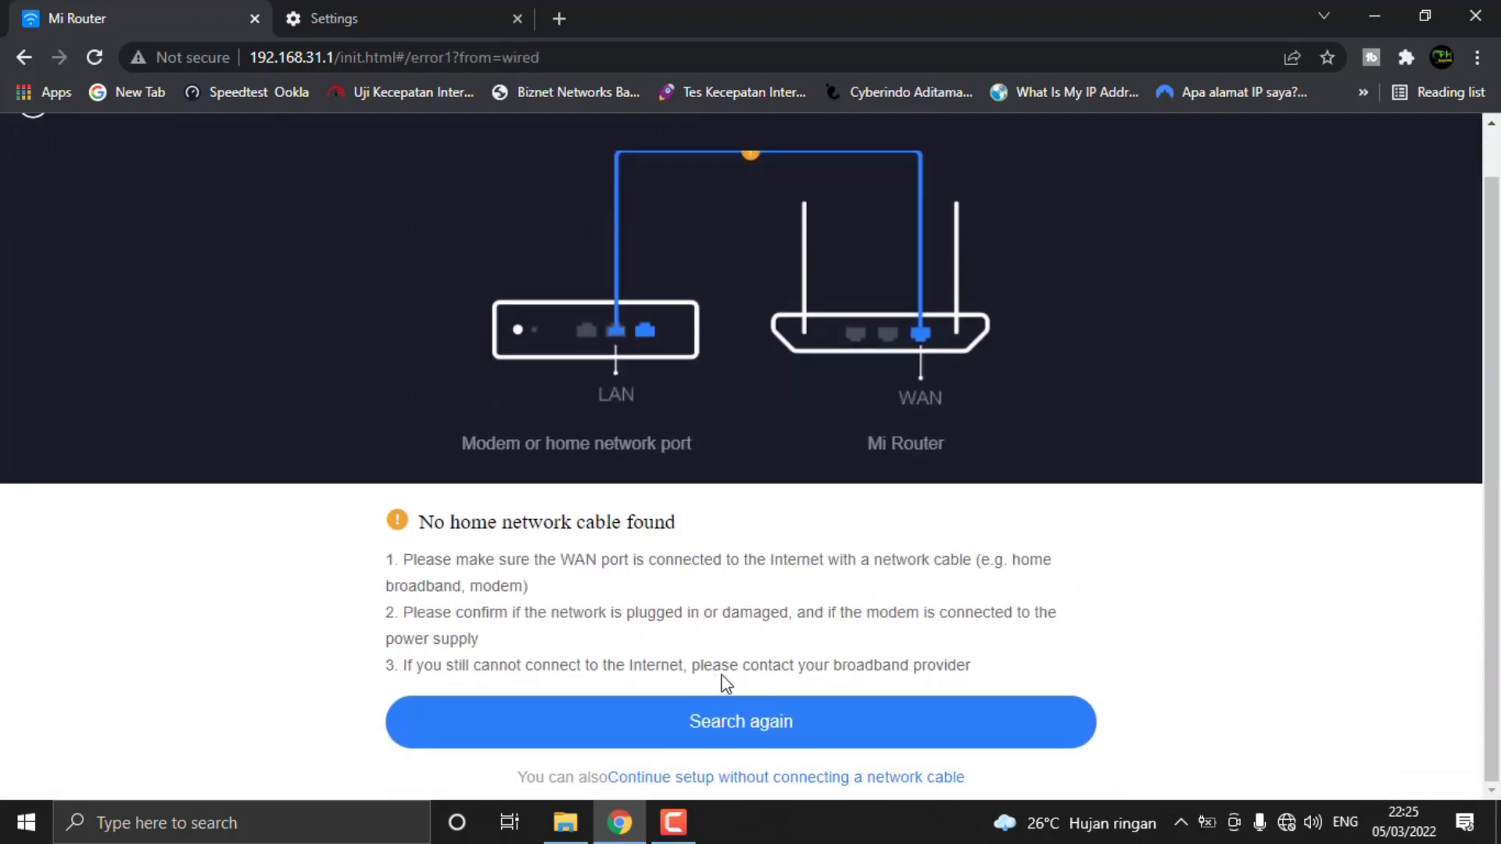
left_click(727, 777)
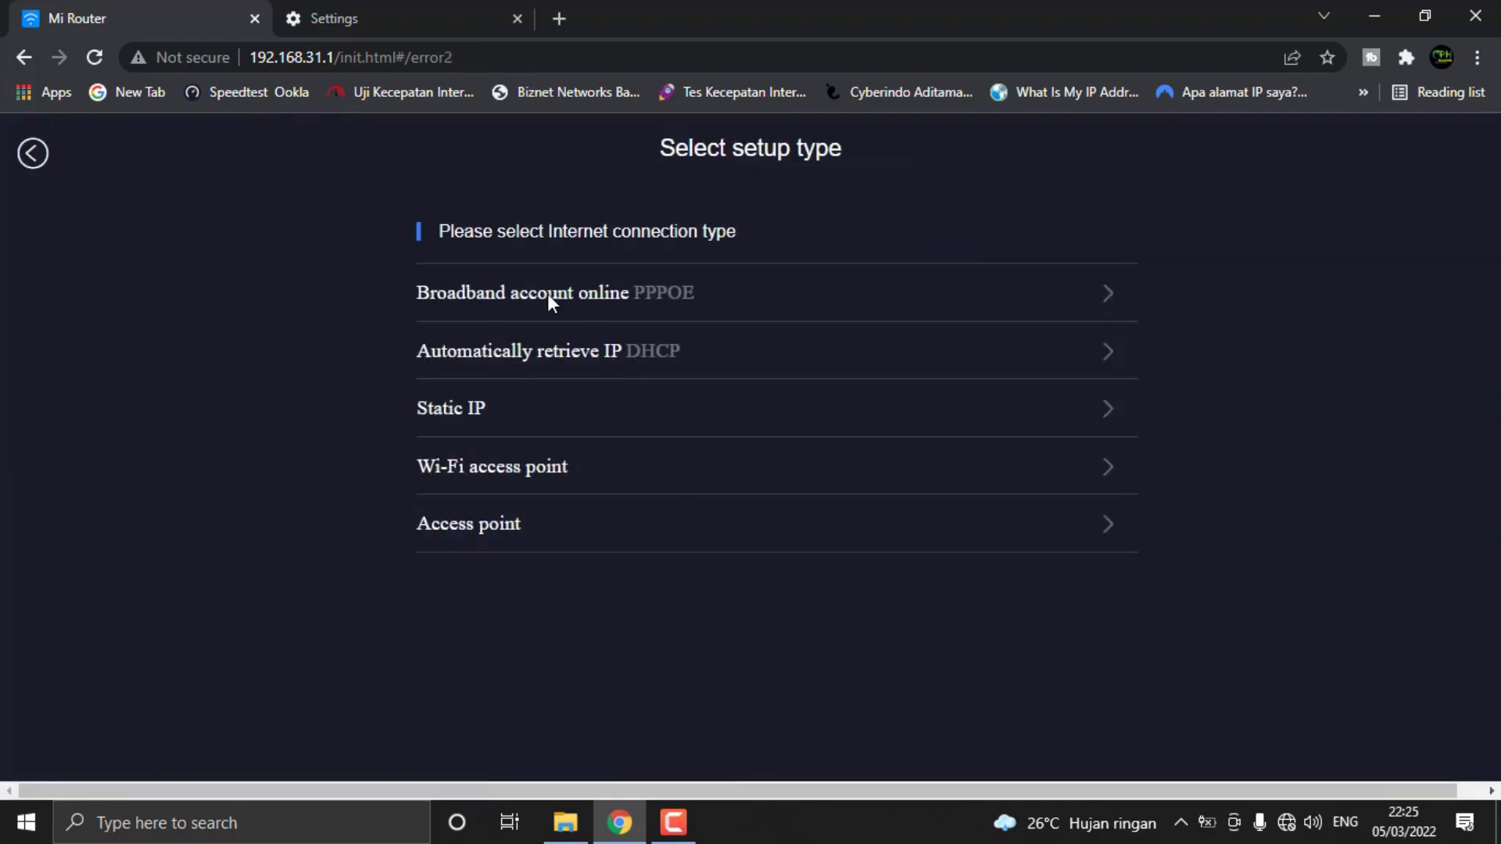